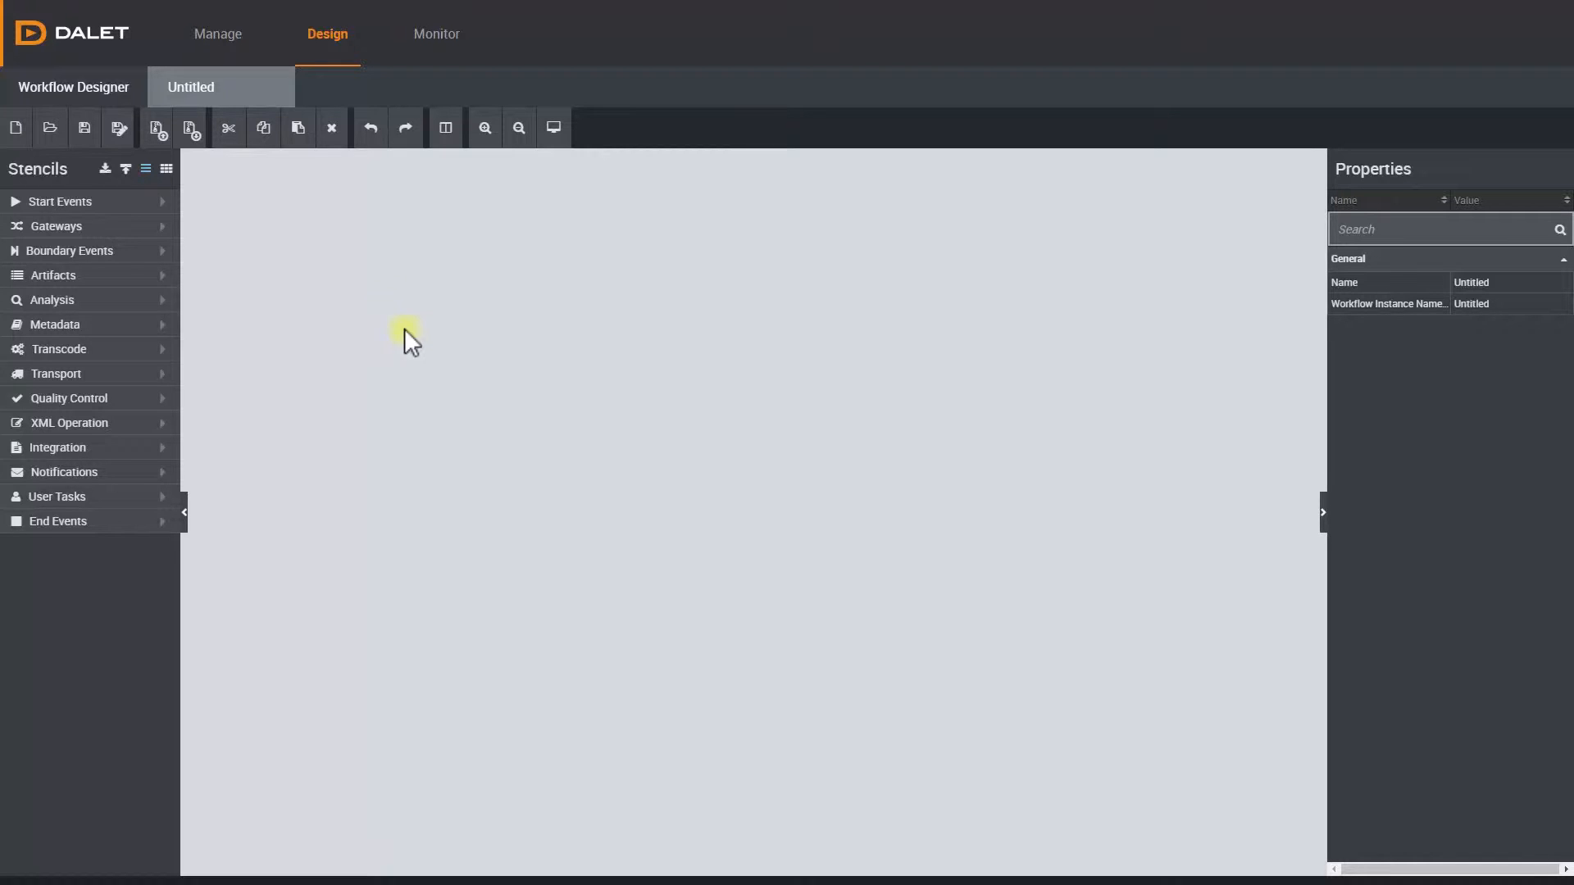
Add a Watch Folder start event that monitors c:\\WatchFolder for files with the mxf and mov extensions
{"action": "left_click", "coordinate": [163, 202]}
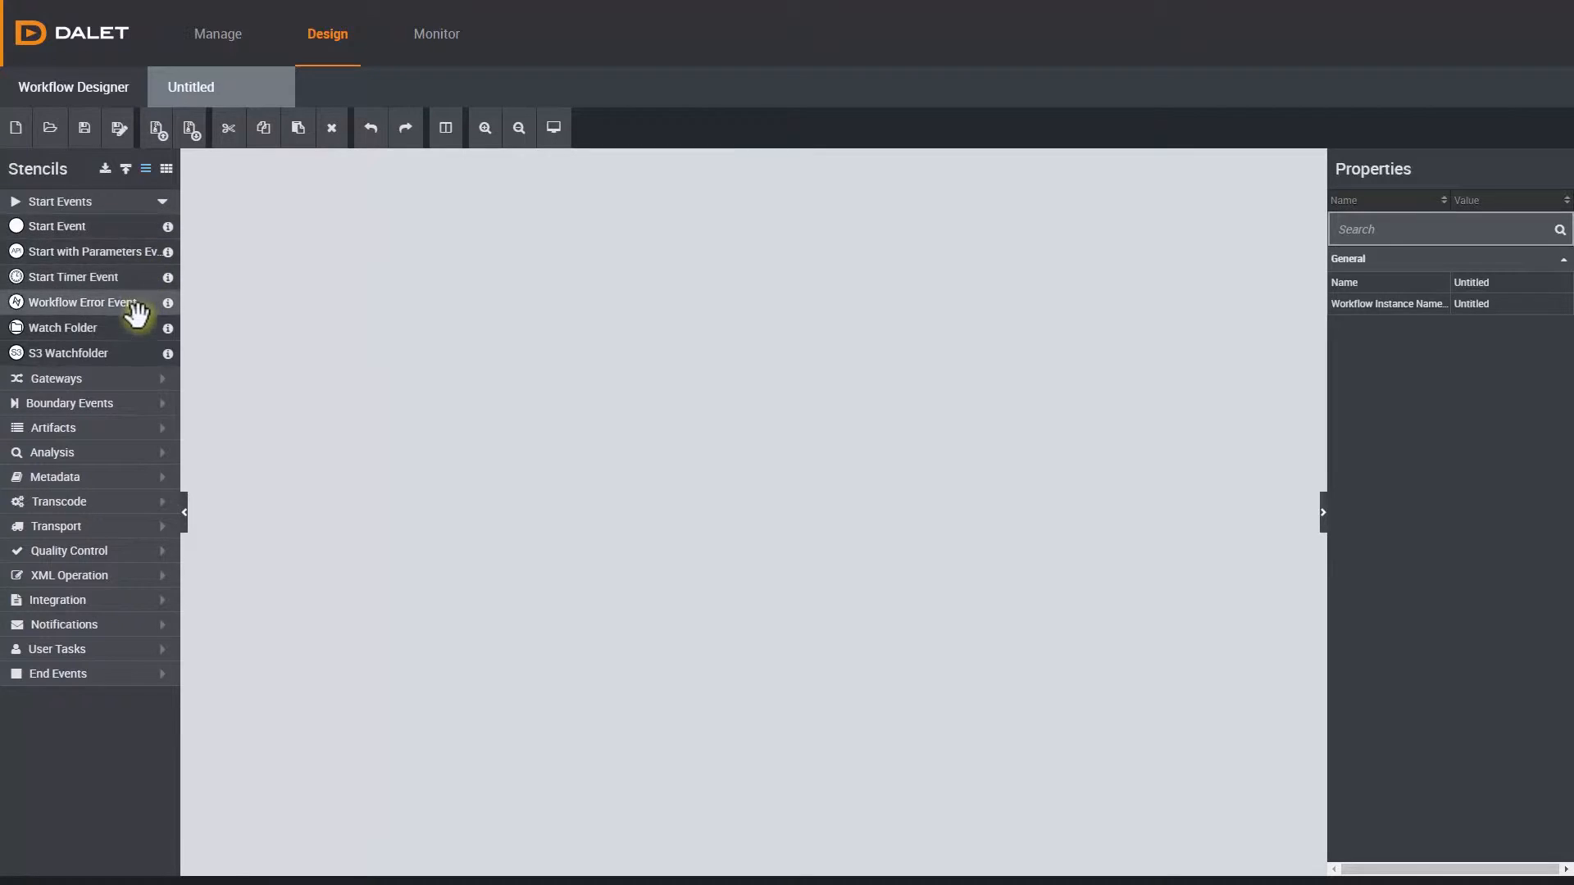
{"action": "left_click_drag", "start_coordinate": [134, 330], "coordinate": [267, 424]}
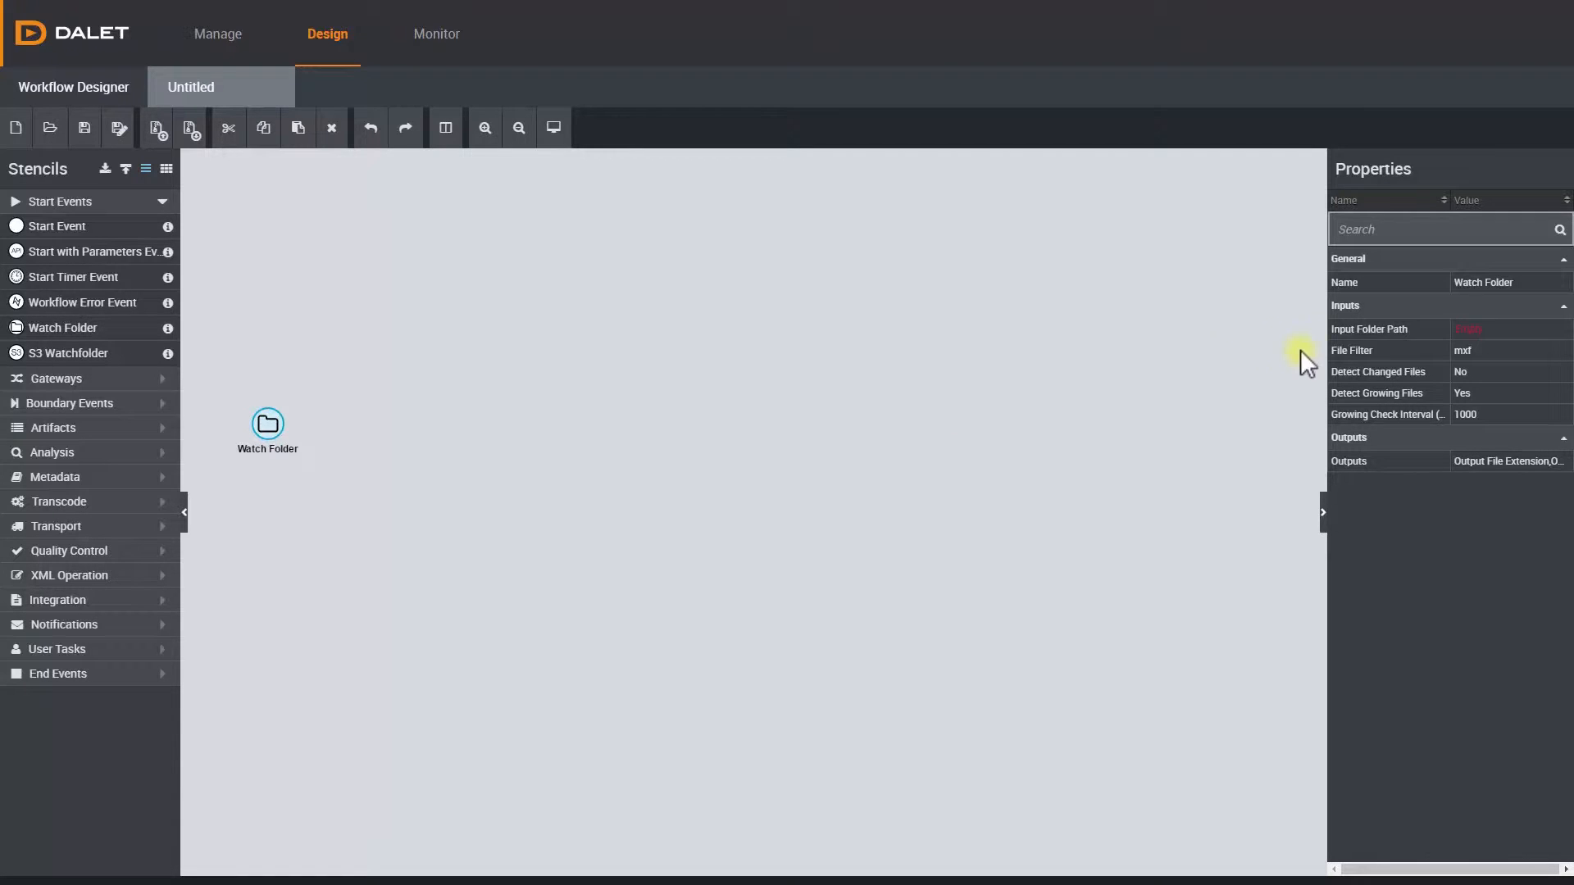
{"action": "left_click", "coordinate": [1462, 333]}
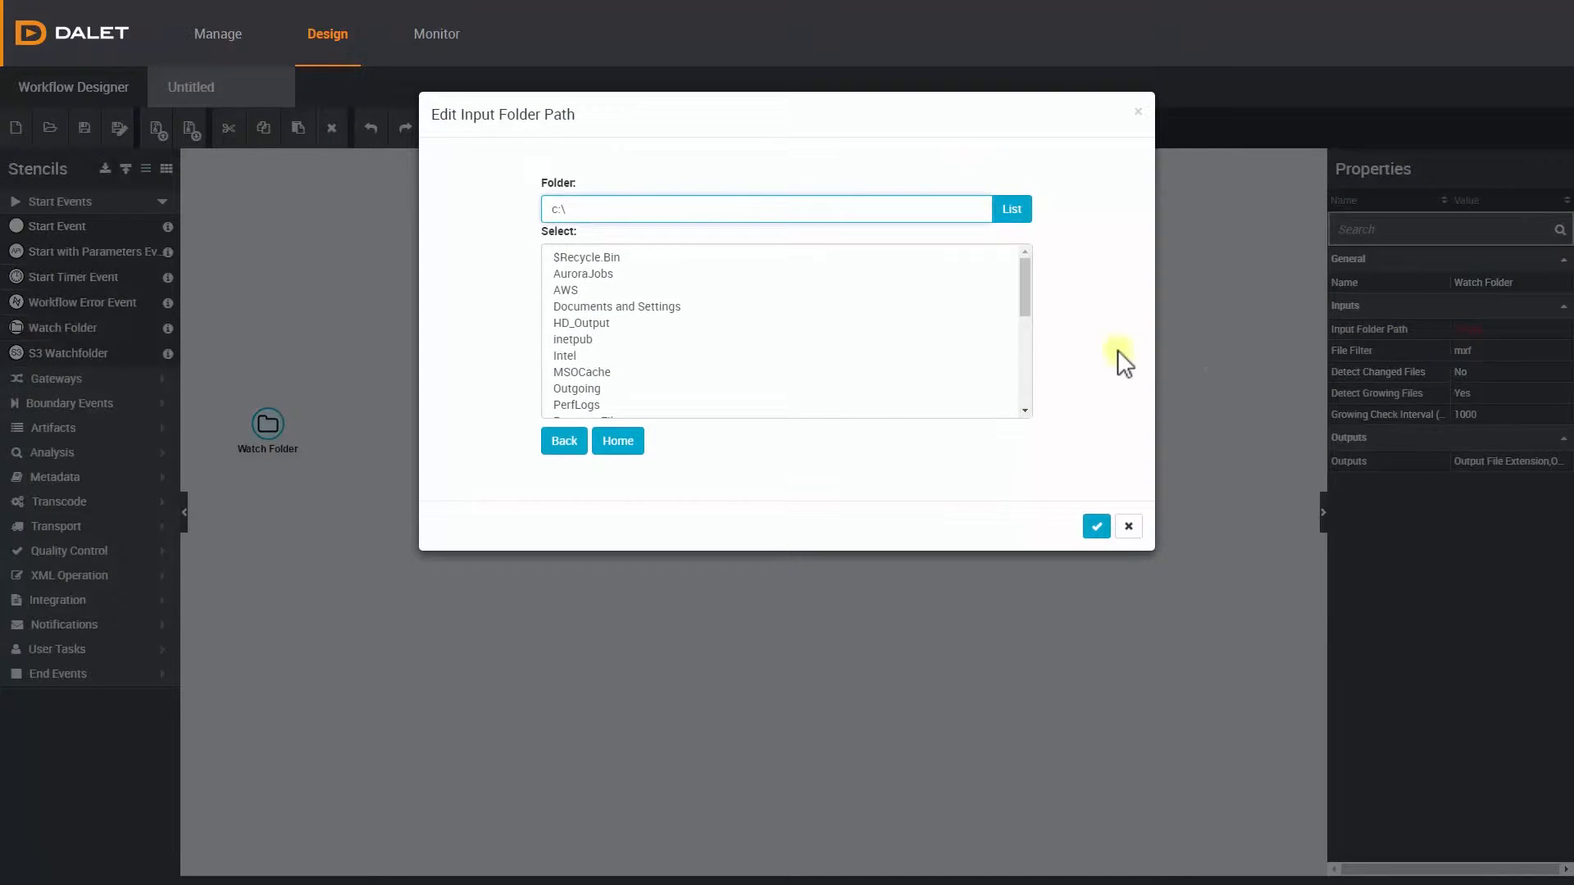
{"action": "left_click_drag", "start_coordinate": [1028, 300], "coordinate": [977, 416]}
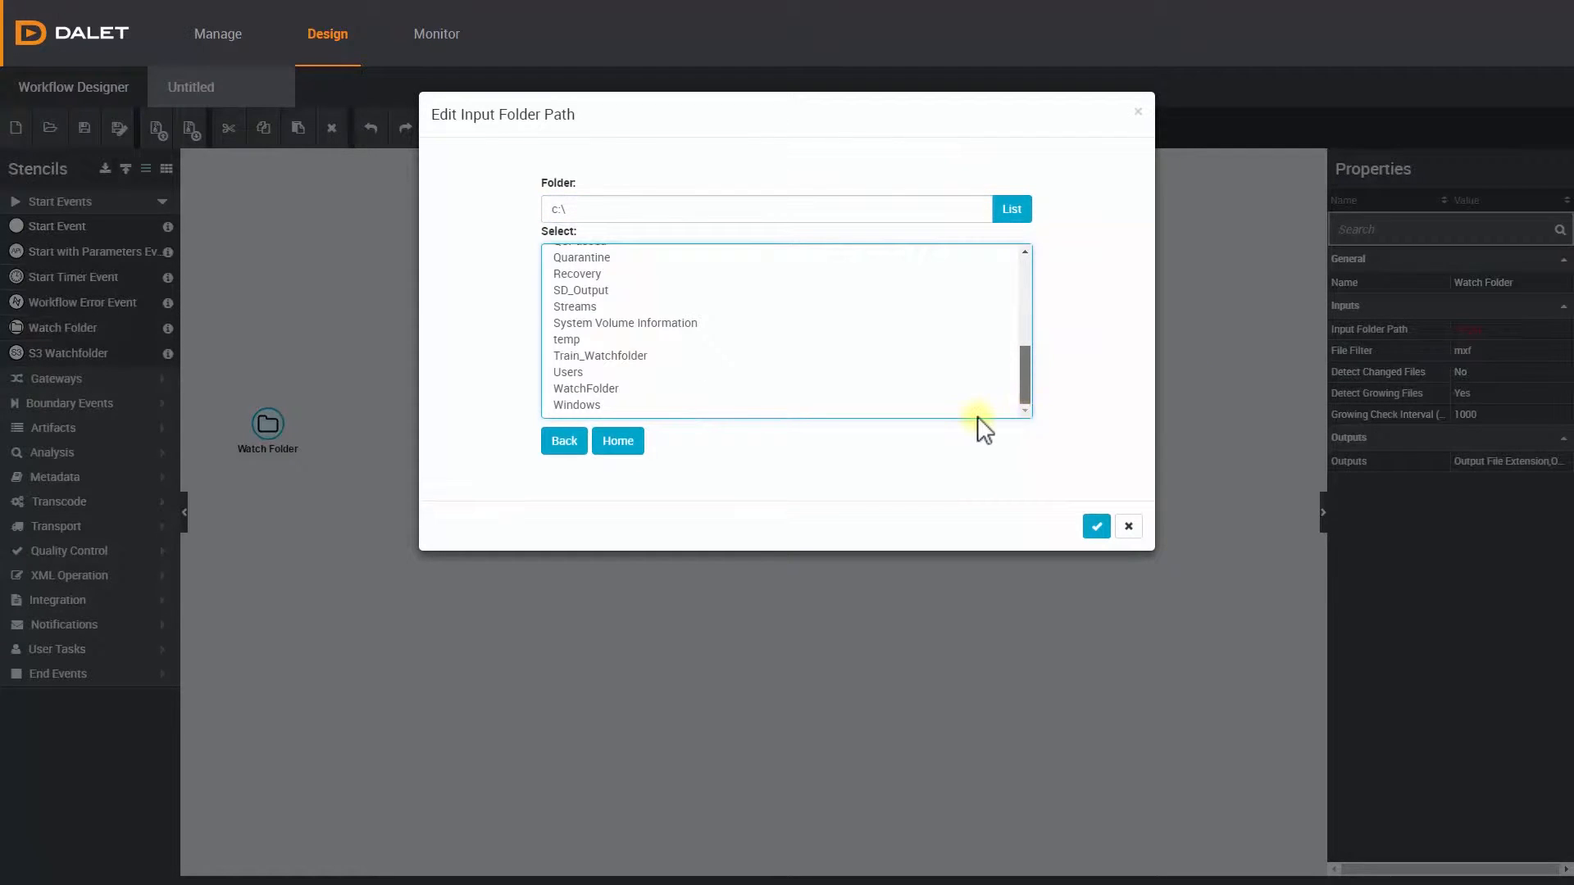
{"action": "left_click", "coordinate": [610, 388]}
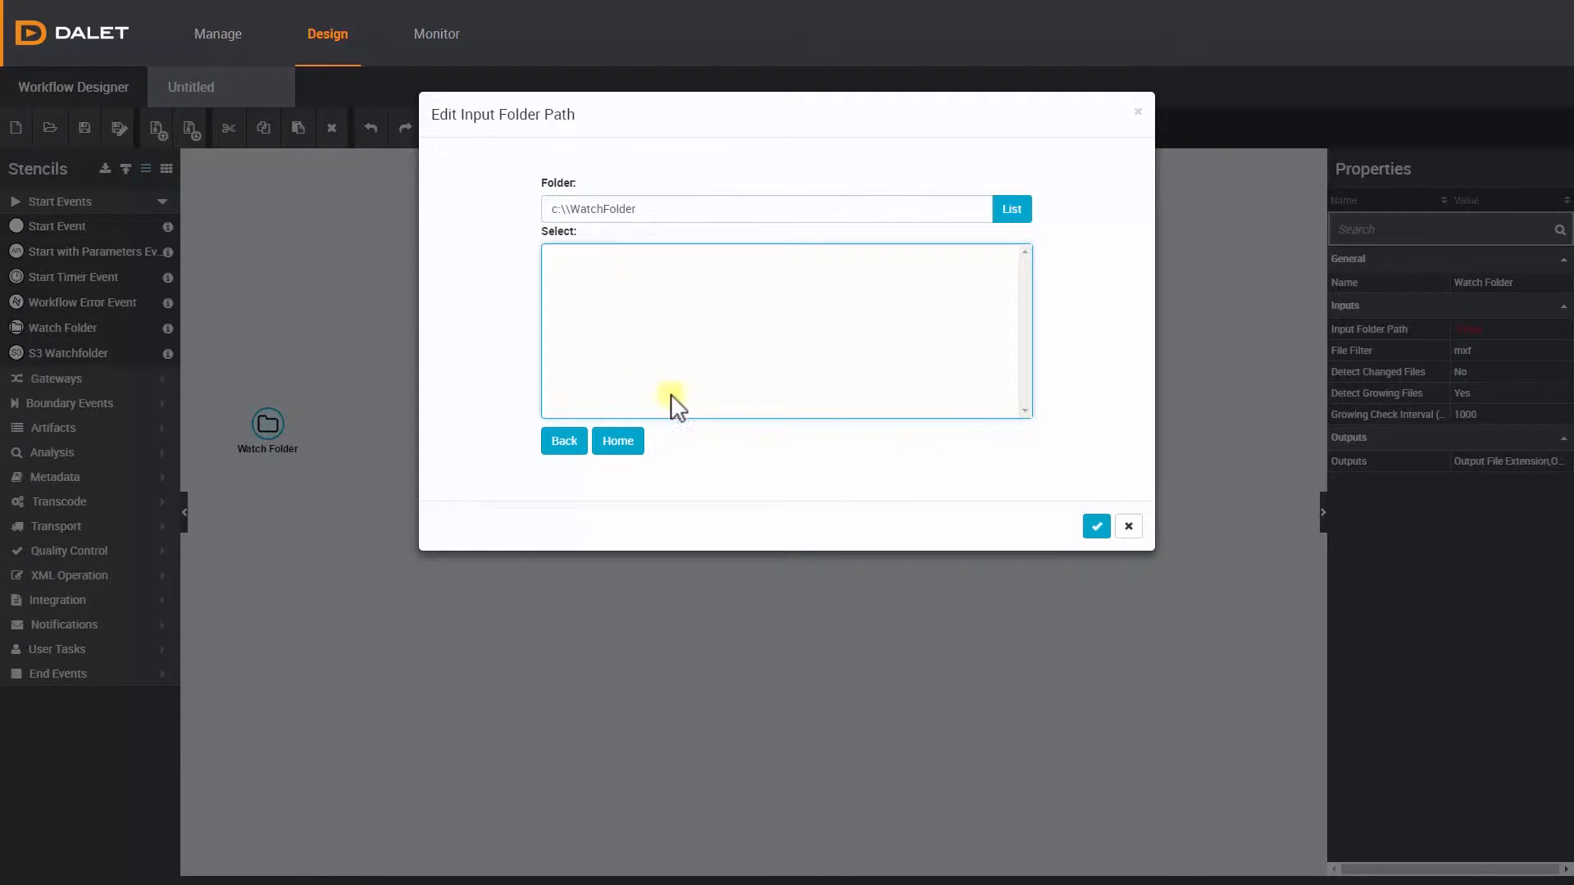
{"action": "left_click", "coordinate": [1096, 531]}
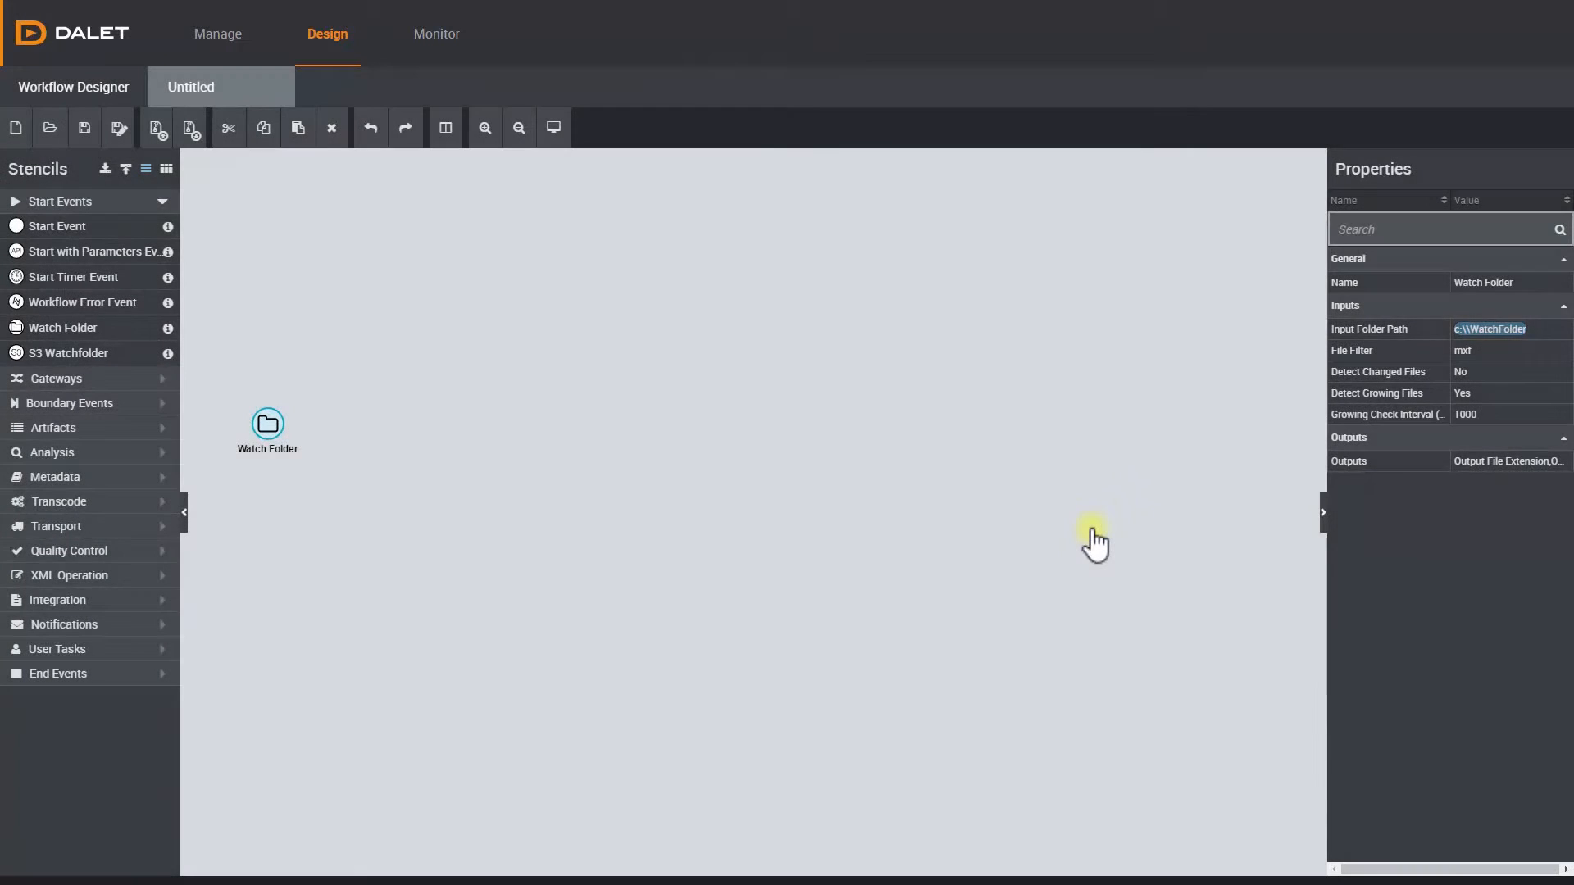
{"action": "left_click", "coordinate": [1457, 352]}
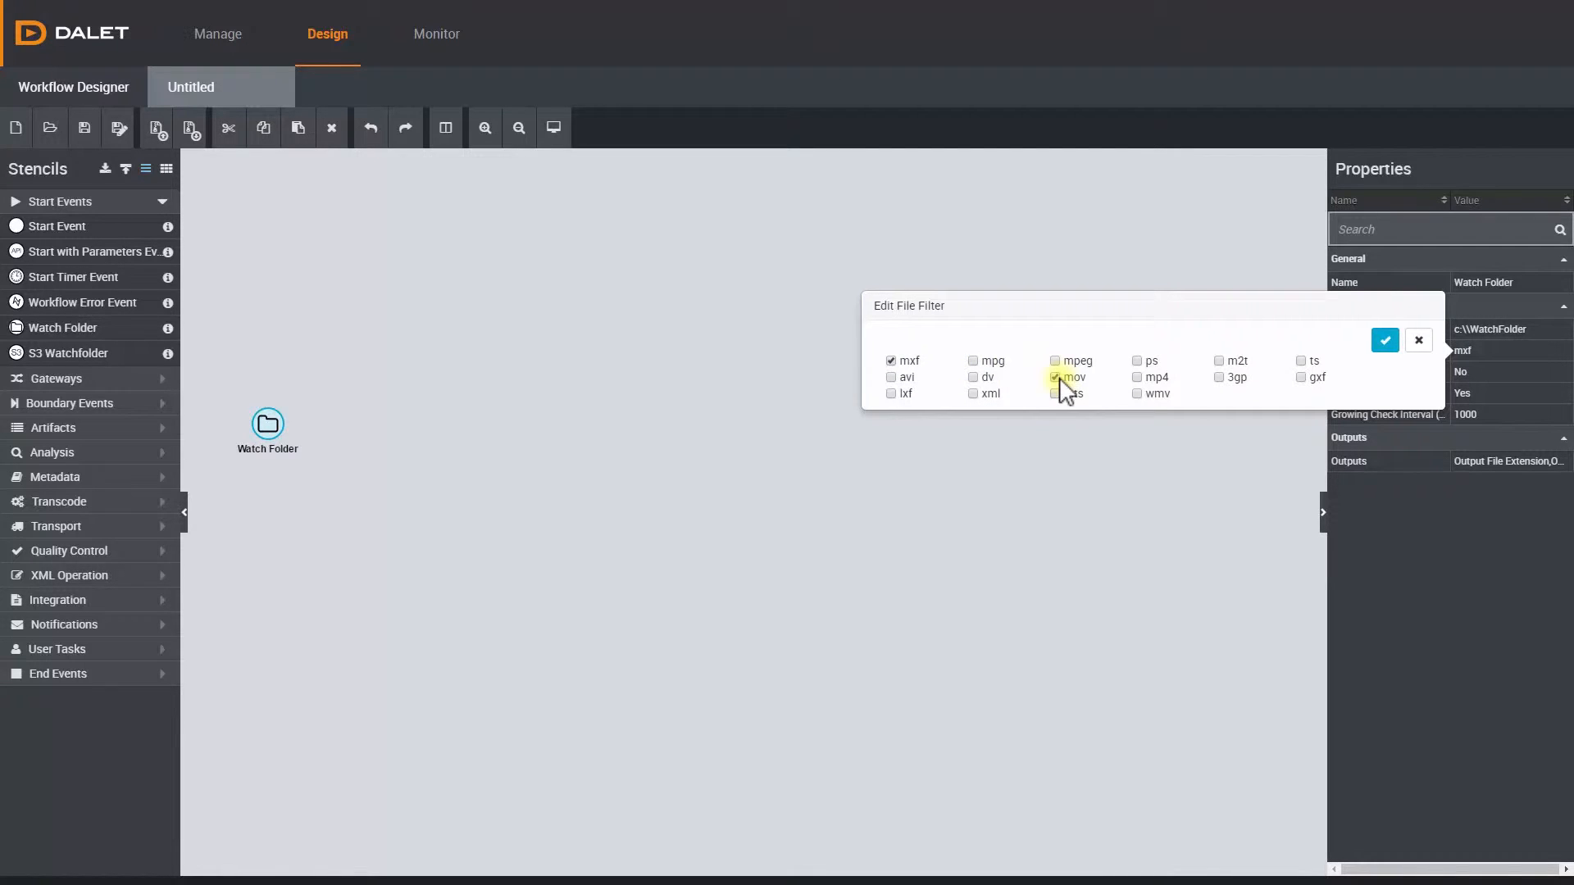
{"action": "left_click", "coordinate": [1382, 343]}
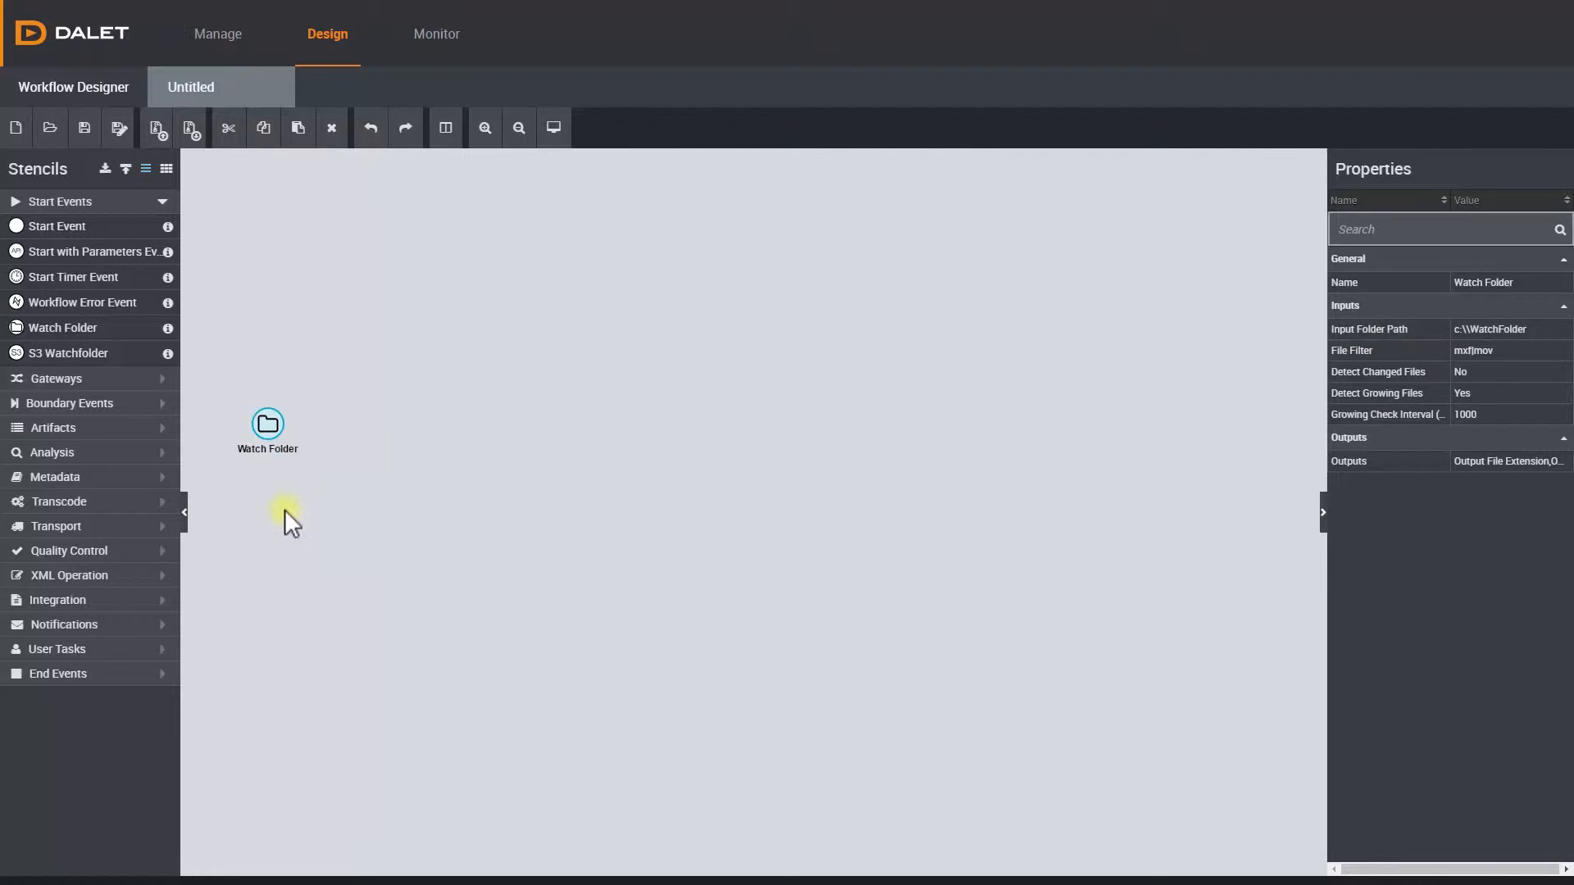
Add an Analyse Media task beside the Watch Folder event and connect the event to it
{"action": "left_click", "coordinate": [145, 456]}
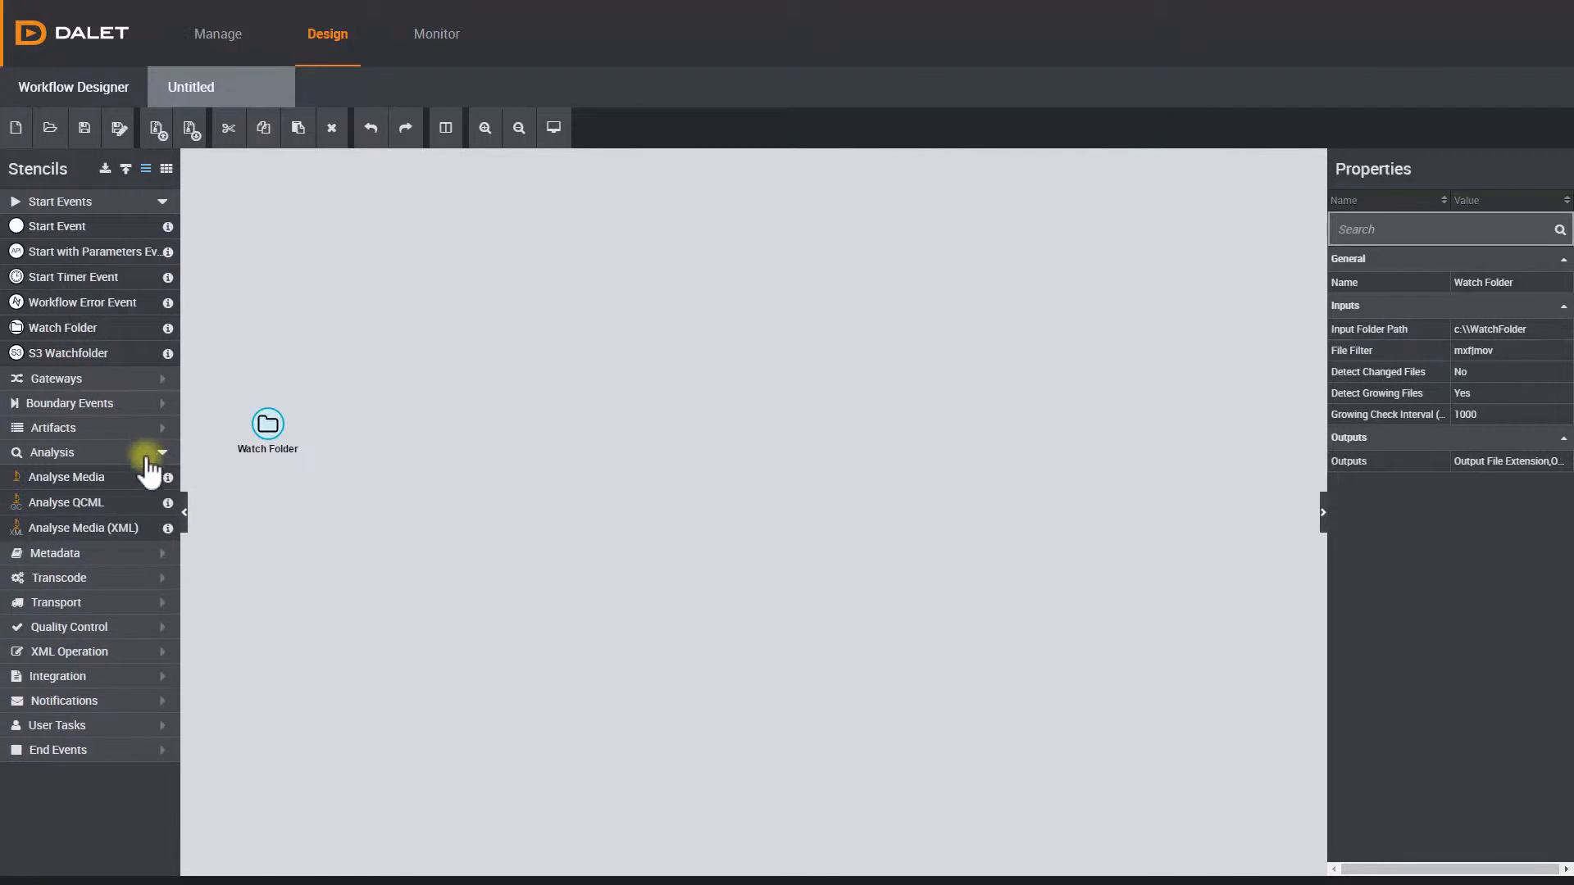
{"action": "left_click_drag", "start_coordinate": [140, 478], "coordinate": [388, 433]}
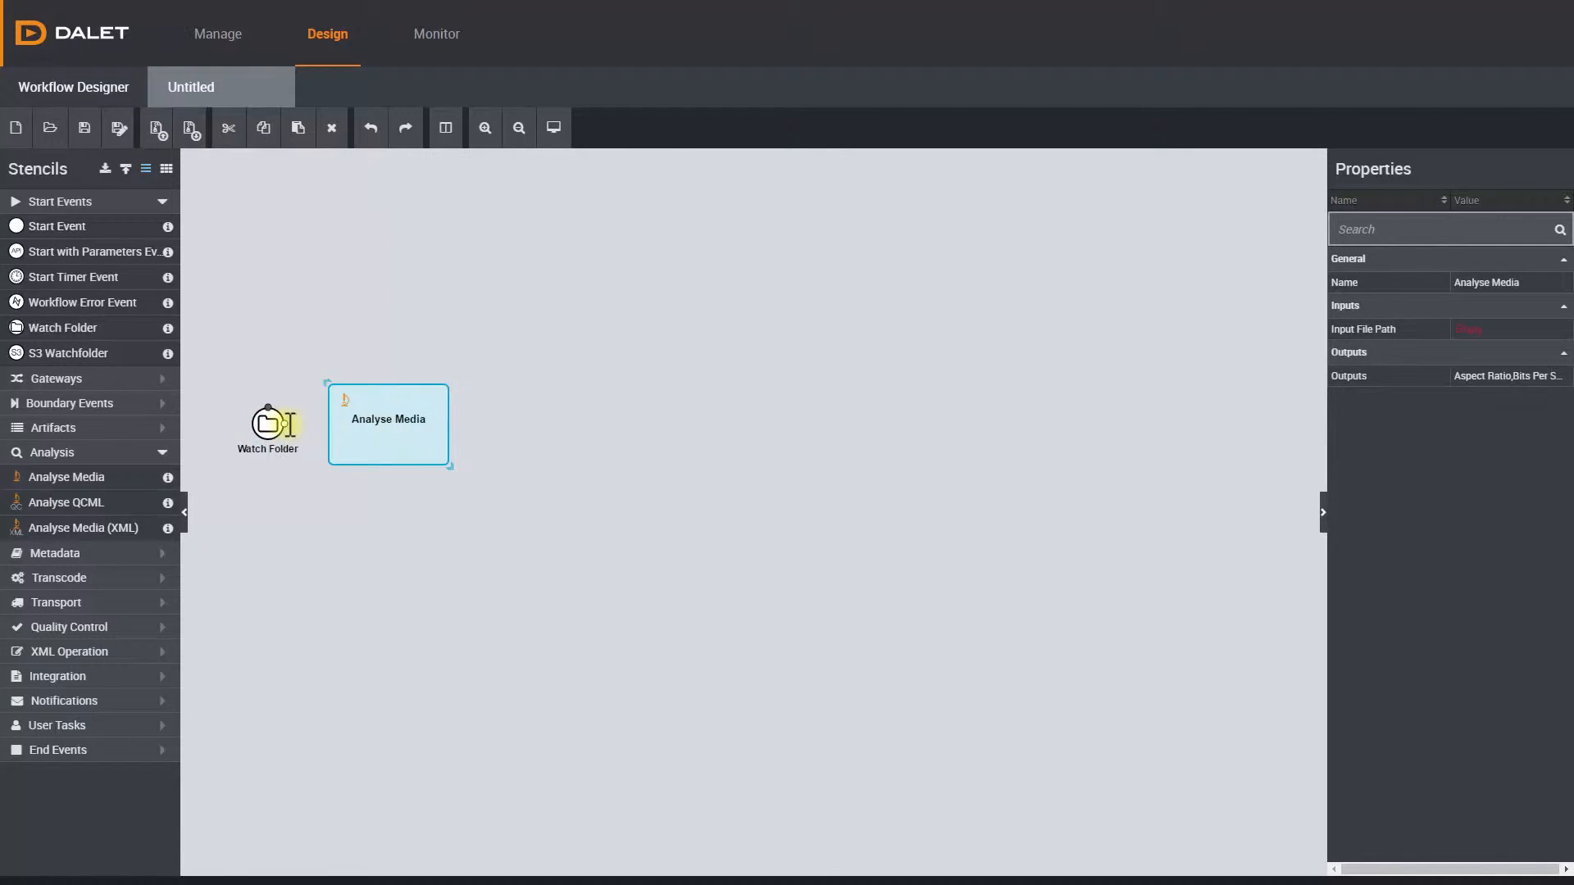
{"action": "left_click_drag", "start_coordinate": [288, 427], "coordinate": [360, 431]}
{"action": "left_click", "coordinate": [361, 430]}
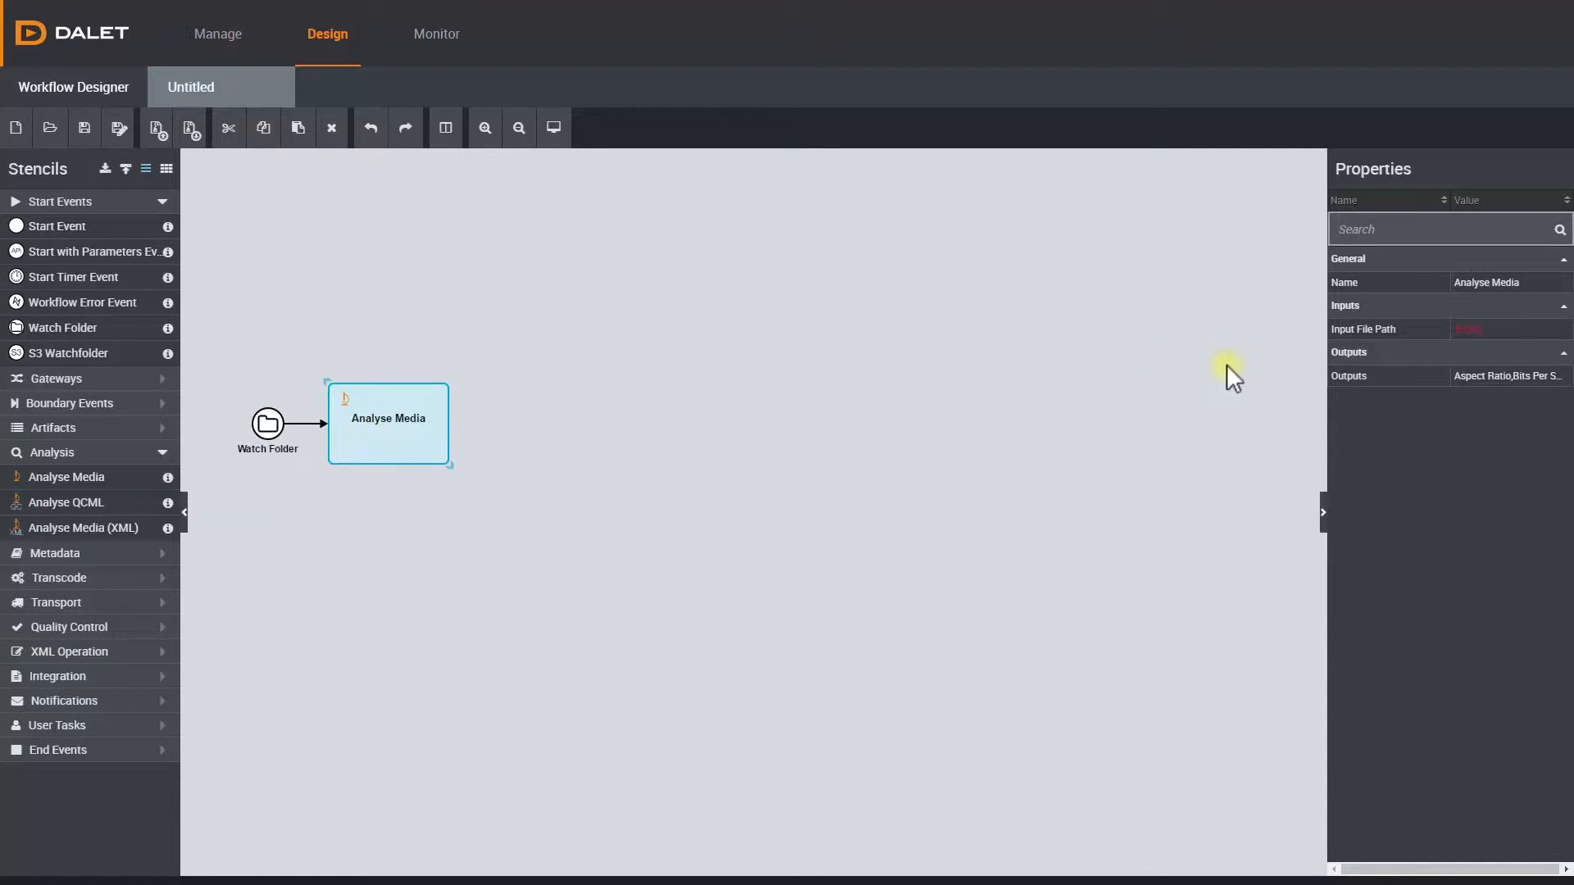
Link the Analyse Media task's Input File Path to the Watch Folder's Output File Path
{"action": "left_click", "coordinate": [1463, 331]}
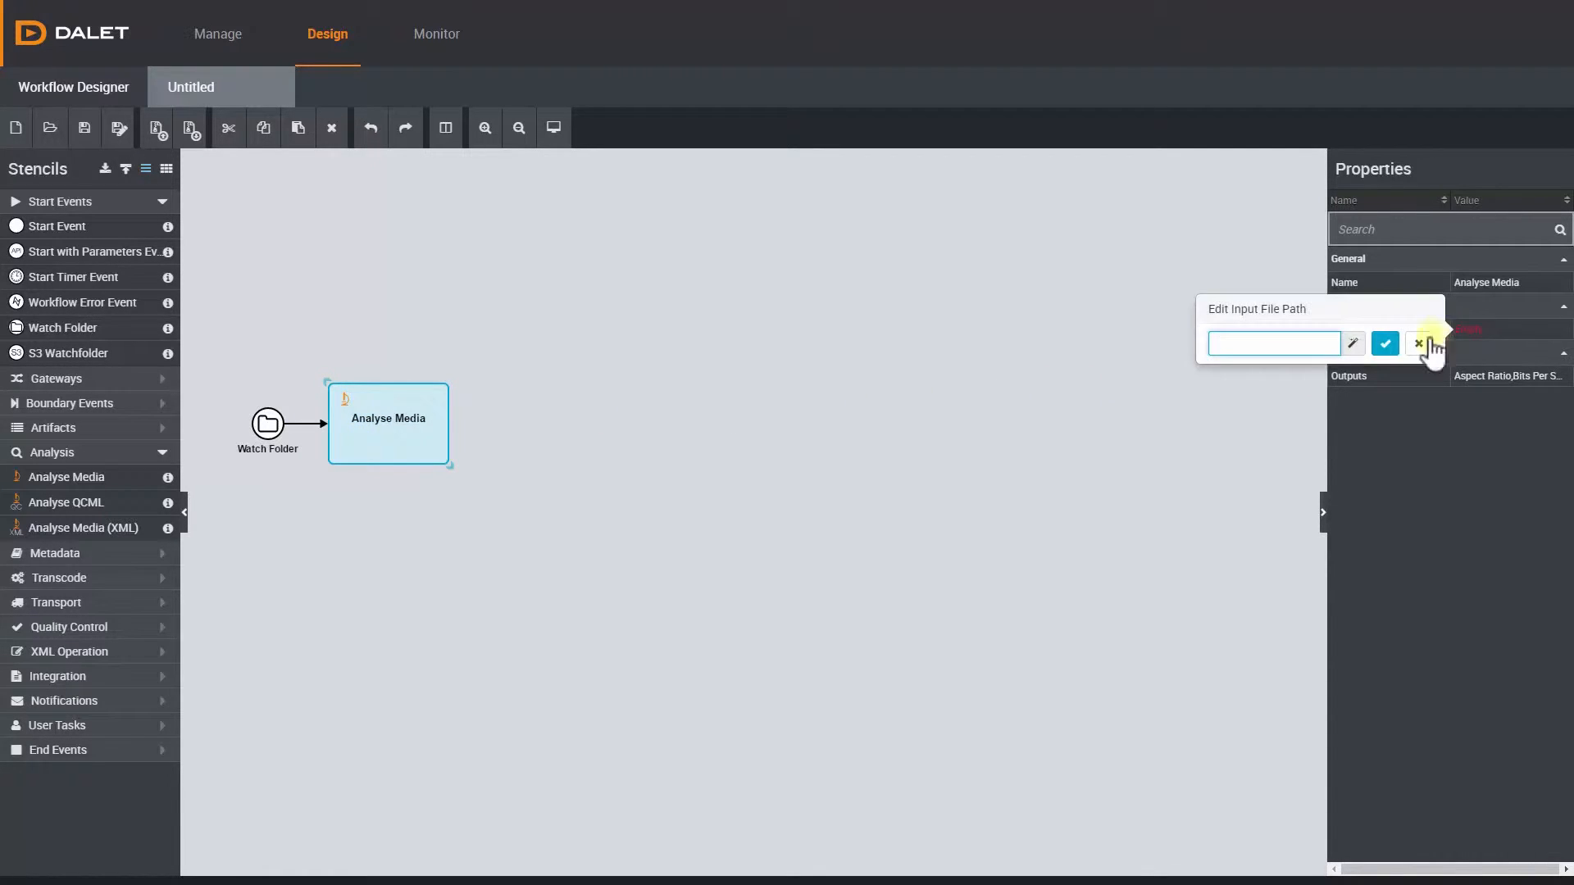
{"action": "left_click", "coordinate": [1352, 343]}
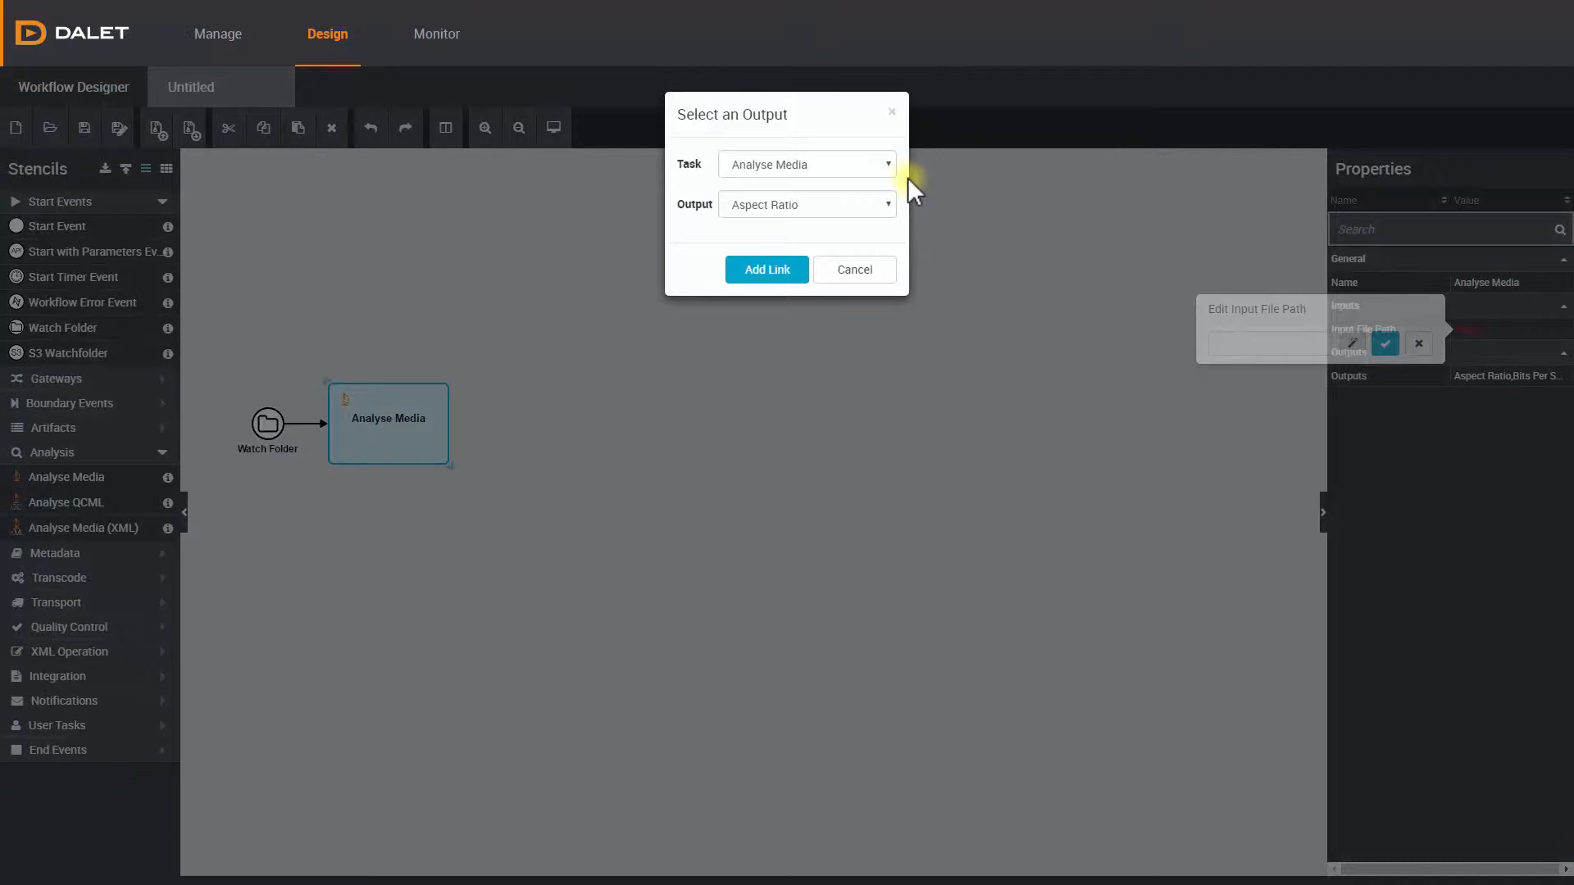
{"action": "left_click", "coordinate": [887, 165]}
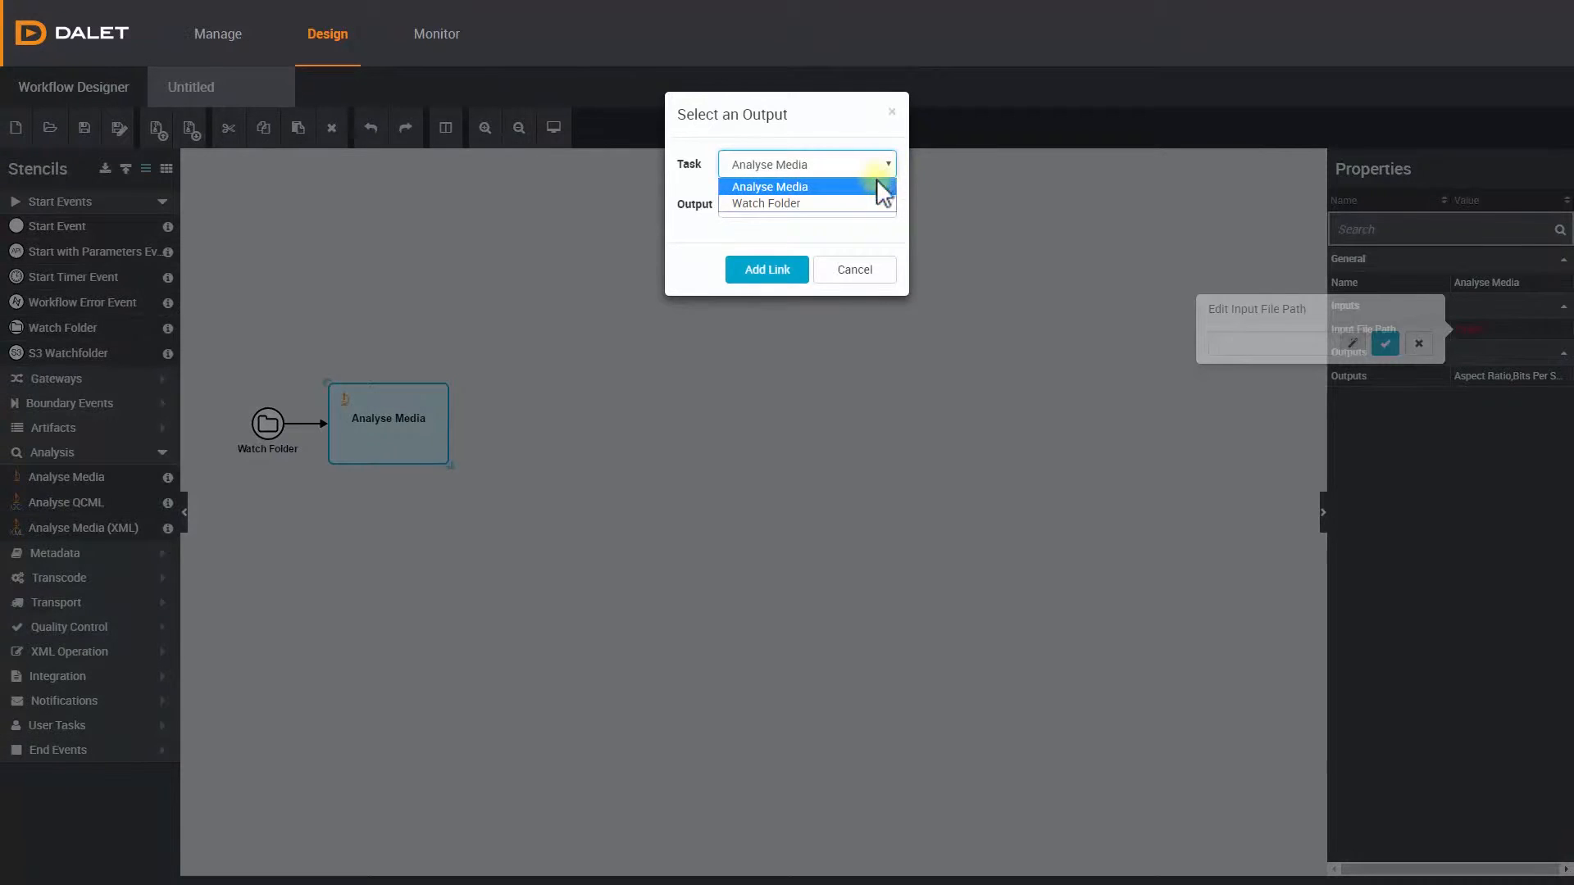
{"action": "left_click", "coordinate": [868, 198]}
{"action": "left_click", "coordinate": [867, 199]}
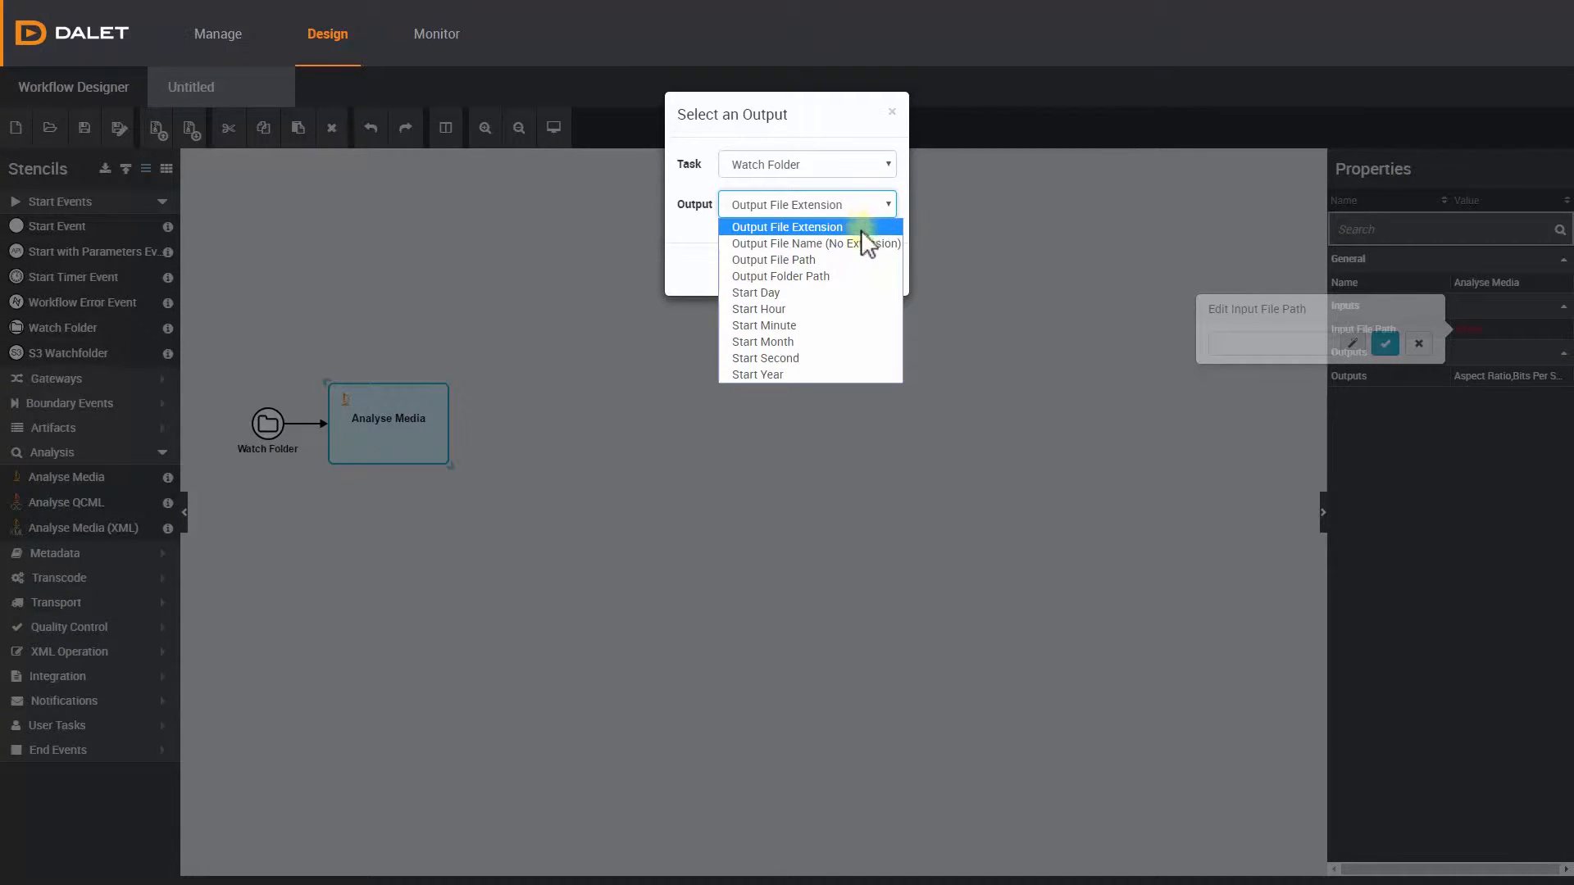
{"action": "left_click", "coordinate": [854, 259]}
{"action": "left_click", "coordinate": [786, 273]}
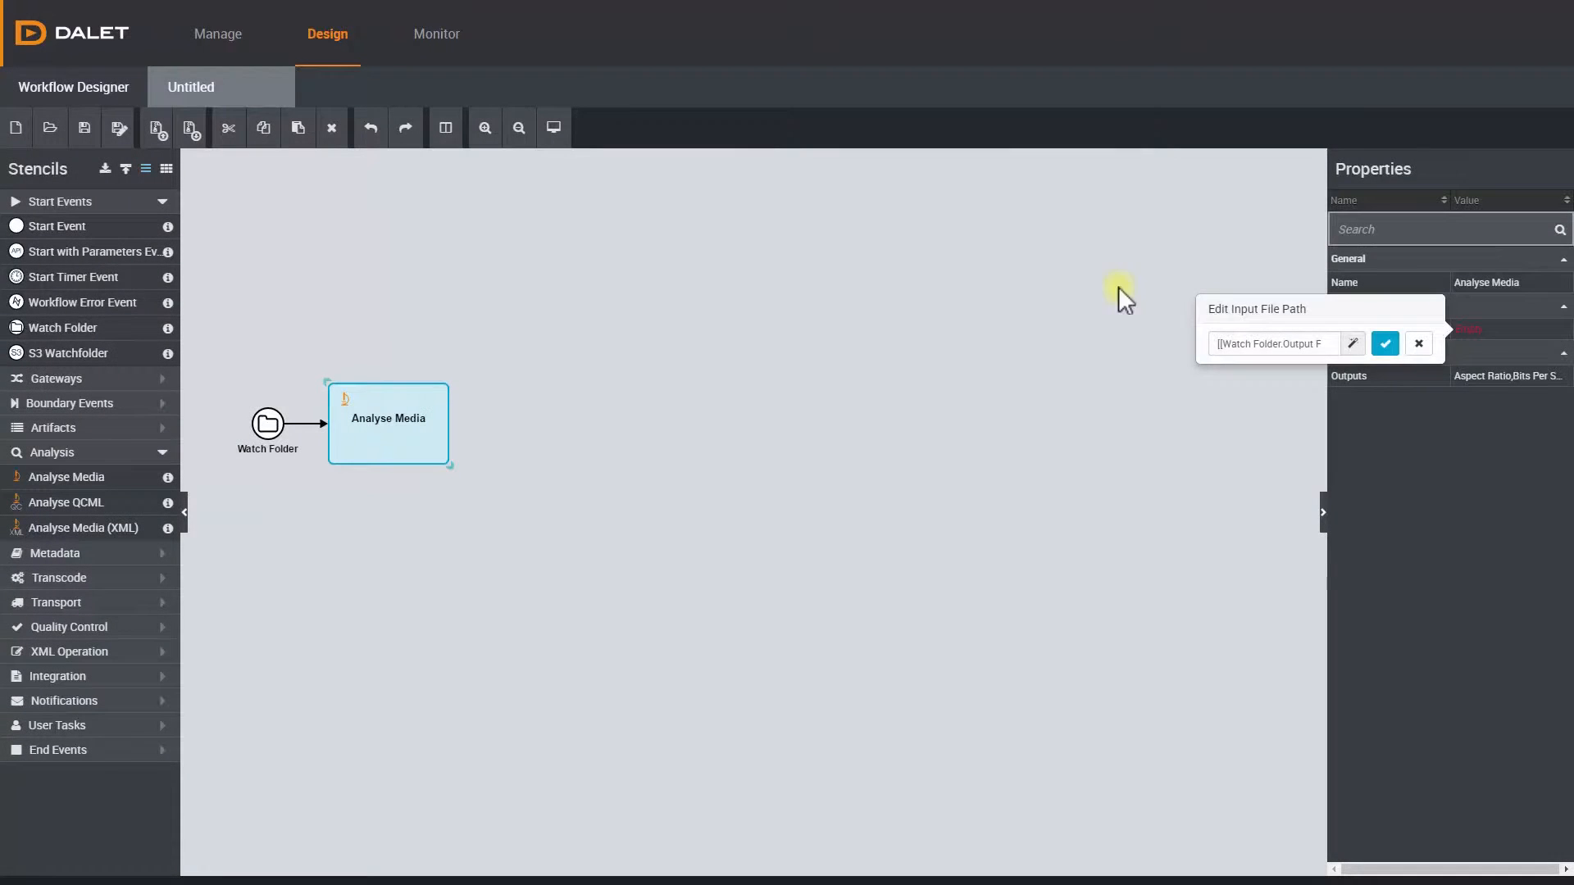
{"action": "left_click", "coordinate": [1390, 354]}
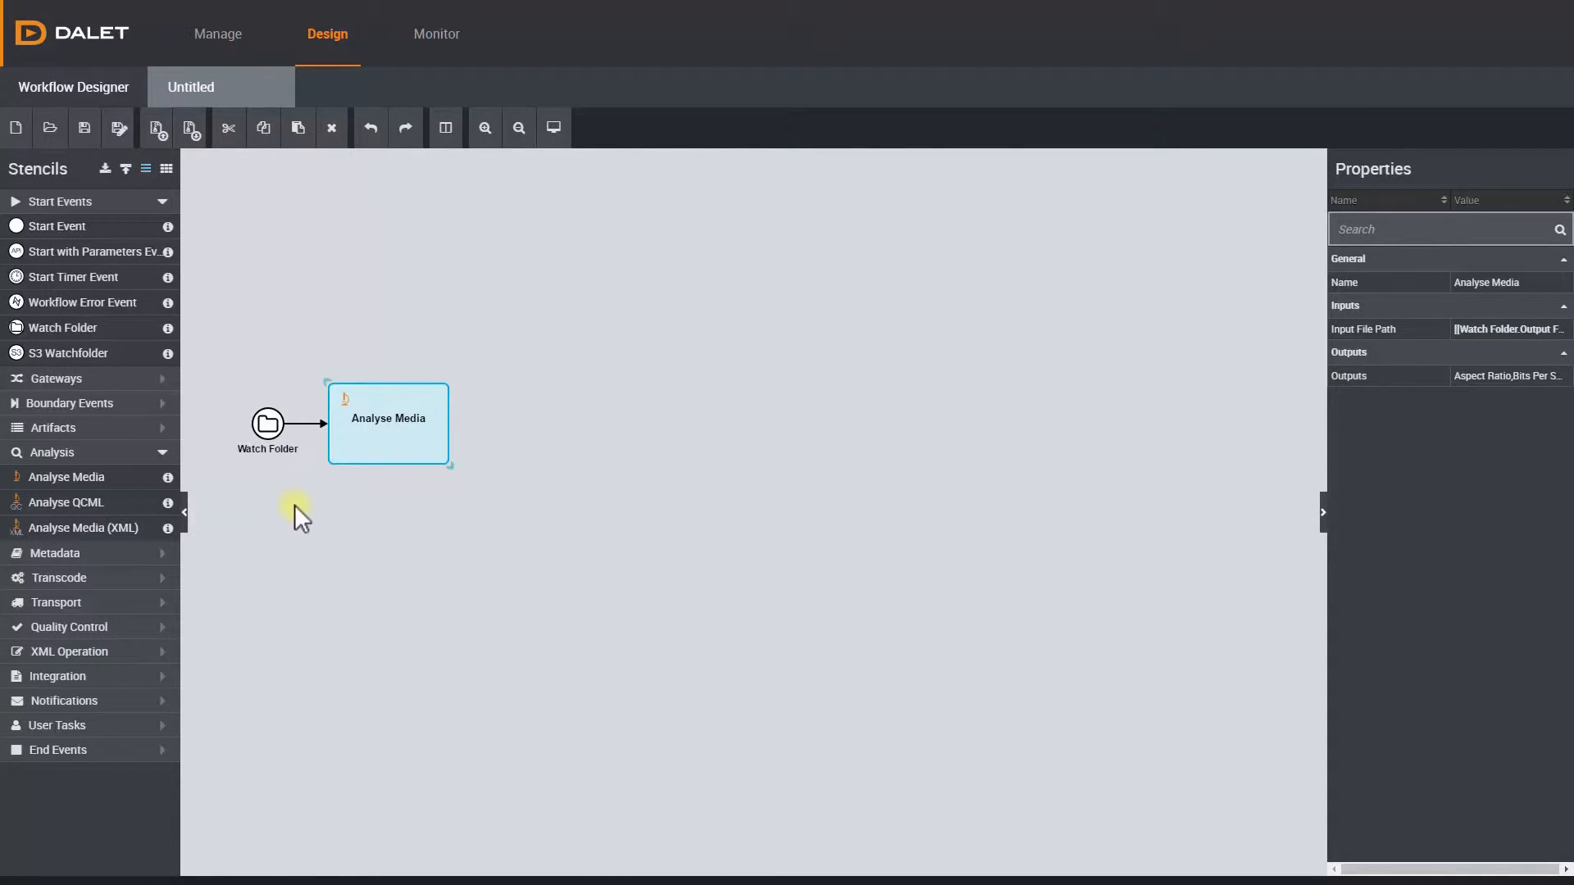
Add an Exclusive Gateway after the Analyse Media task, connected to it and aligned with it
{"action": "left_click", "coordinate": [137, 376]}
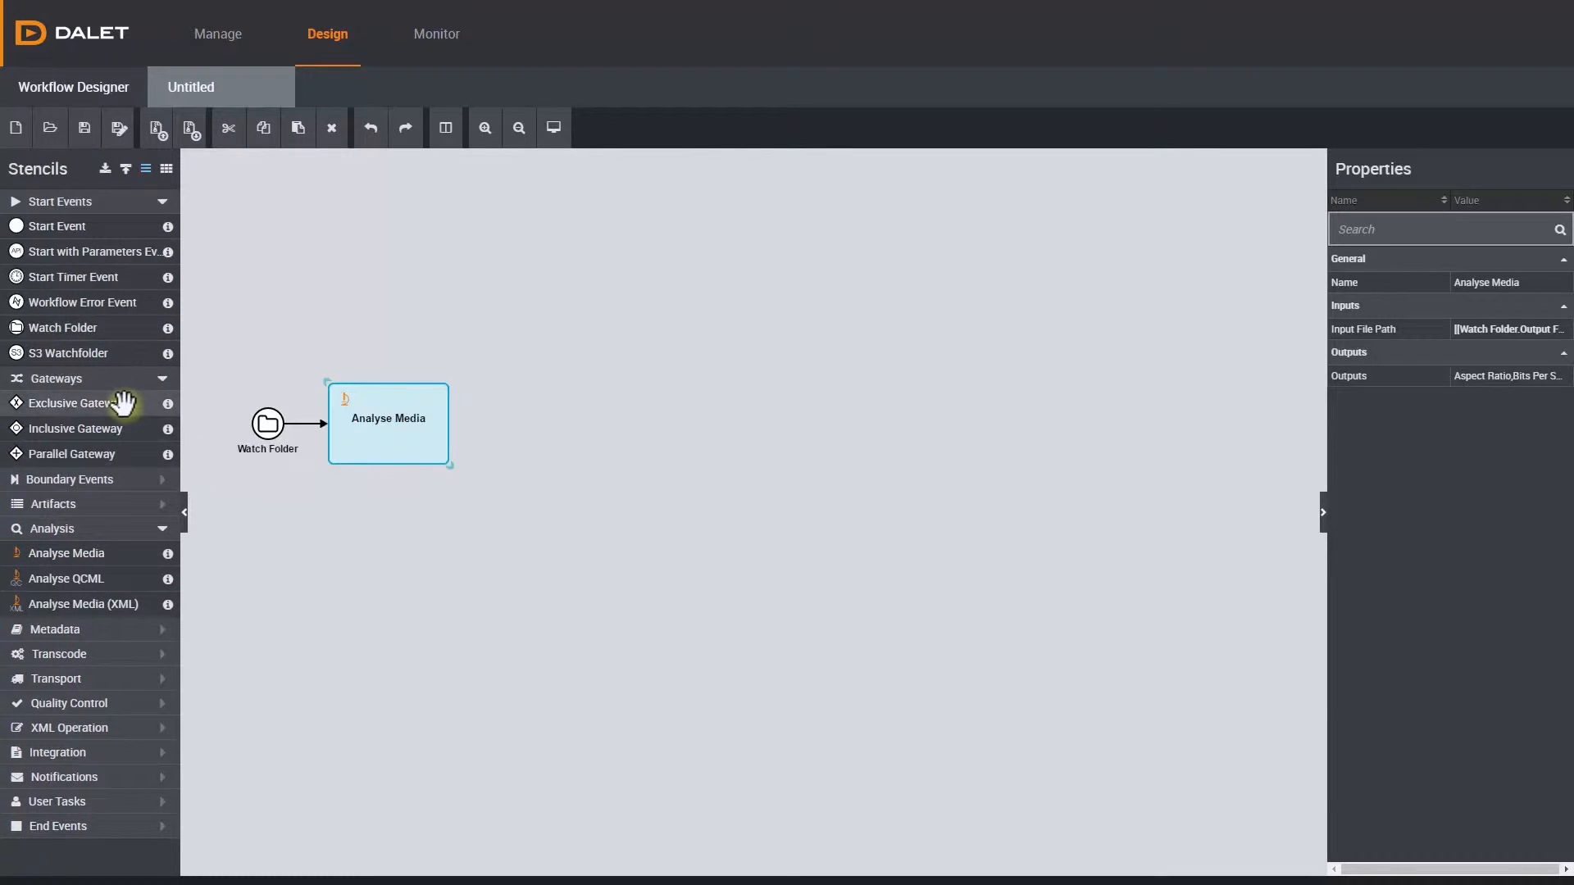
{"action": "left_click_drag", "start_coordinate": [132, 404], "coordinate": [532, 429]}
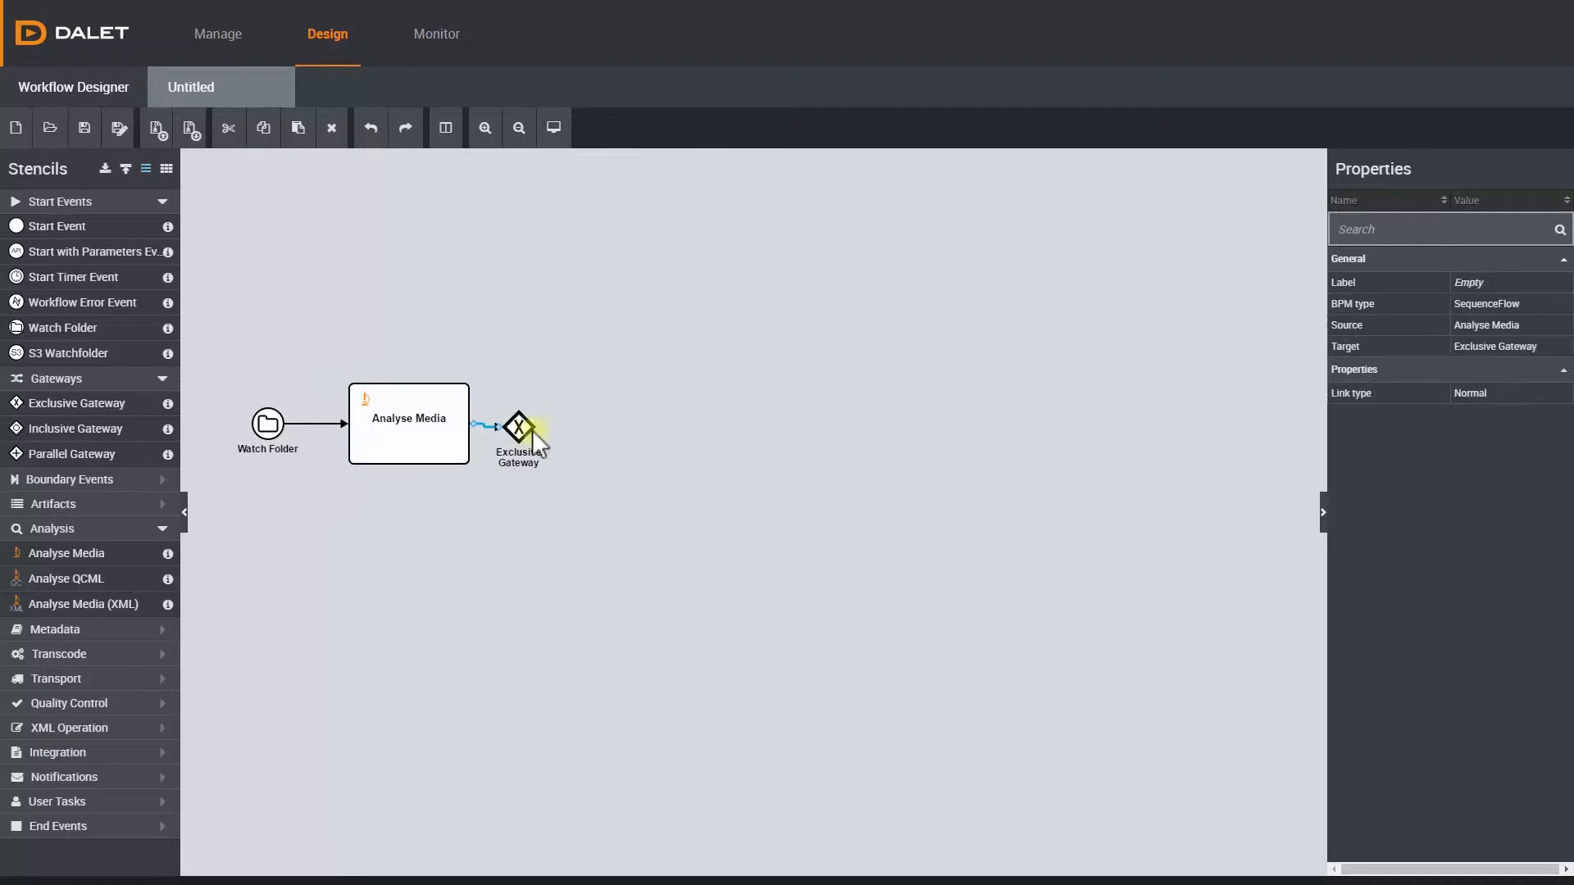
{"action": "left_click", "coordinate": [529, 428]}
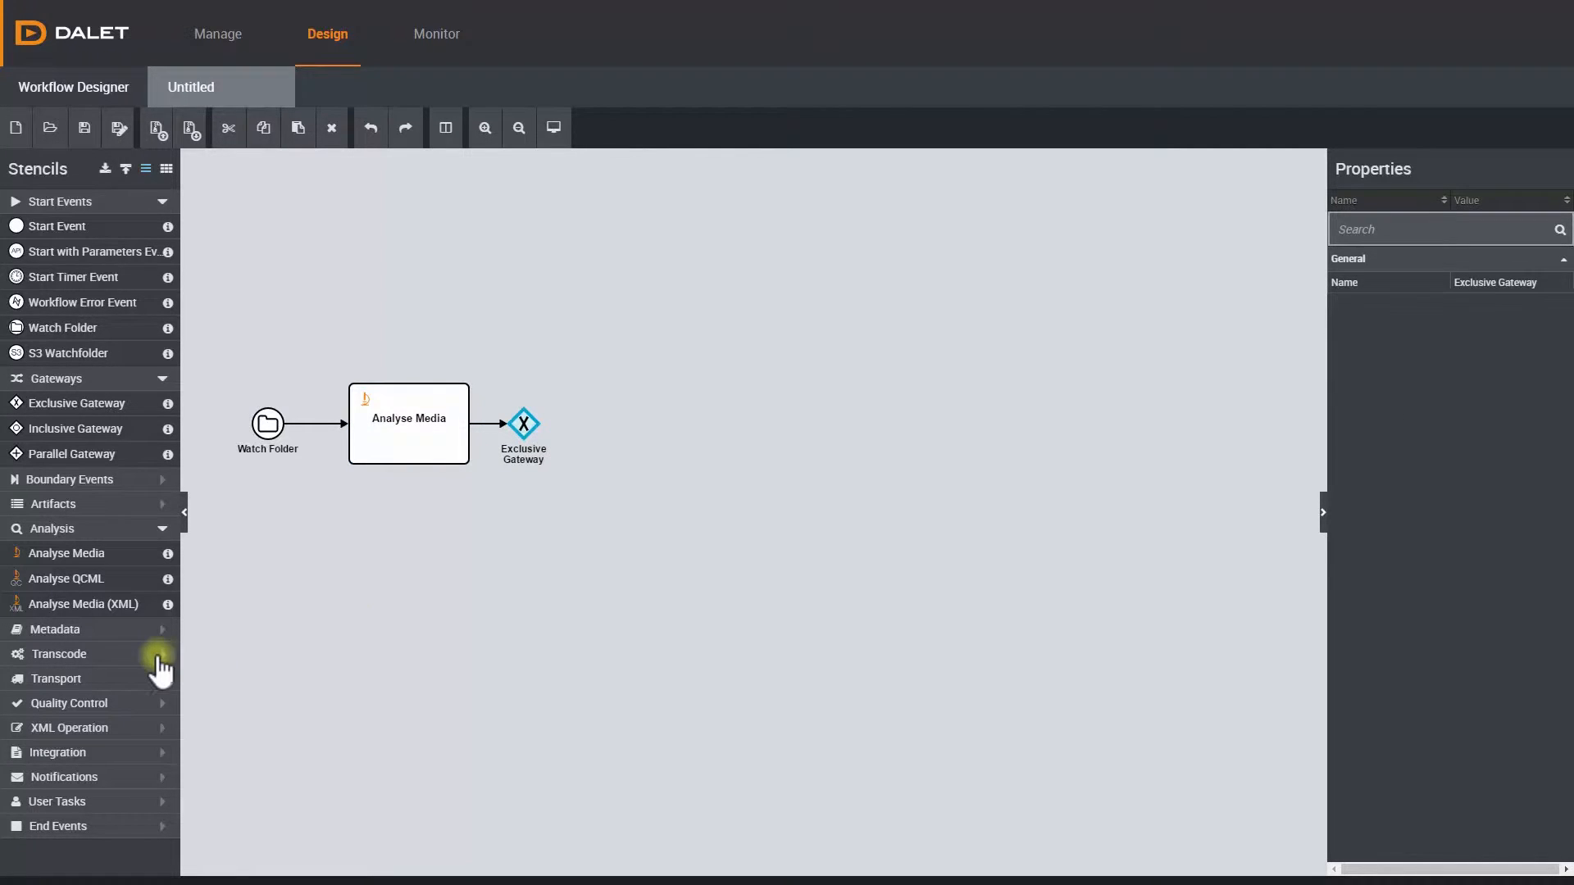
Add two Transcode tasks, one above and one below the gateway's level, and connect the Exclusive Gateway to both
{"action": "left_click", "coordinate": [156, 653]}
{"action": "left_click_drag", "start_coordinate": [130, 680], "coordinate": [609, 348]}
{"action": "left_click_drag", "start_coordinate": [95, 682], "coordinate": [621, 531]}
{"action": "left_click_drag", "start_coordinate": [541, 480], "coordinate": [615, 529]}
{"action": "left_click_drag", "start_coordinate": [540, 424], "coordinate": [619, 359]}
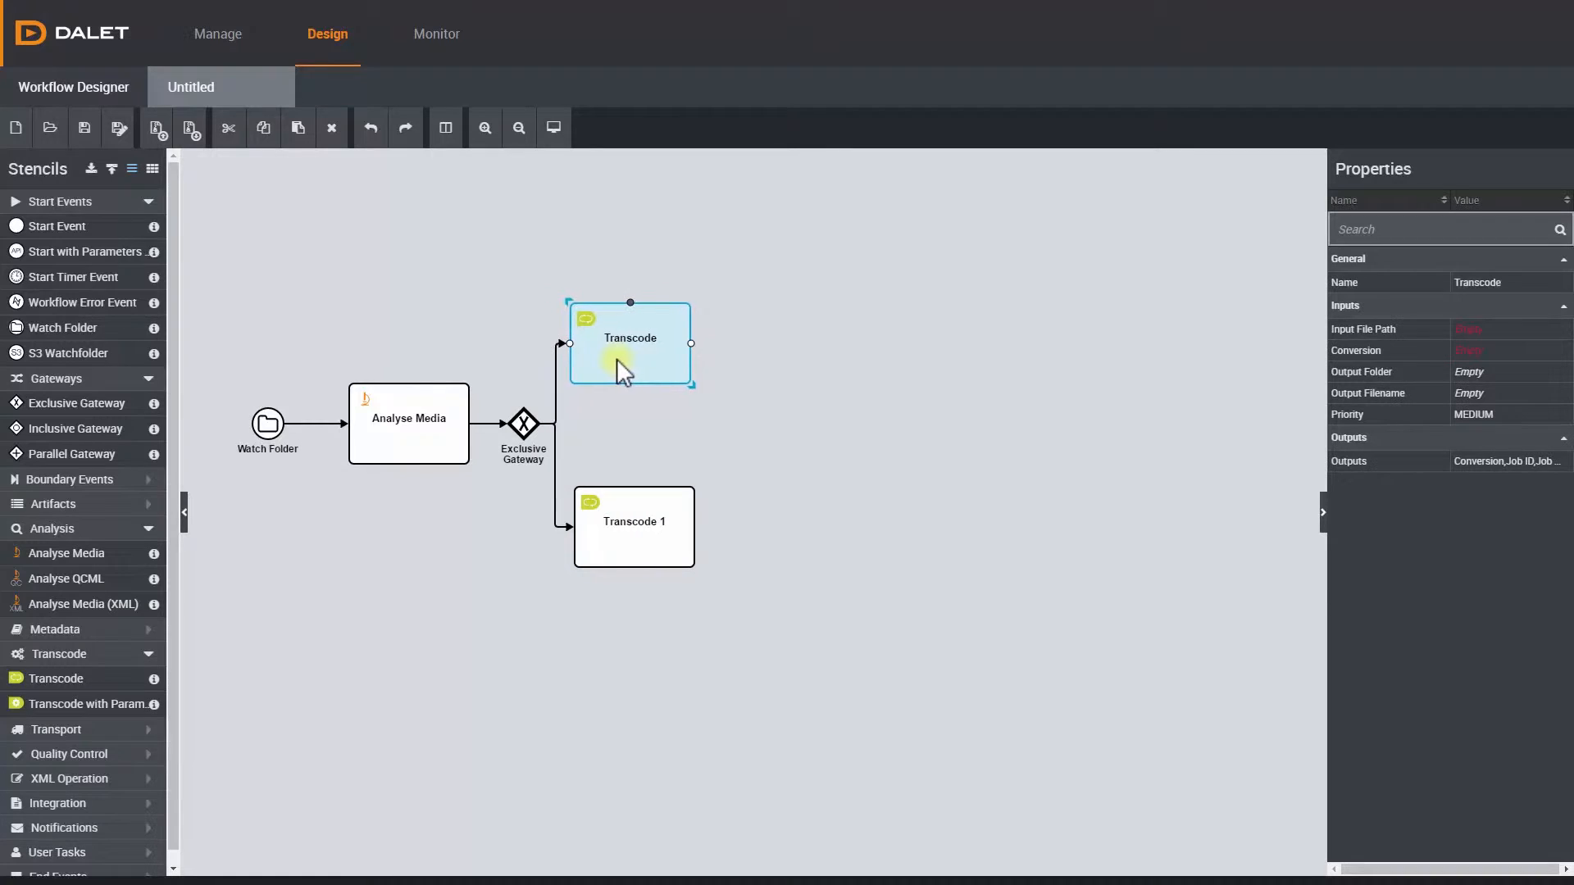
Rename the upper Transcode task as SD to IMX
{"action": "left_click", "coordinate": [1474, 284]}
{"action": "left_click_drag", "start_coordinate": [1316, 296], "coordinate": [1178, 293]}
{"action": "type", "text": "SD to IMX"}
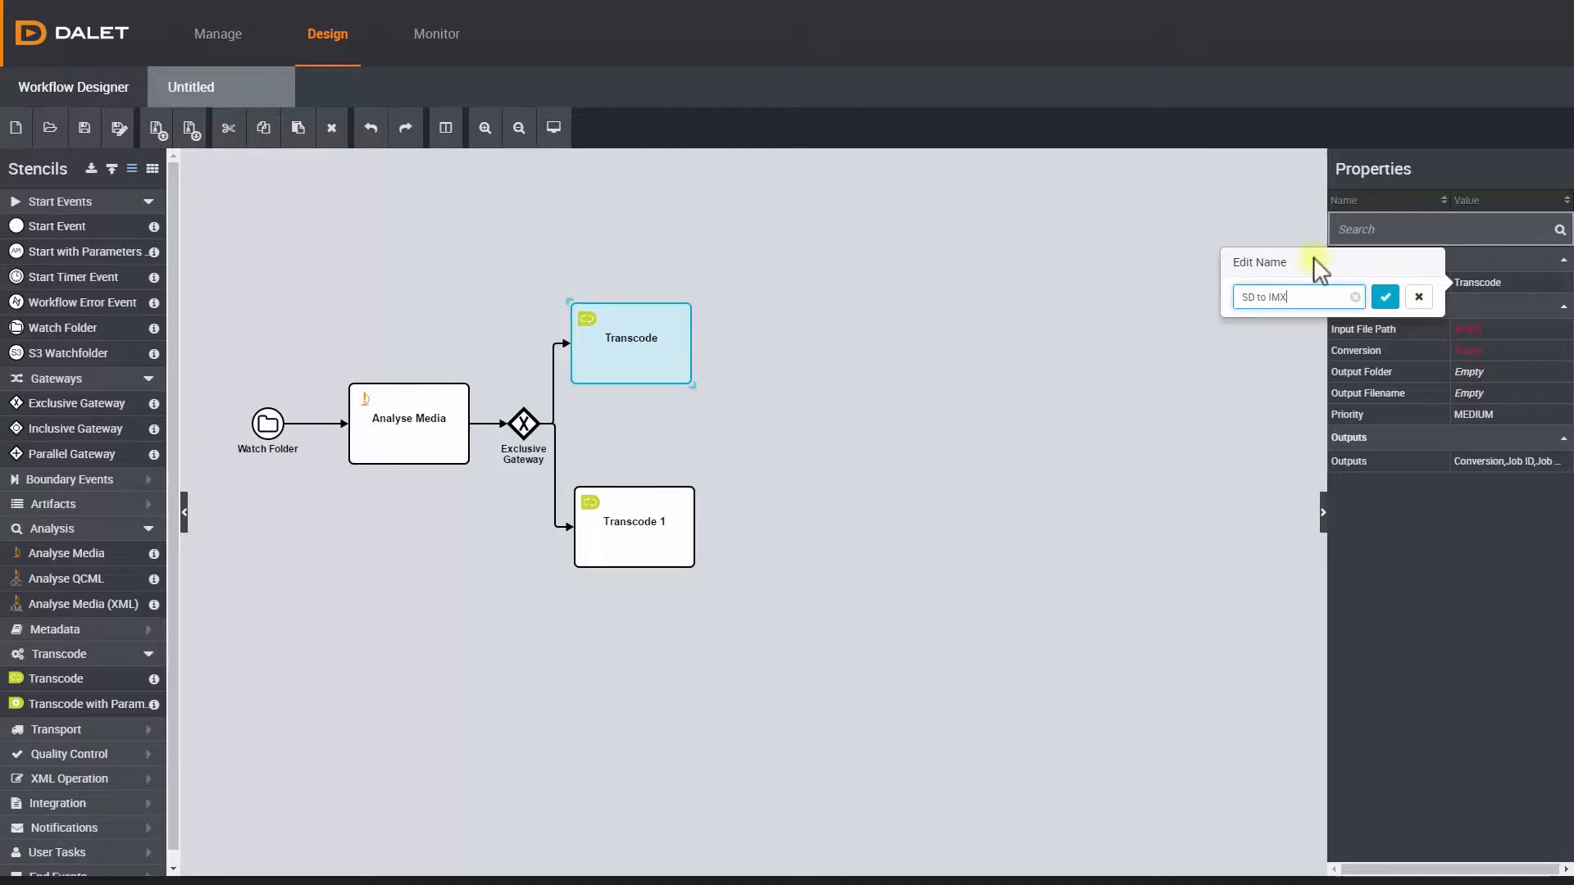
{"action": "left_click", "coordinate": [1385, 296]}
Set the SD to IMX task's conversion to IMX Conversion from the IMX Transcode template
{"action": "left_click", "coordinate": [1472, 351]}
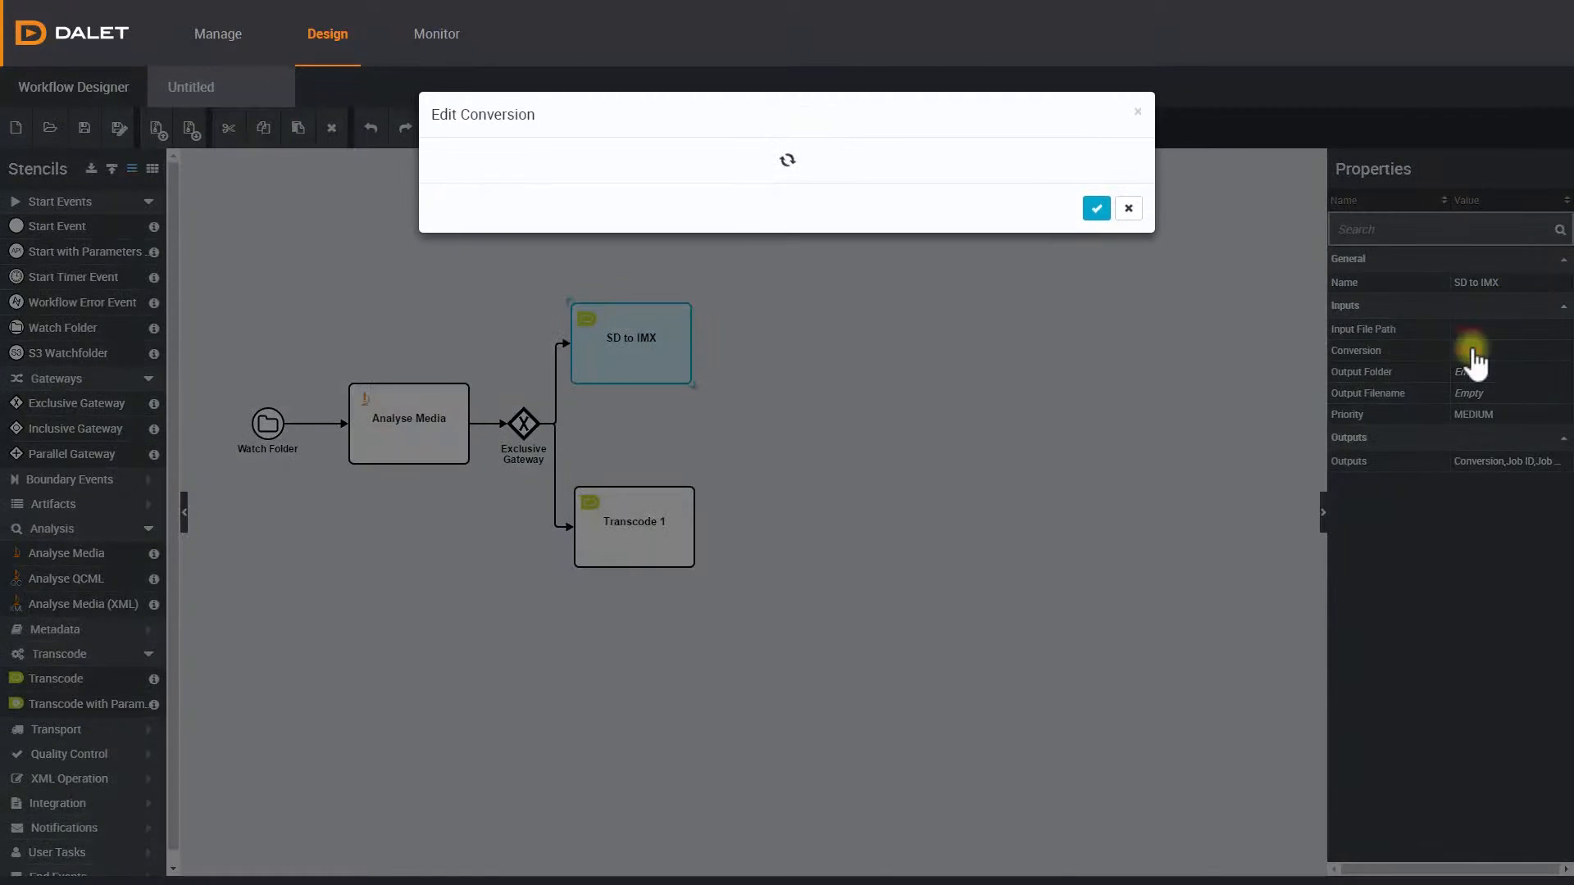
{"action": "left_click", "coordinate": [1066, 185]}
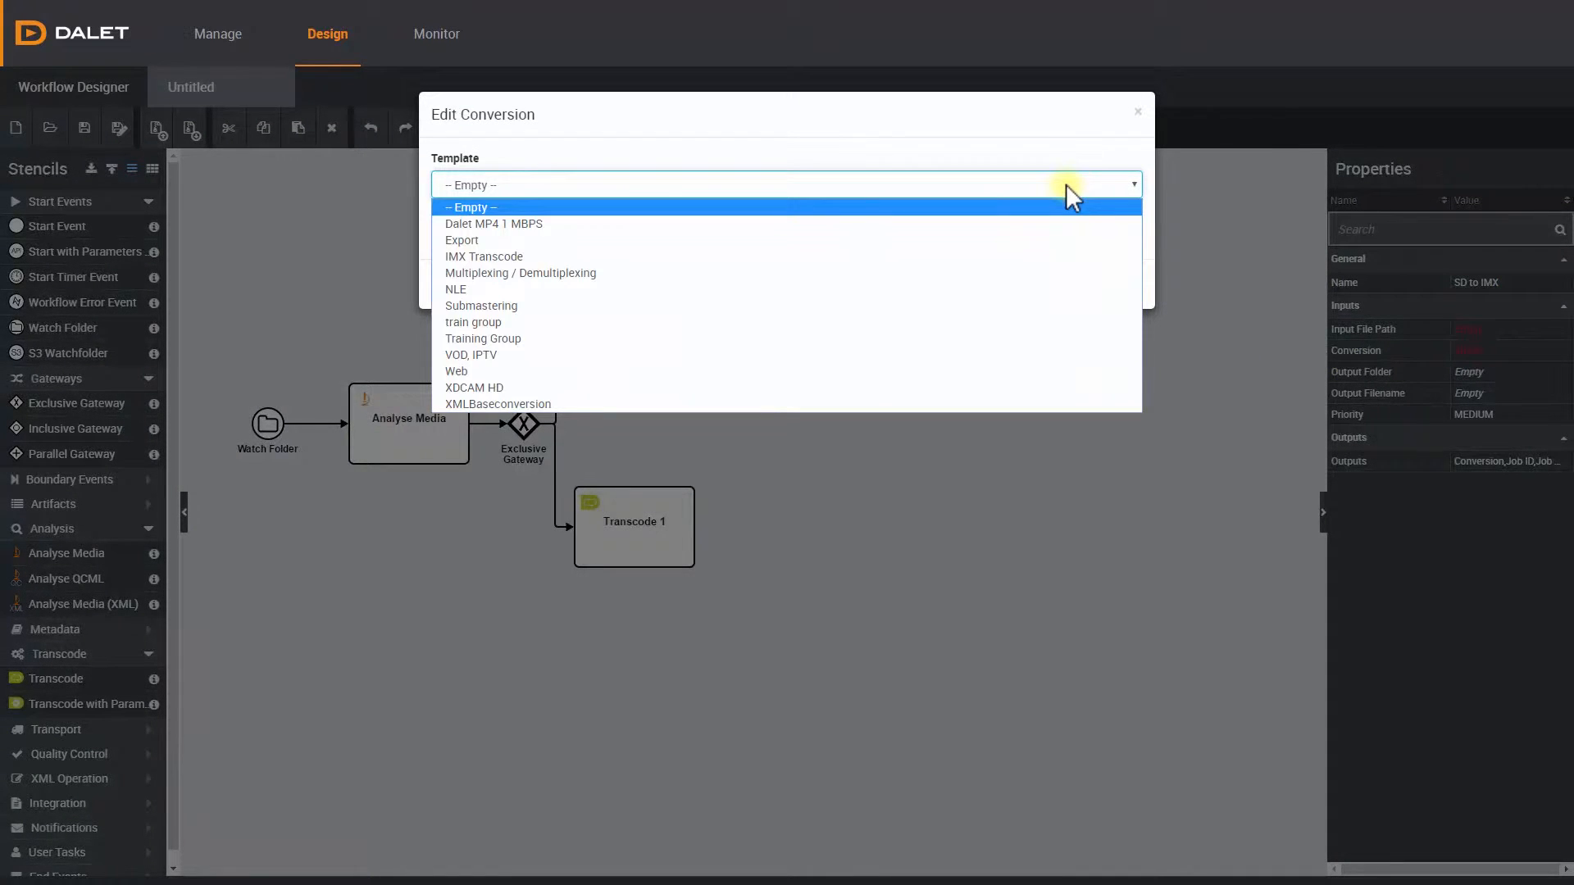
{"action": "left_click", "coordinate": [1062, 257]}
{"action": "left_click", "coordinate": [1017, 235]}
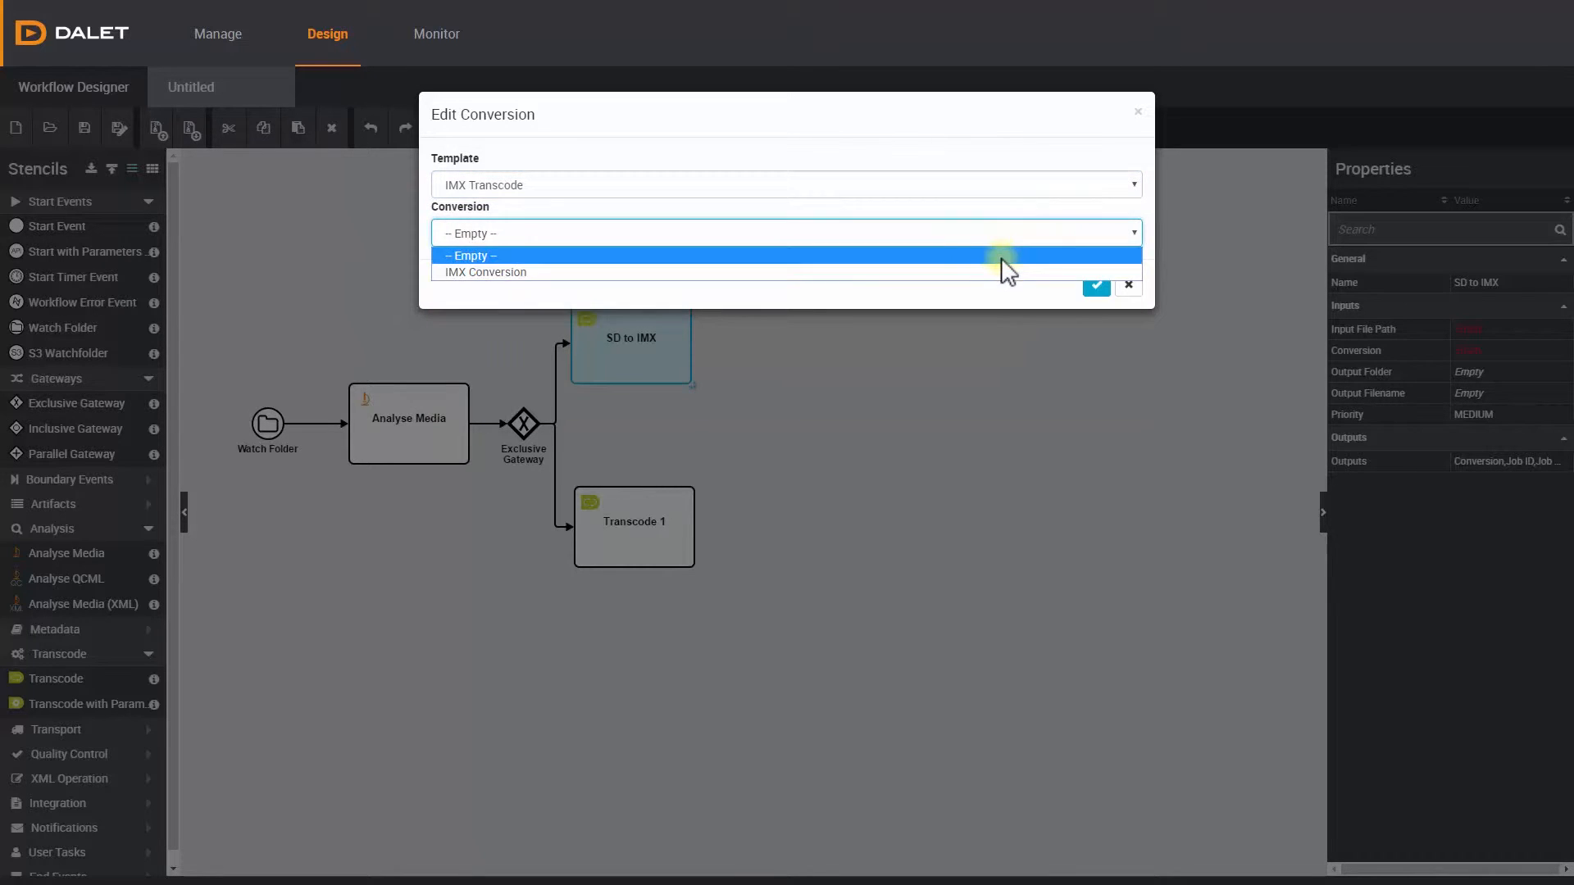
{"action": "left_click", "coordinate": [1002, 271]}
{"action": "left_click", "coordinate": [1097, 285]}
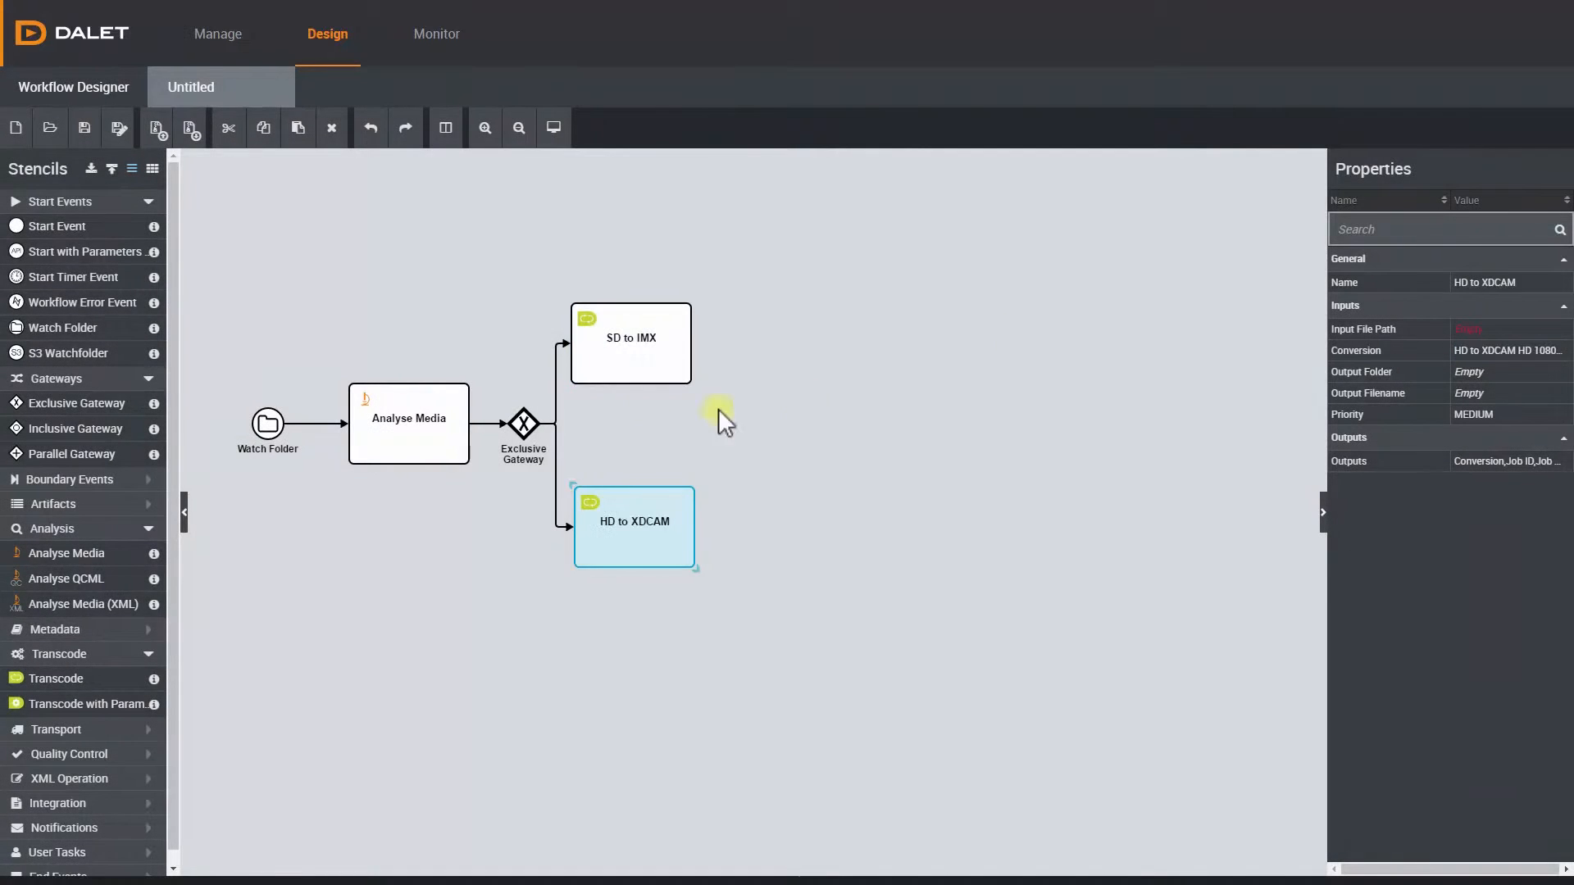
Label the gateway's link to SD to IMX as SD and its link to HD to XDCAM as HD, and move SD to IMX slightly higher
{"action": "left_click", "coordinate": [555, 410]}
{"action": "left_click", "coordinate": [1469, 282]}
{"action": "type", "text": "SD"}
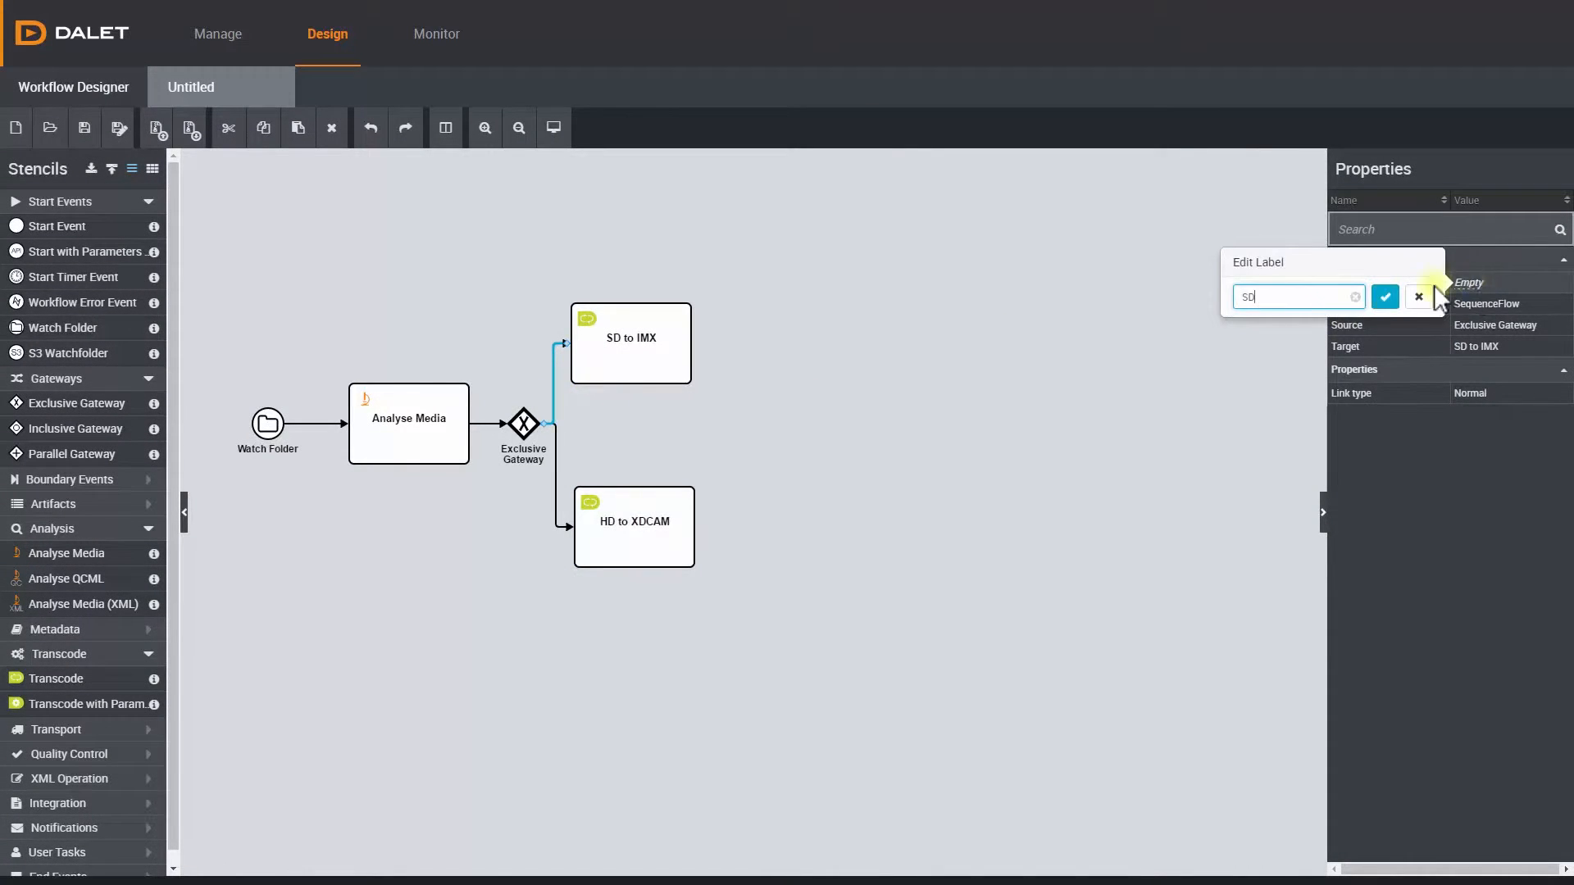
{"action": "left_click", "coordinate": [1381, 296]}
{"action": "left_click", "coordinate": [554, 474]}
{"action": "left_click", "coordinate": [1464, 282]}
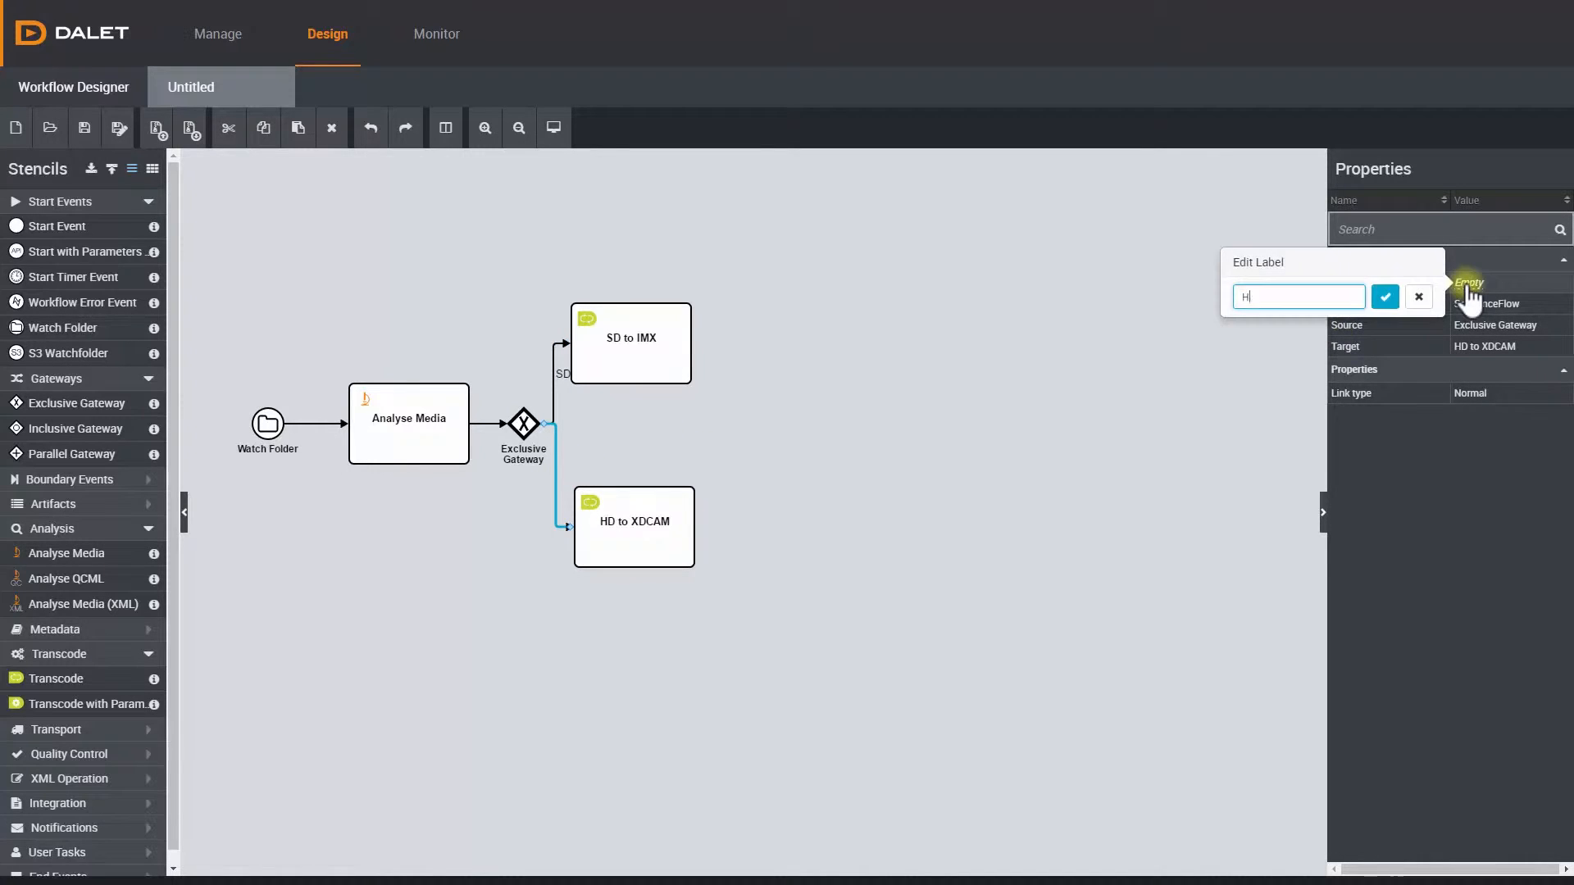
{"action": "type", "text": "HD"}
{"action": "left_click", "coordinate": [1381, 296]}
{"action": "left_click_drag", "start_coordinate": [656, 355], "coordinate": [659, 319]}
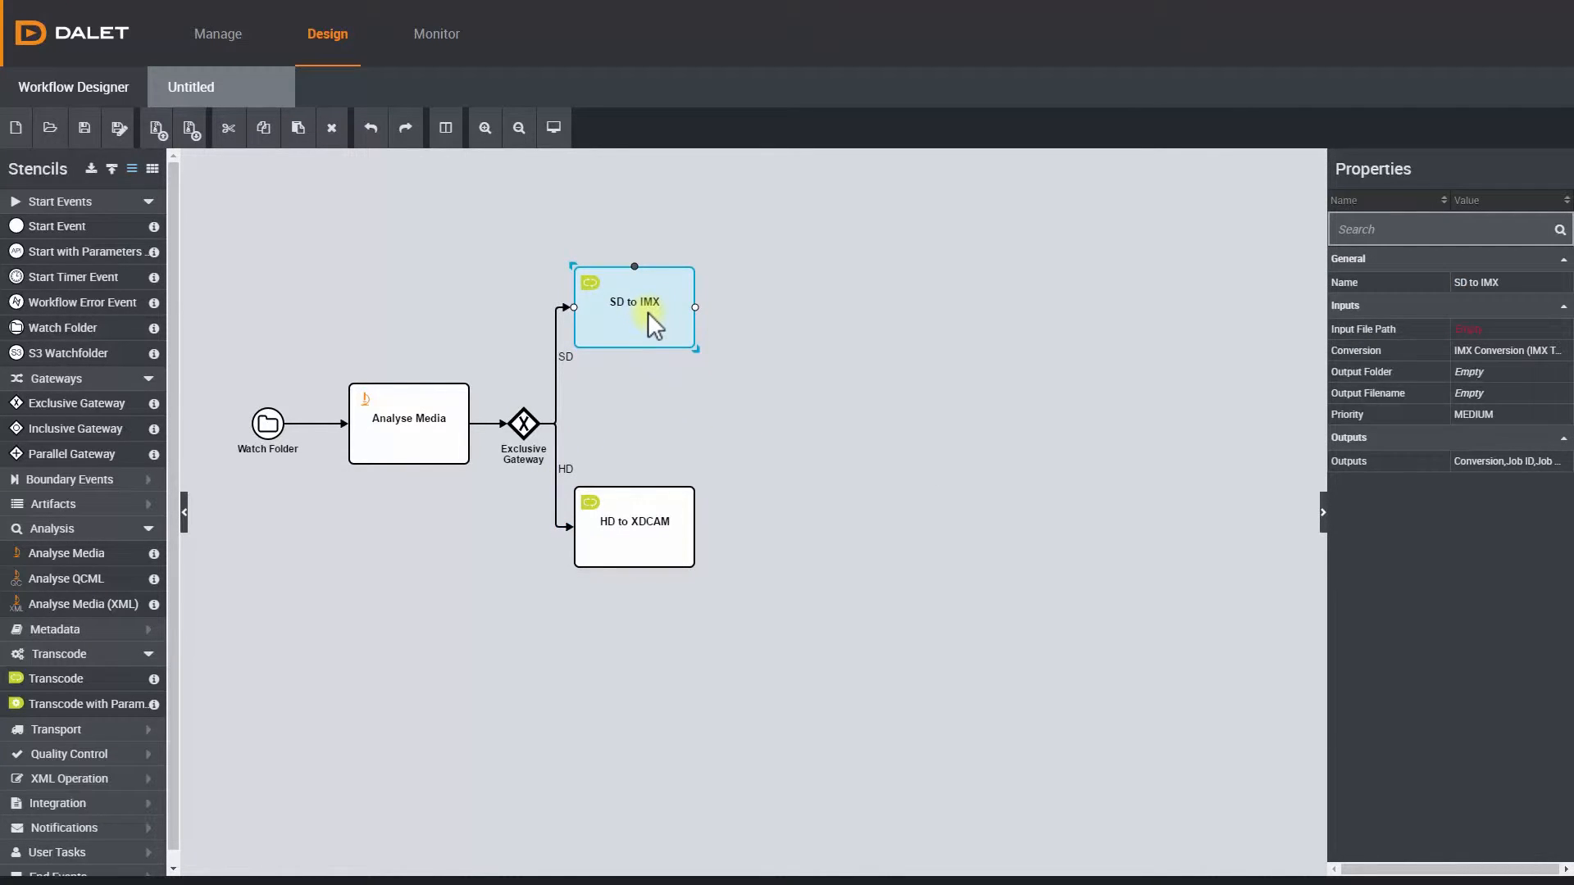
Change the link type of the SD branch to Conditional
{"action": "left_click", "coordinate": [555, 369]}
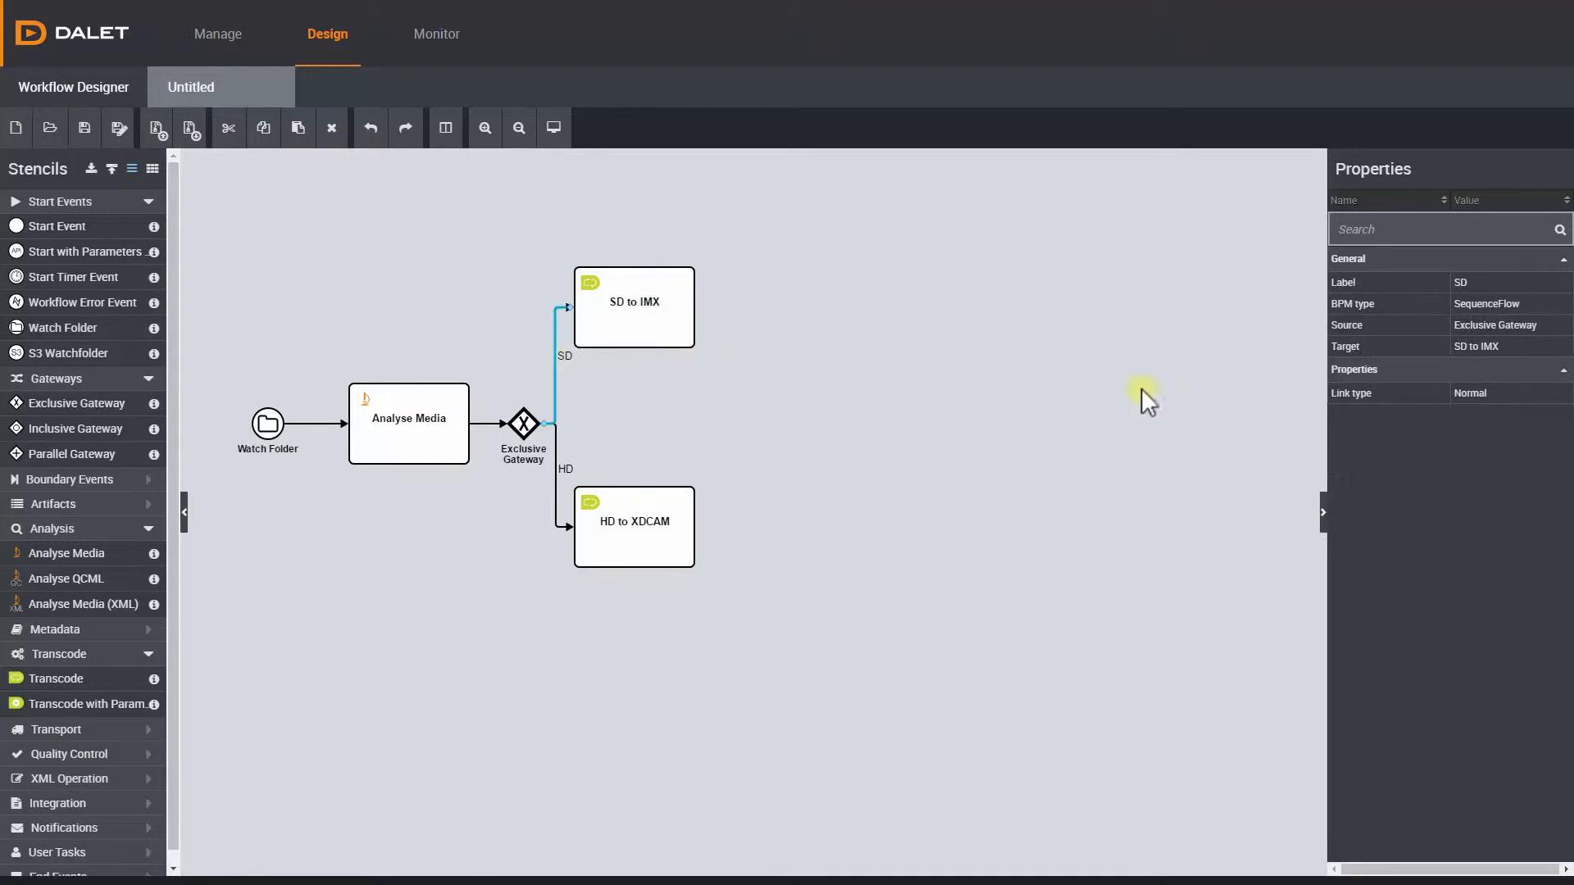
{"action": "left_click", "coordinate": [1461, 395]}
{"action": "left_click", "coordinate": [1346, 415]}
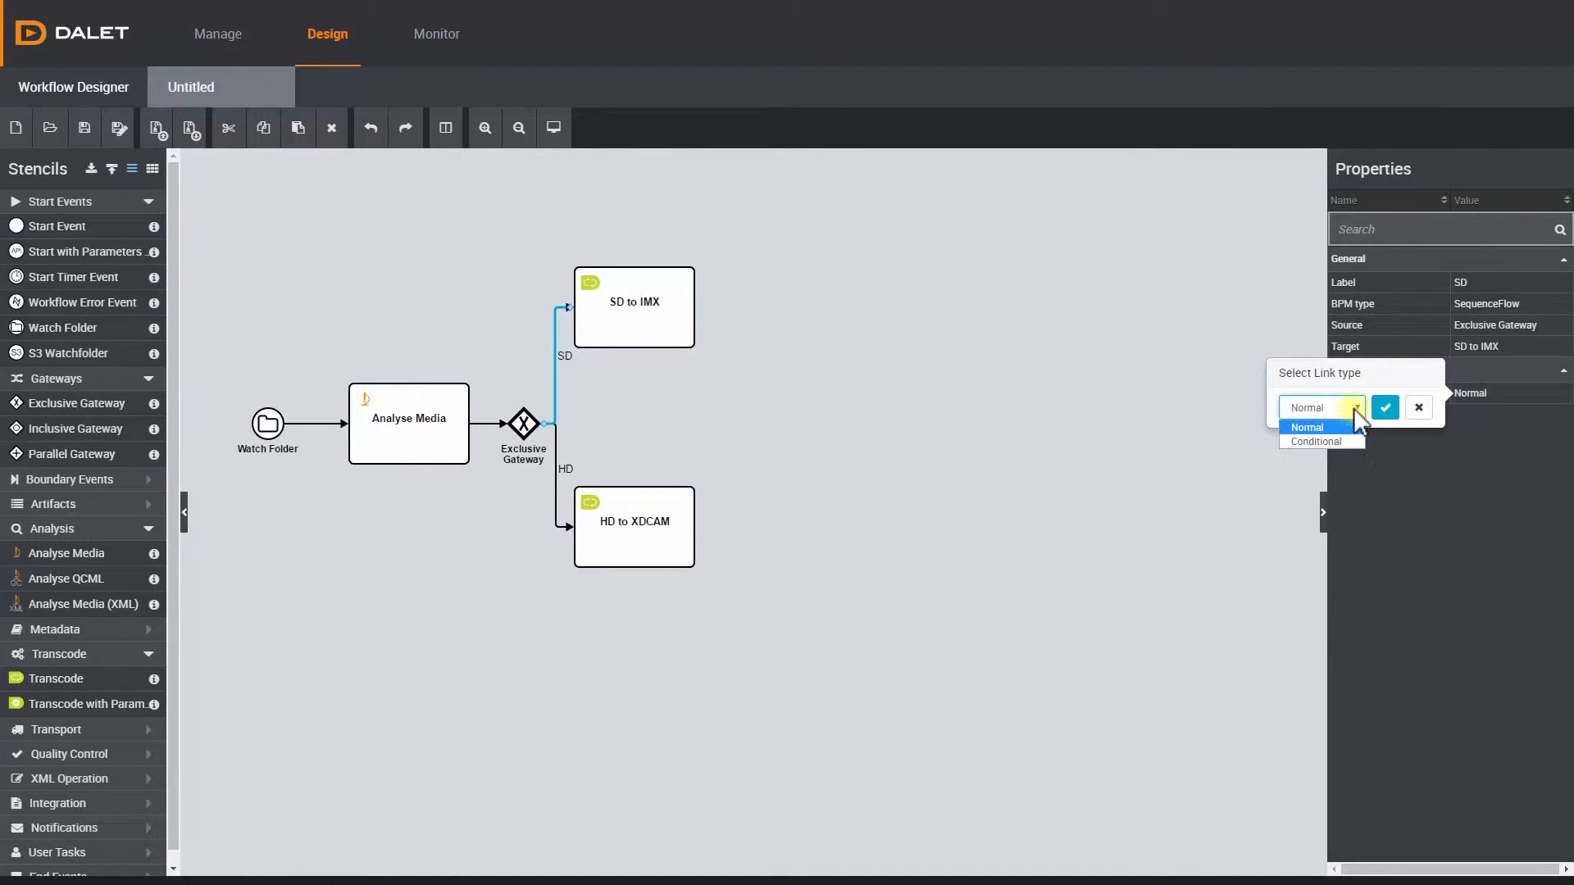
{"action": "left_click", "coordinate": [1339, 443]}
{"action": "left_click", "coordinate": [1382, 410]}
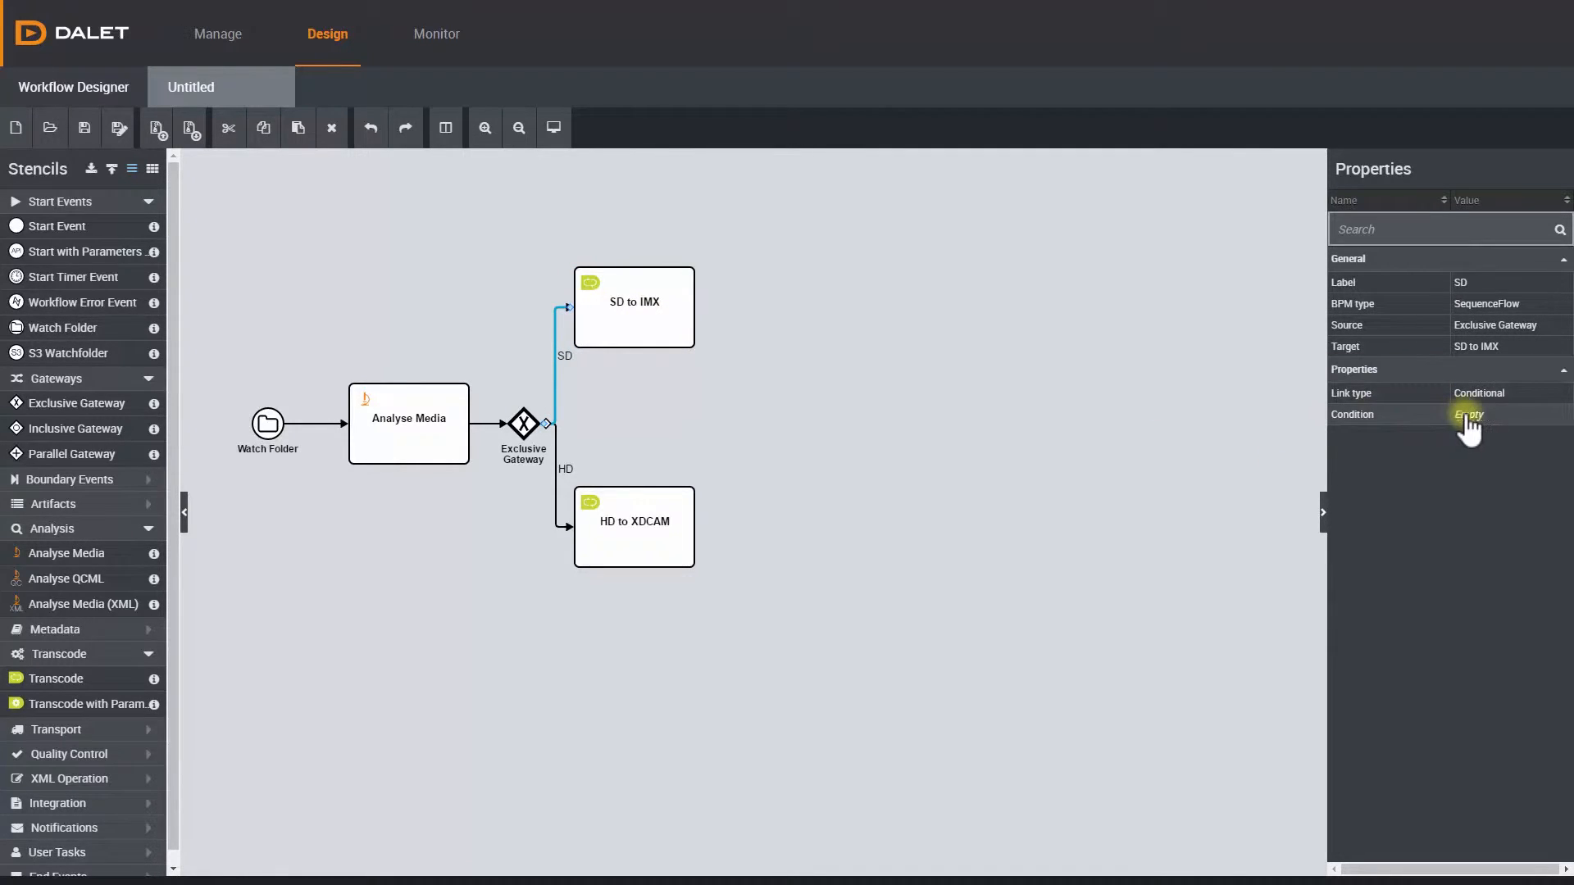
Link the left side of the SD branch's condition to the Height output of Analyse Media
{"action": "left_click", "coordinate": [1373, 415]}
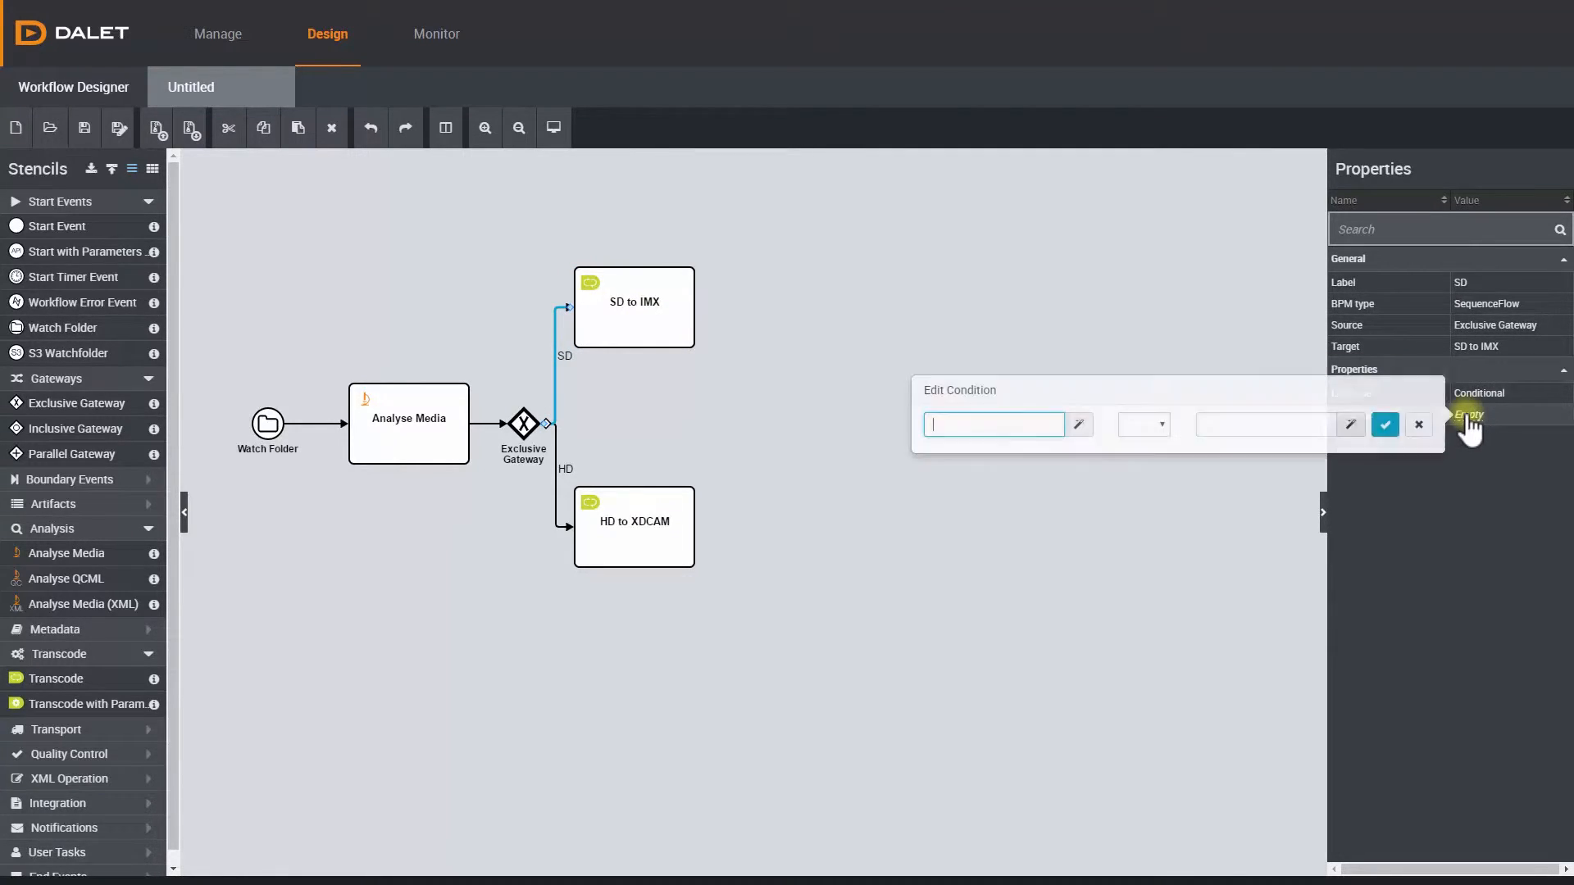
{"action": "left_click", "coordinate": [1079, 425]}
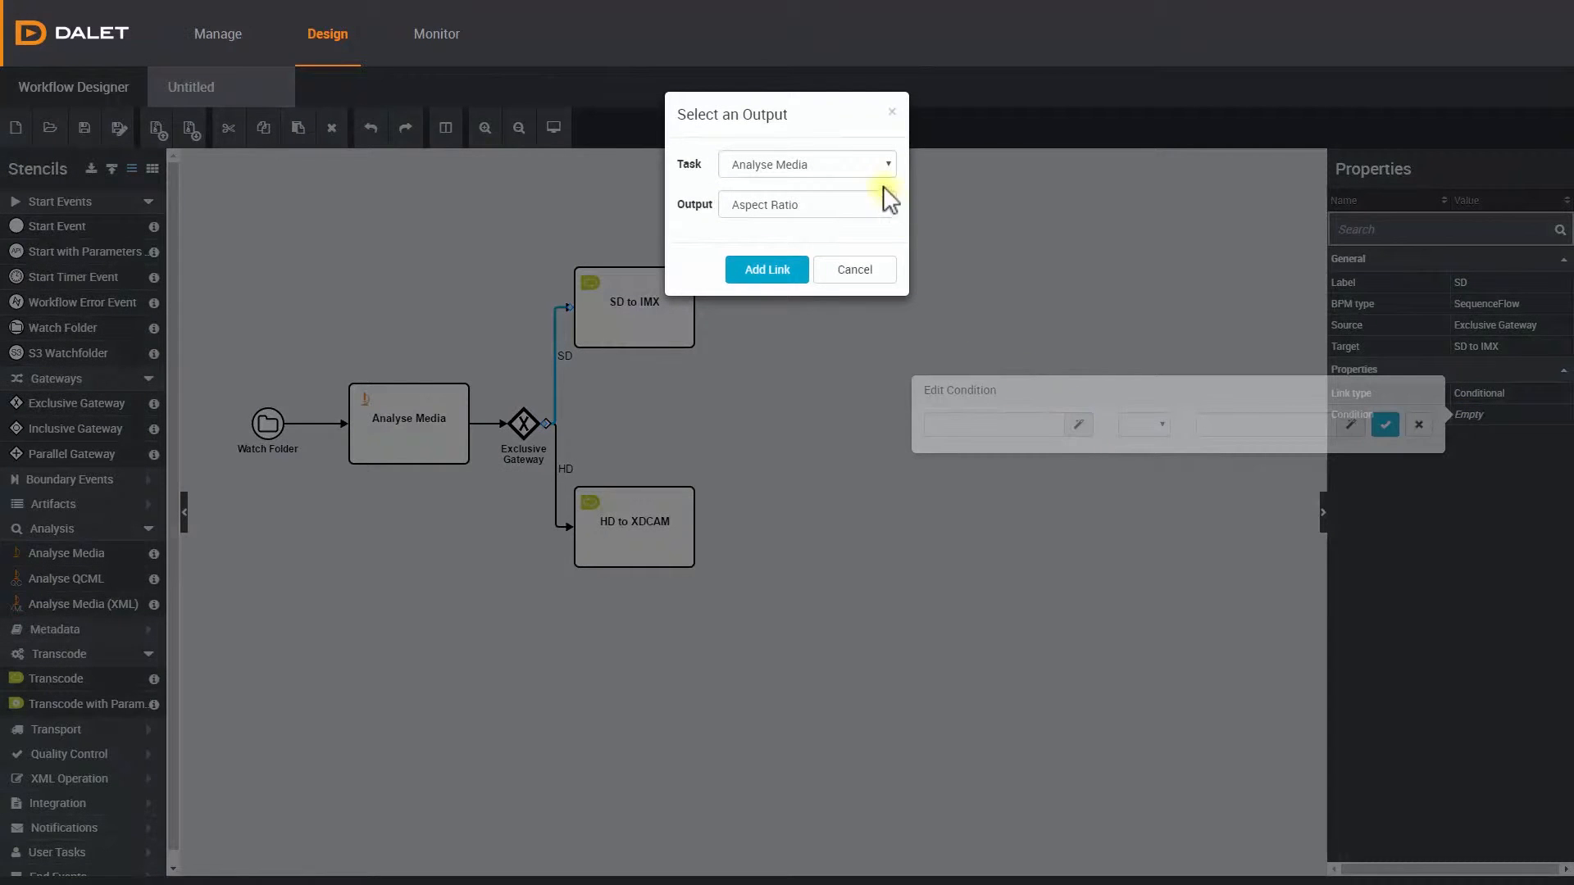
{"action": "left_click", "coordinate": [885, 205]}
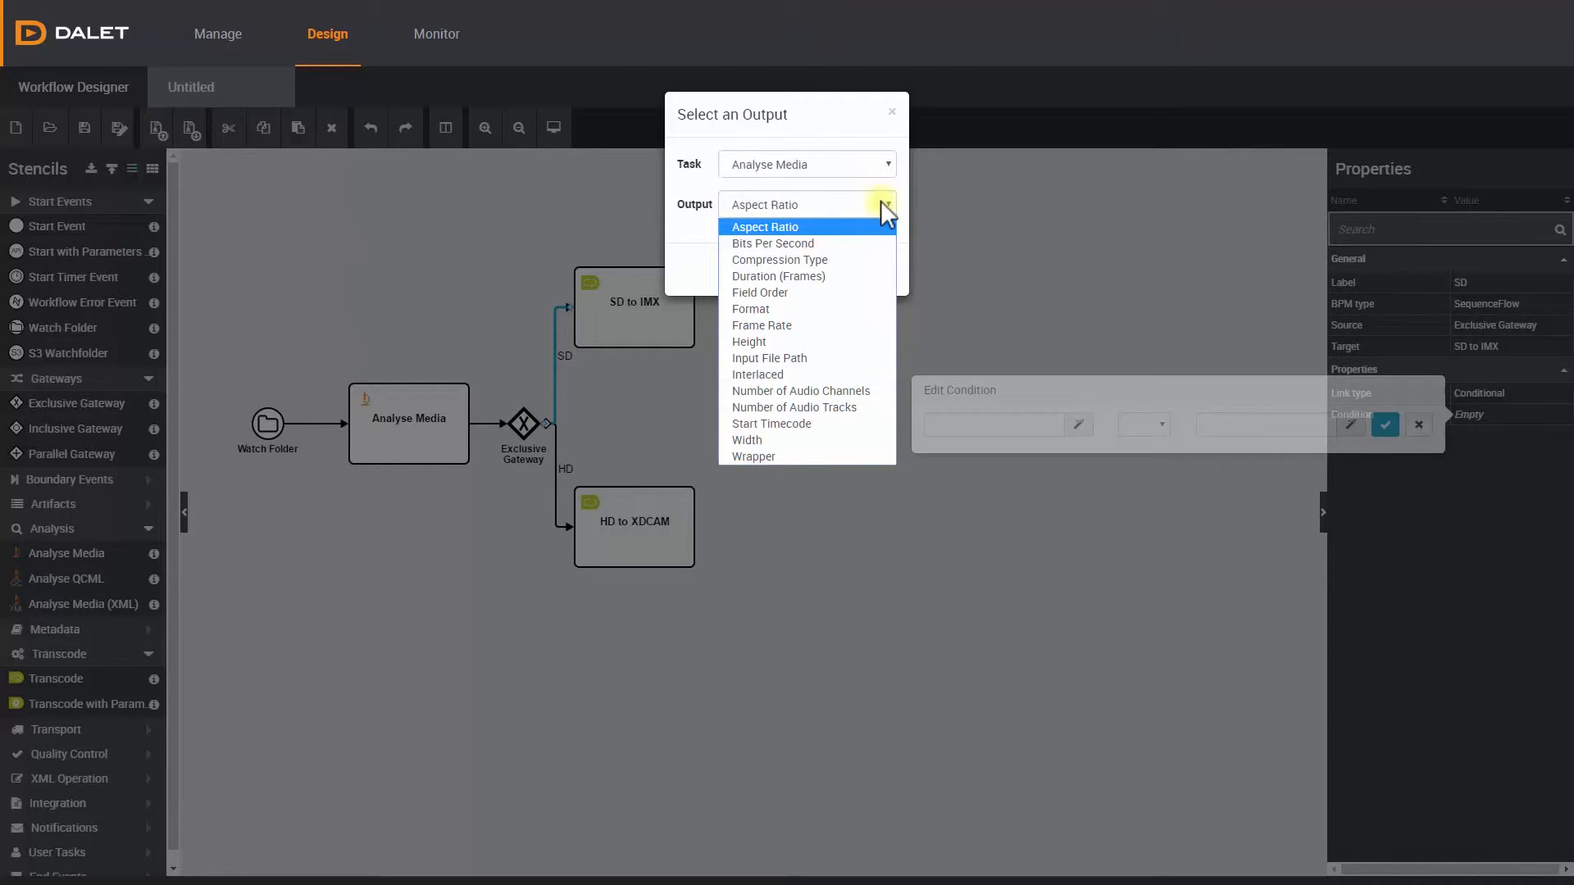
{"action": "left_click", "coordinate": [854, 340]}
{"action": "left_click", "coordinate": [771, 270]}
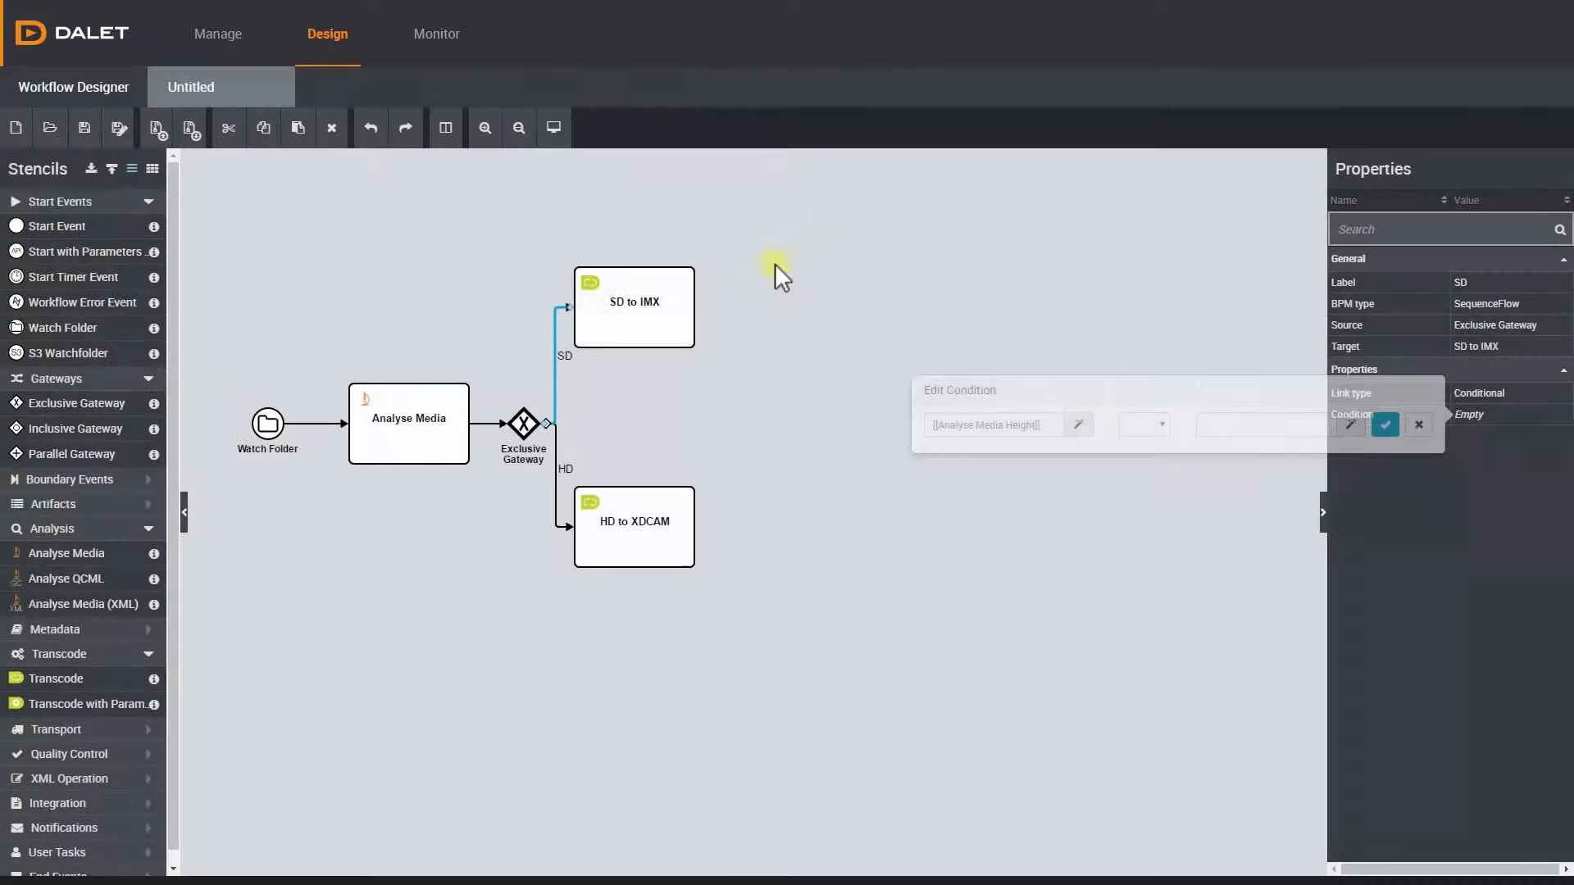
Complete the SD branch's condition so that the height must be less than or equal to 608
{"action": "left_click", "coordinate": [1152, 423]}
{"action": "left_click", "coordinate": [1176, 555]}
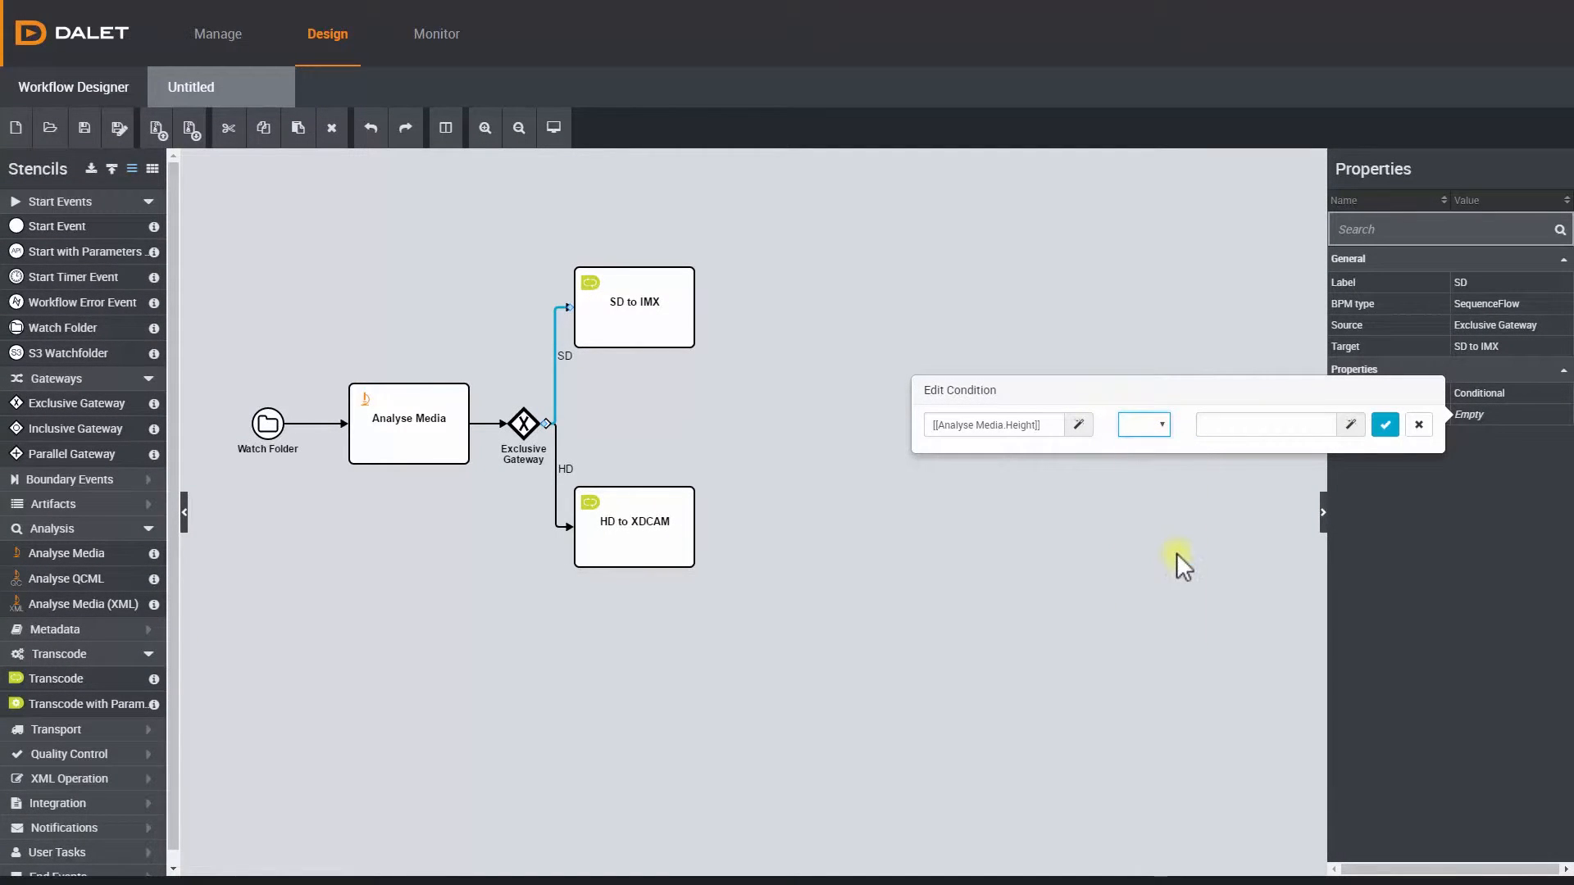
{"action": "left_click", "coordinate": [1229, 426]}
{"action": "type", "text": "6"}
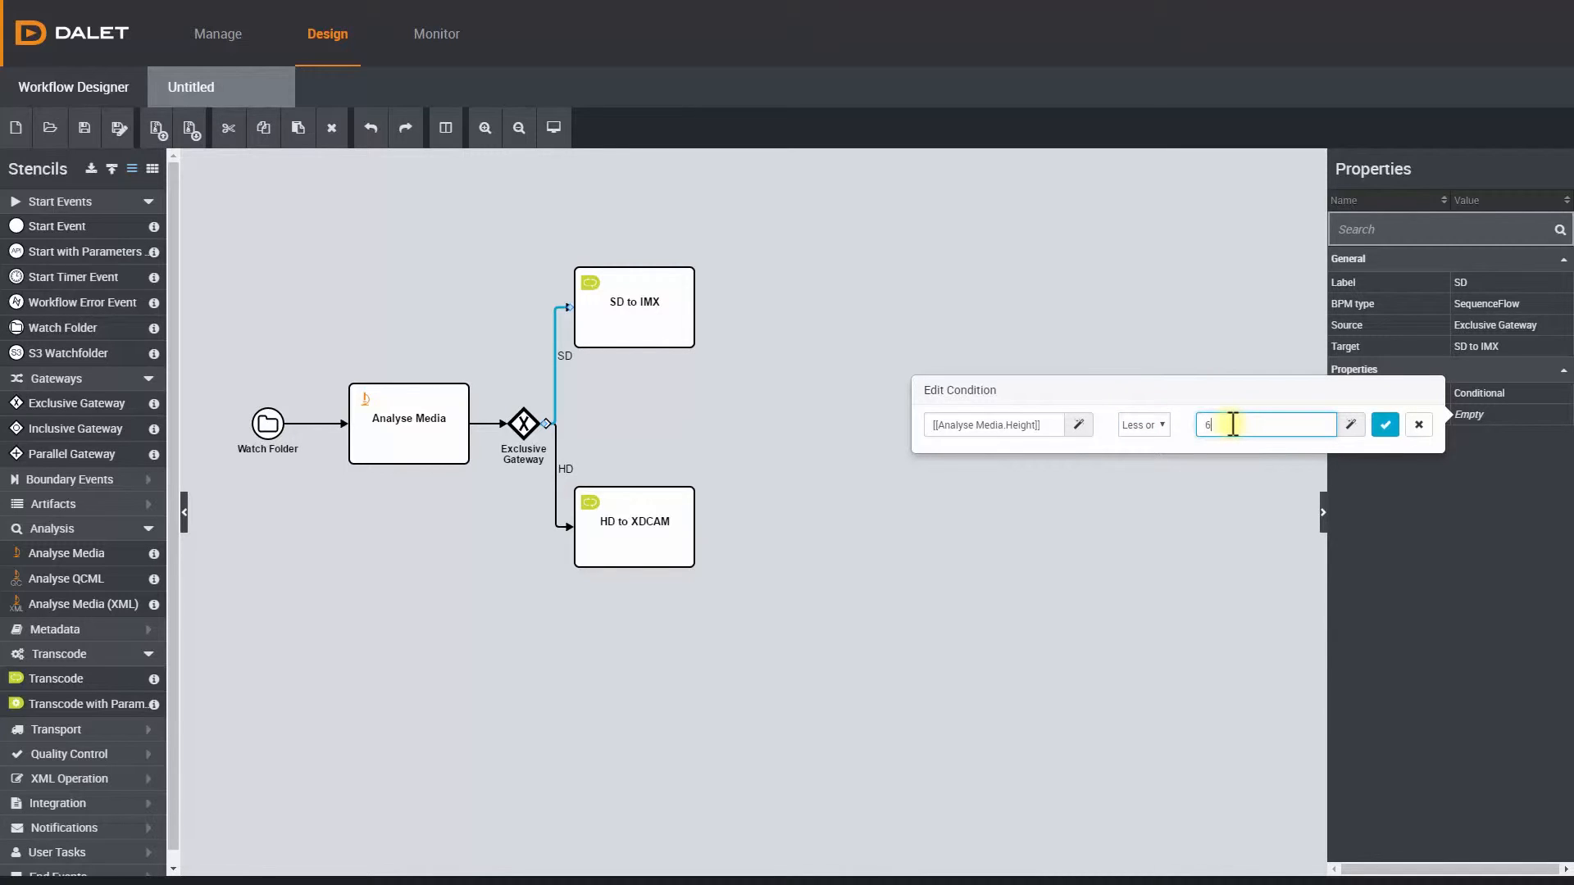
{"action": "type", "text": "08"}
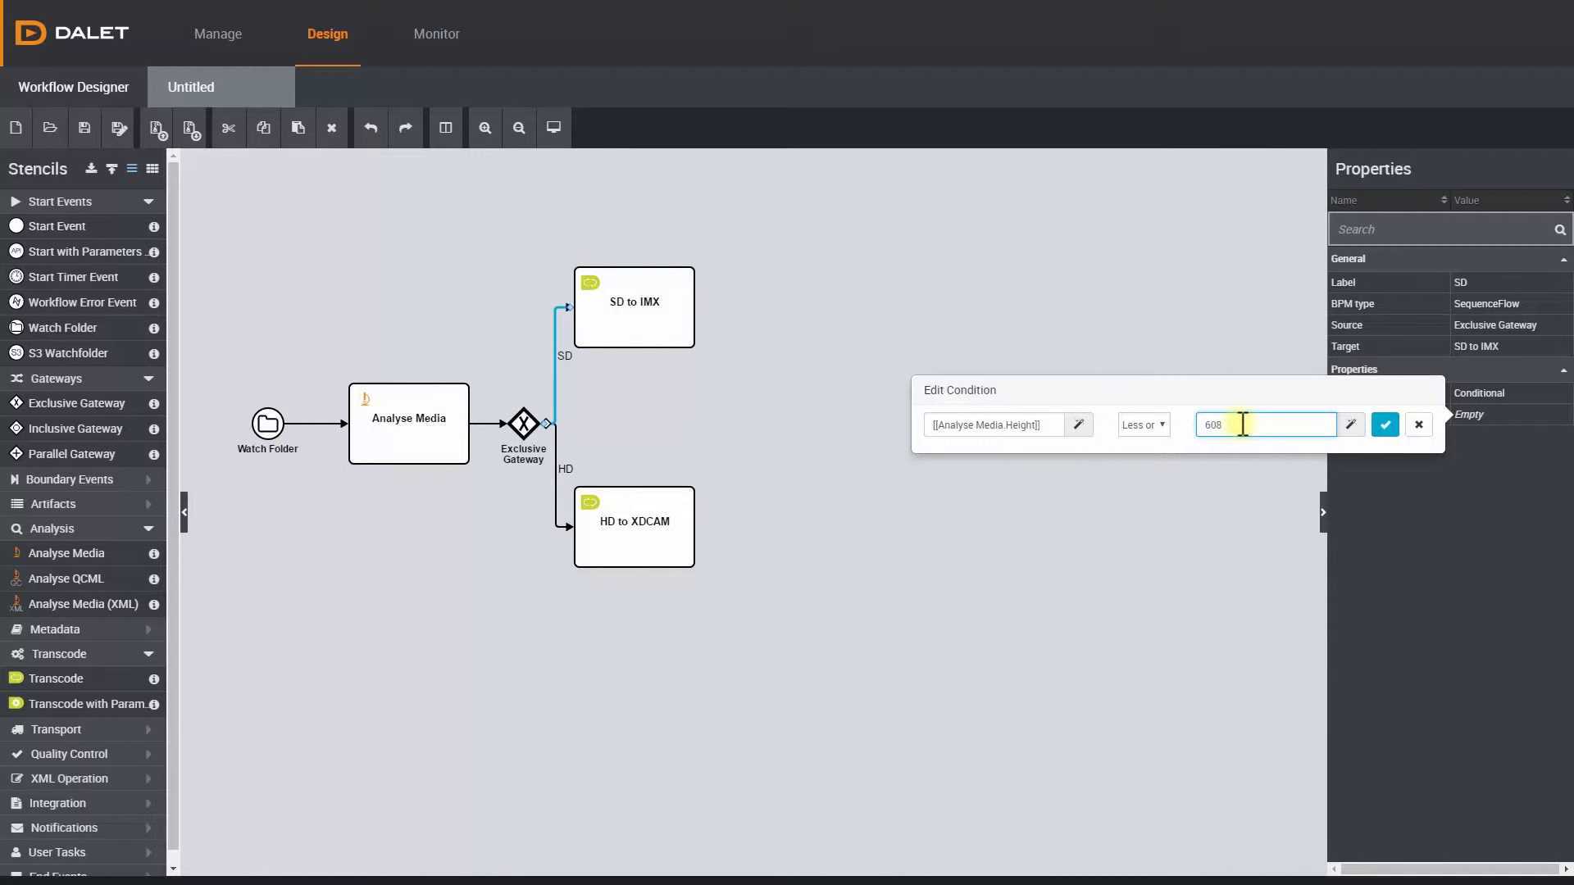
{"action": "left_click", "coordinate": [1384, 426]}
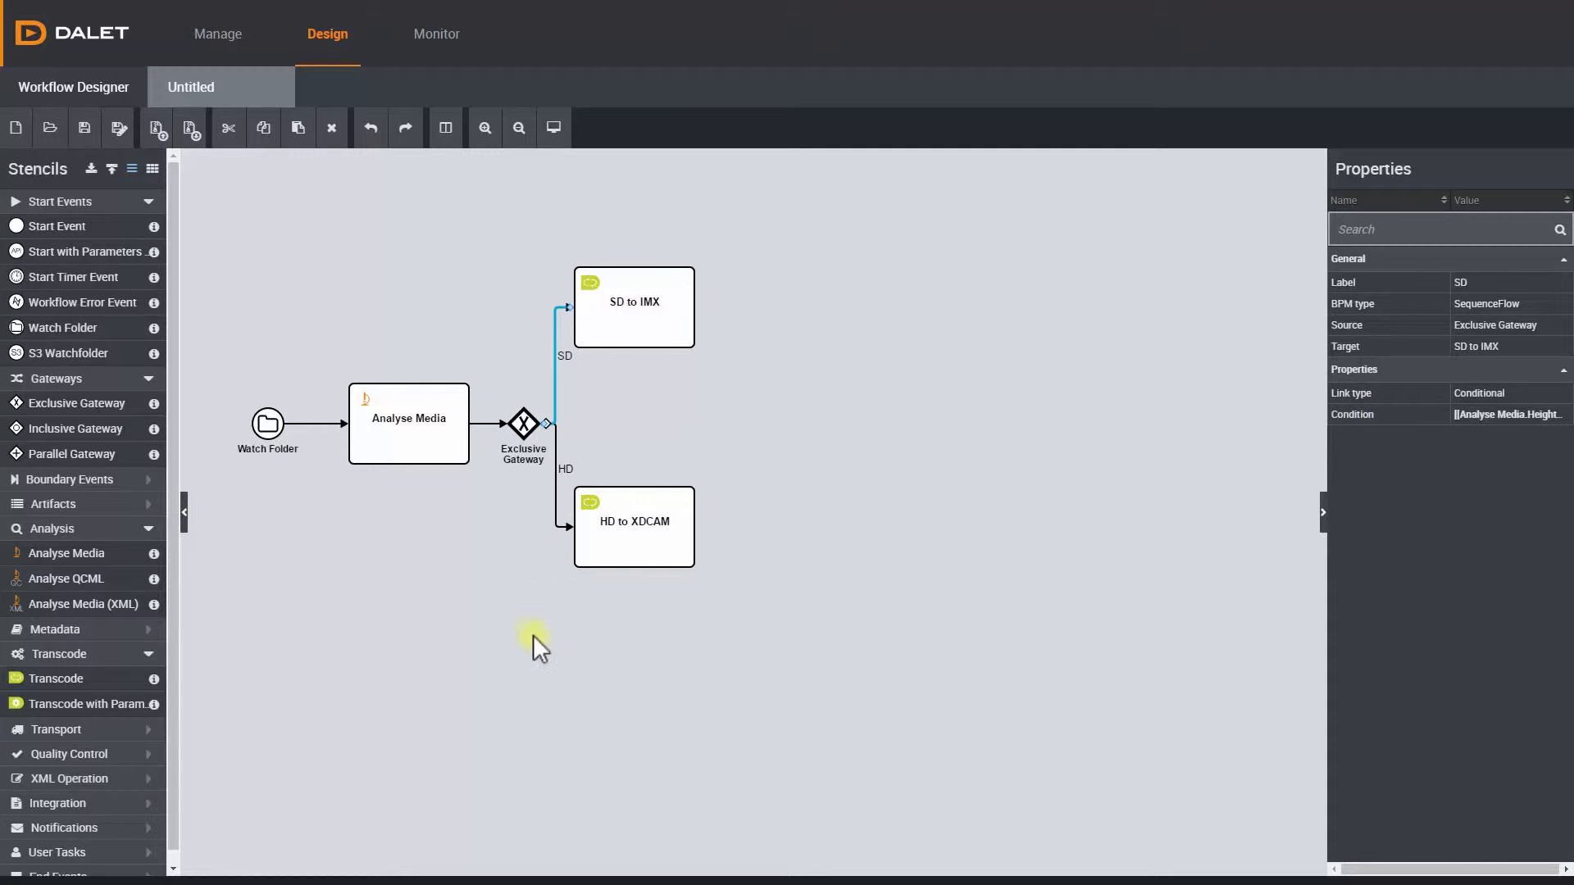
Read the description of the Analyse Media stencil and its outputs, and close it
{"action": "left_click", "coordinate": [154, 554]}
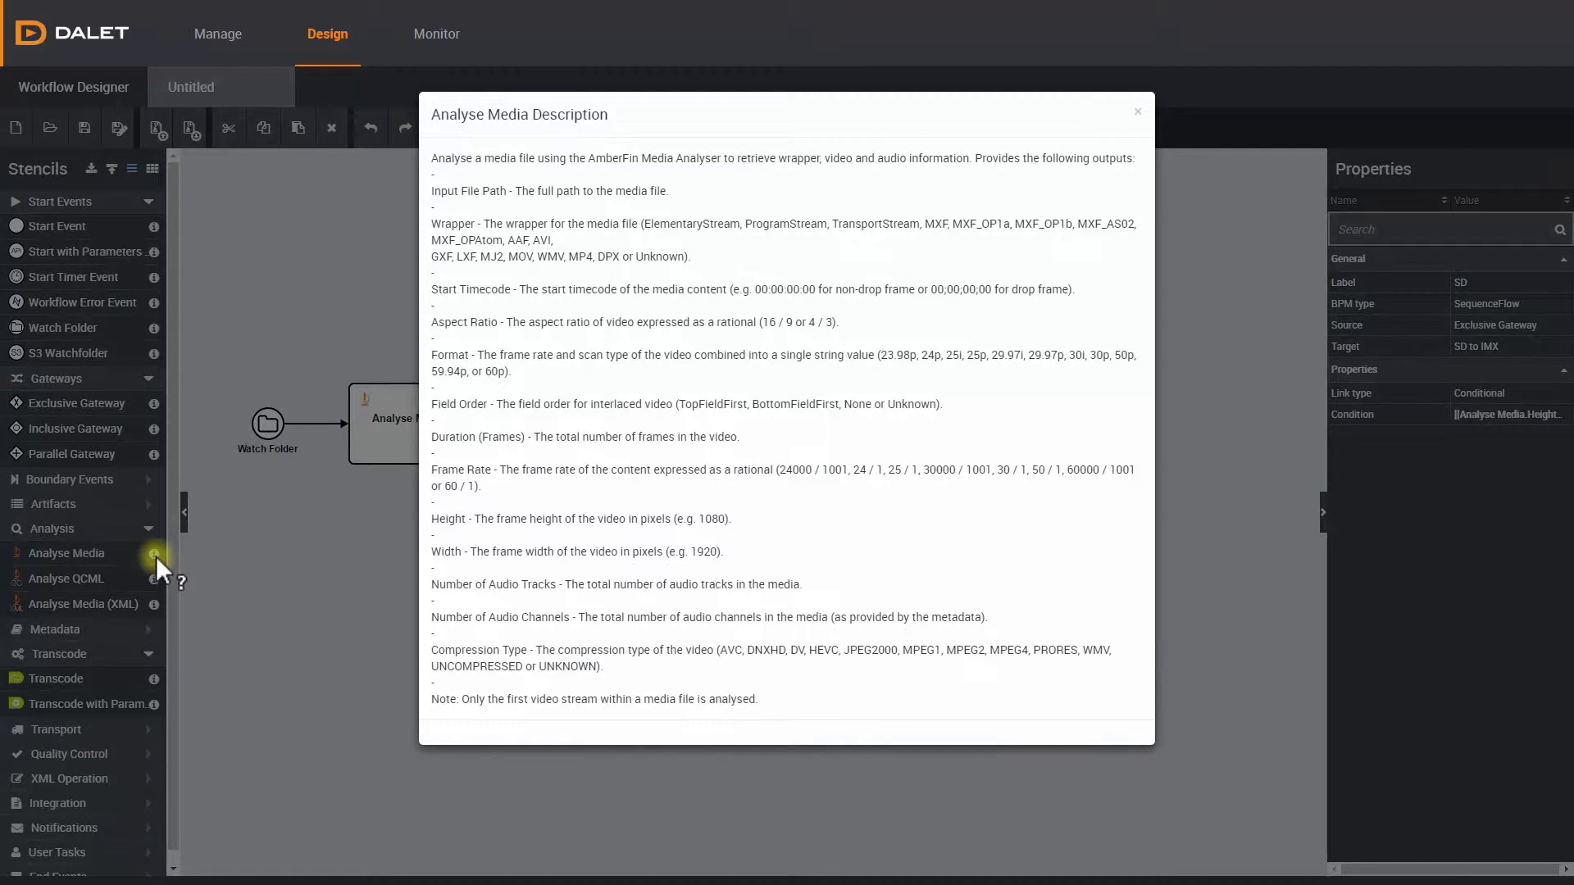
{"action": "left_click", "coordinate": [155, 556]}
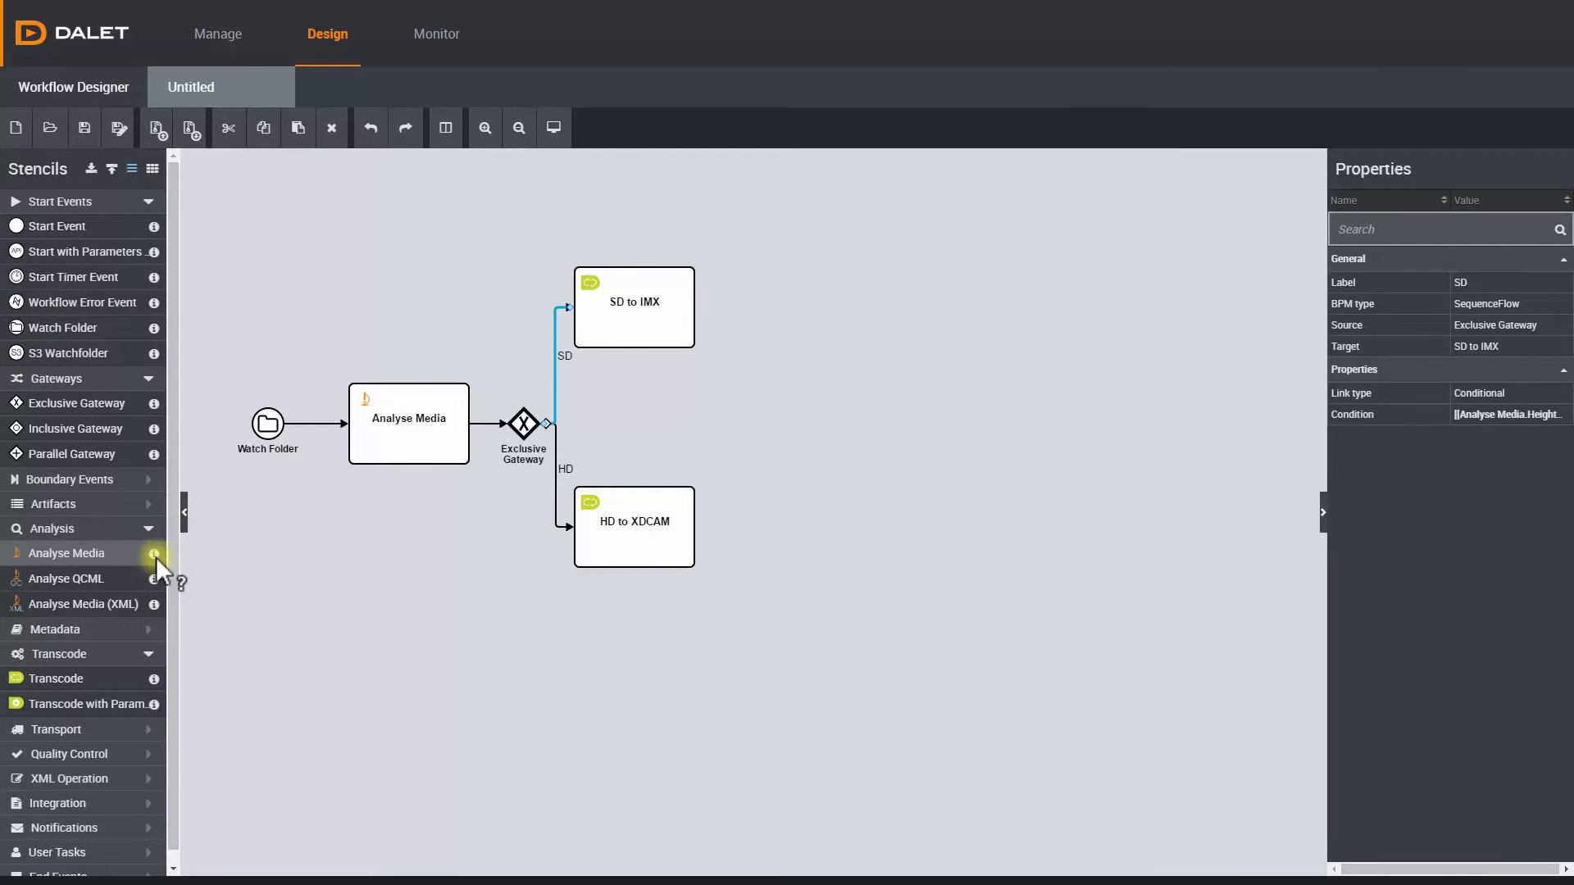
Add a Tektronix Aurora quality control task beside SD to IMX, link SD to IMX to it and align the two
{"action": "left_click", "coordinate": [123, 752]}
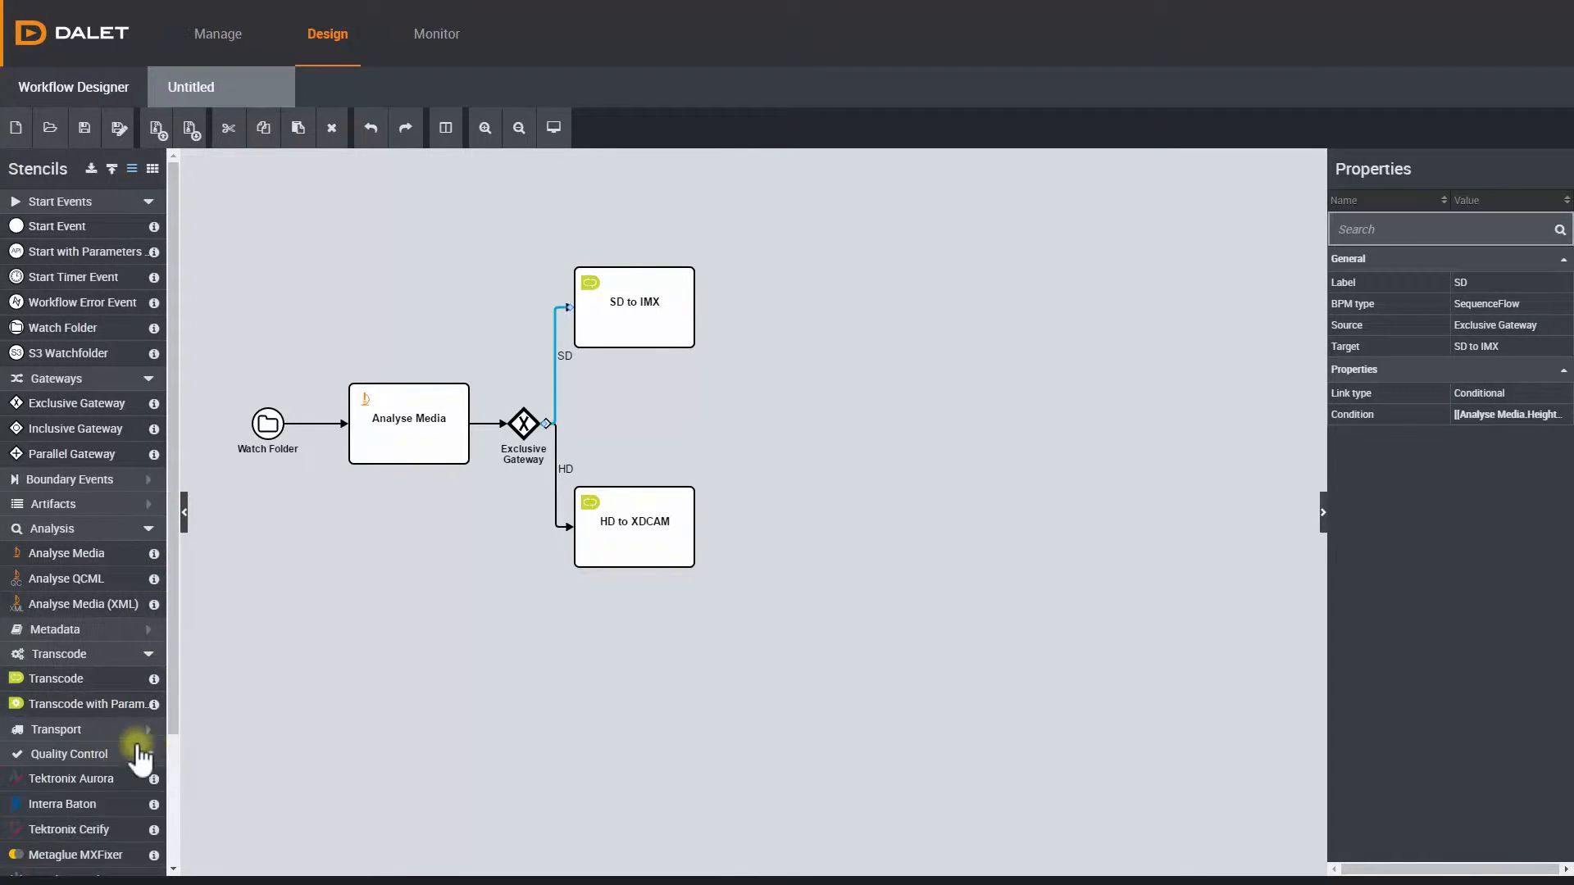
{"action": "left_click_drag", "start_coordinate": [174, 705], "coordinate": [169, 808]}
{"action": "left_click_drag", "start_coordinate": [95, 618], "coordinate": [804, 306]}
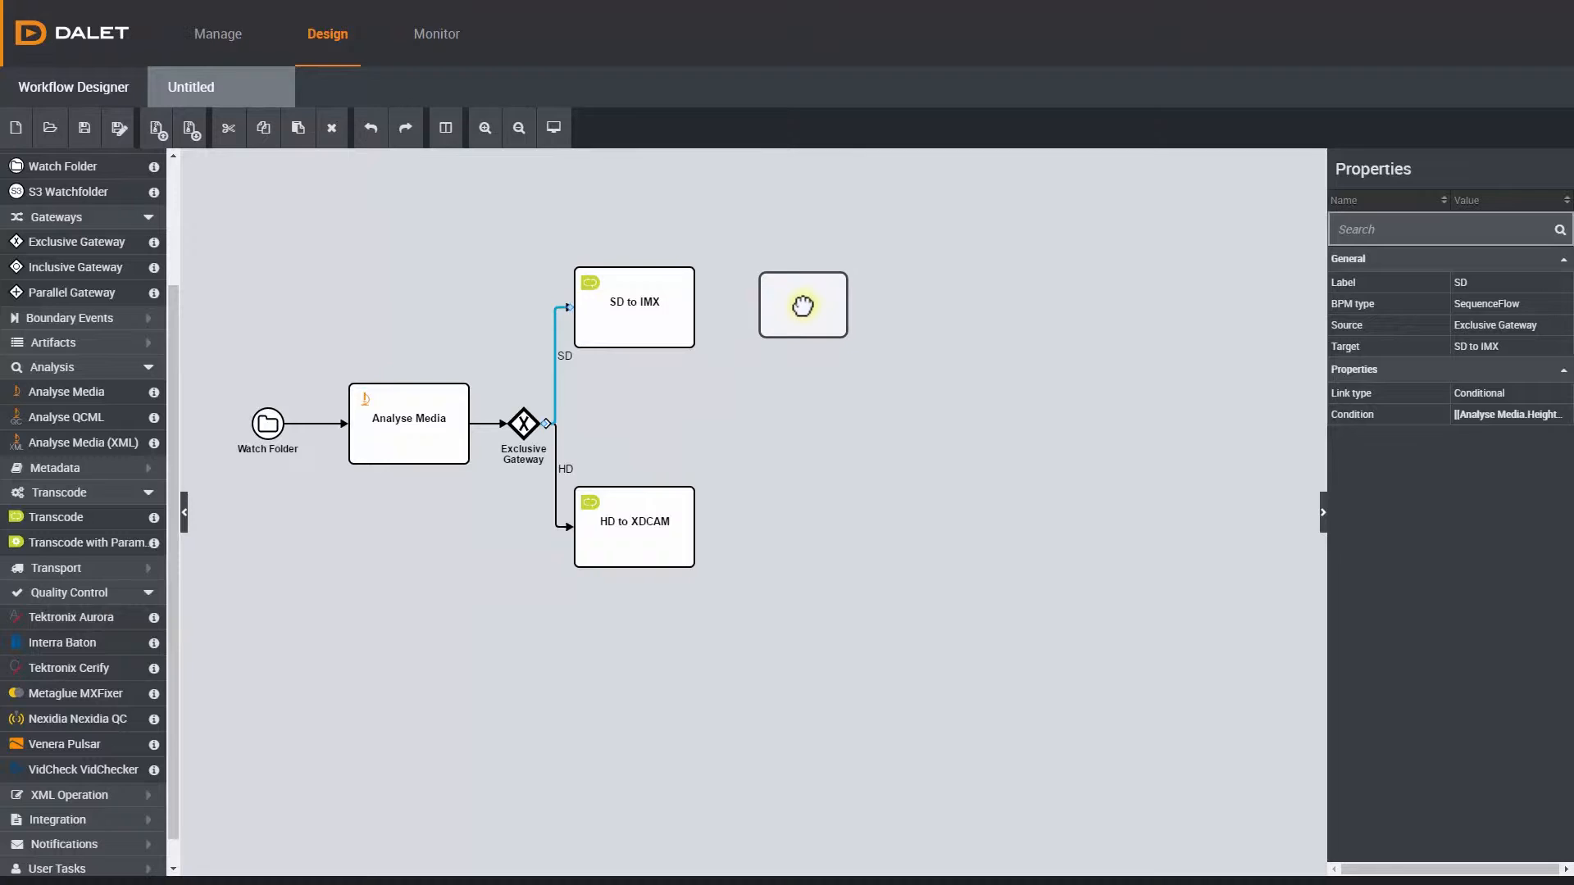
{"action": "left_click_drag", "start_coordinate": [696, 306], "coordinate": [766, 302]}
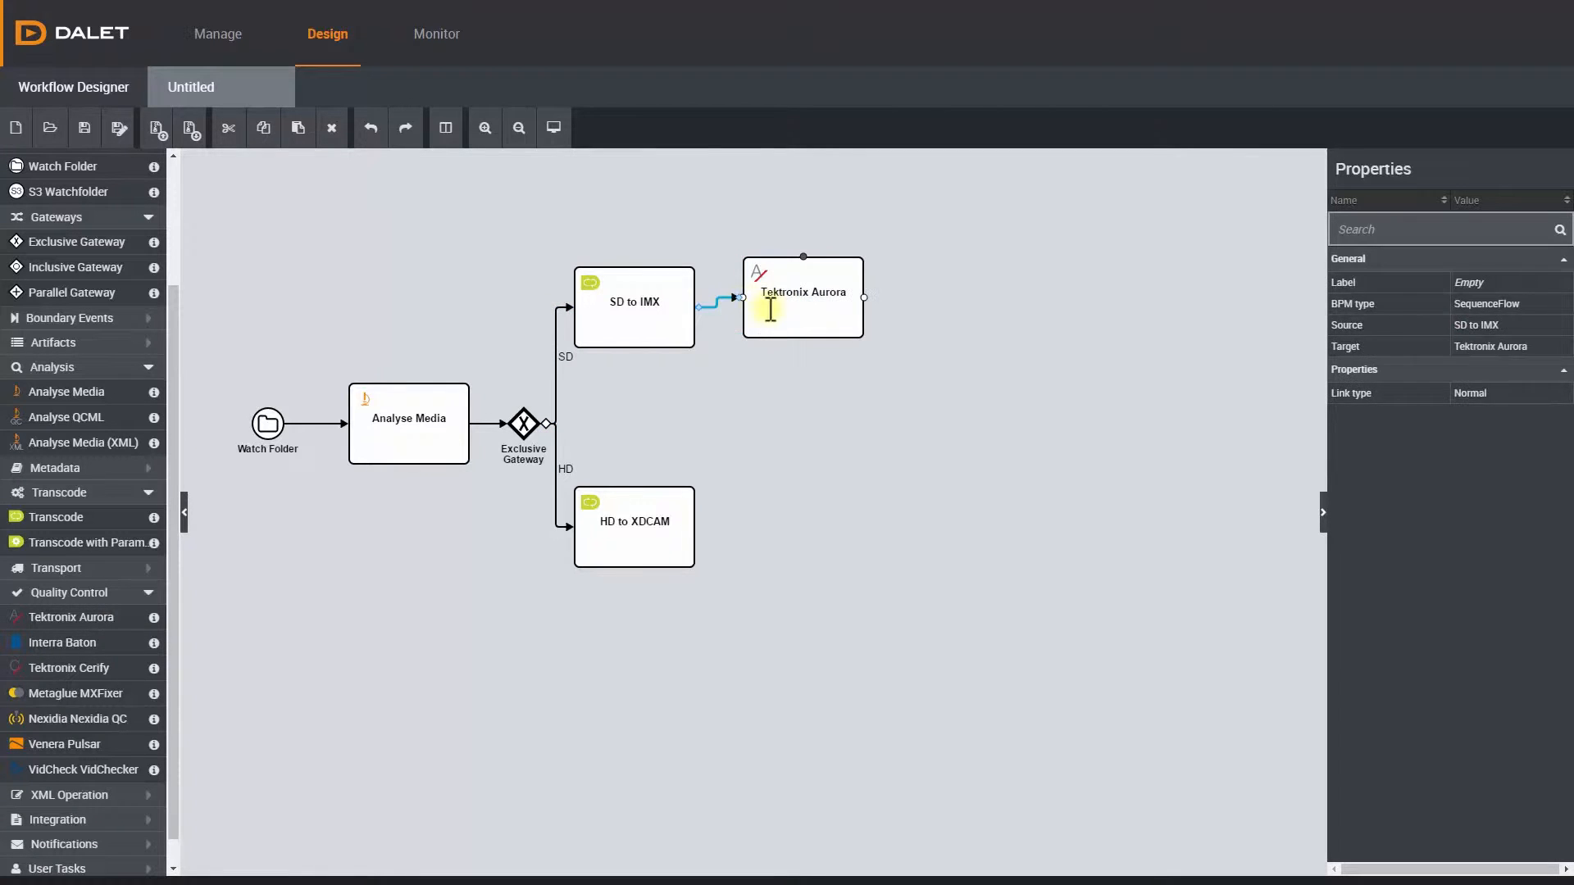
{"action": "left_click", "coordinate": [767, 311]}
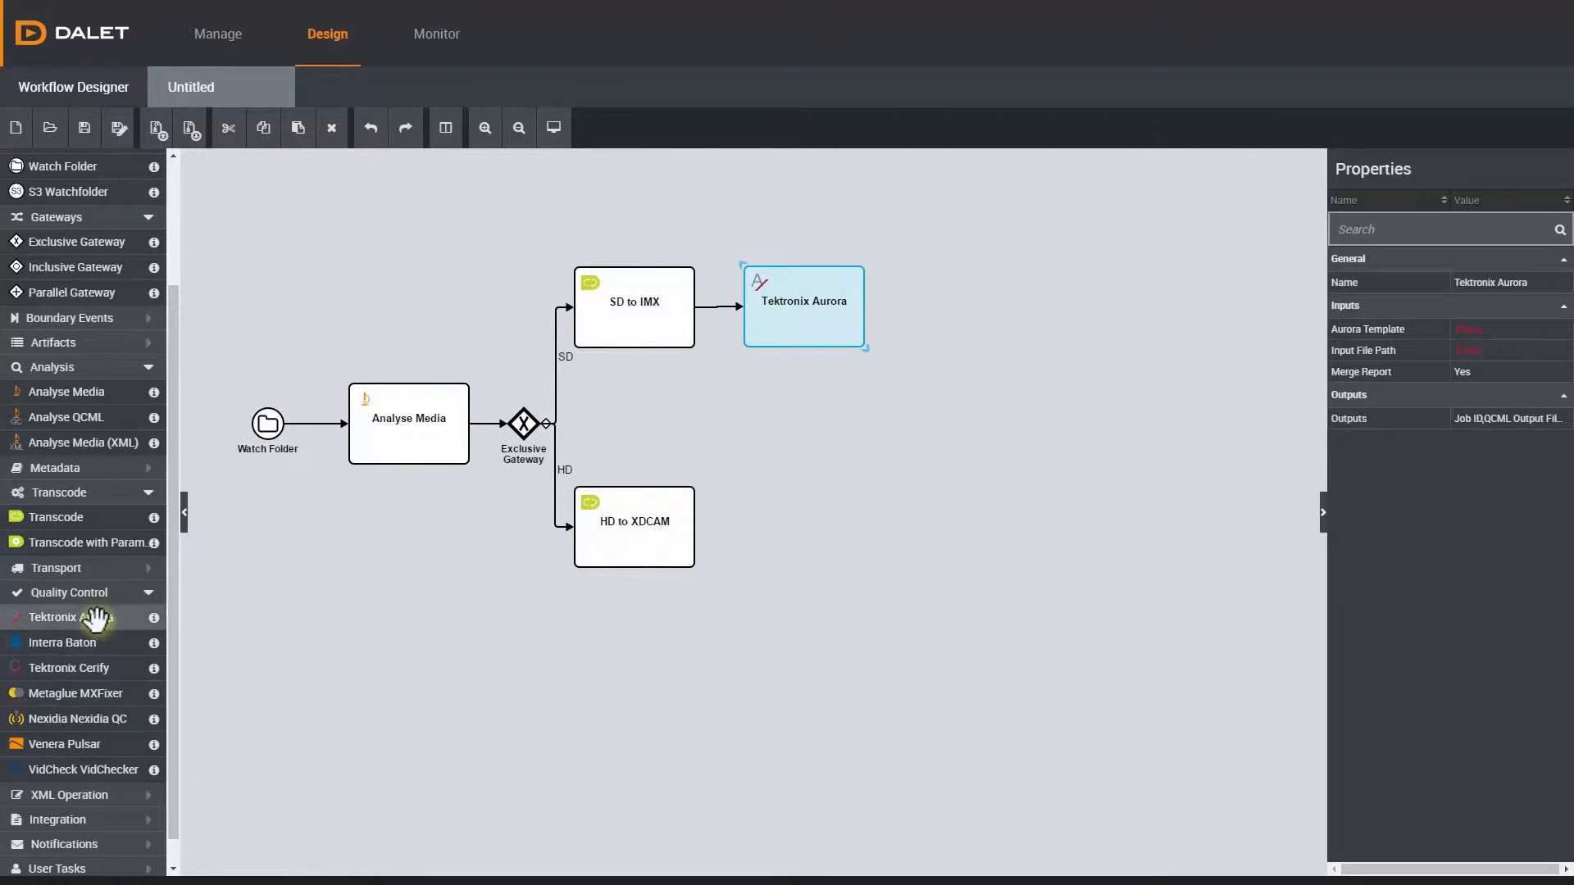
Add a second Tektronix Aurora task beside HD to XDCAM, link HD to XDCAM to it and align the two
{"action": "left_click_drag", "start_coordinate": [95, 618], "coordinate": [810, 522]}
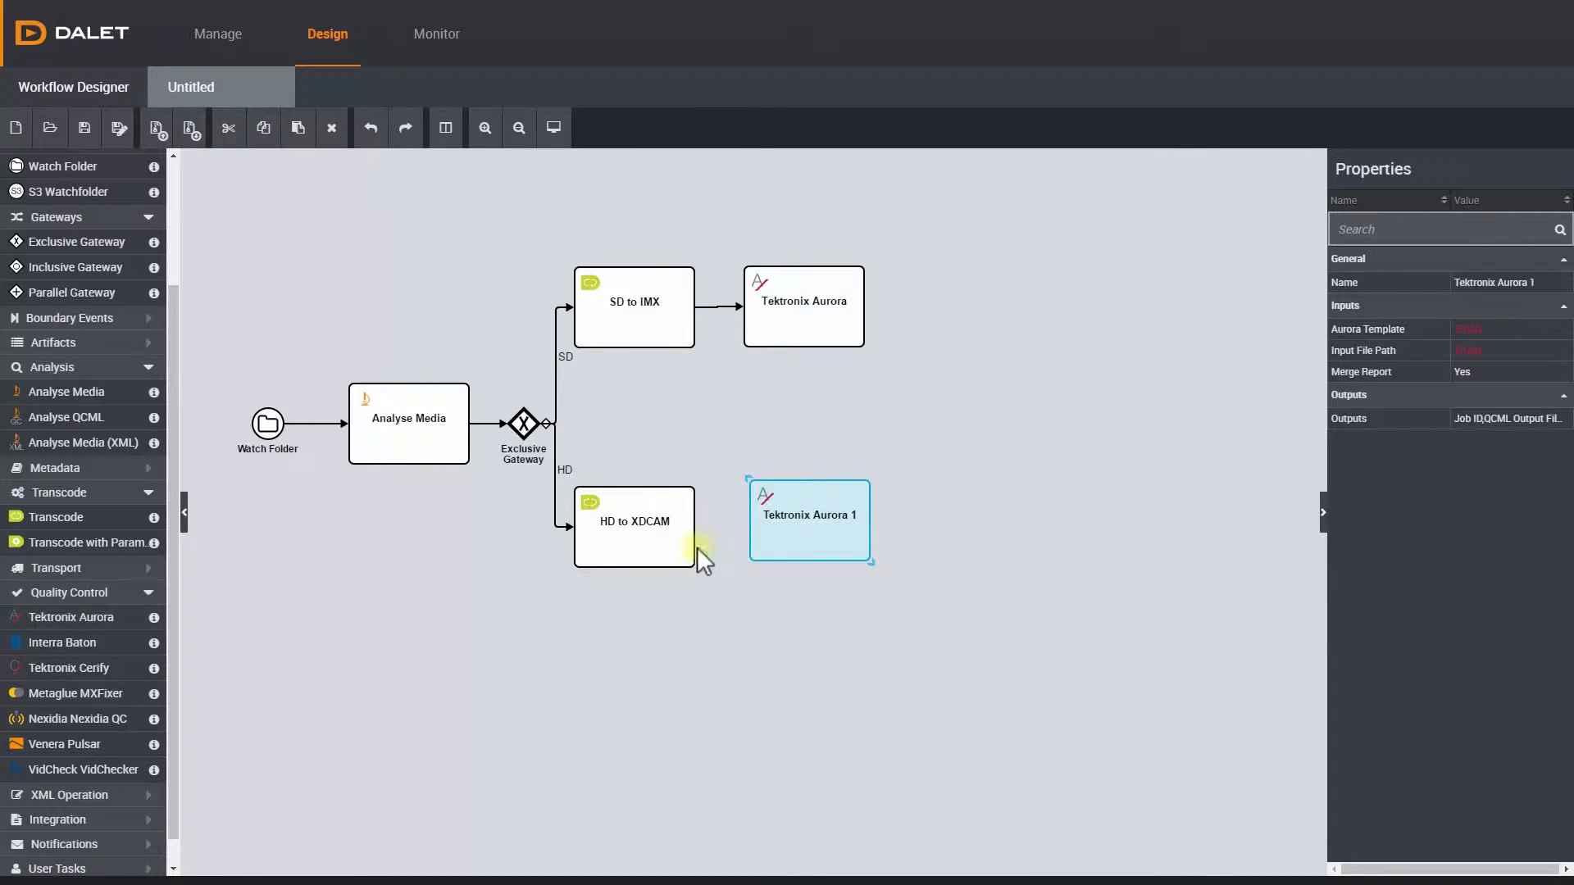
{"action": "left_click_drag", "start_coordinate": [696, 528], "coordinate": [721, 543]}
{"action": "left_click_drag", "start_coordinate": [777, 527], "coordinate": [778, 532]}
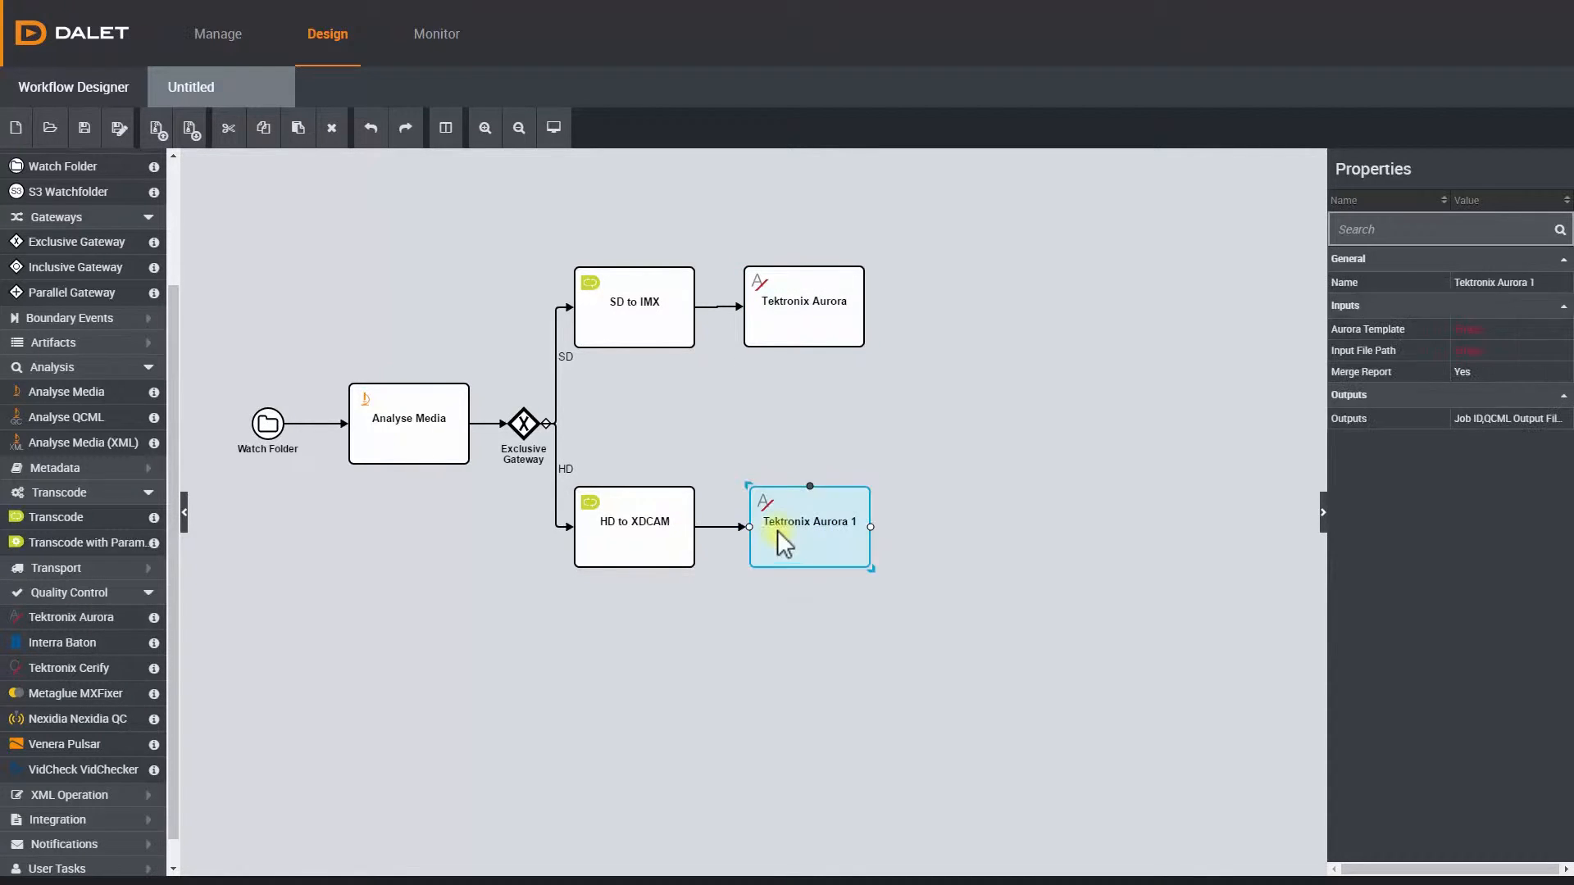
Rename the Tektronix Aurora task that follows SD to IMX as SD QC
{"action": "left_click", "coordinate": [793, 321]}
{"action": "left_click", "coordinate": [1488, 286]}
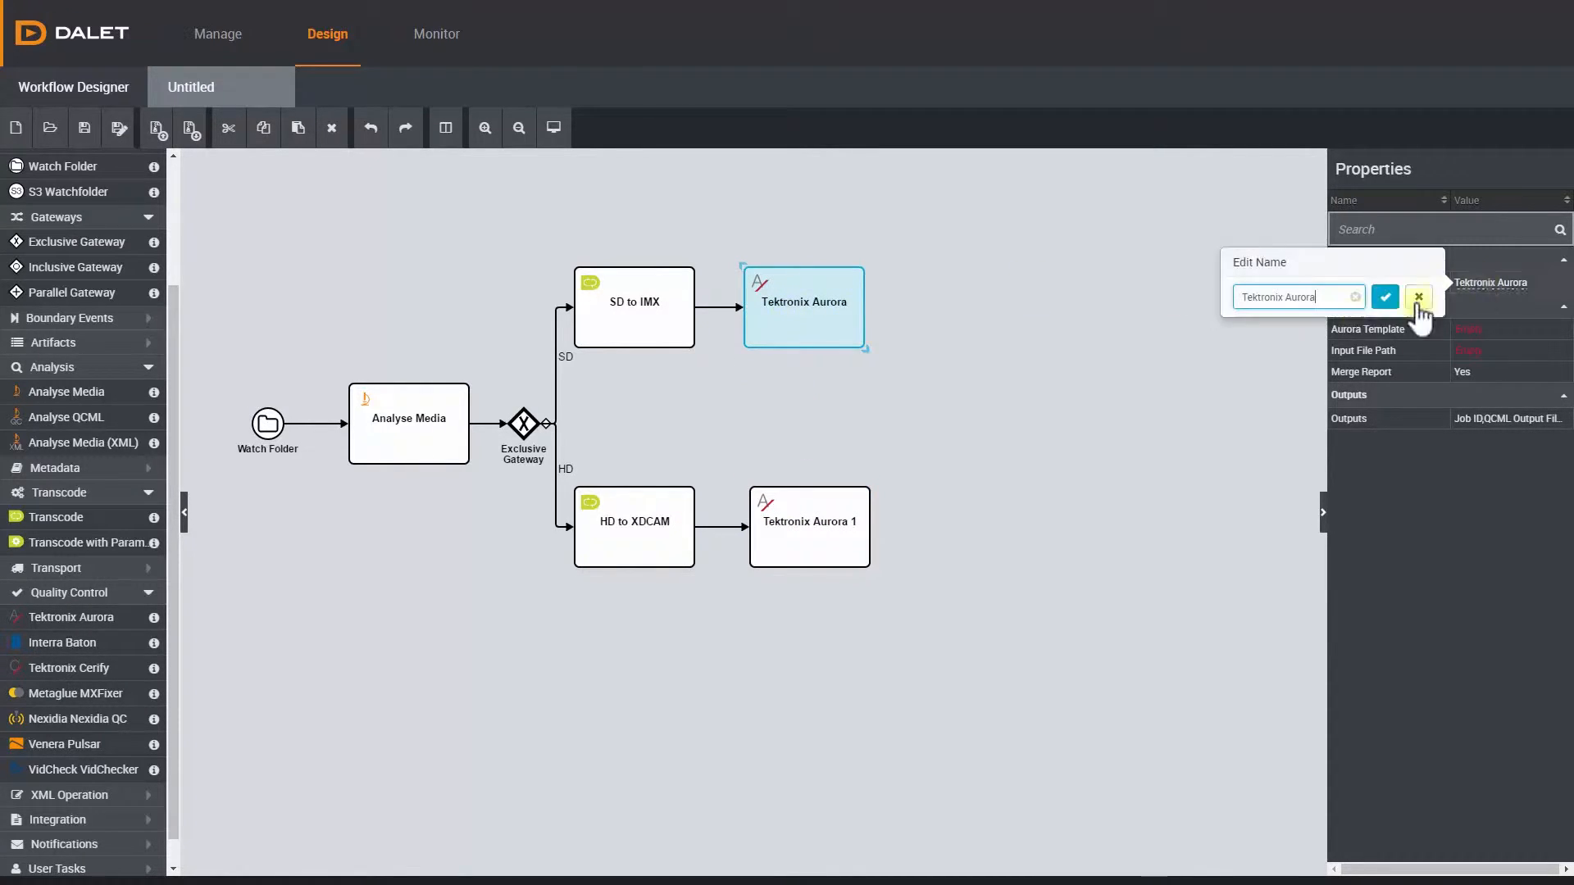
{"action": "left_click_drag", "start_coordinate": [1327, 298], "coordinate": [1150, 295]}
{"action": "type", "text": "SD"}
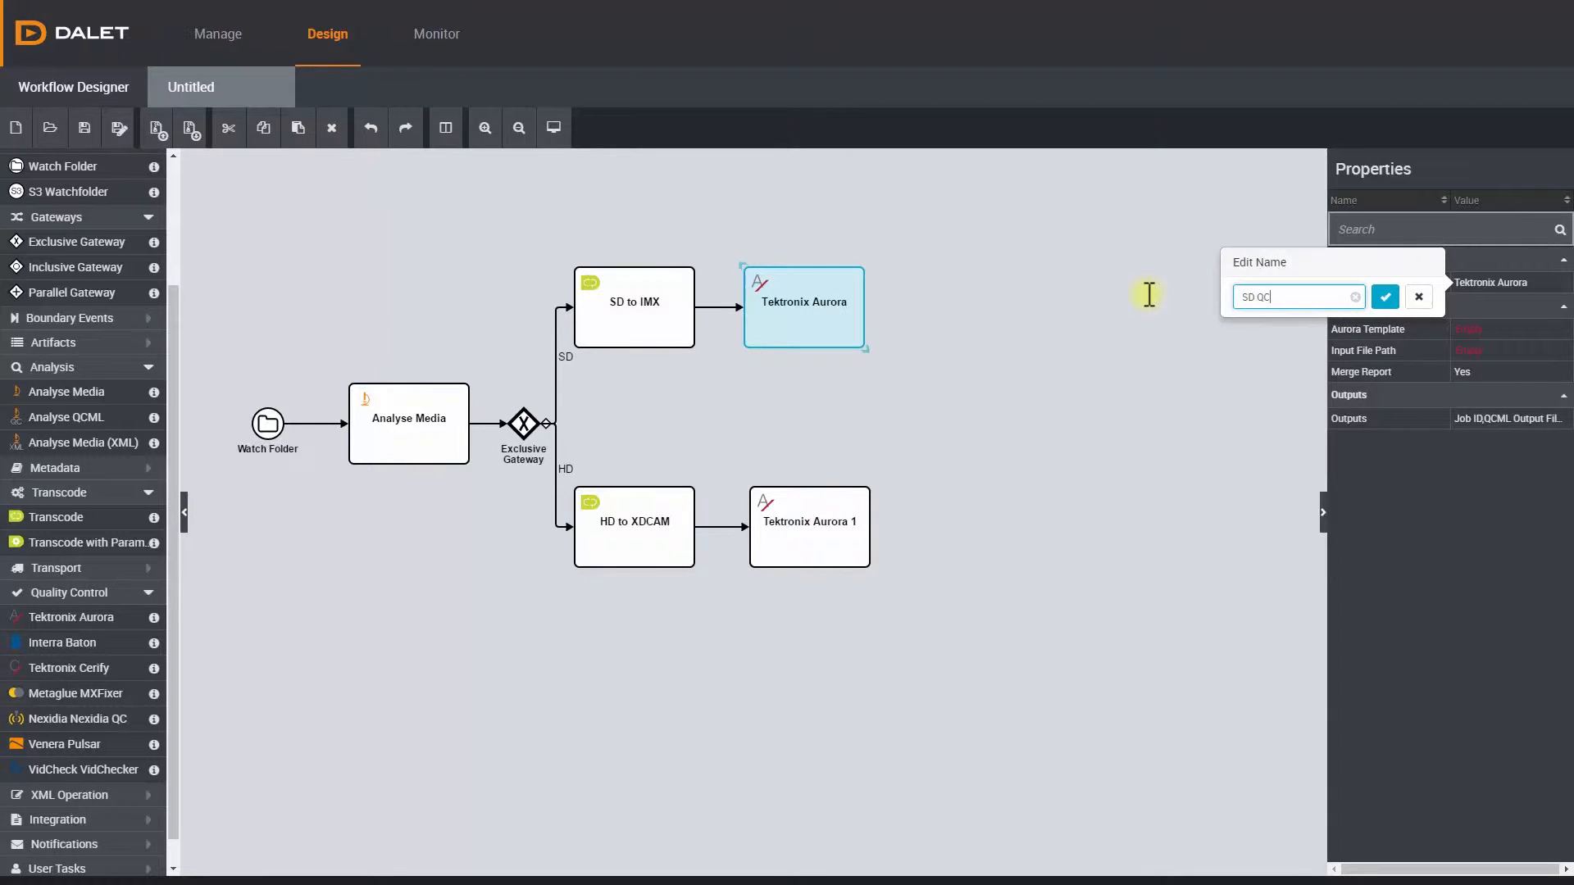
{"action": "type", "text": " QC"}
{"action": "left_click", "coordinate": [1385, 297]}
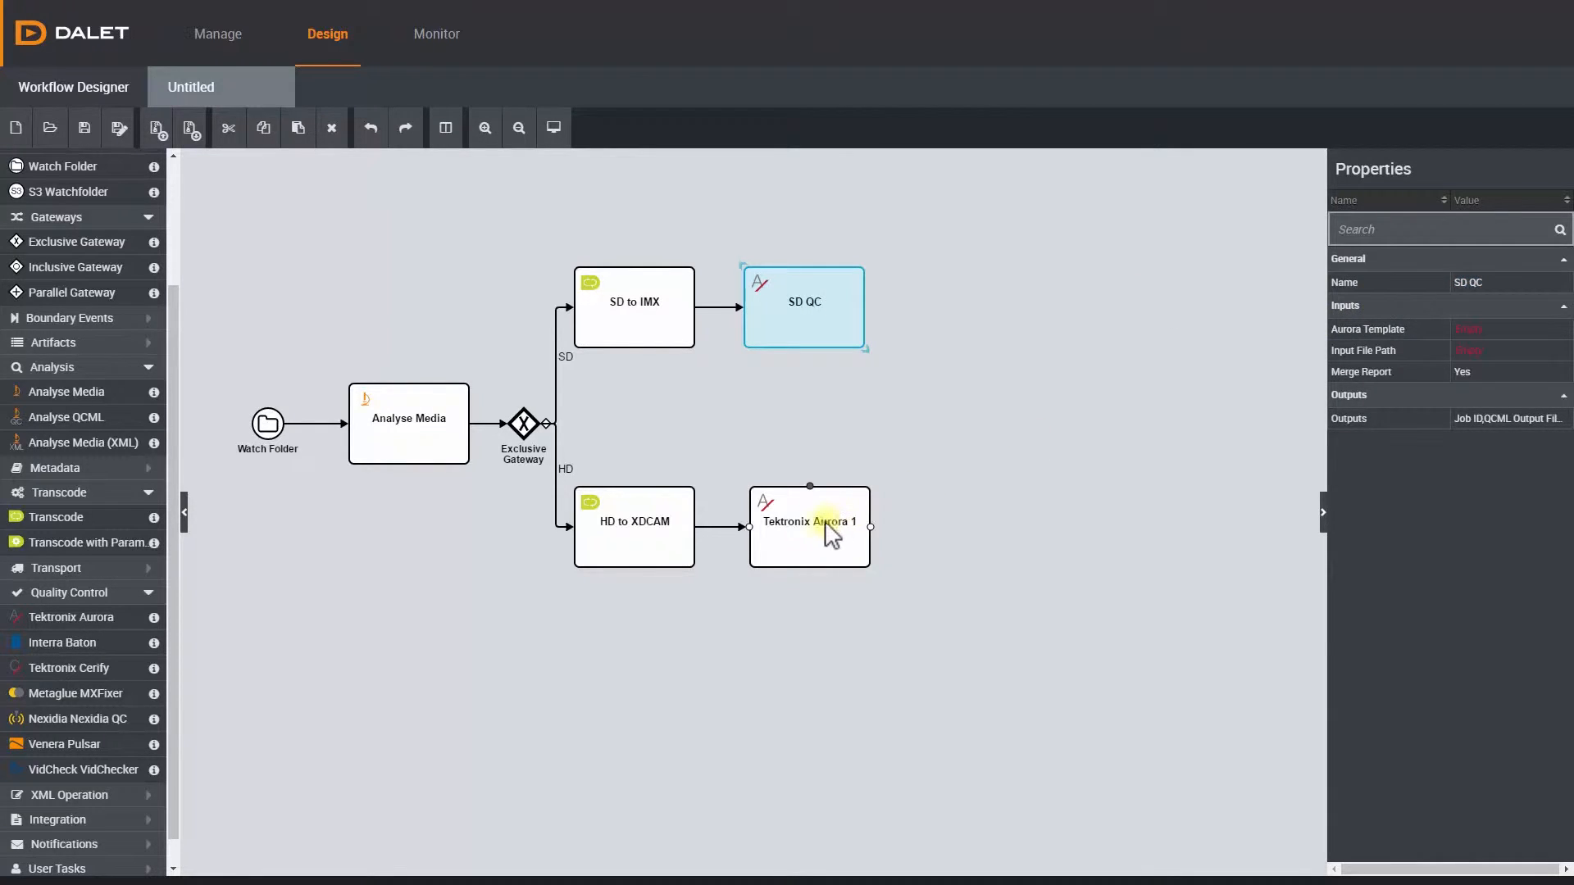
Rename the Tektronix Aurora task that follows HD to XDCAM as HD QC
{"action": "left_click", "coordinate": [821, 524]}
{"action": "left_click", "coordinate": [1394, 283]}
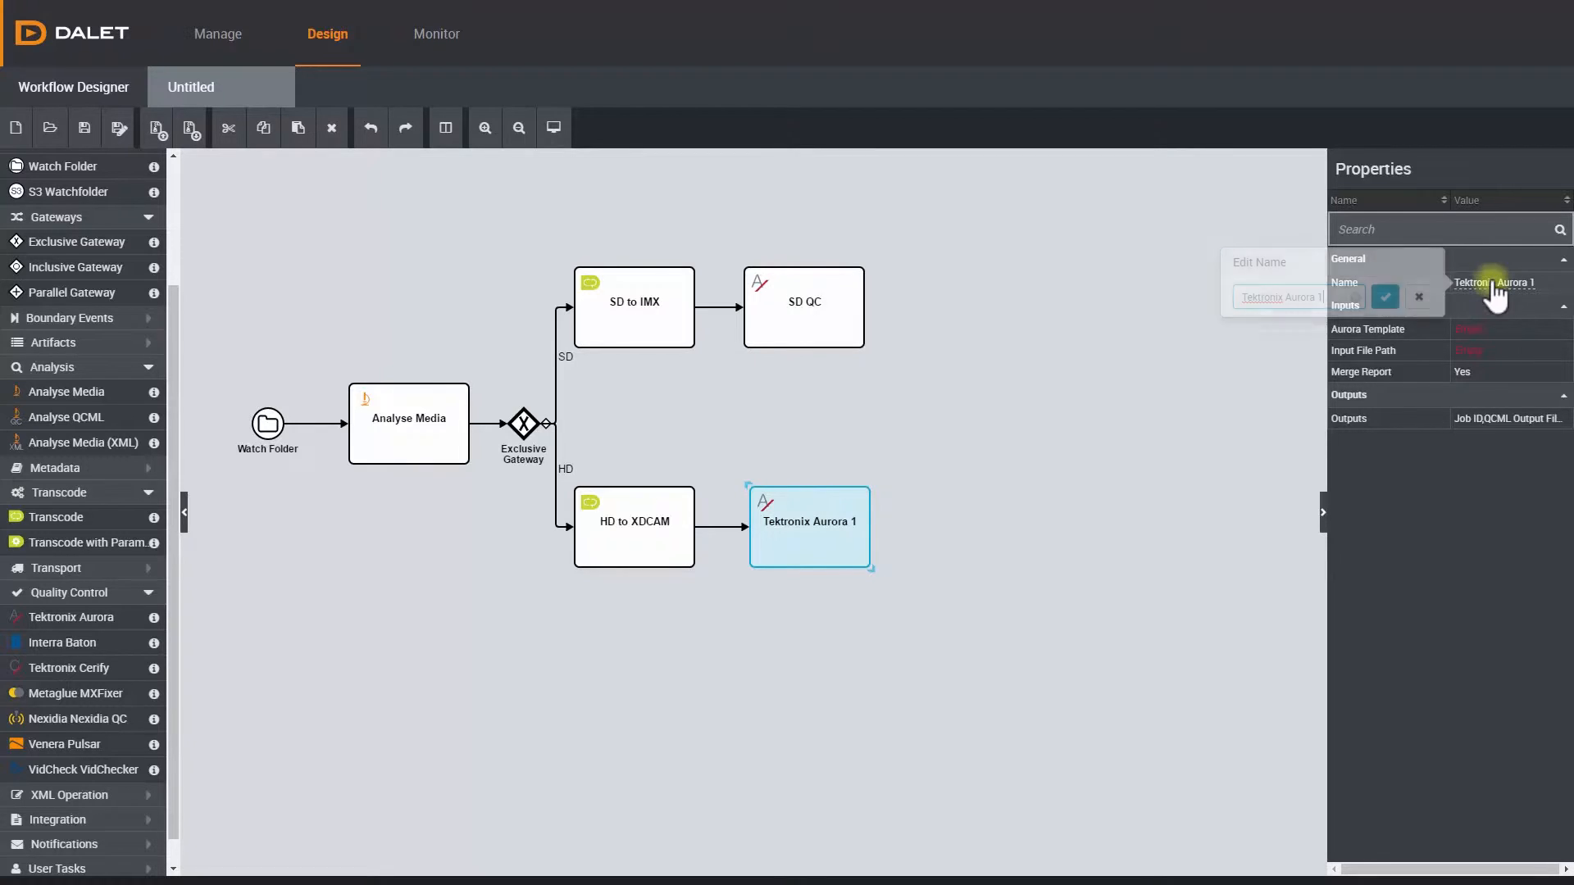
{"action": "left_click_drag", "start_coordinate": [1322, 298], "coordinate": [1117, 300]}
{"action": "type", "text": "HD"}
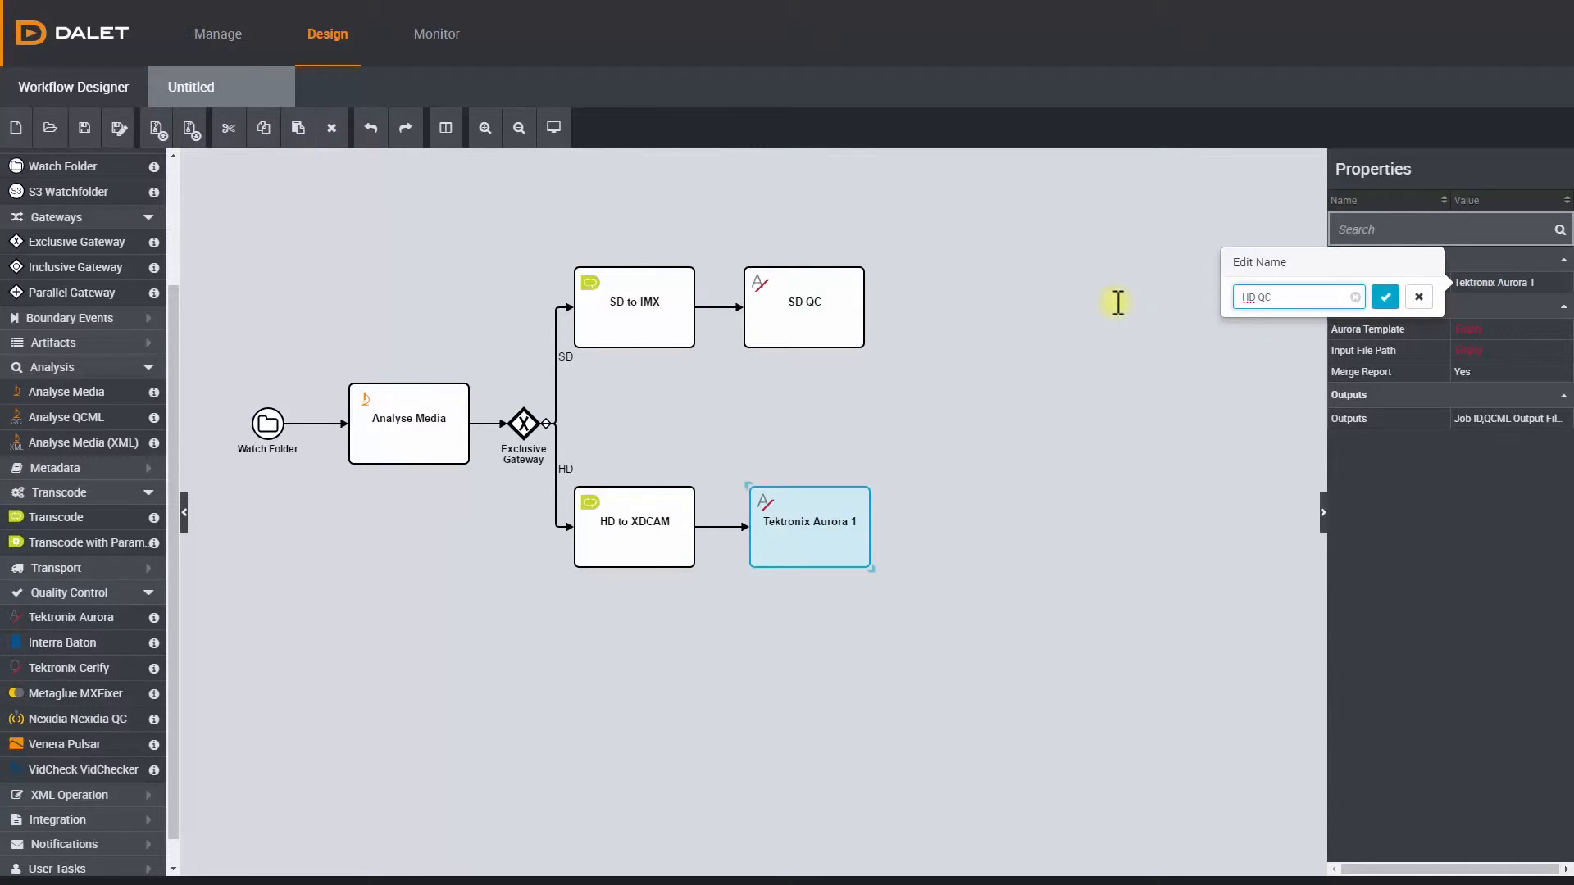
{"action": "type", "text": " QC"}
{"action": "key", "text": "Return"}
Link SD QC's input file path to the Output File Path of the SD to IMX task
{"action": "left_click", "coordinate": [853, 327]}
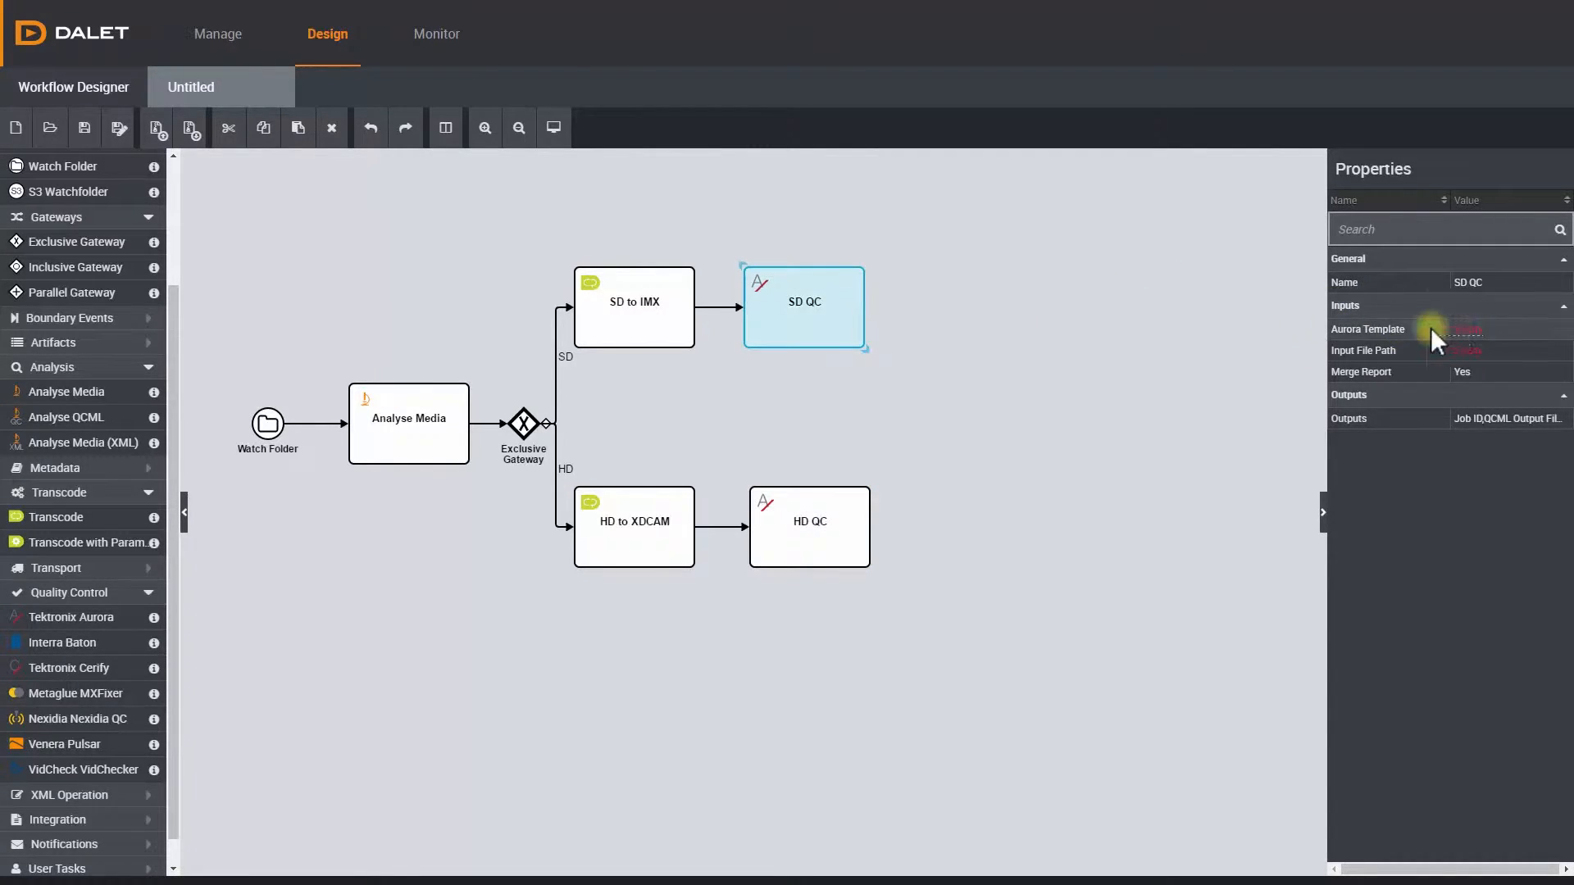
{"action": "left_click", "coordinate": [1466, 350]}
{"action": "left_click", "coordinate": [1353, 367]}
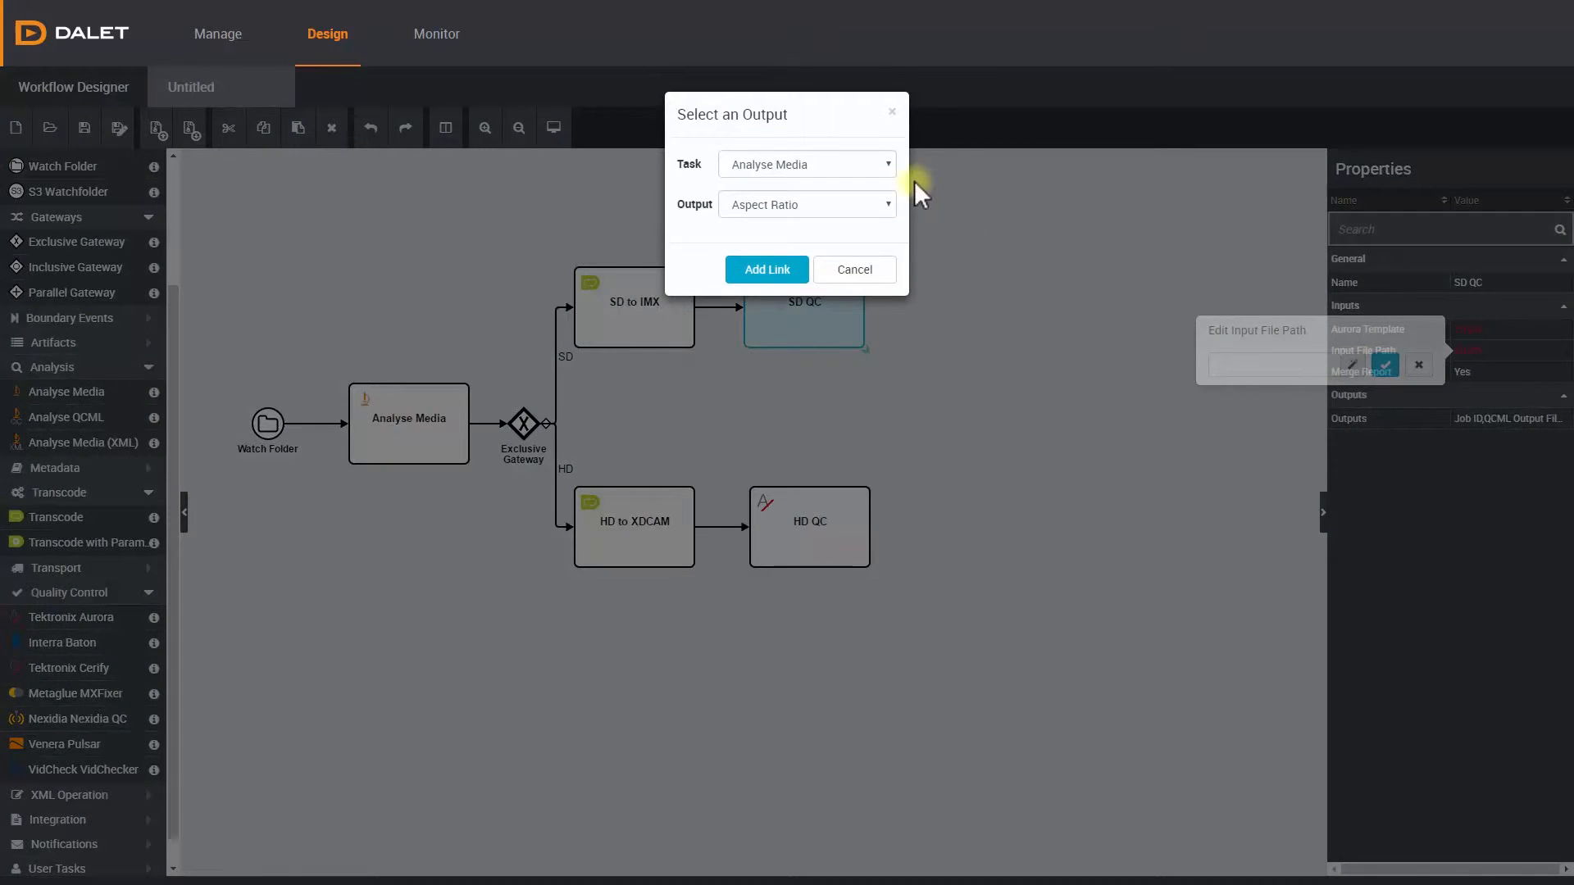
{"action": "left_click", "coordinate": [887, 166]}
{"action": "left_click", "coordinate": [857, 267]}
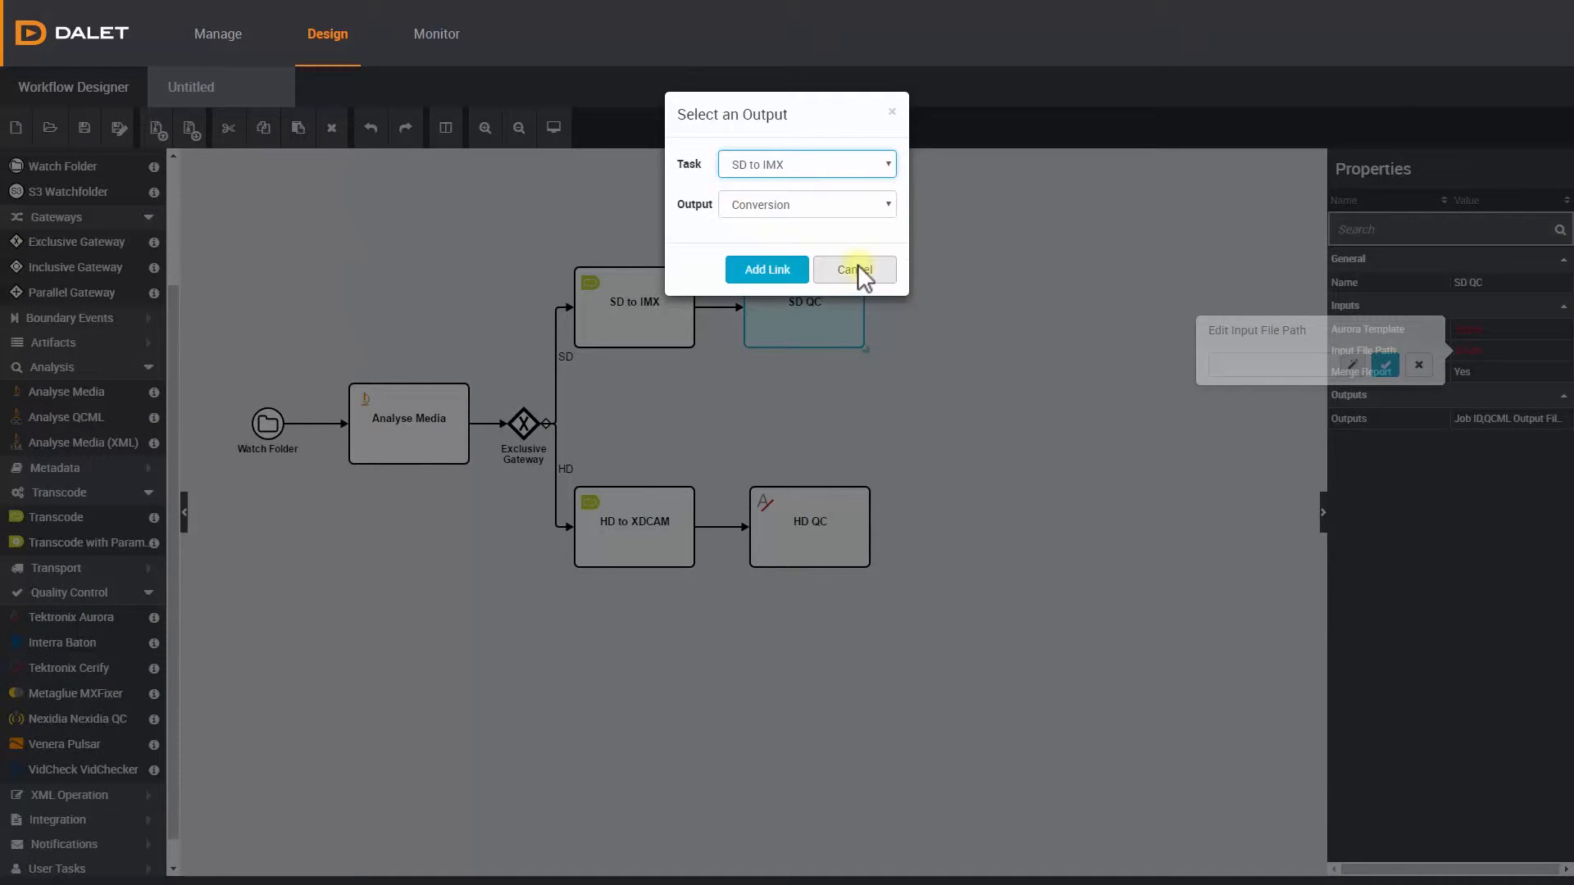
{"action": "left_click", "coordinate": [874, 204]}
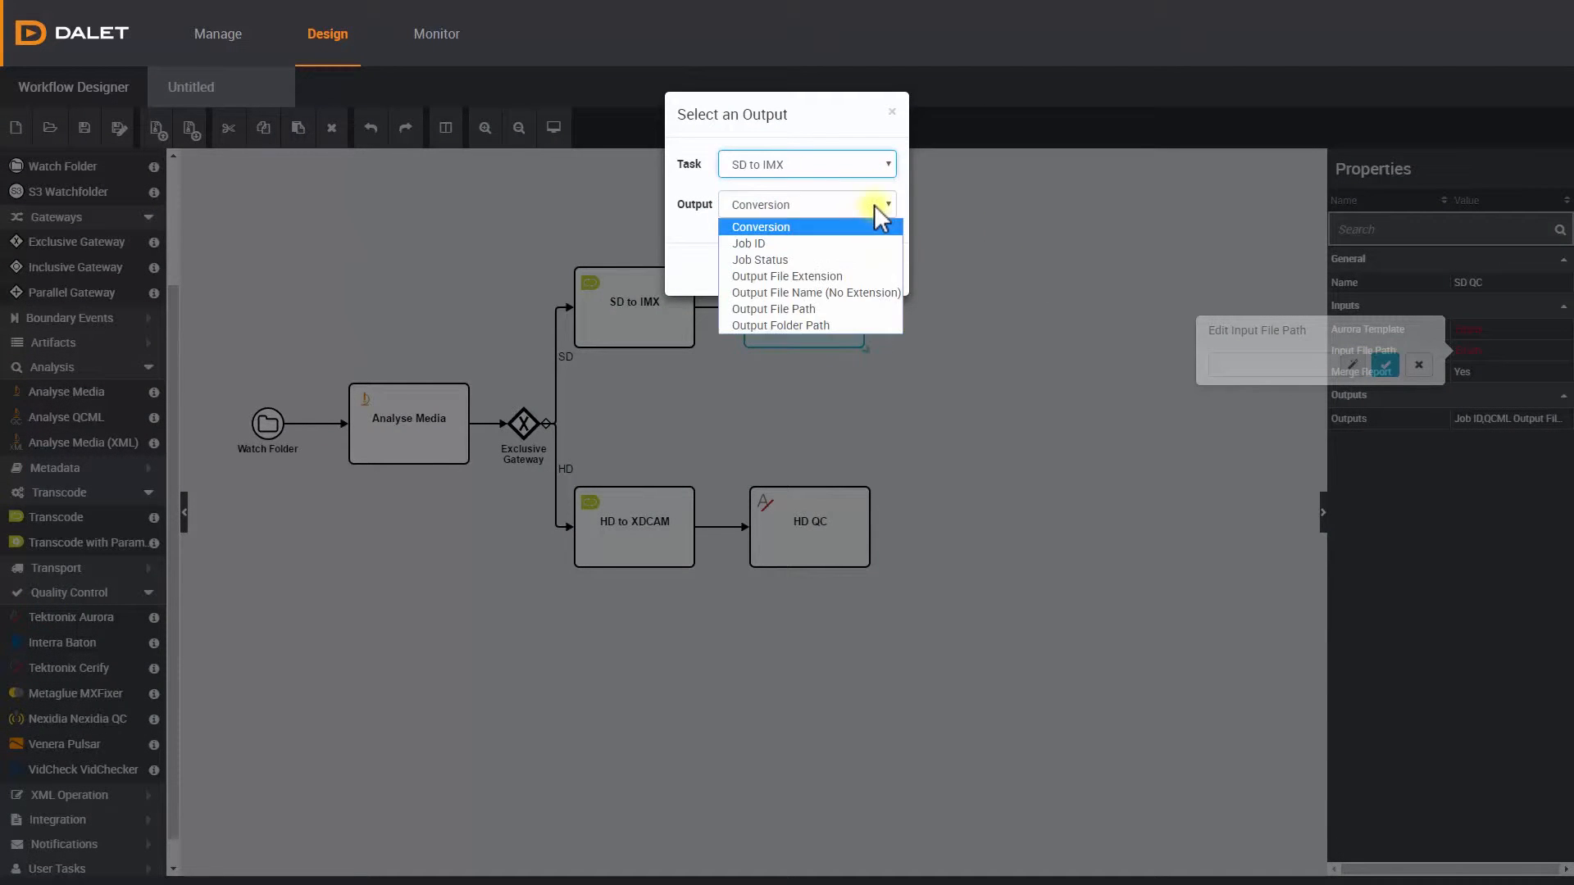
{"action": "left_click", "coordinate": [850, 309]}
{"action": "left_click", "coordinate": [782, 275]}
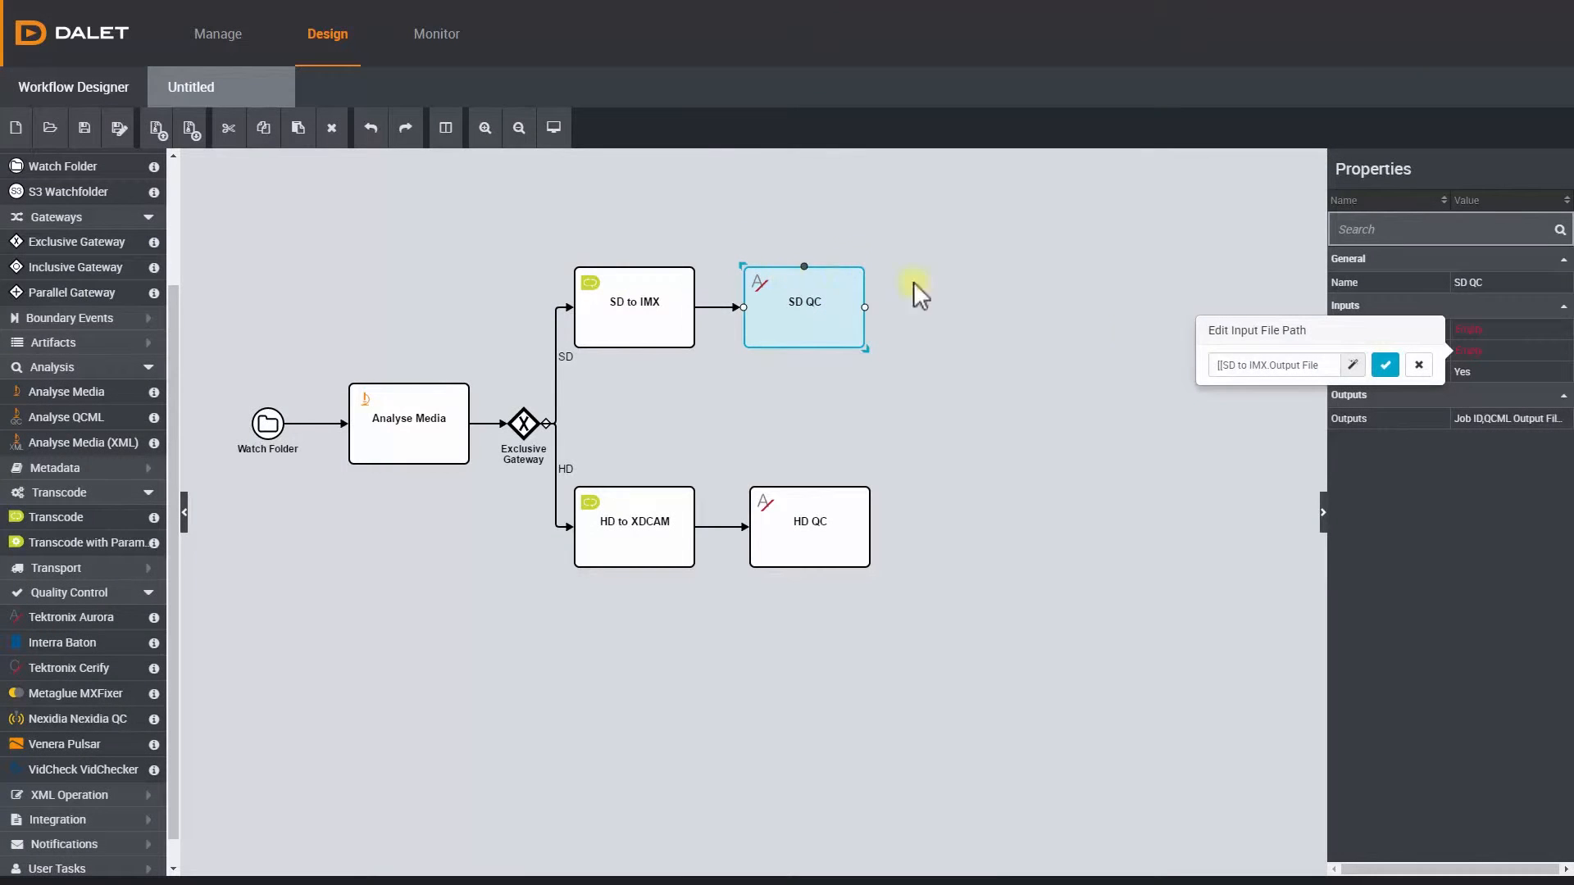
{"action": "left_click", "coordinate": [1386, 365]}
Link HD QC's input file path to the Output File Path of the HD to XDCAM task
{"action": "left_click", "coordinate": [858, 535]}
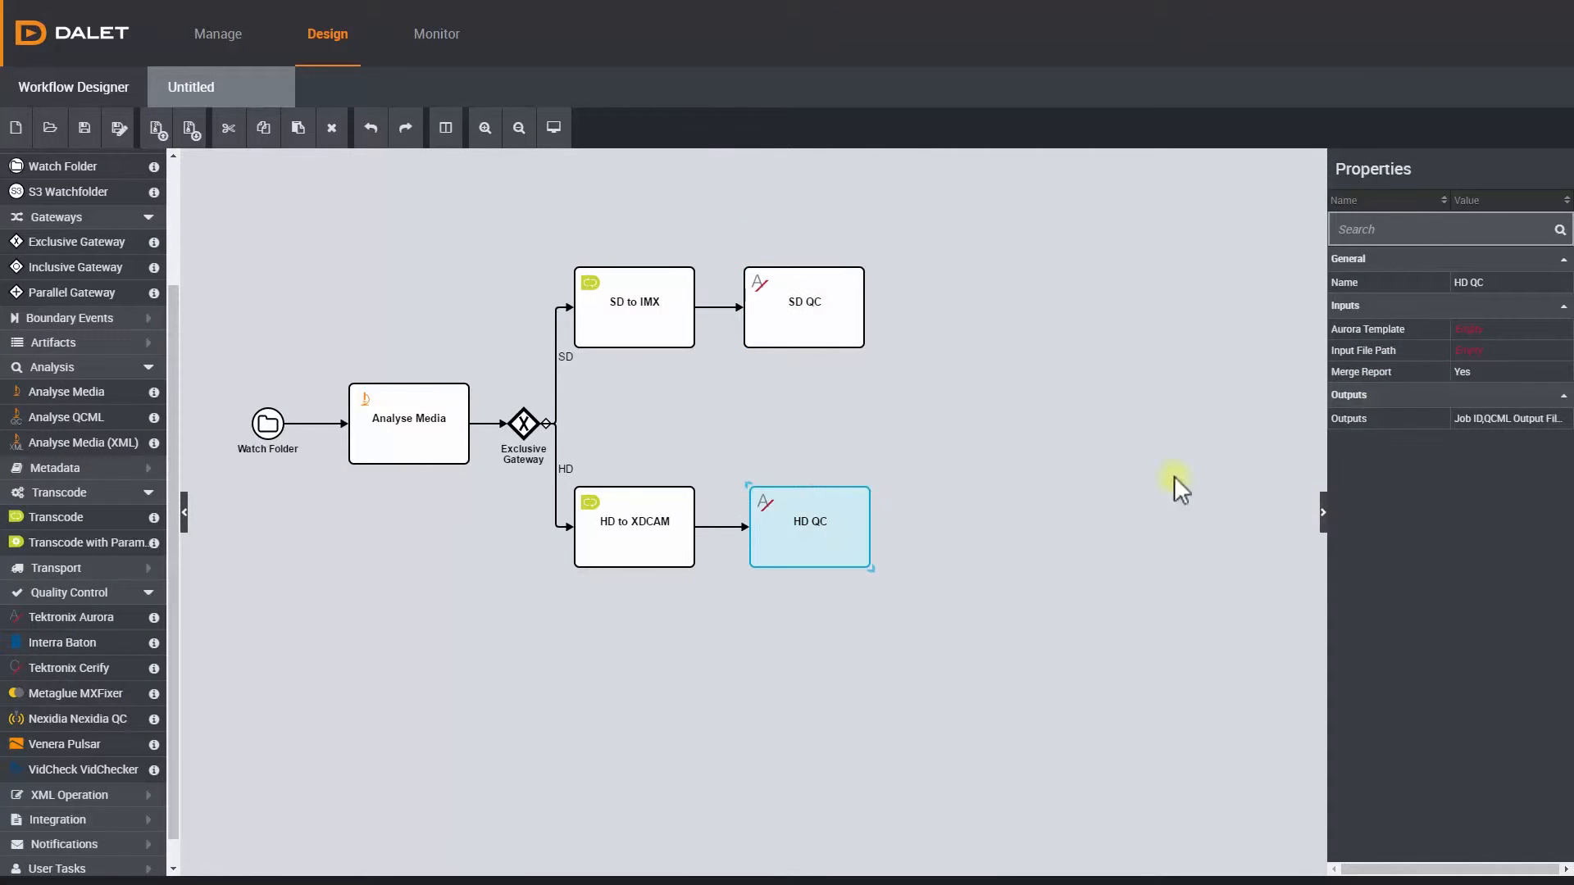
{"action": "left_click", "coordinate": [1468, 352]}
{"action": "left_click", "coordinate": [1353, 365]}
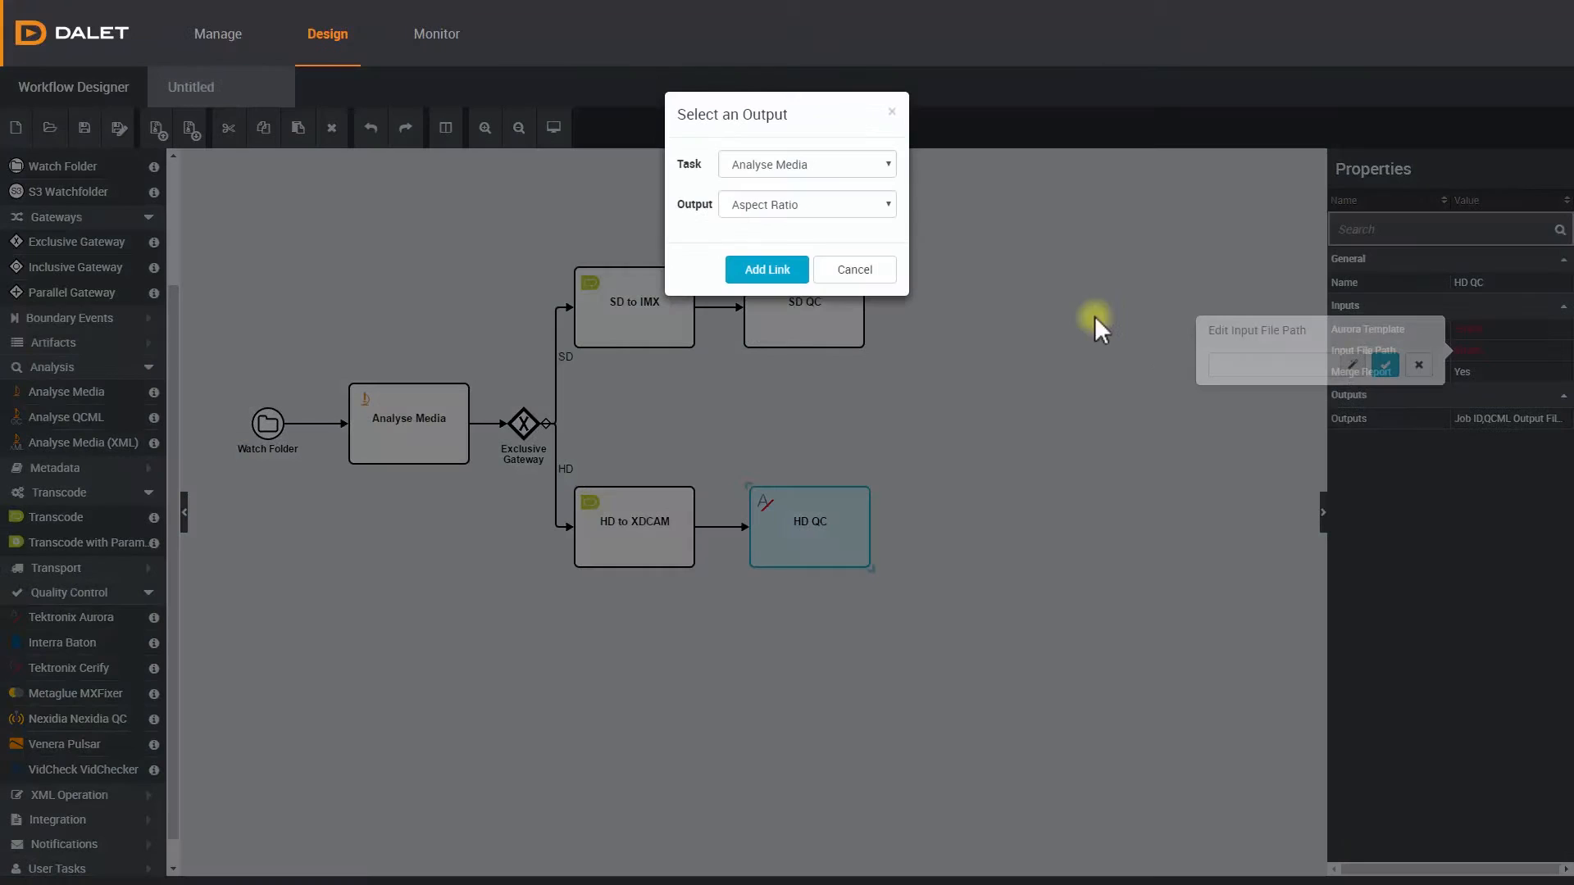
{"action": "left_click", "coordinate": [886, 169]}
{"action": "left_click", "coordinate": [867, 235]}
{"action": "left_click", "coordinate": [842, 204]}
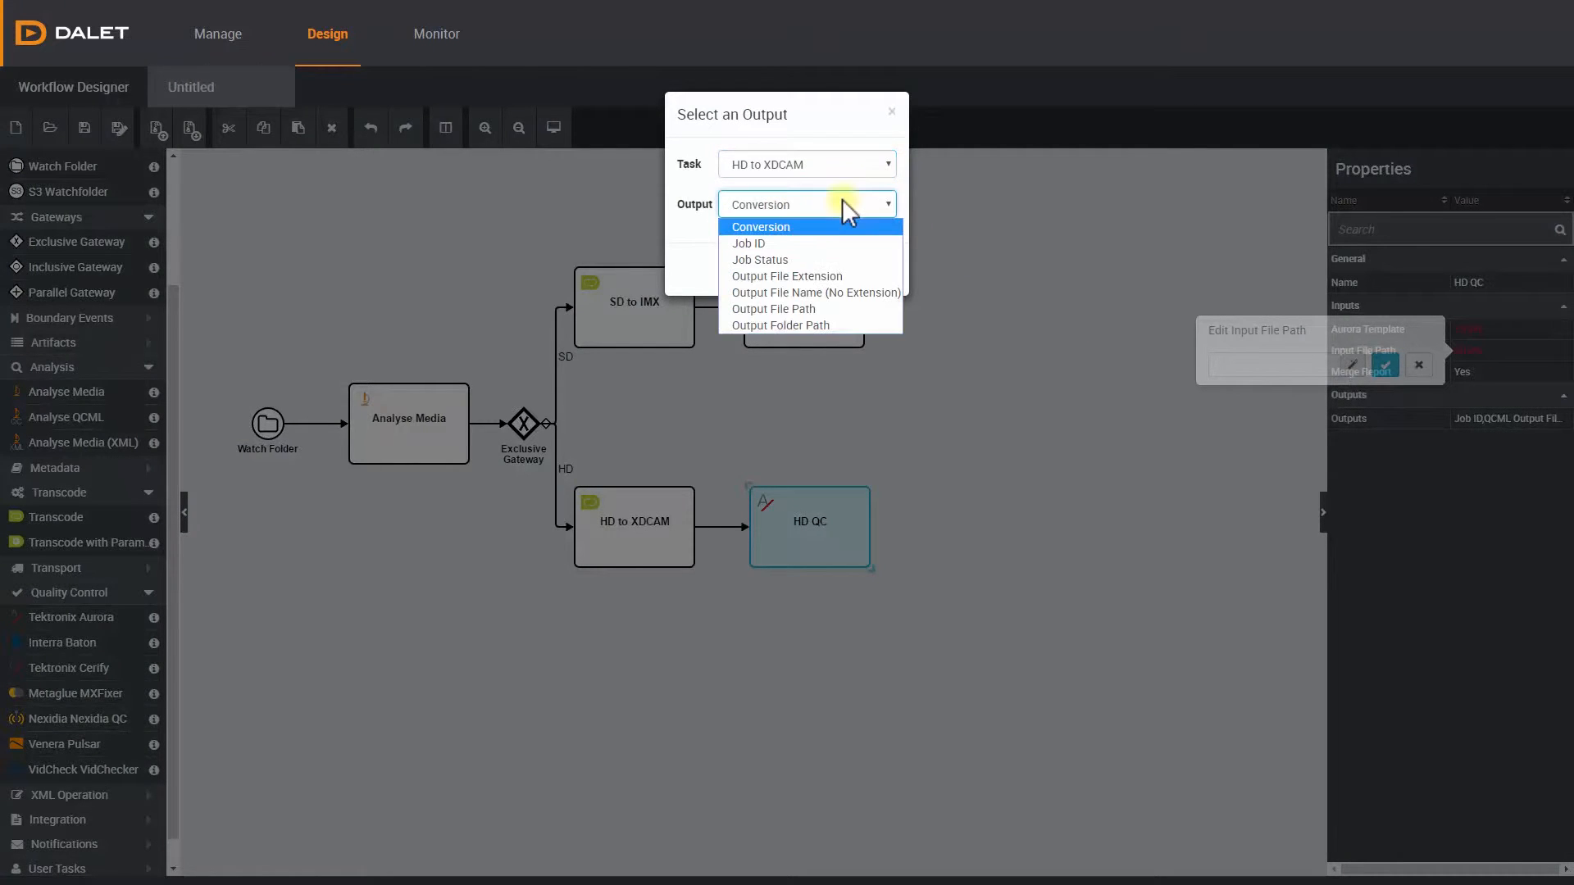
{"action": "left_click", "coordinate": [832, 308]}
{"action": "left_click", "coordinate": [789, 270]}
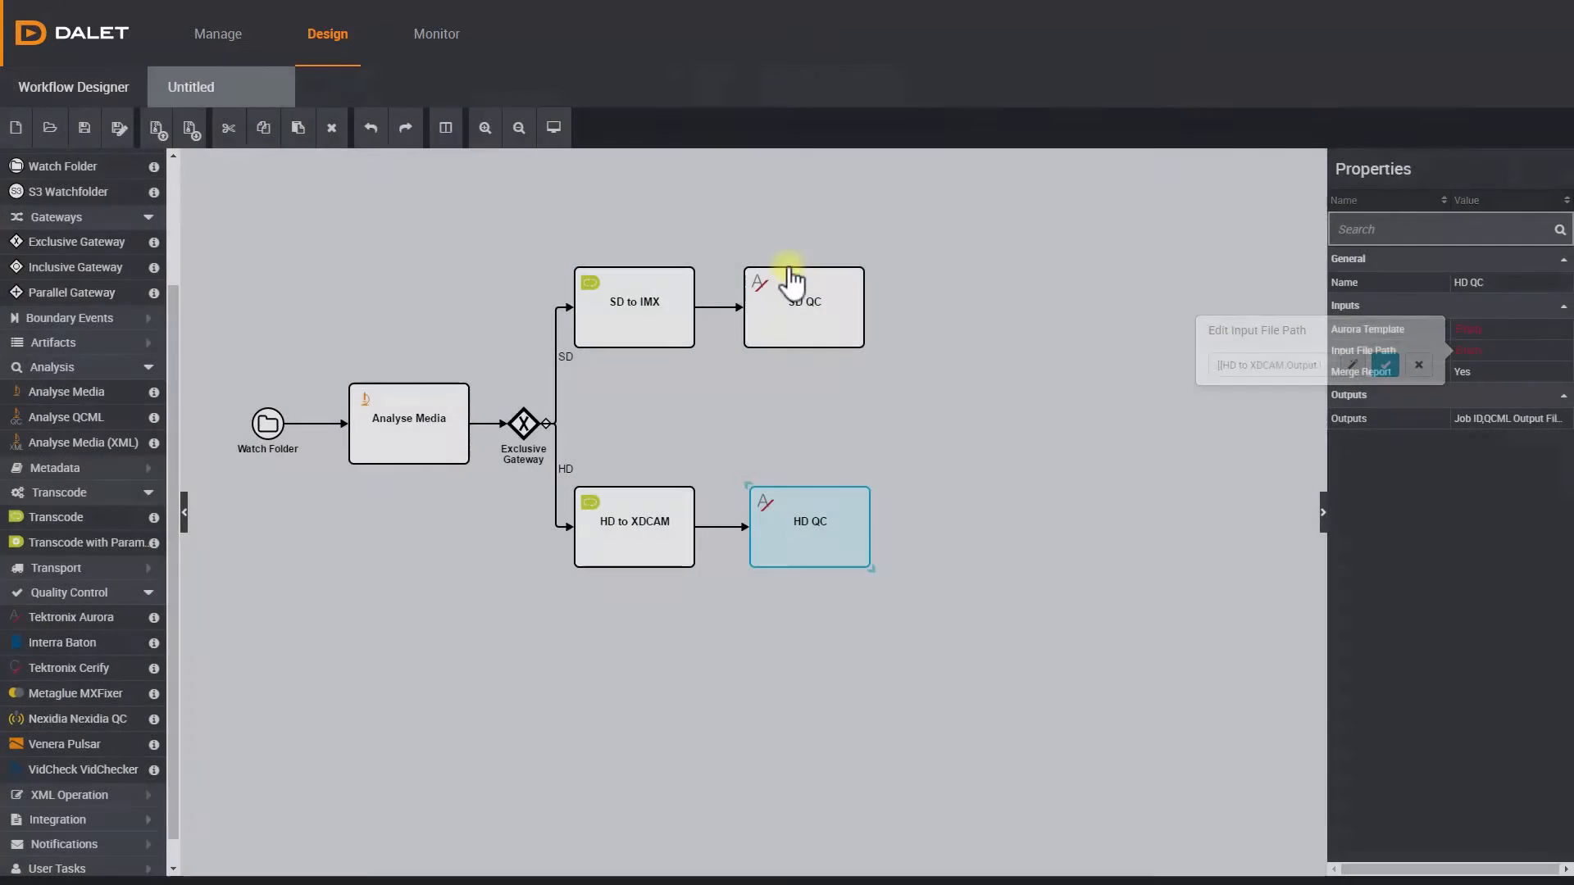
{"action": "left_click", "coordinate": [1385, 365]}
Set the Aurora template of the HD QC task to XDCAM
{"action": "left_click", "coordinate": [1476, 336]}
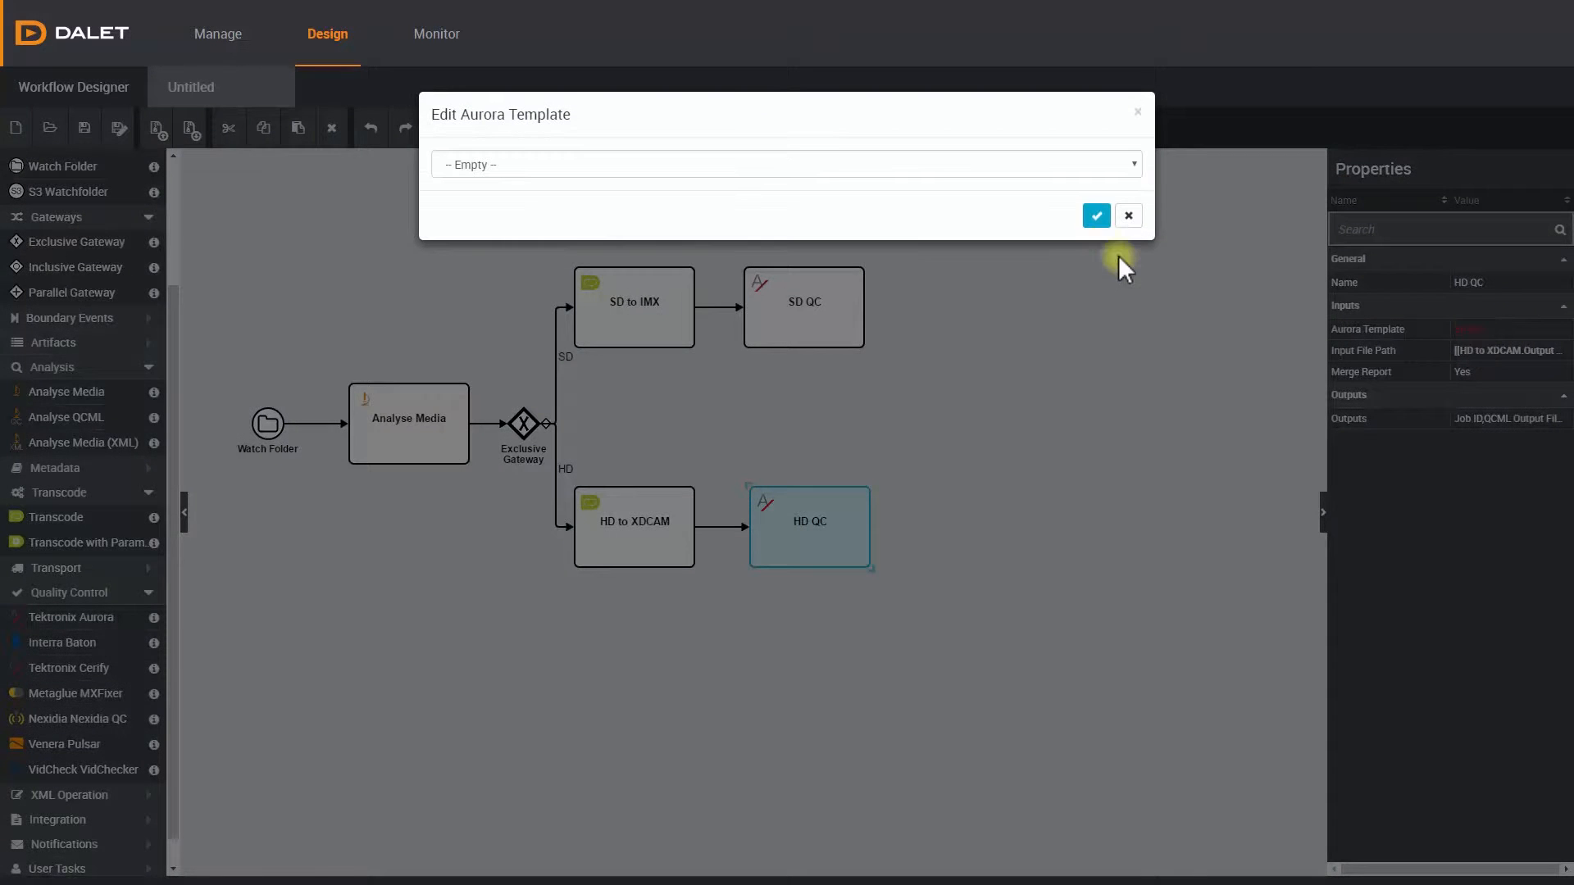
{"action": "left_click", "coordinate": [1125, 166]}
{"action": "left_click", "coordinate": [1030, 397]}
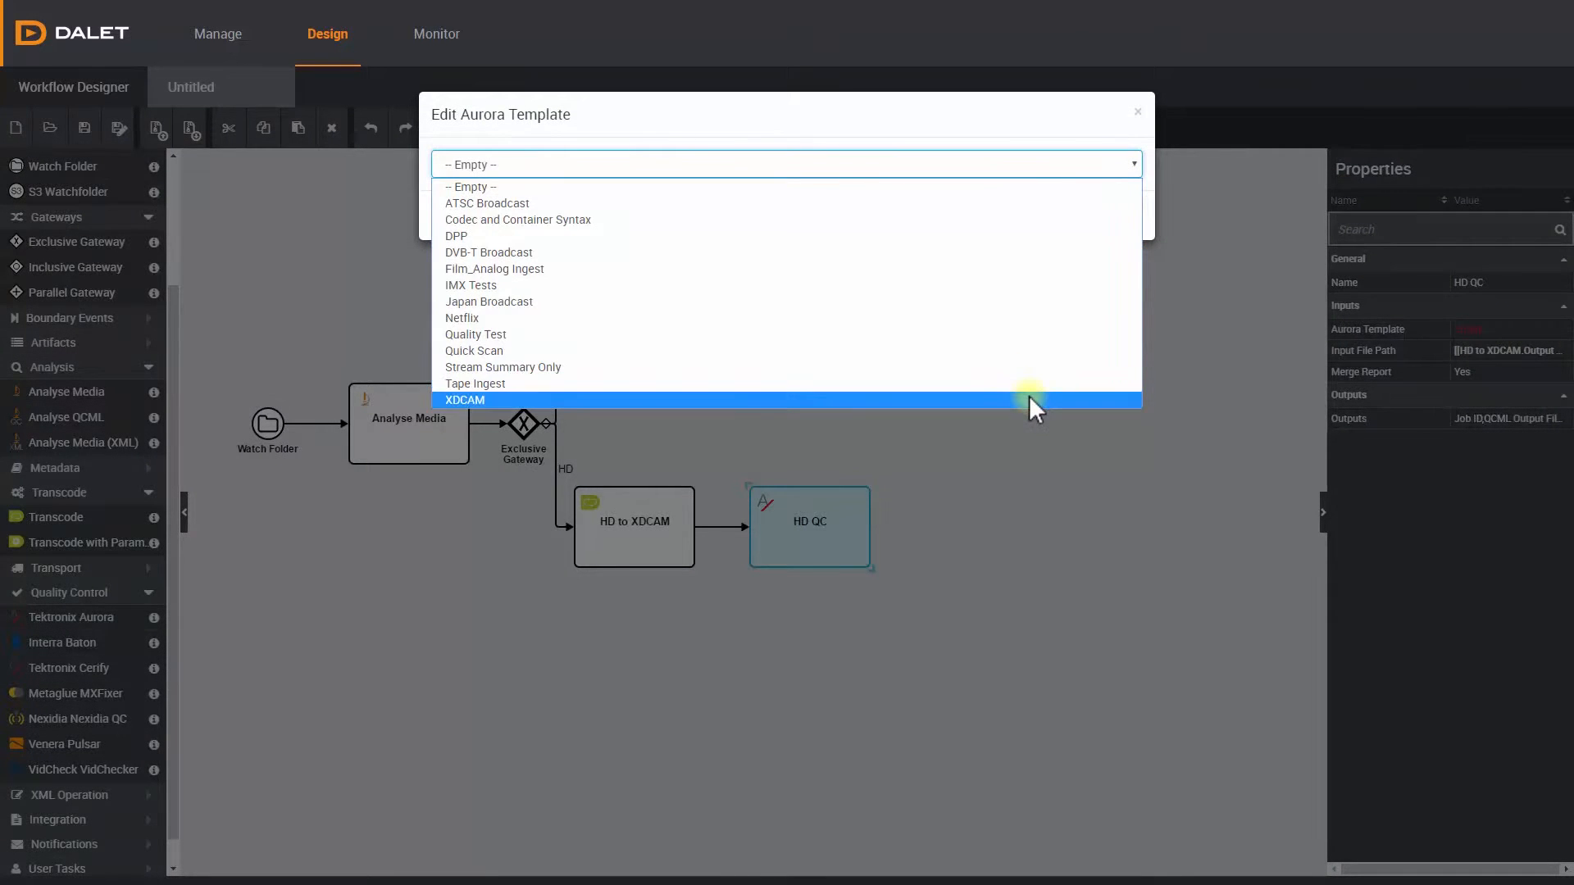
{"action": "left_click", "coordinate": [1093, 215]}
Set the Aurora template of the SD QC task to IMX Tests
{"action": "left_click", "coordinate": [834, 303]}
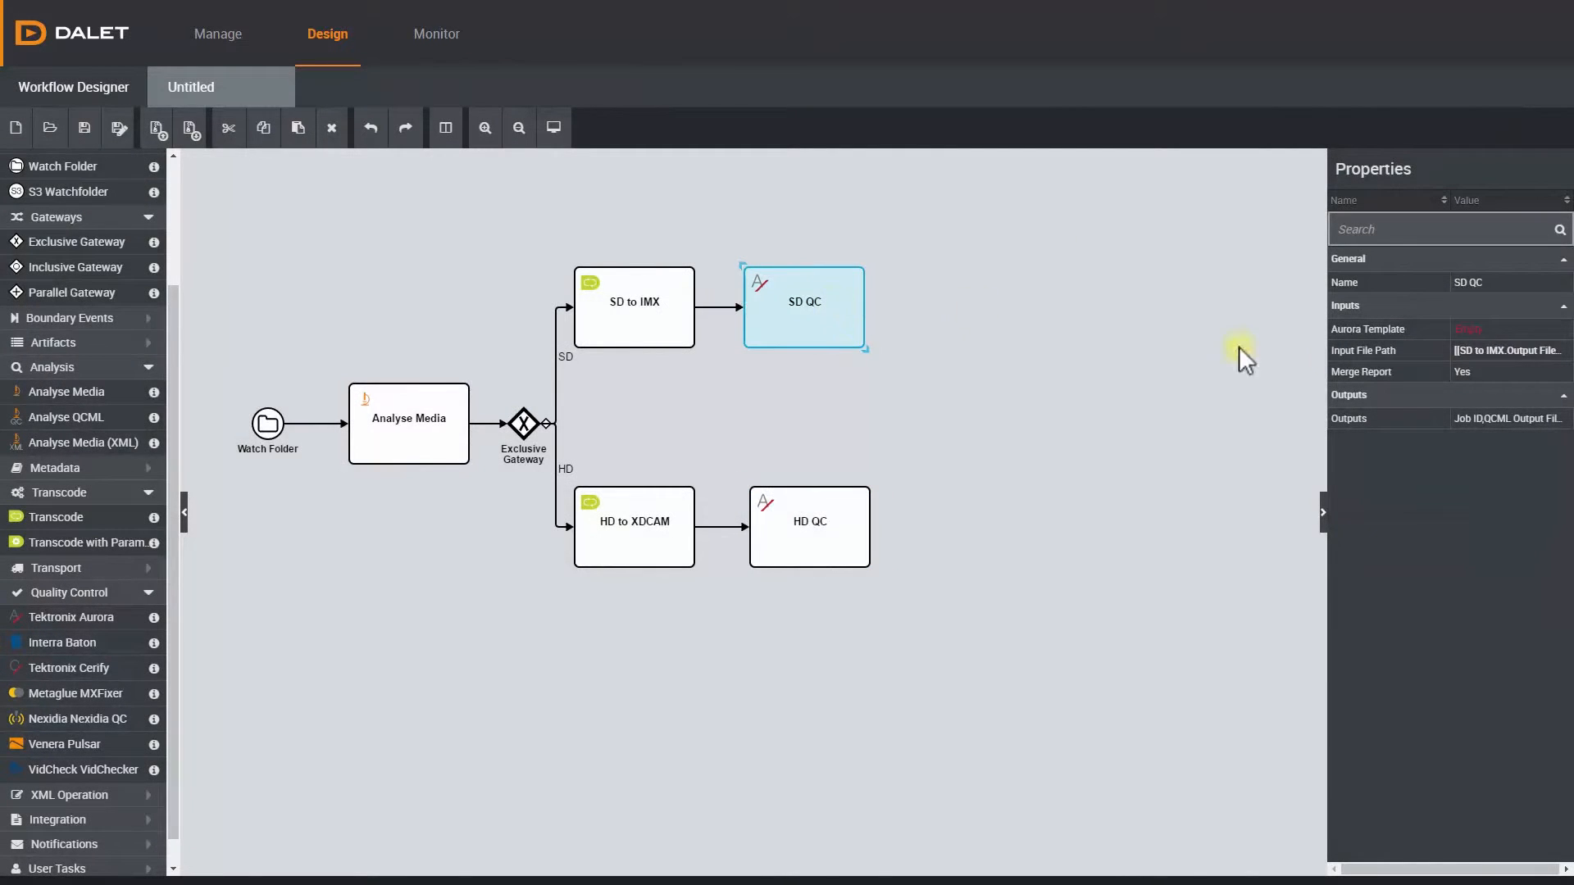
{"action": "left_click", "coordinate": [1455, 329]}
{"action": "left_click", "coordinate": [1042, 165]}
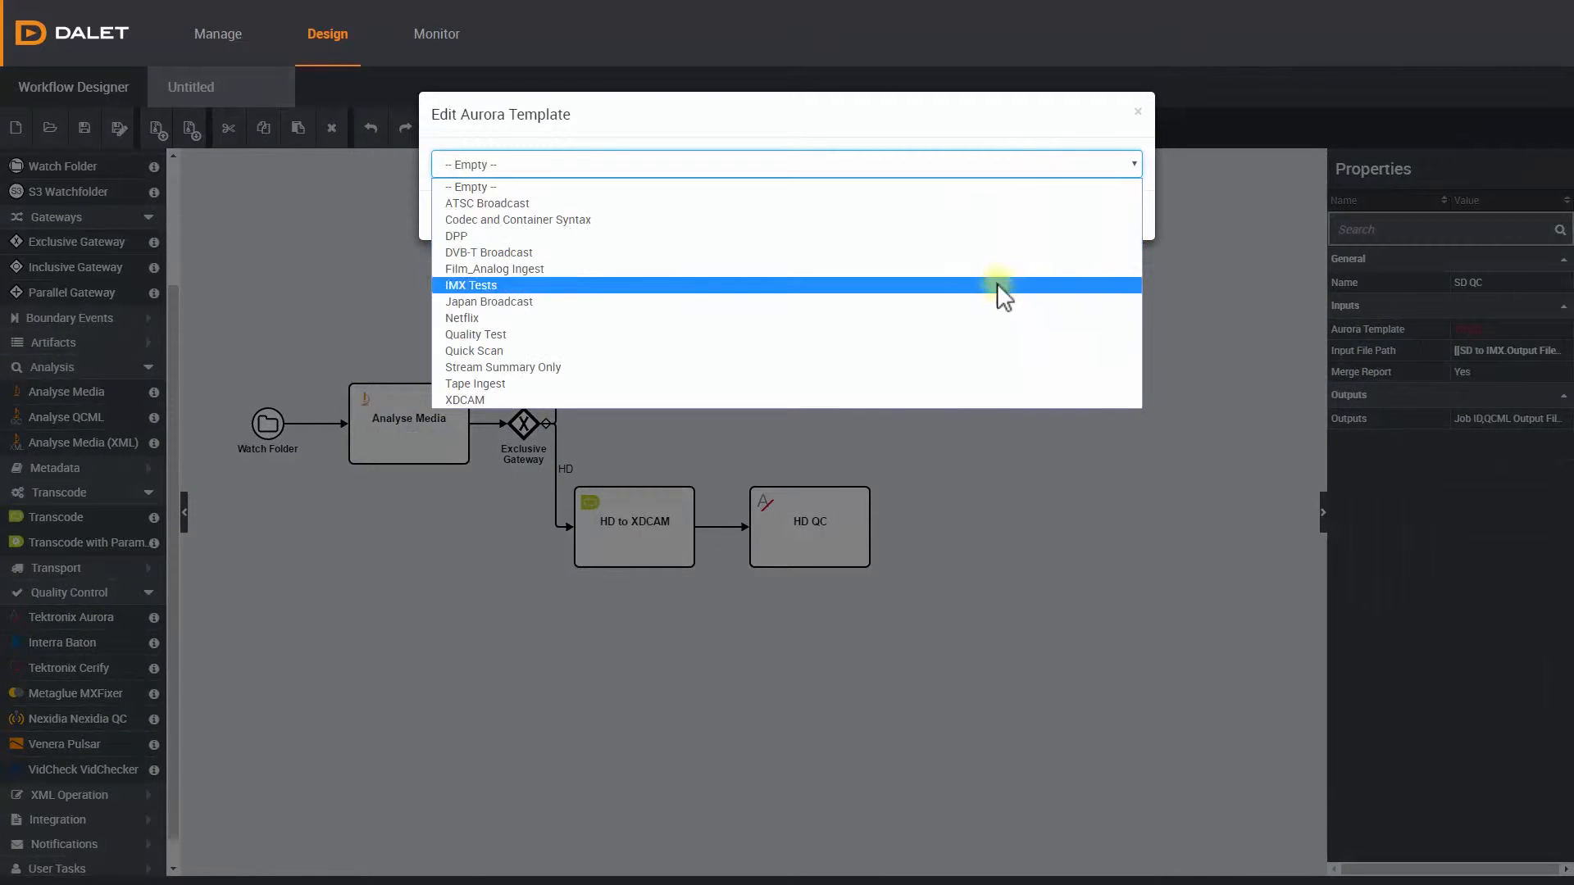
{"action": "left_click", "coordinate": [997, 285]}
{"action": "left_click", "coordinate": [1094, 217]}
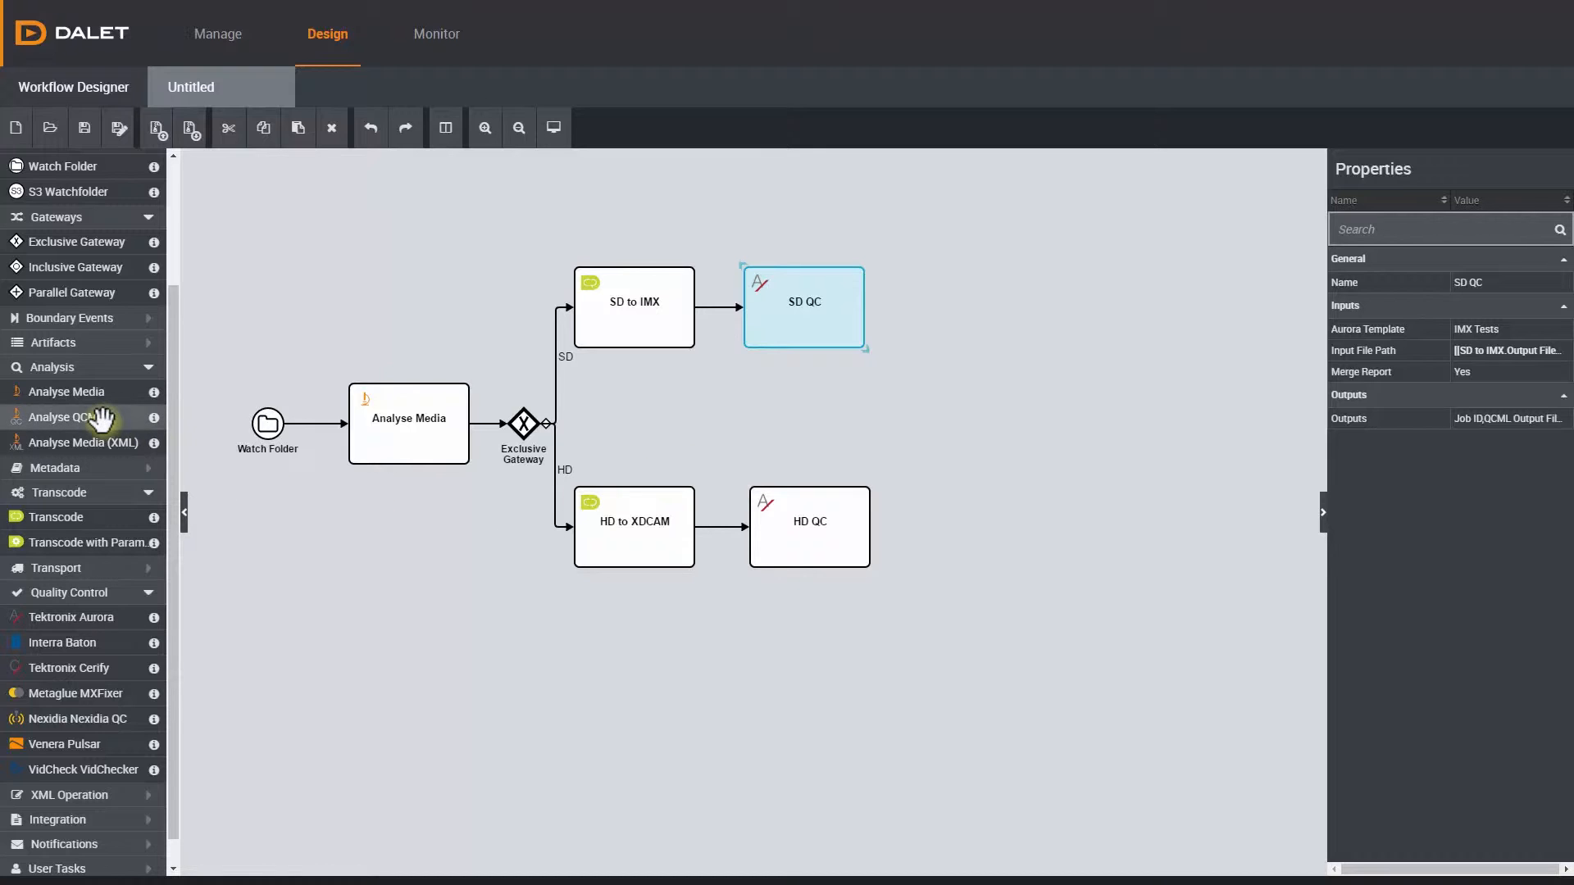
Add an Analyse QCML task after the quality checks and connect both SD QC and HD QC to it
{"action": "left_click_drag", "start_coordinate": [101, 420], "coordinate": [966, 412]}
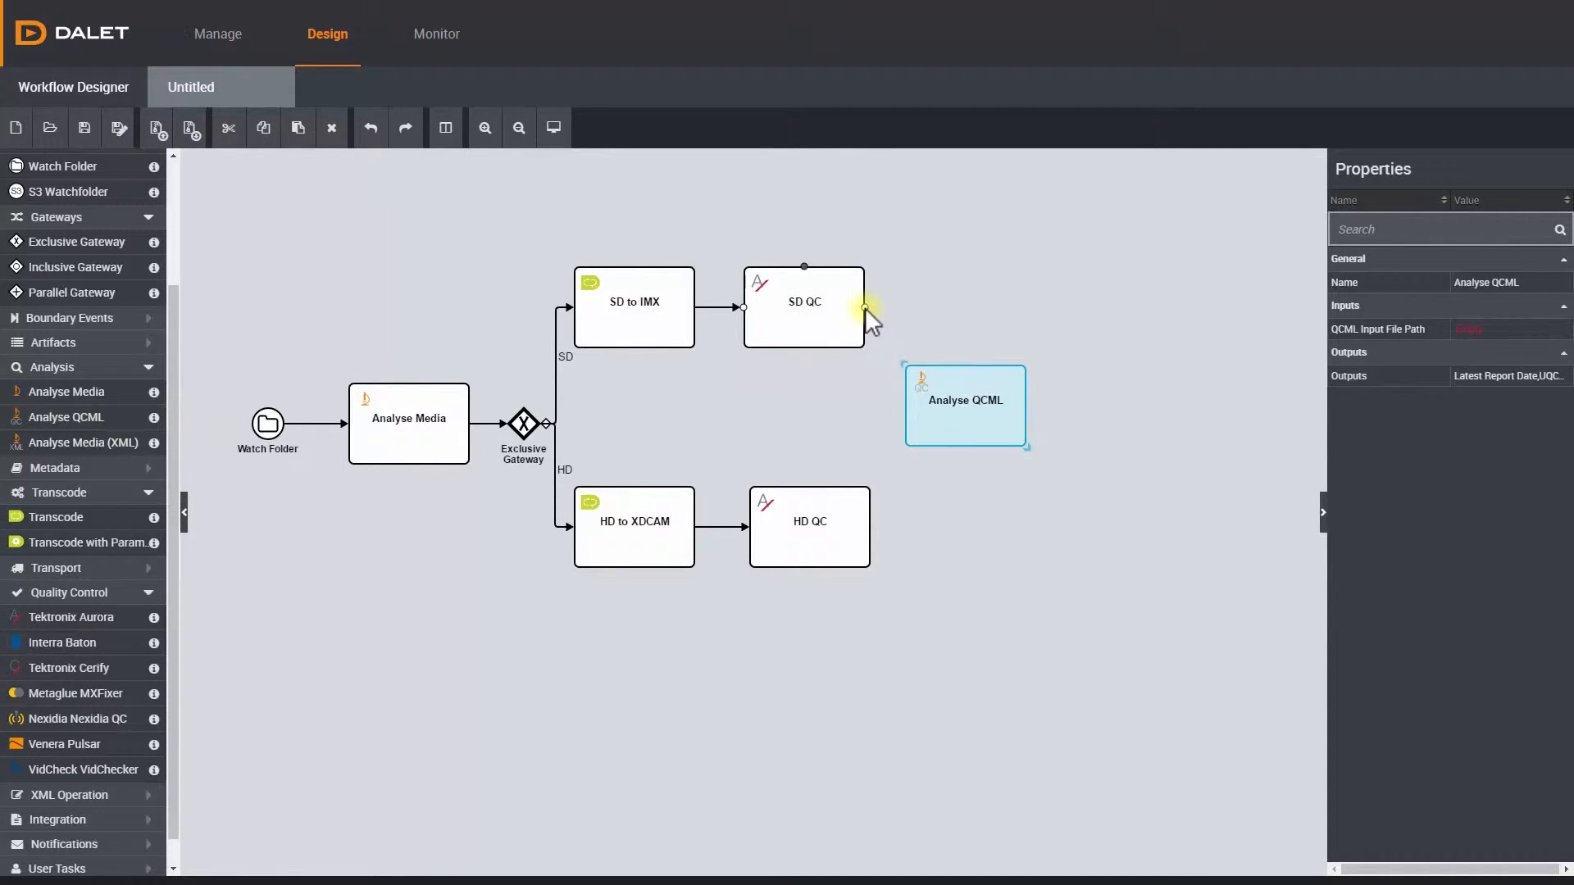
{"action": "left_click_drag", "start_coordinate": [867, 307], "coordinate": [906, 398]}
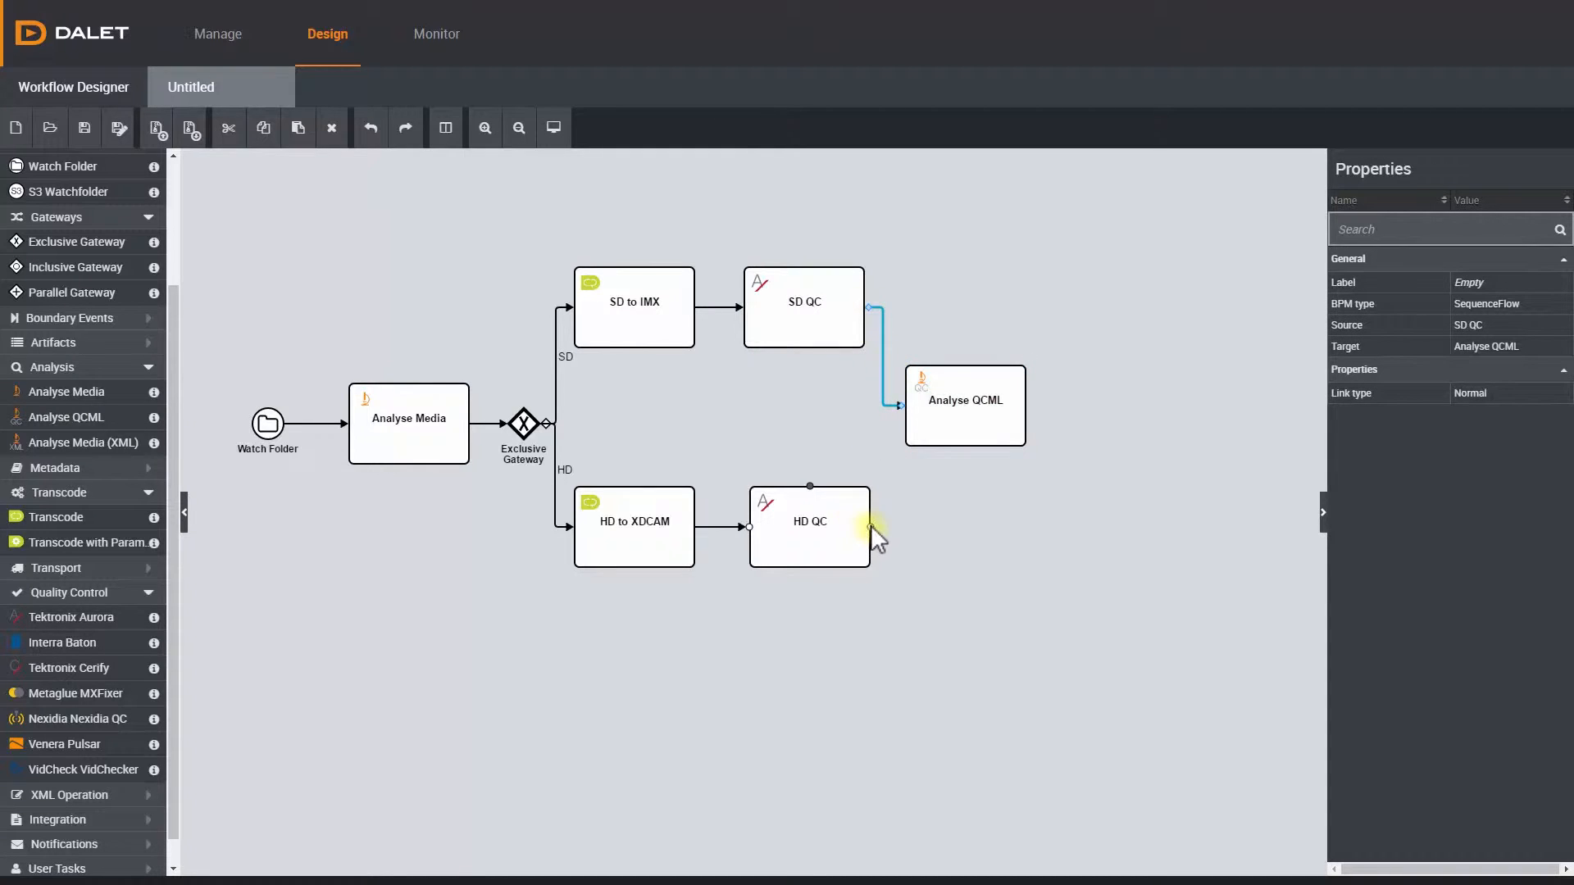
{"action": "left_click_drag", "start_coordinate": [870, 527], "coordinate": [906, 406]}
Link the QCML input file path of Analyse QCML to the QCML Output File Path of the SD QC task
{"action": "left_click", "coordinate": [974, 415]}
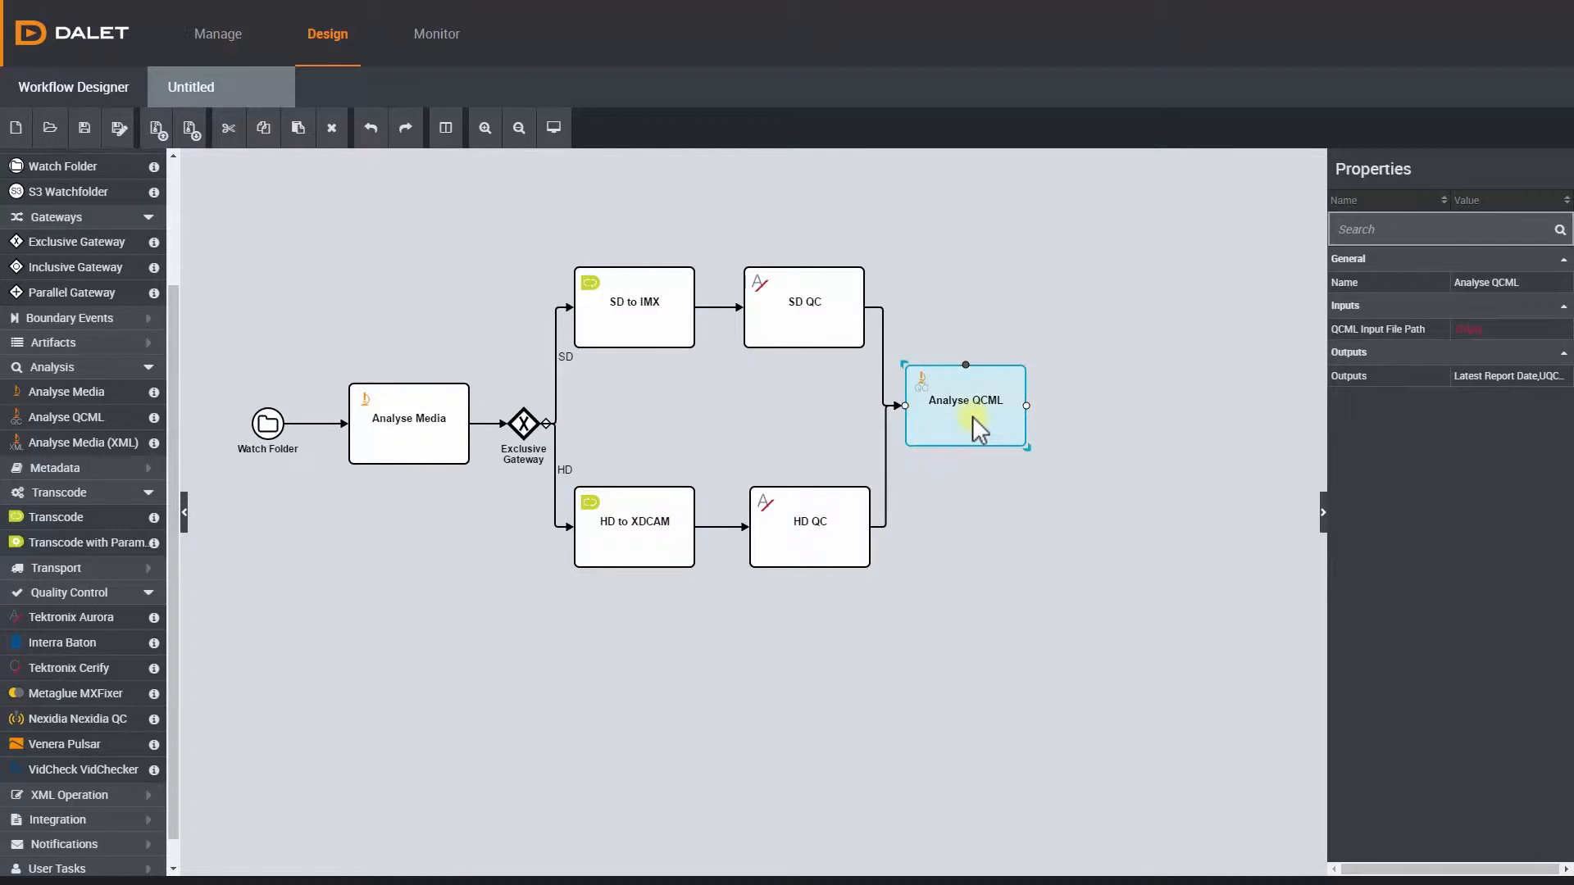
{"action": "left_click", "coordinate": [1466, 336]}
{"action": "left_click", "coordinate": [1354, 344]}
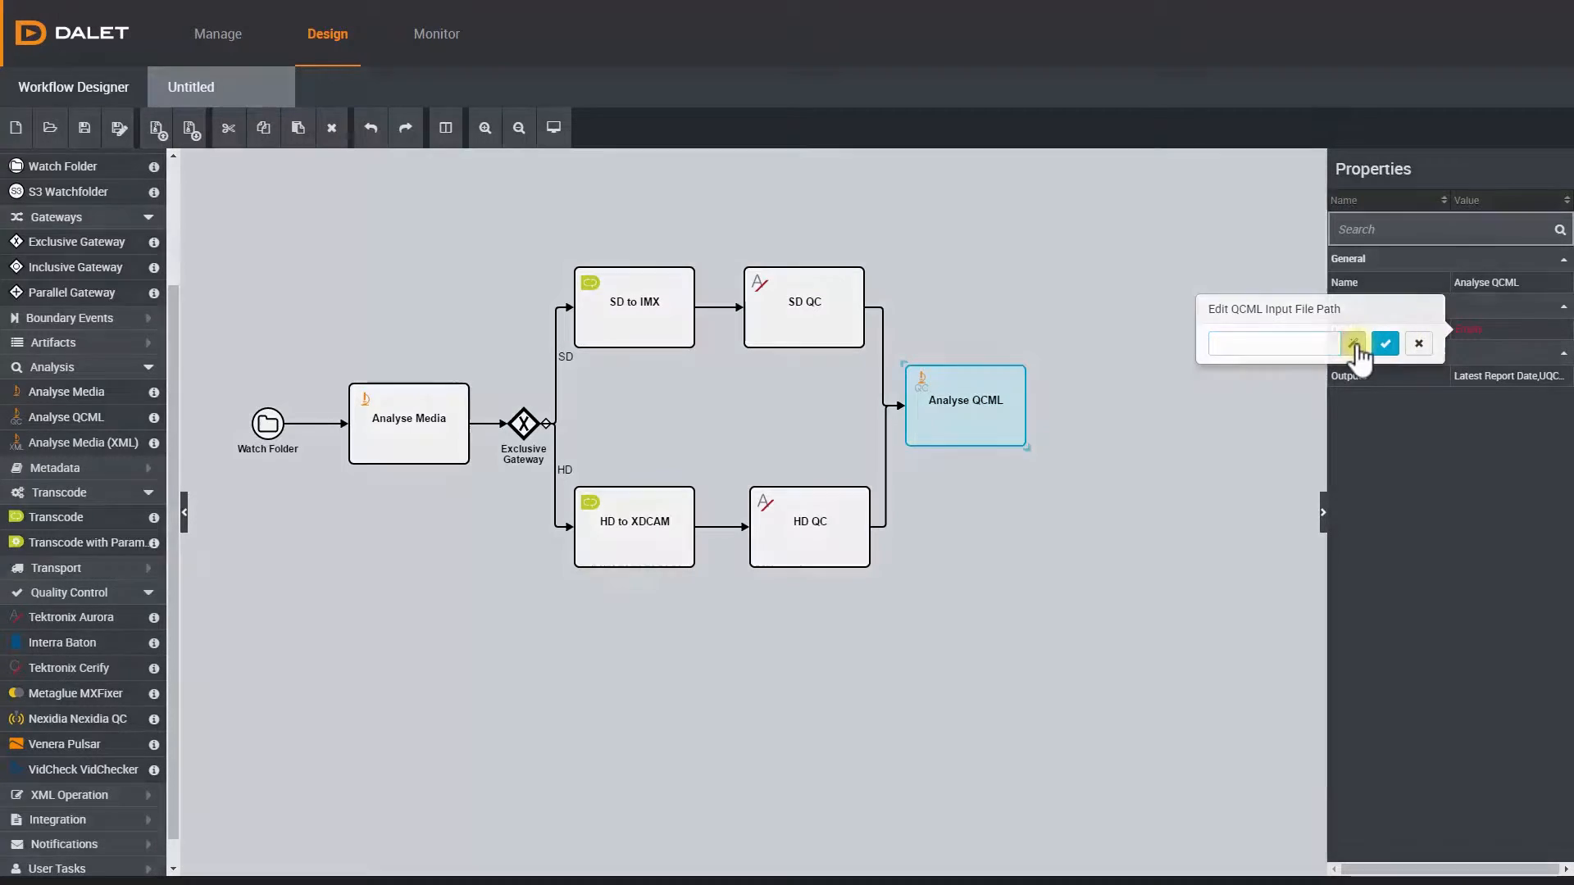
{"action": "left_click", "coordinate": [883, 167]}
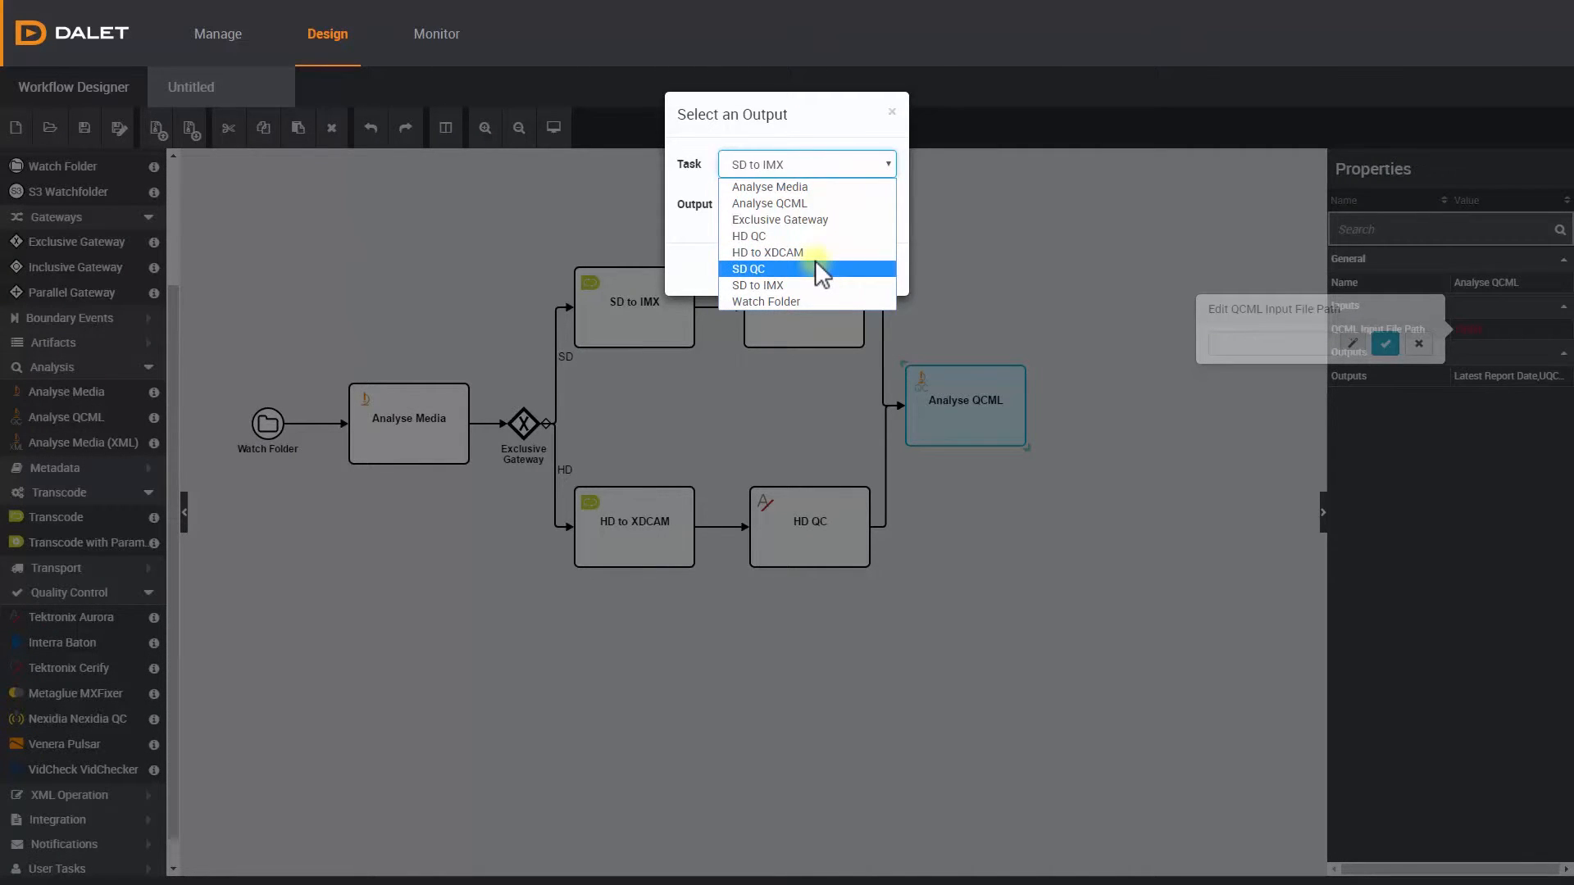
{"action": "left_click", "coordinate": [815, 269]}
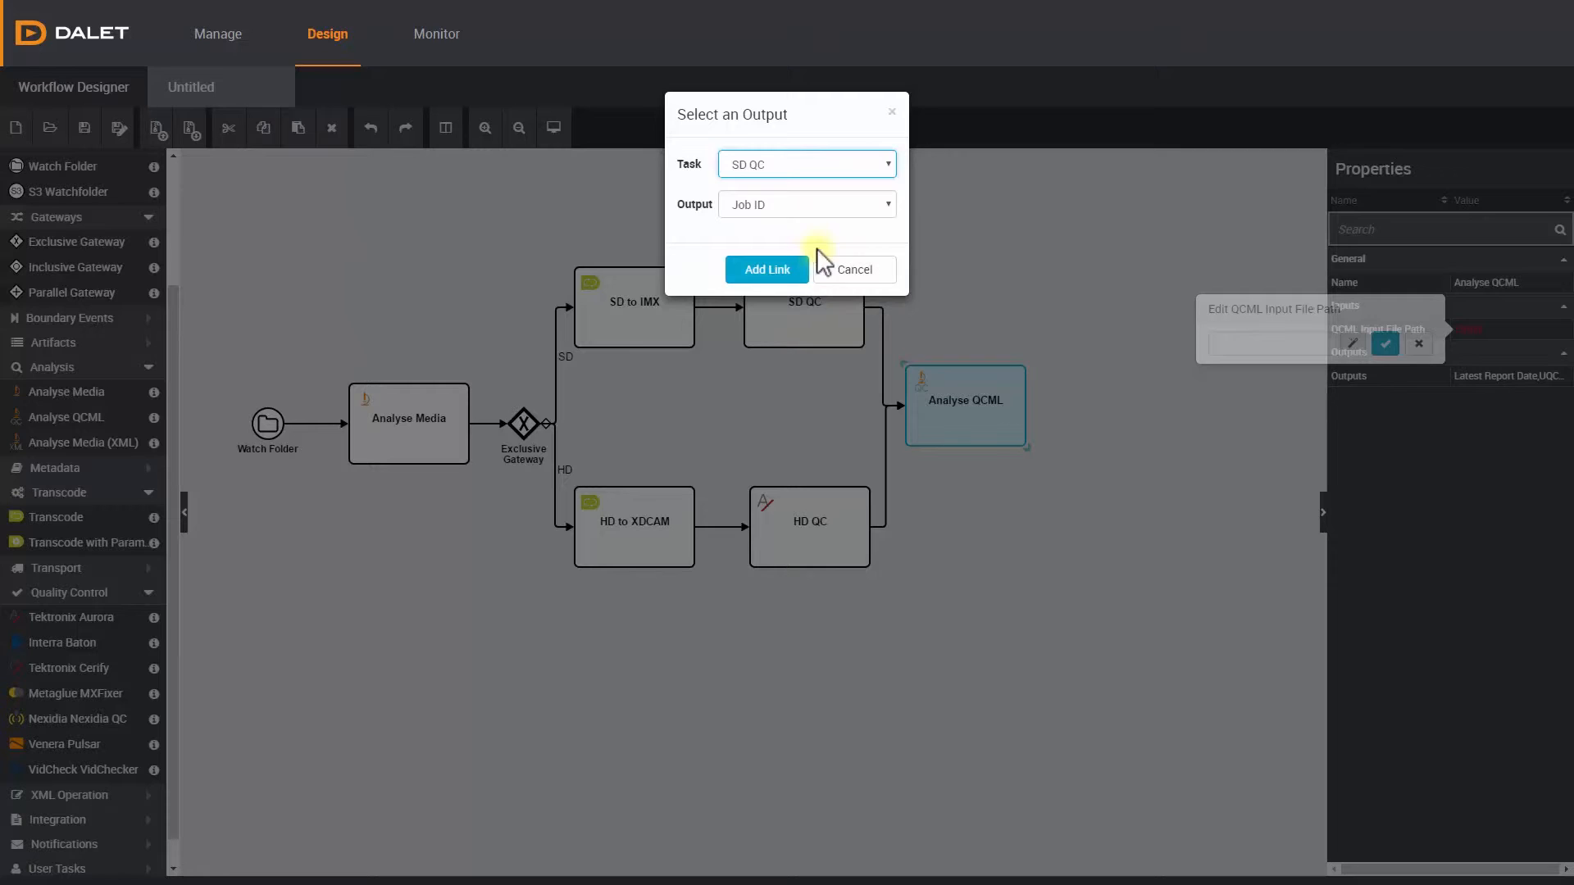
{"action": "left_click", "coordinate": [843, 202]}
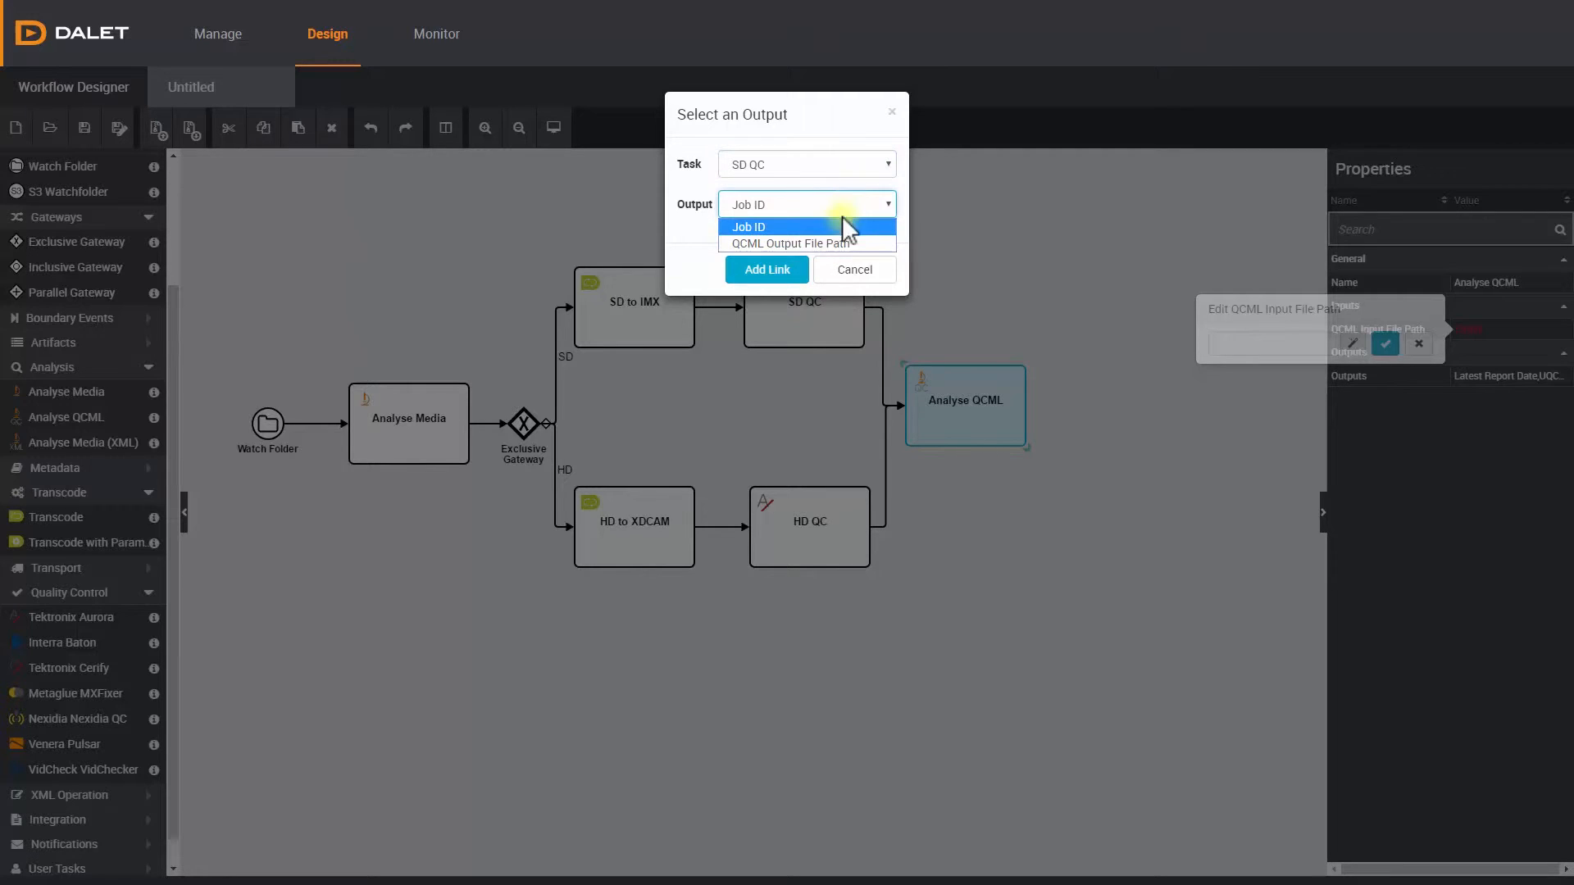
{"action": "left_click", "coordinate": [840, 237]}
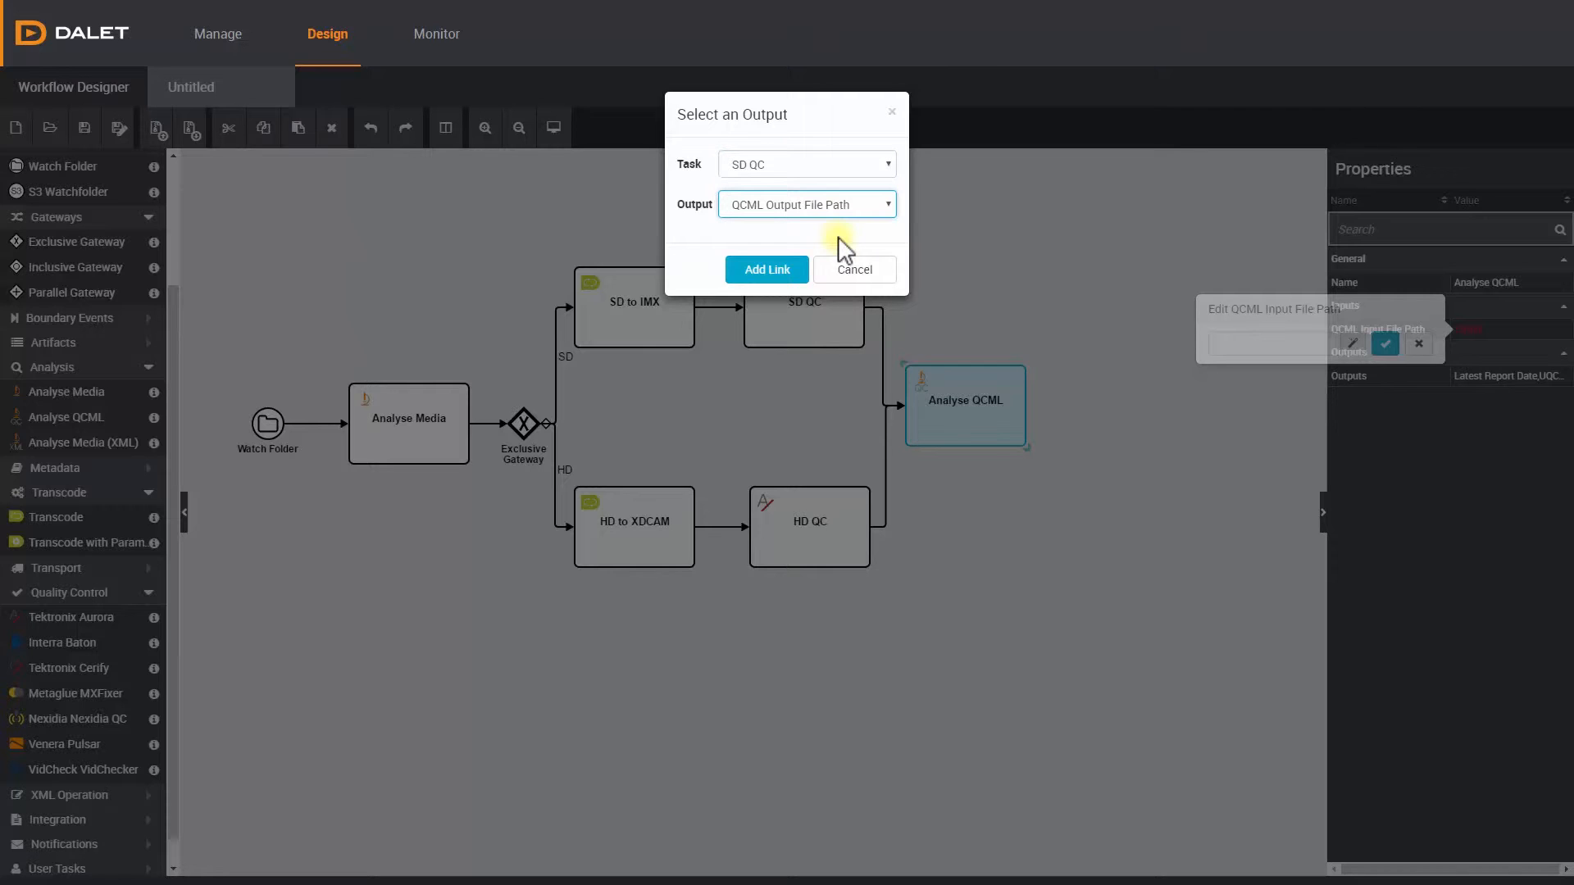
{"action": "left_click", "coordinate": [780, 273]}
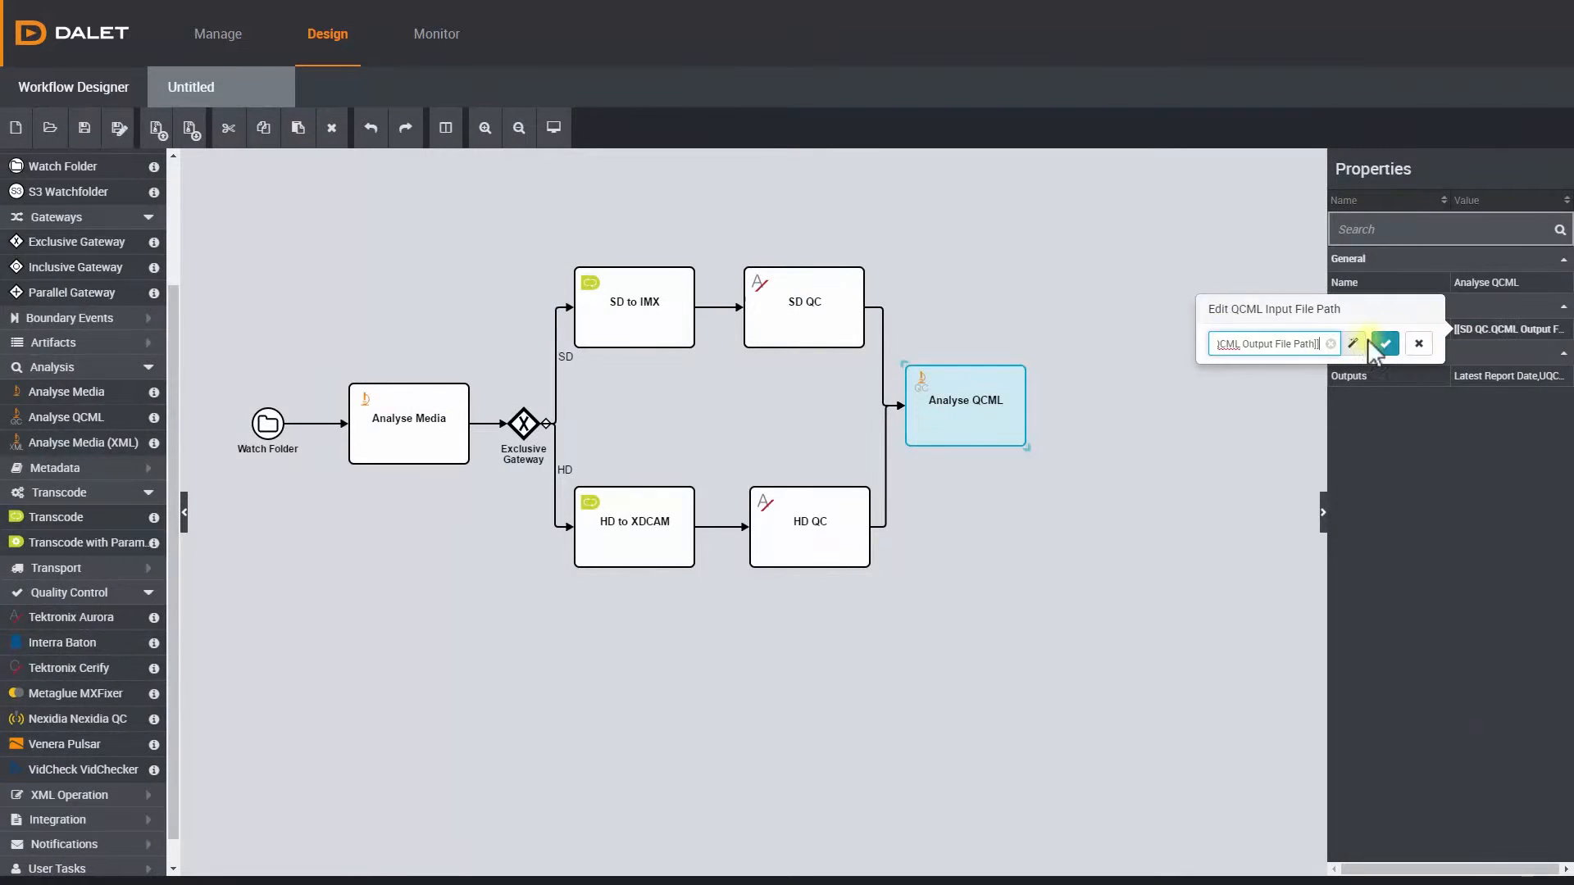
Add the QCML Output File Path of the HD QC task as a second link in Analyse QCML's input file path
{"action": "left_click", "coordinate": [1352, 344]}
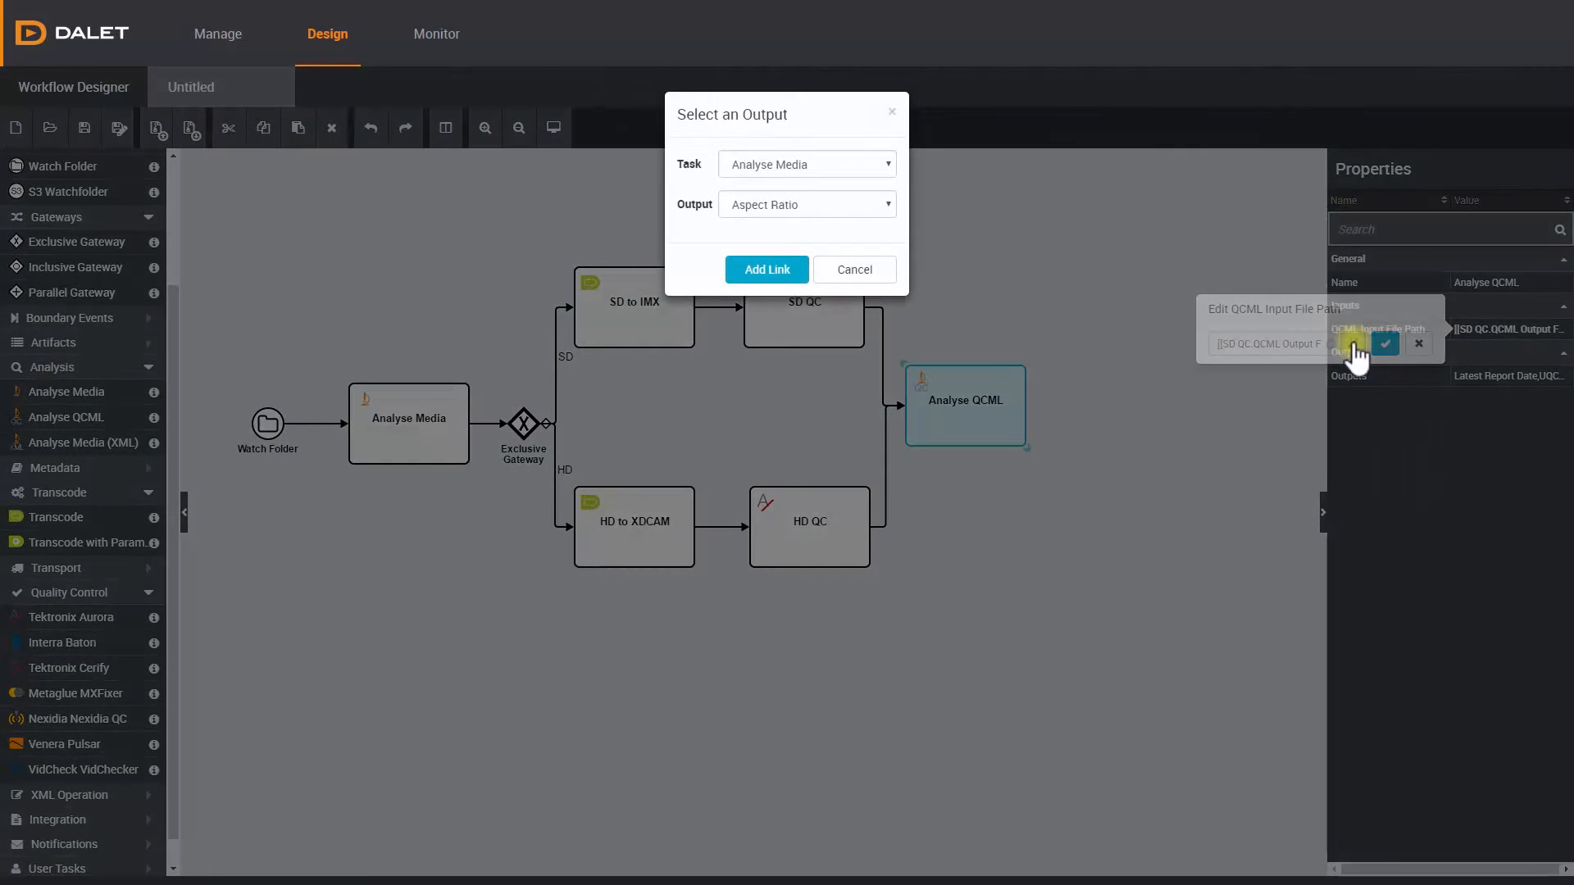
{"action": "left_click", "coordinate": [887, 166]}
{"action": "left_click", "coordinate": [863, 235]}
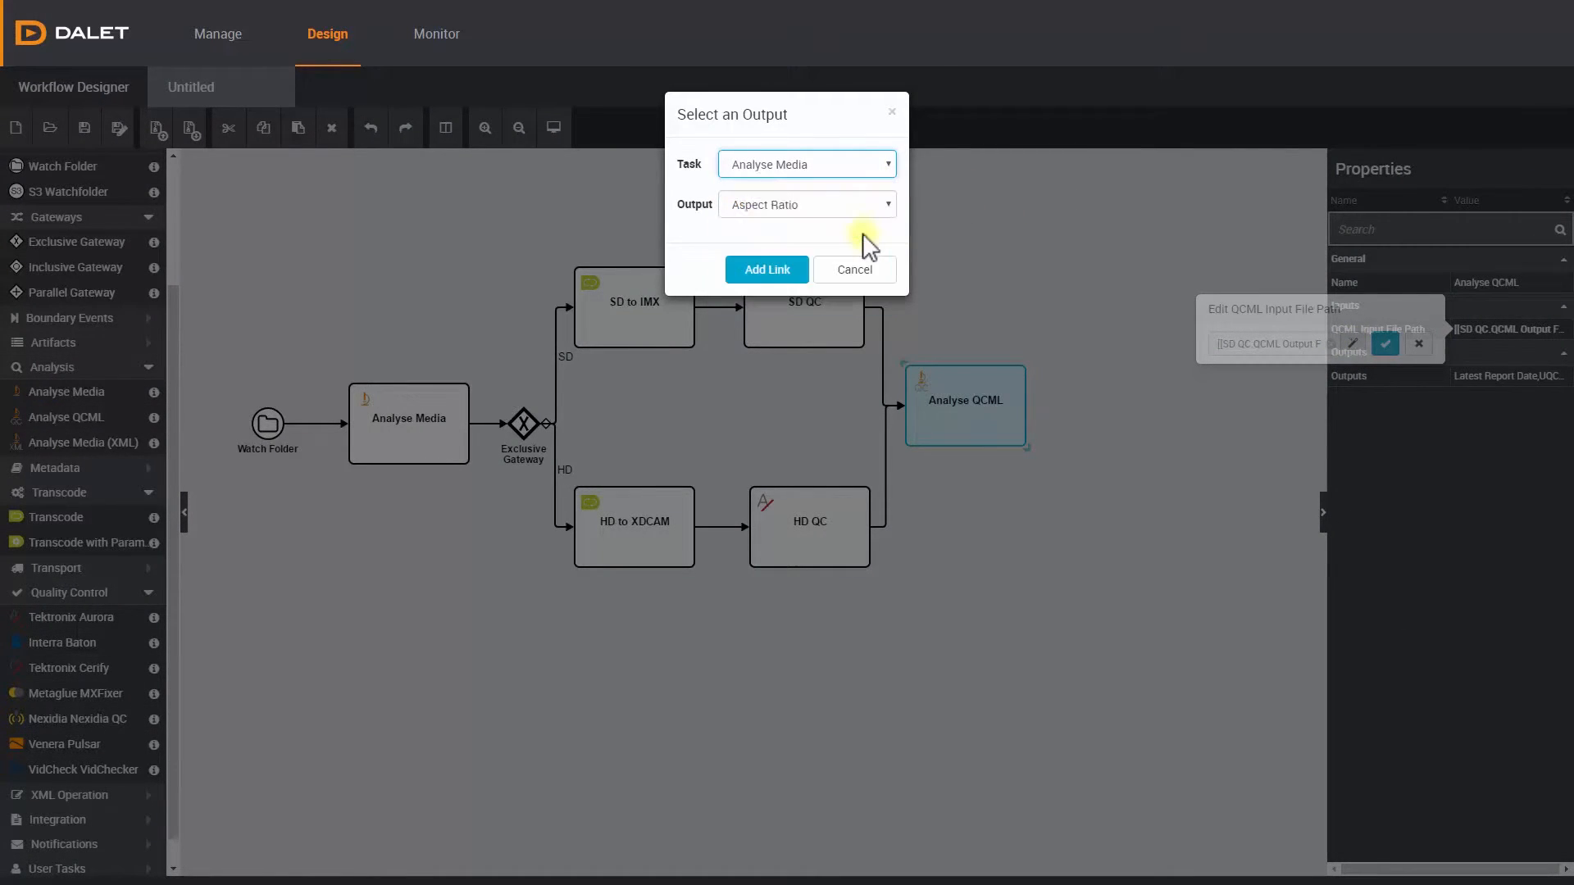
{"action": "left_click", "coordinate": [844, 205]}
{"action": "left_click", "coordinate": [844, 239]}
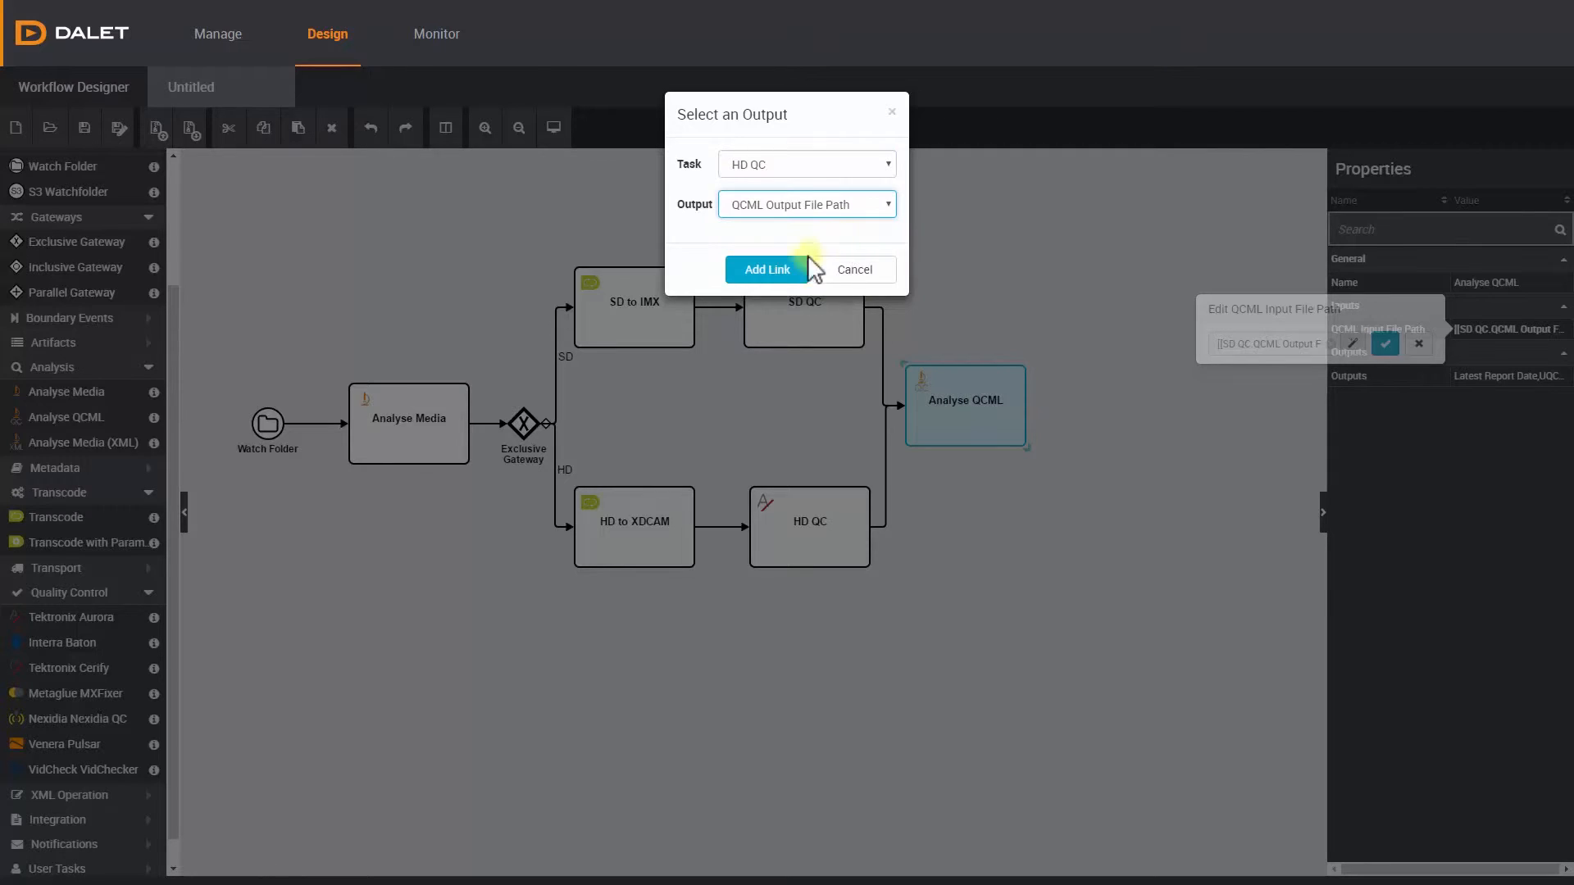
{"action": "left_click", "coordinate": [769, 270]}
{"action": "left_click", "coordinate": [1387, 345]}
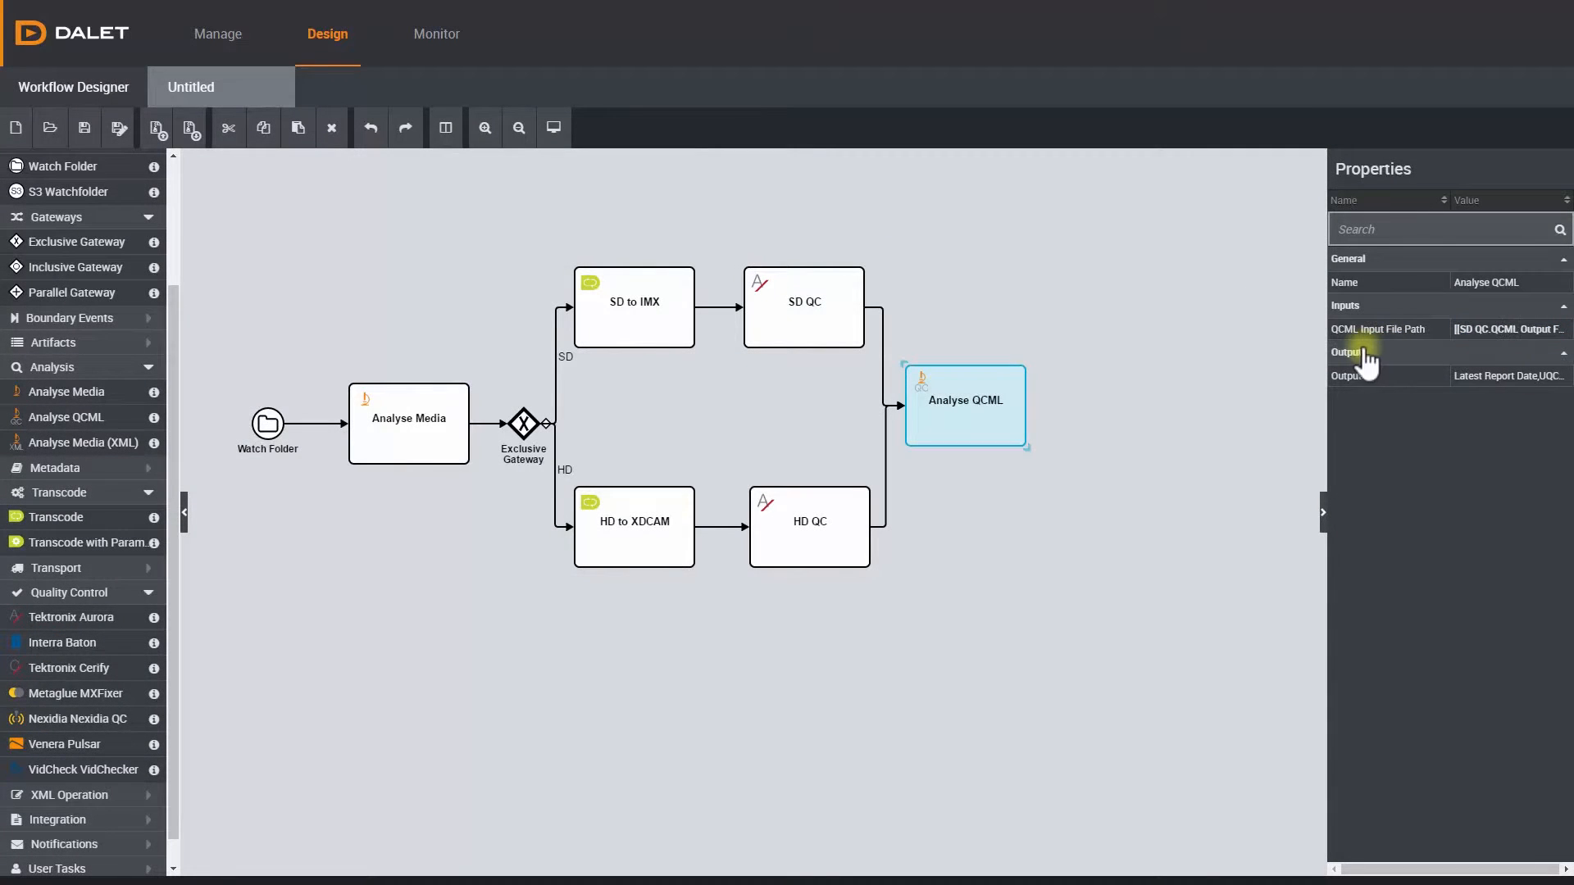
Add an exclusive gateway connected after Analyse QCML and place a Manual QC task below and beyond it
{"action": "left_click_drag", "start_coordinate": [125, 238], "coordinate": [1074, 405]}
{"action": "left_click", "coordinate": [1074, 407]}
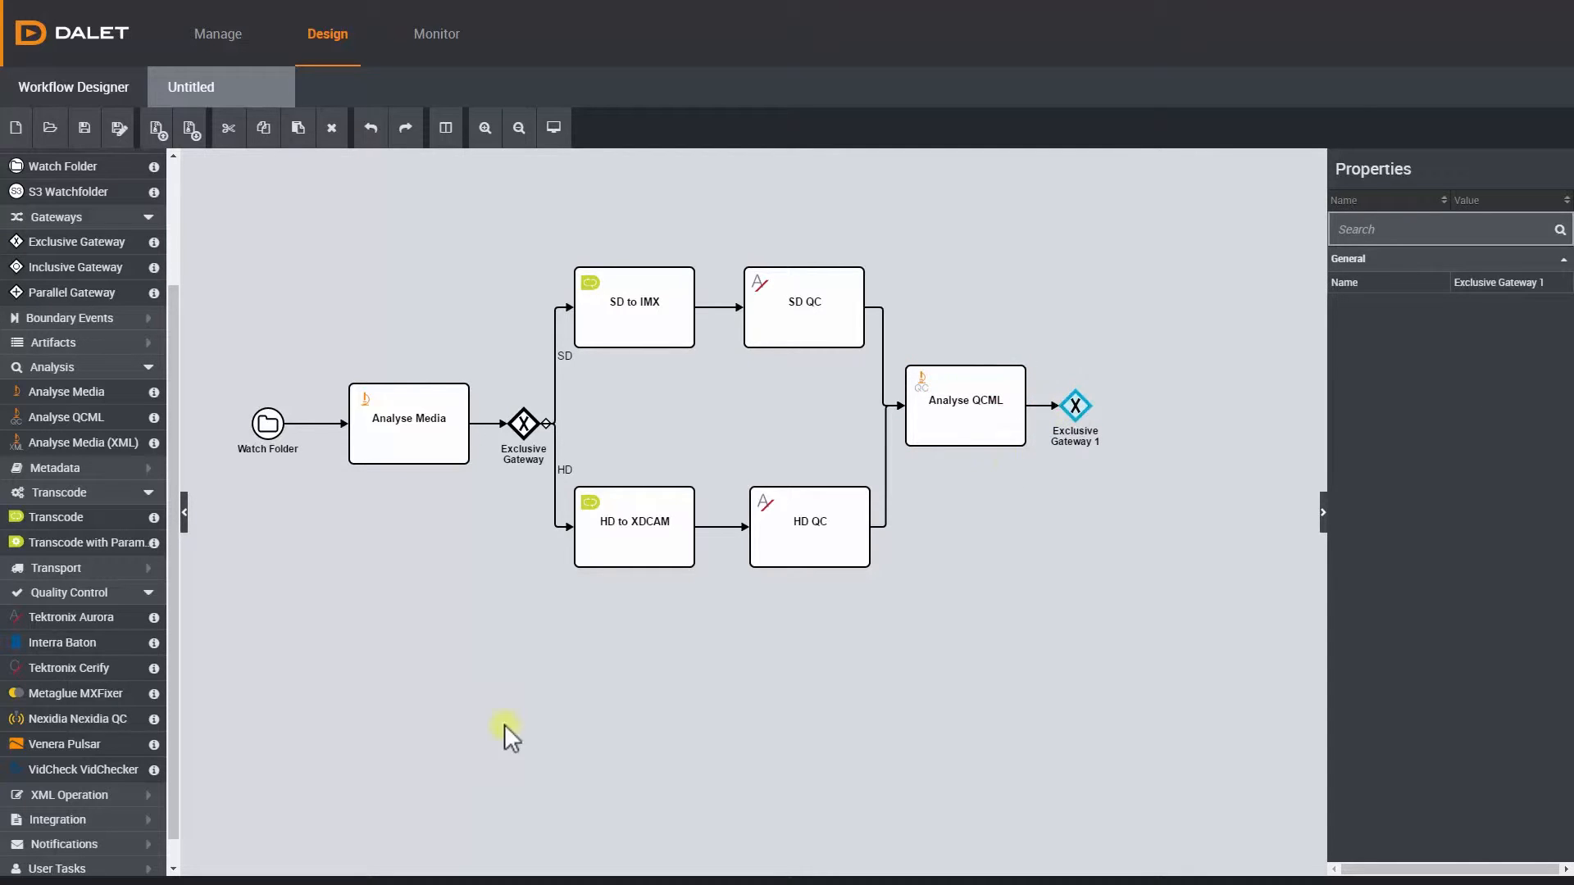
{"action": "scroll", "coordinate": [115, 844], "scroll_direction": "down", "scroll_amount": 1}
{"action": "left_click", "coordinate": [112, 839]}
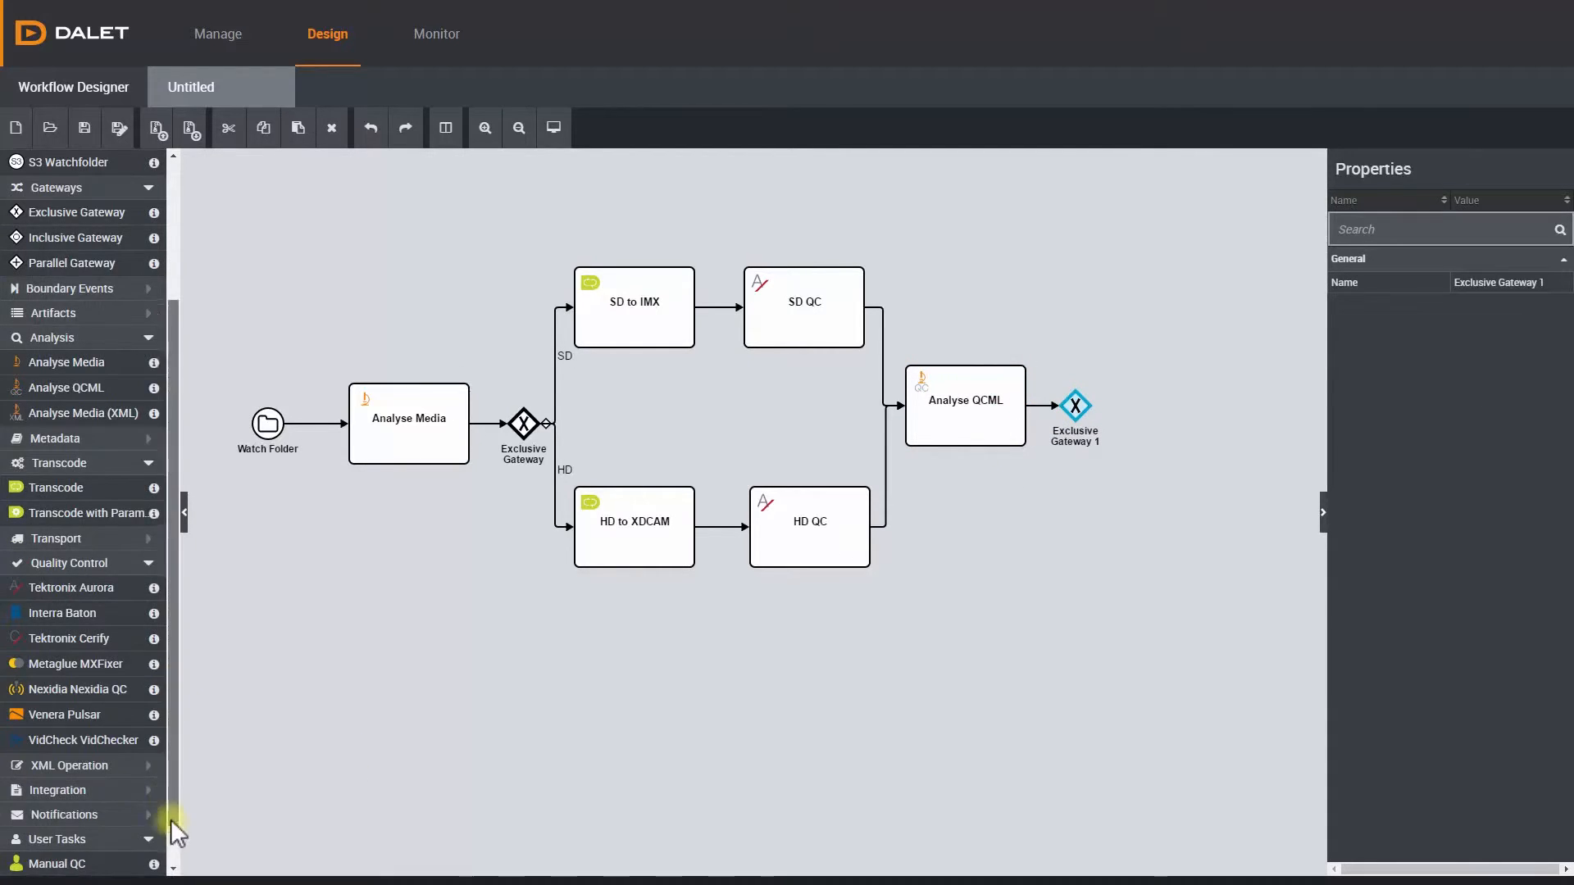
{"action": "left_click_drag", "start_coordinate": [172, 823], "coordinate": [172, 850]}
{"action": "left_click_drag", "start_coordinate": [120, 813], "coordinate": [1136, 531]}
Add a Move task above Manual QC and connect the second exclusive gateway to both Move and Manual QC
{"action": "left_click", "coordinate": [146, 499]}
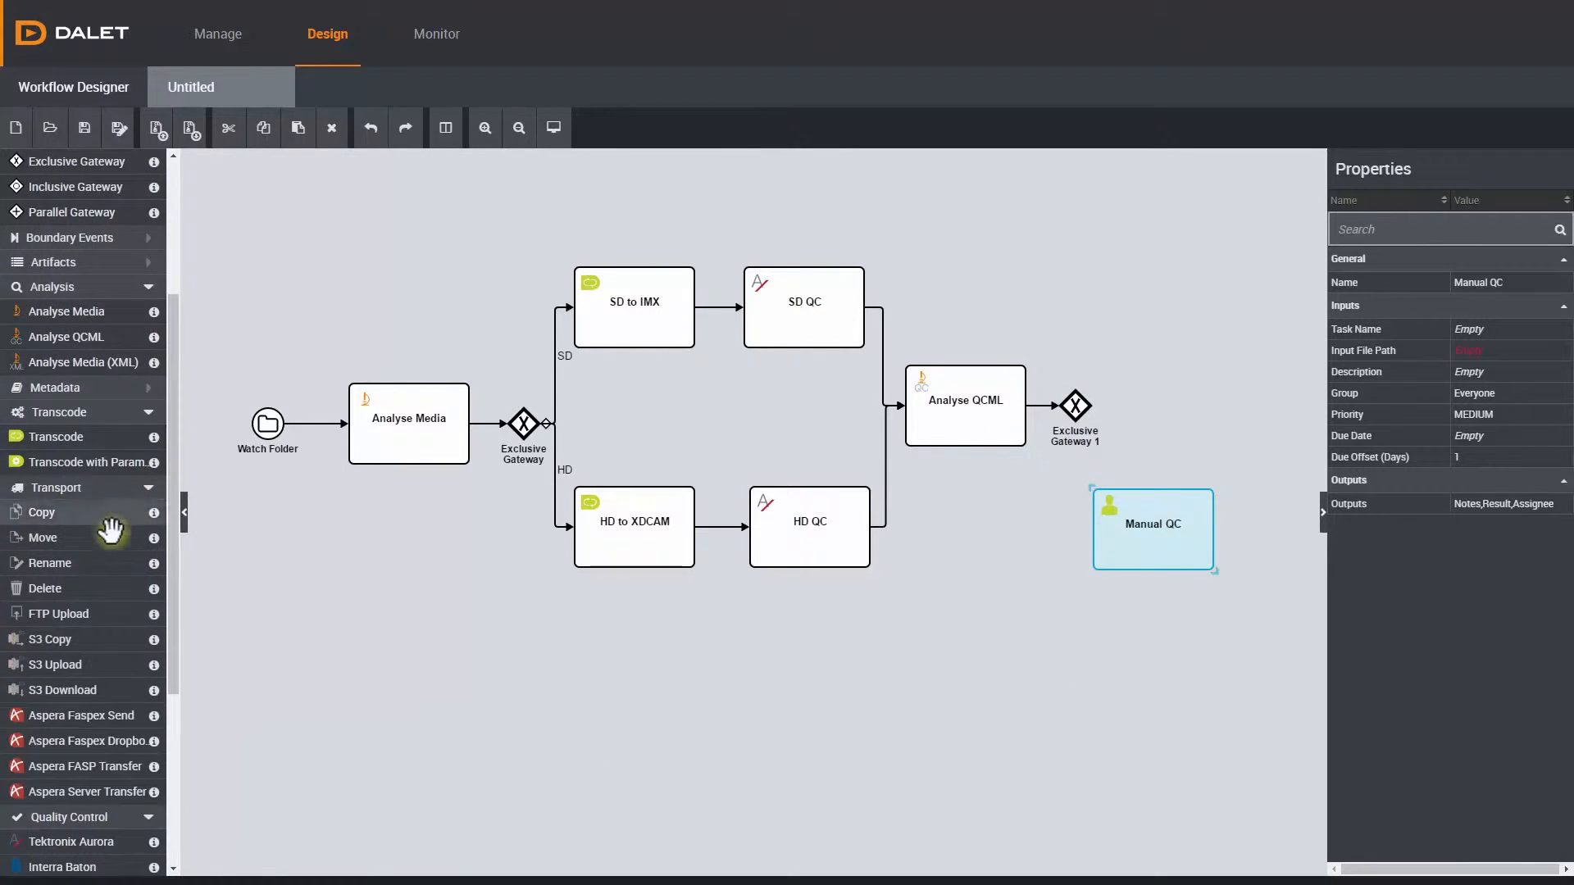
{"action": "mouse_move", "coordinate": [41, 513]}
{"action": "left_mouse_down"}
{"action": "mouse_move", "coordinate": [727, 500]}
{"action": "mouse_move", "coordinate": [1156, 320]}
{"action": "left_mouse_up"}
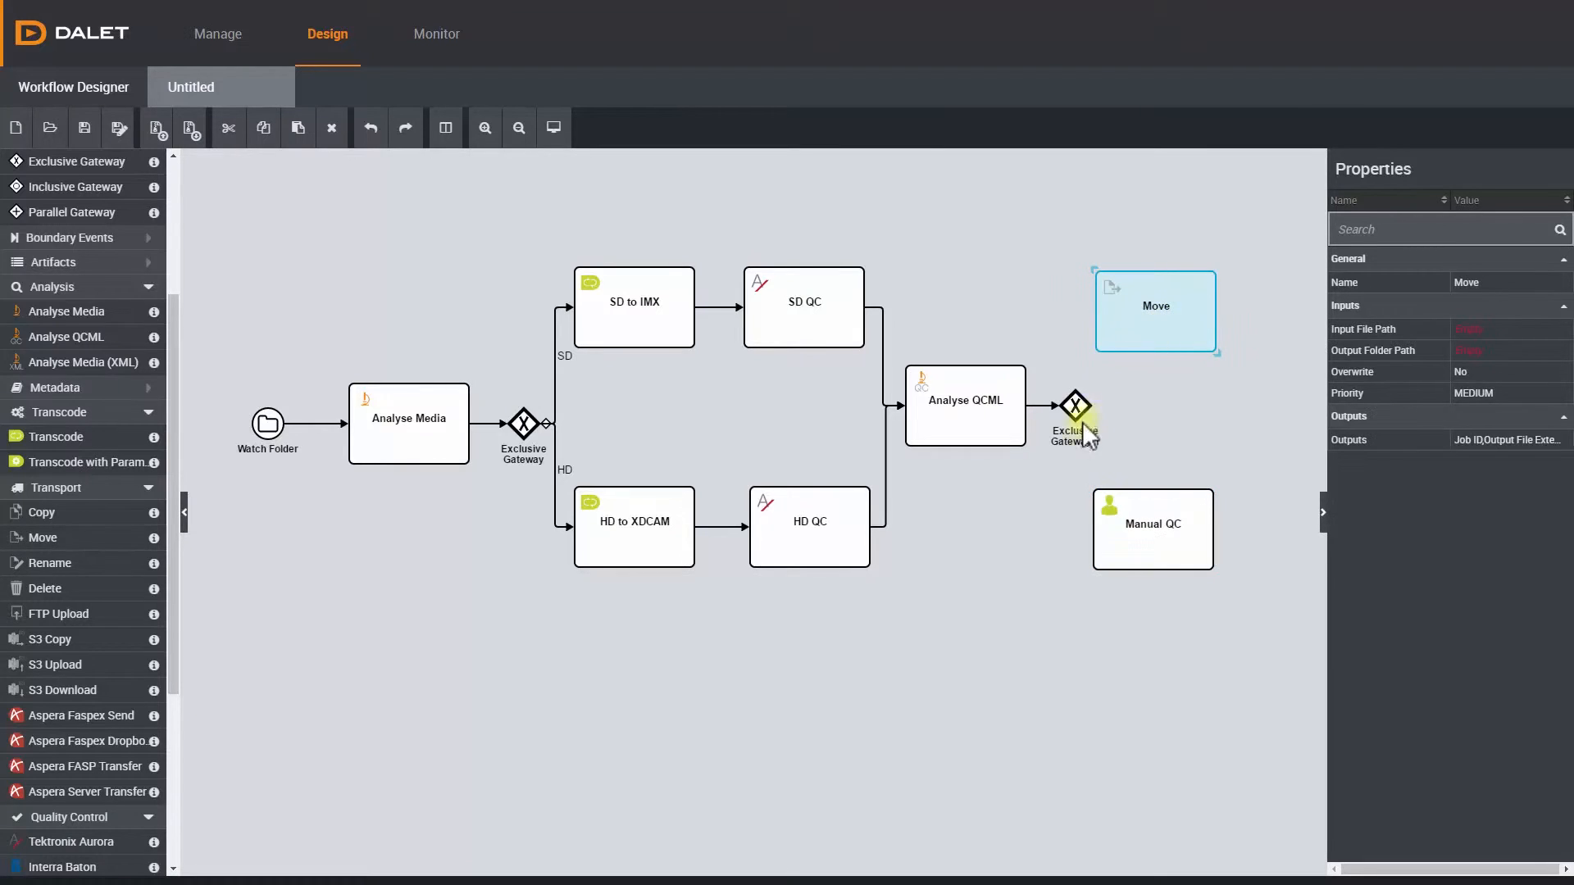
{"action": "mouse_move", "coordinate": [1076, 405]}
{"action": "left_mouse_down"}
{"action": "mouse_move", "coordinate": [1129, 311]}
{"action": "mouse_move", "coordinate": [1153, 311]}
{"action": "left_mouse_up"}
{"action": "left_click", "coordinate": [1148, 311]}
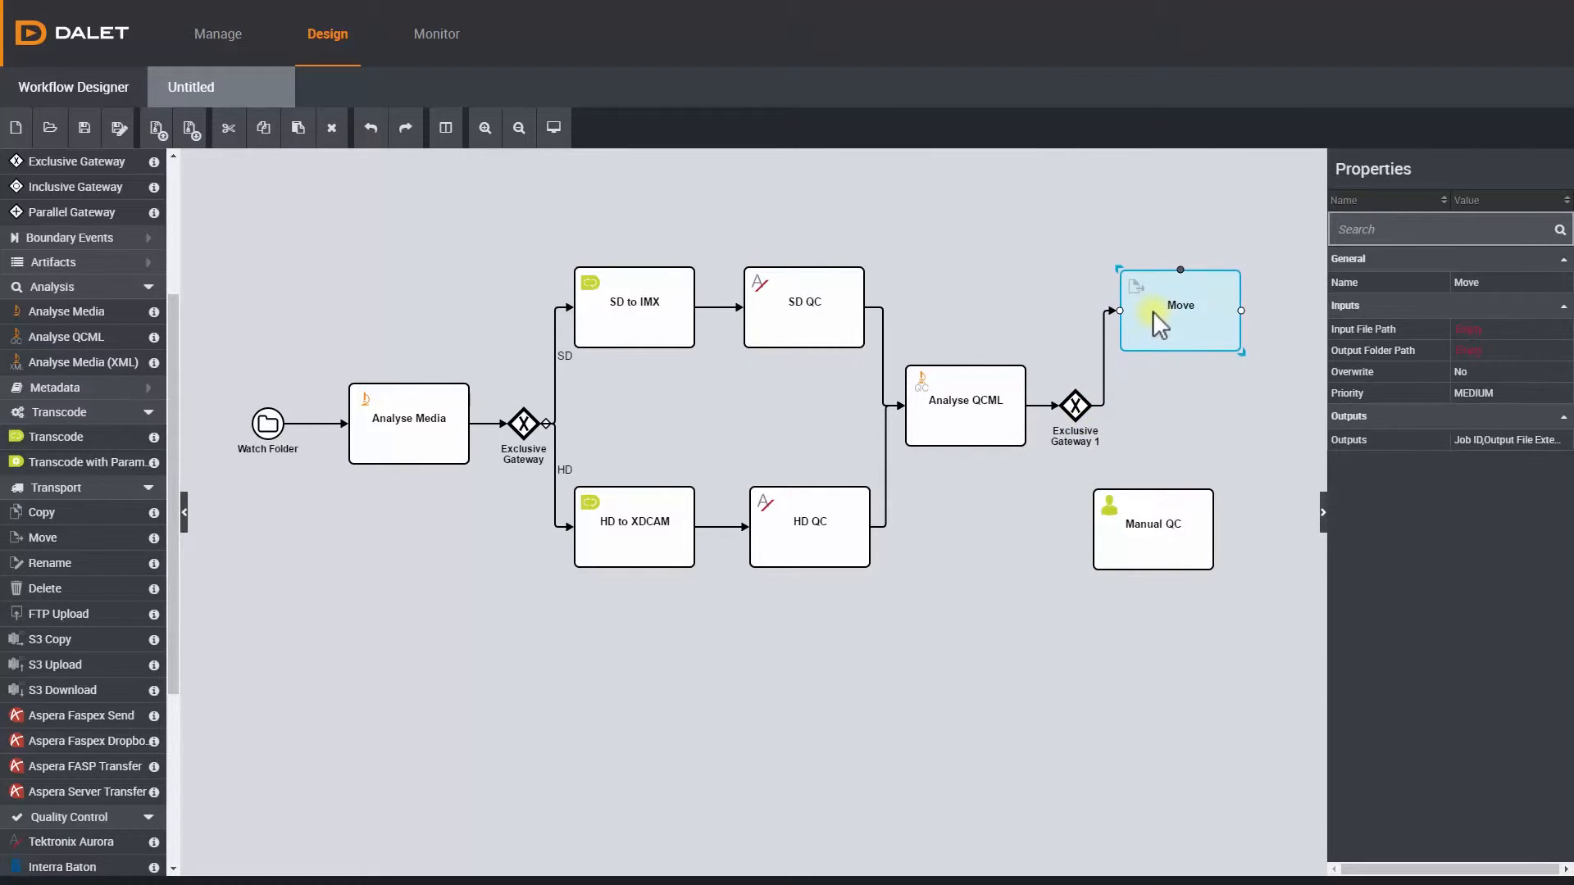
{"action": "left_click_drag", "start_coordinate": [1076, 405], "coordinate": [1148, 525]}
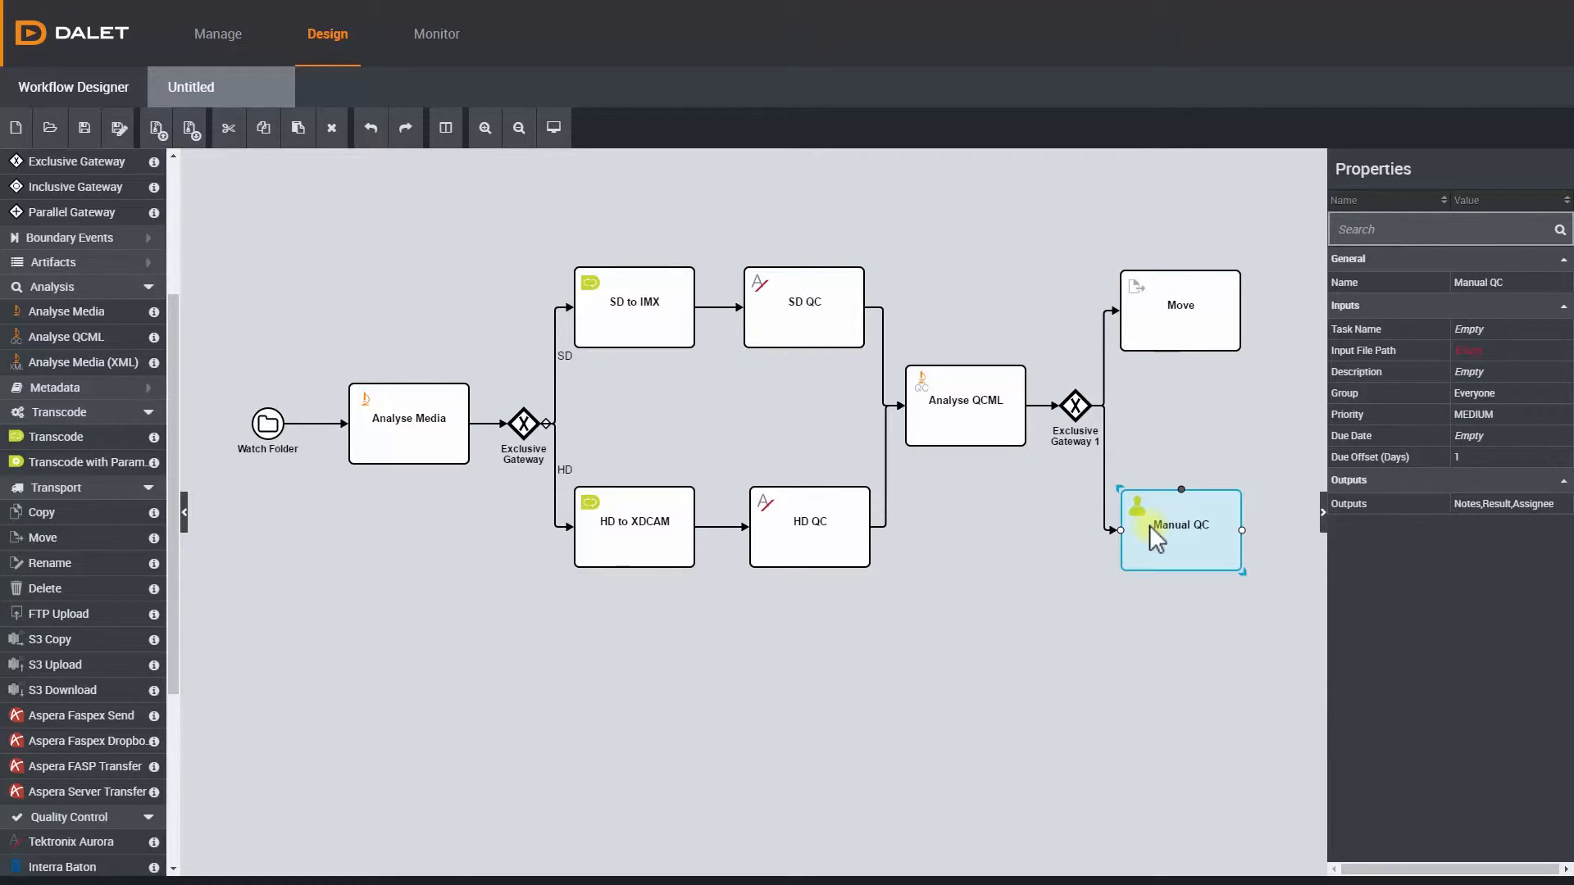
Set the link type of the flow from the second exclusive gateway to Move to Conditional
{"action": "left_click", "coordinate": [1104, 382]}
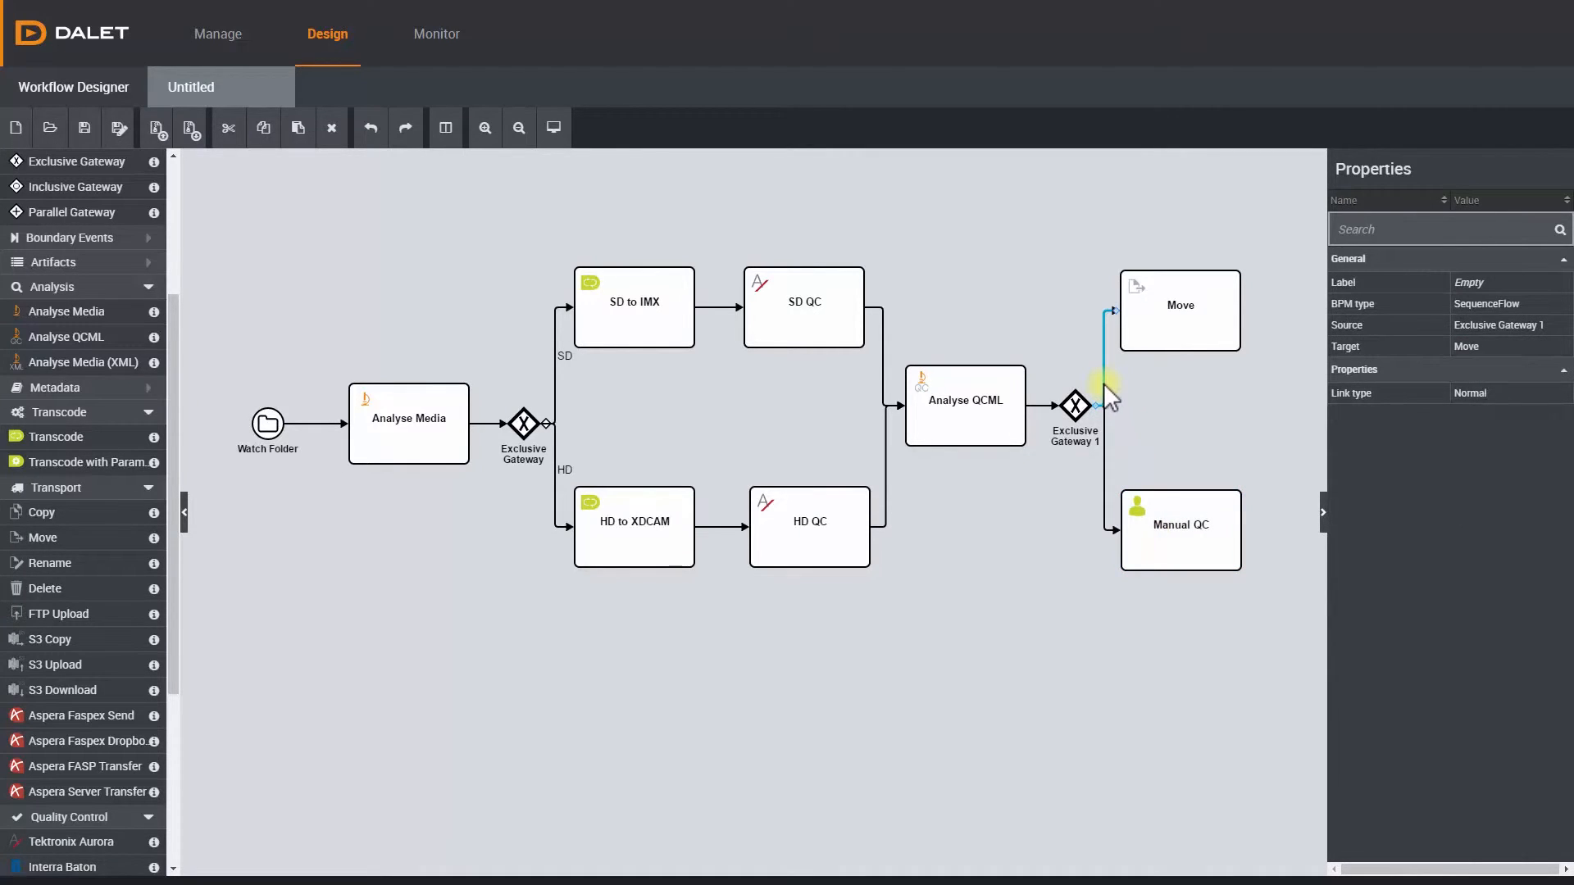
{"action": "left_click", "coordinate": [1473, 396]}
{"action": "left_click", "coordinate": [1353, 410]}
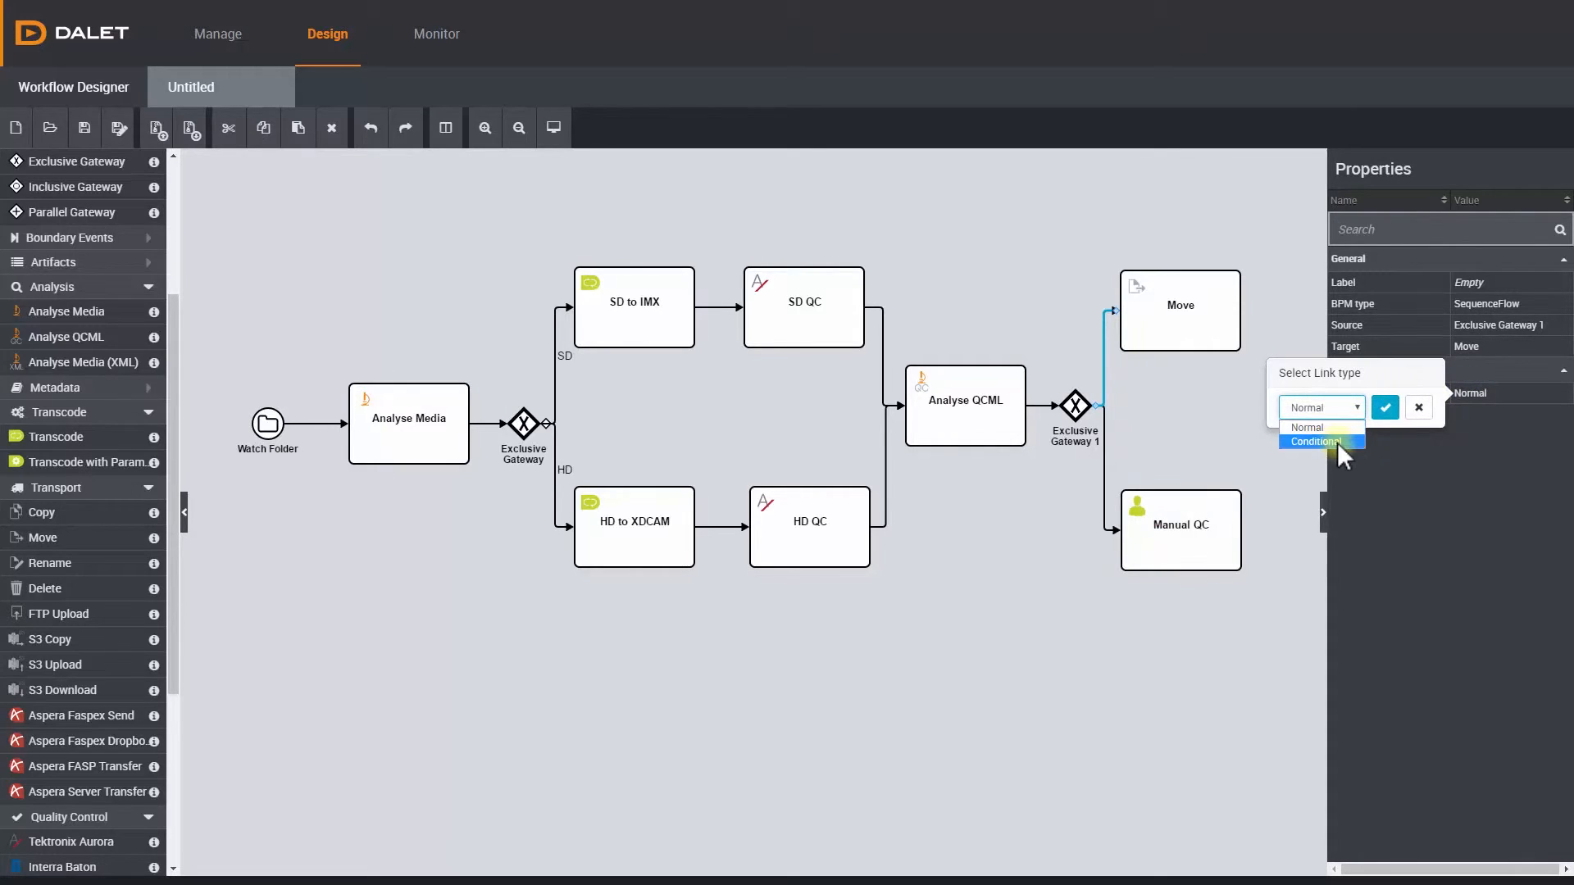
{"action": "left_click", "coordinate": [1349, 441]}
{"action": "left_click", "coordinate": [1385, 407]}
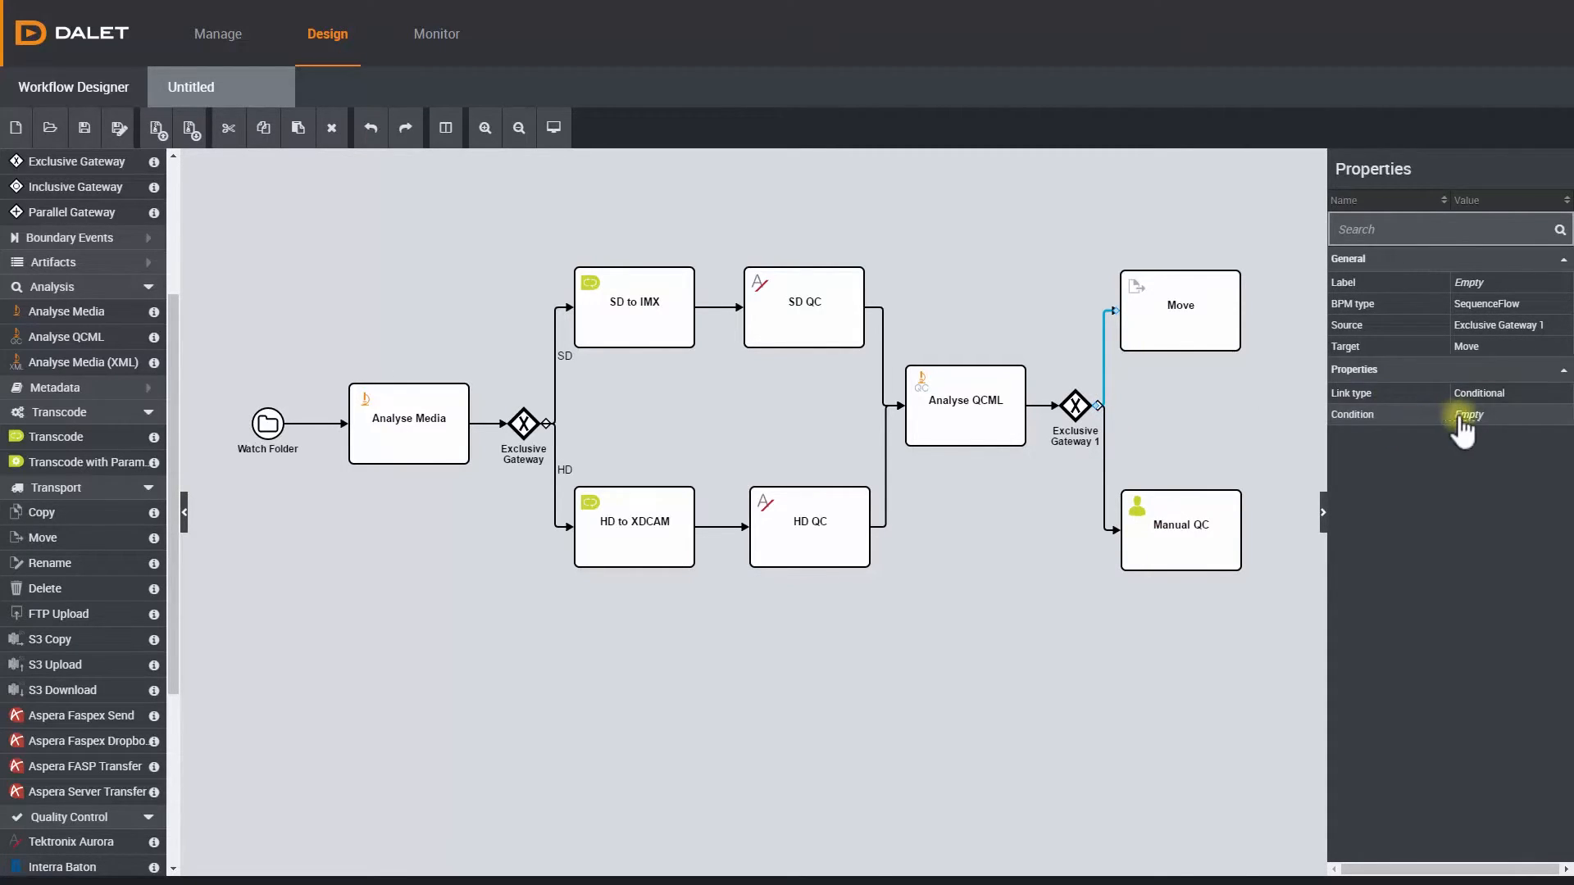
Set the condition of the gateway's link to Move to Analyse QCML's UQC Result Equal "Passed"
{"action": "left_click", "coordinate": [1465, 414]}
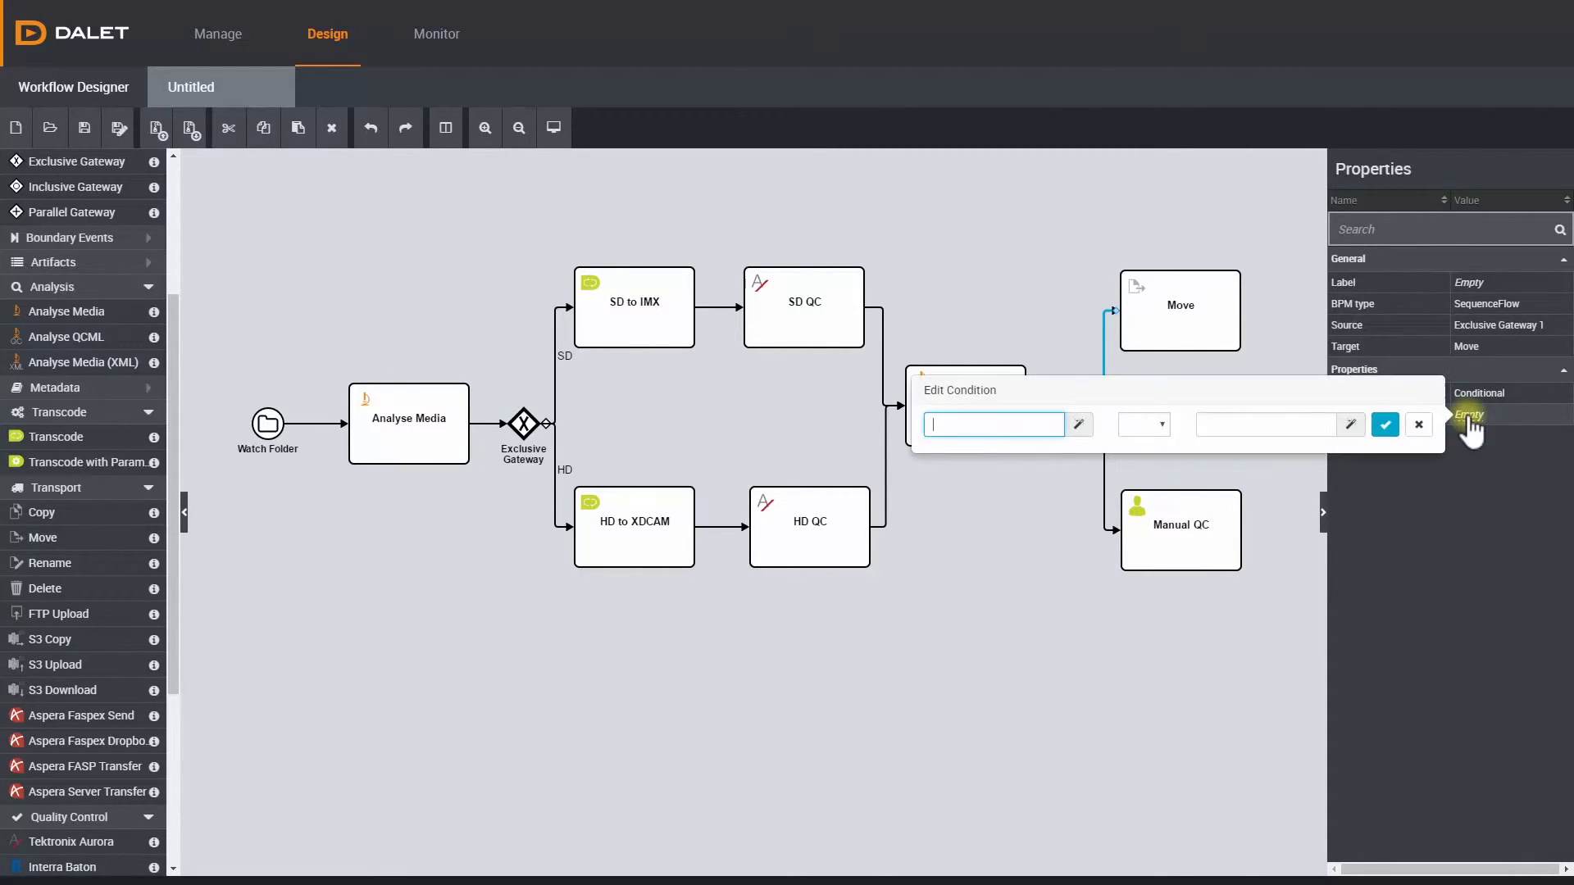
{"action": "left_click", "coordinate": [1081, 424]}
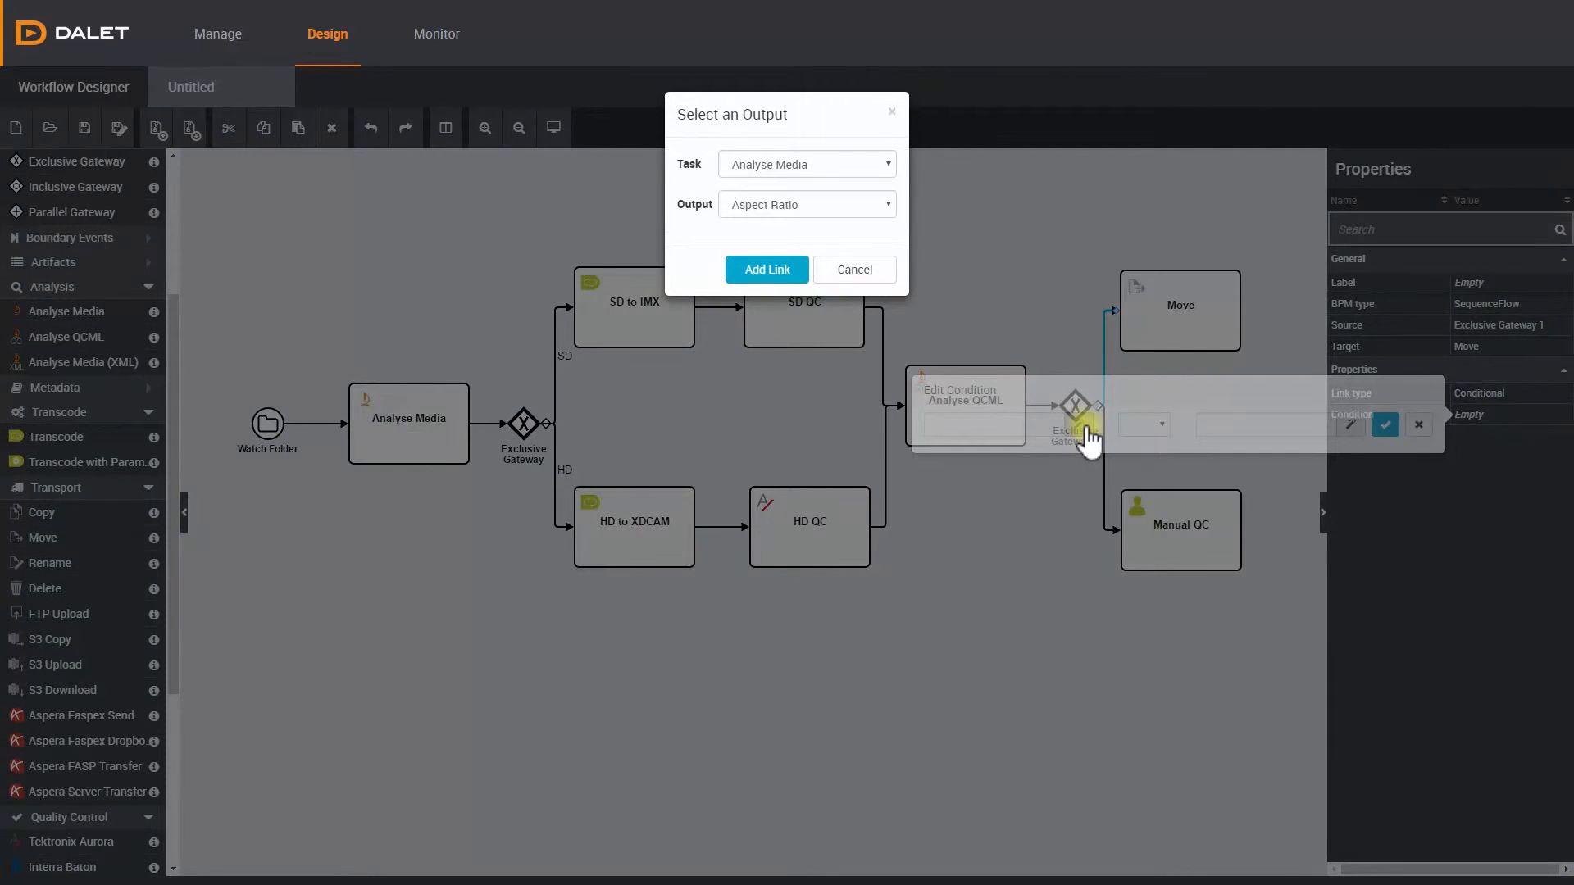
{"action": "left_click", "coordinate": [887, 168]}
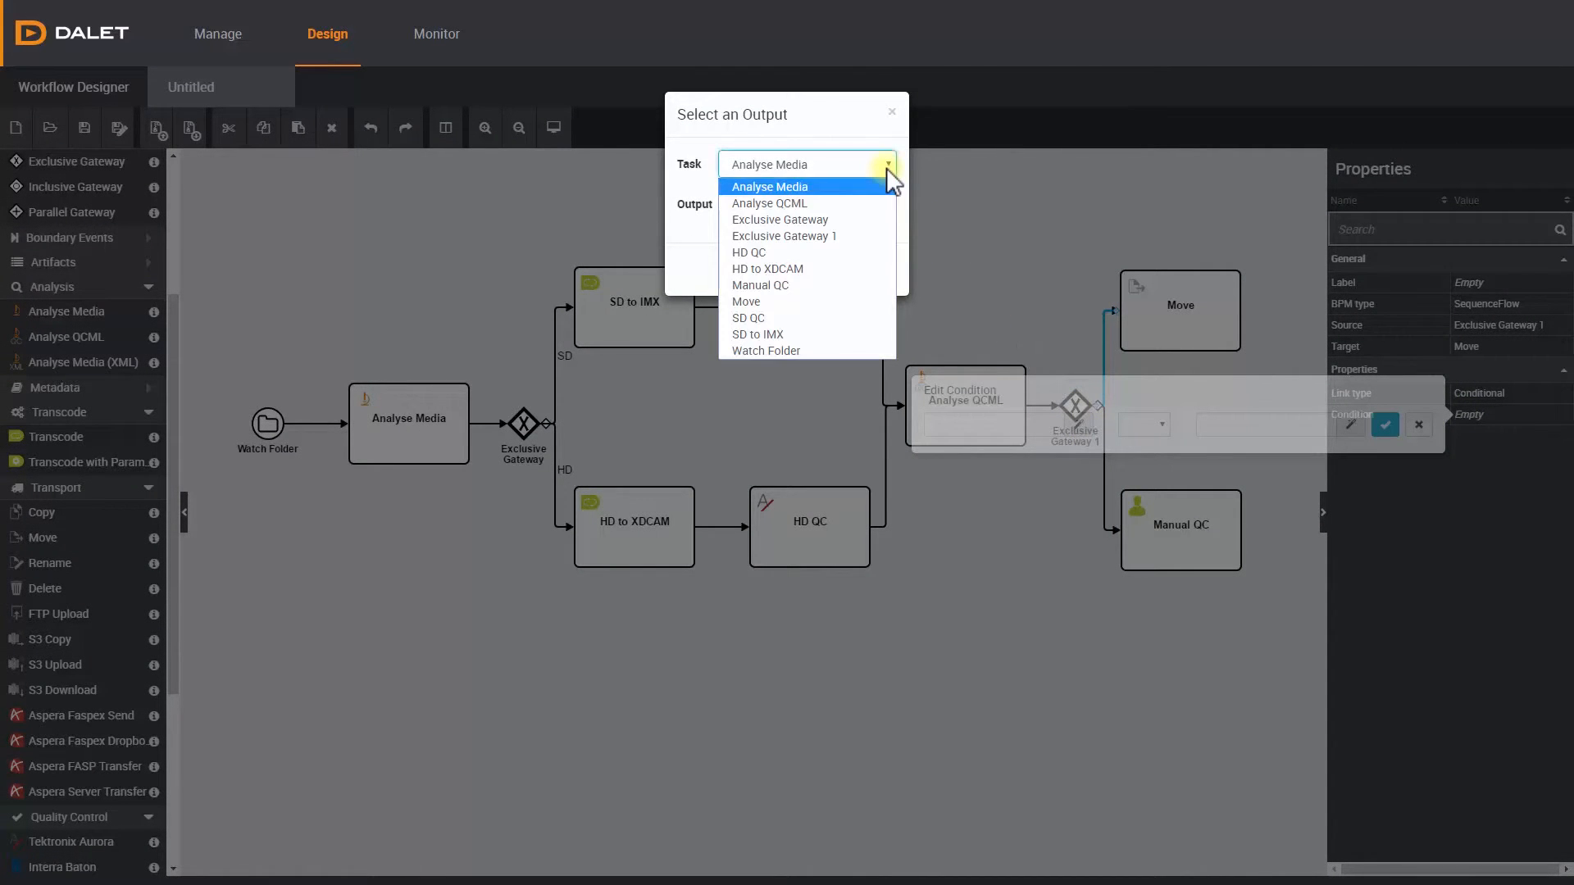
{"action": "left_click", "coordinate": [878, 194]}
{"action": "left_click", "coordinate": [875, 207]}
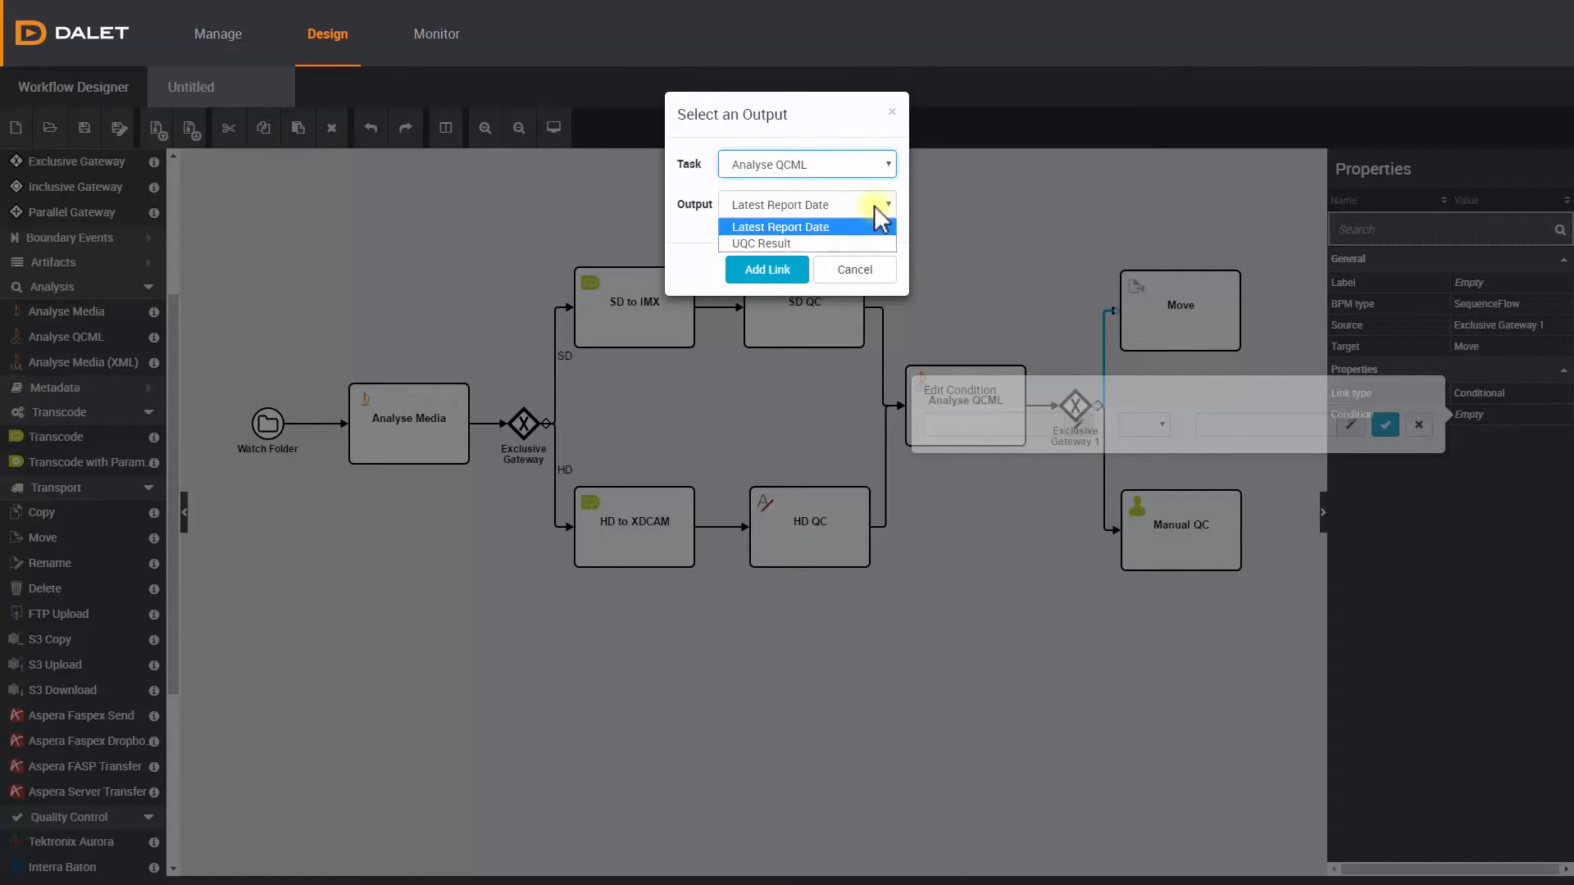
{"action": "left_click", "coordinate": [867, 228]}
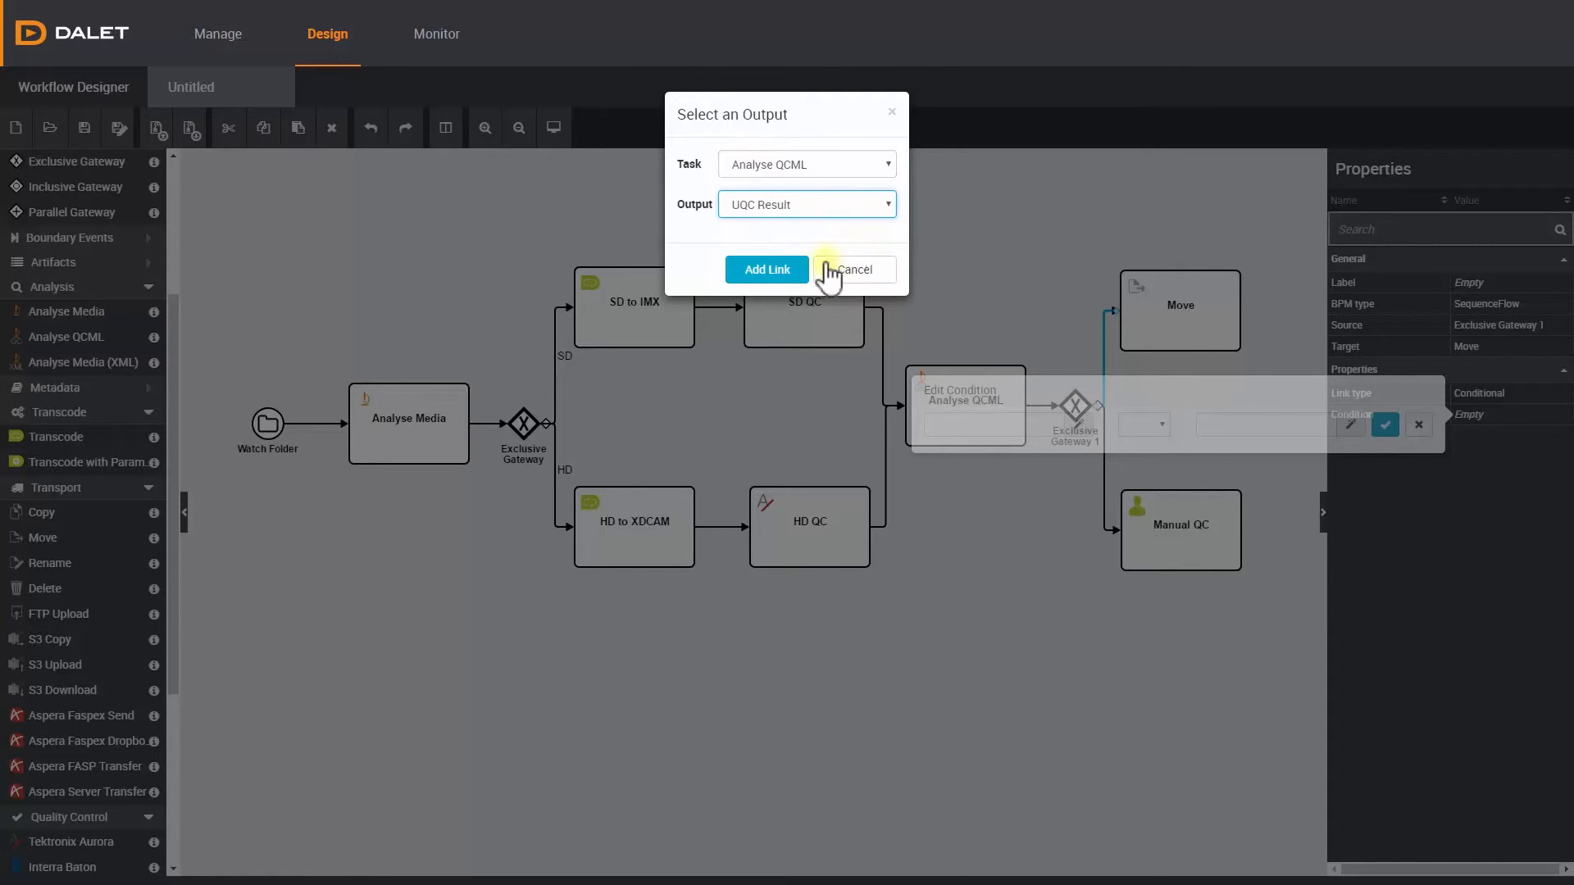
{"action": "left_click", "coordinate": [779, 275]}
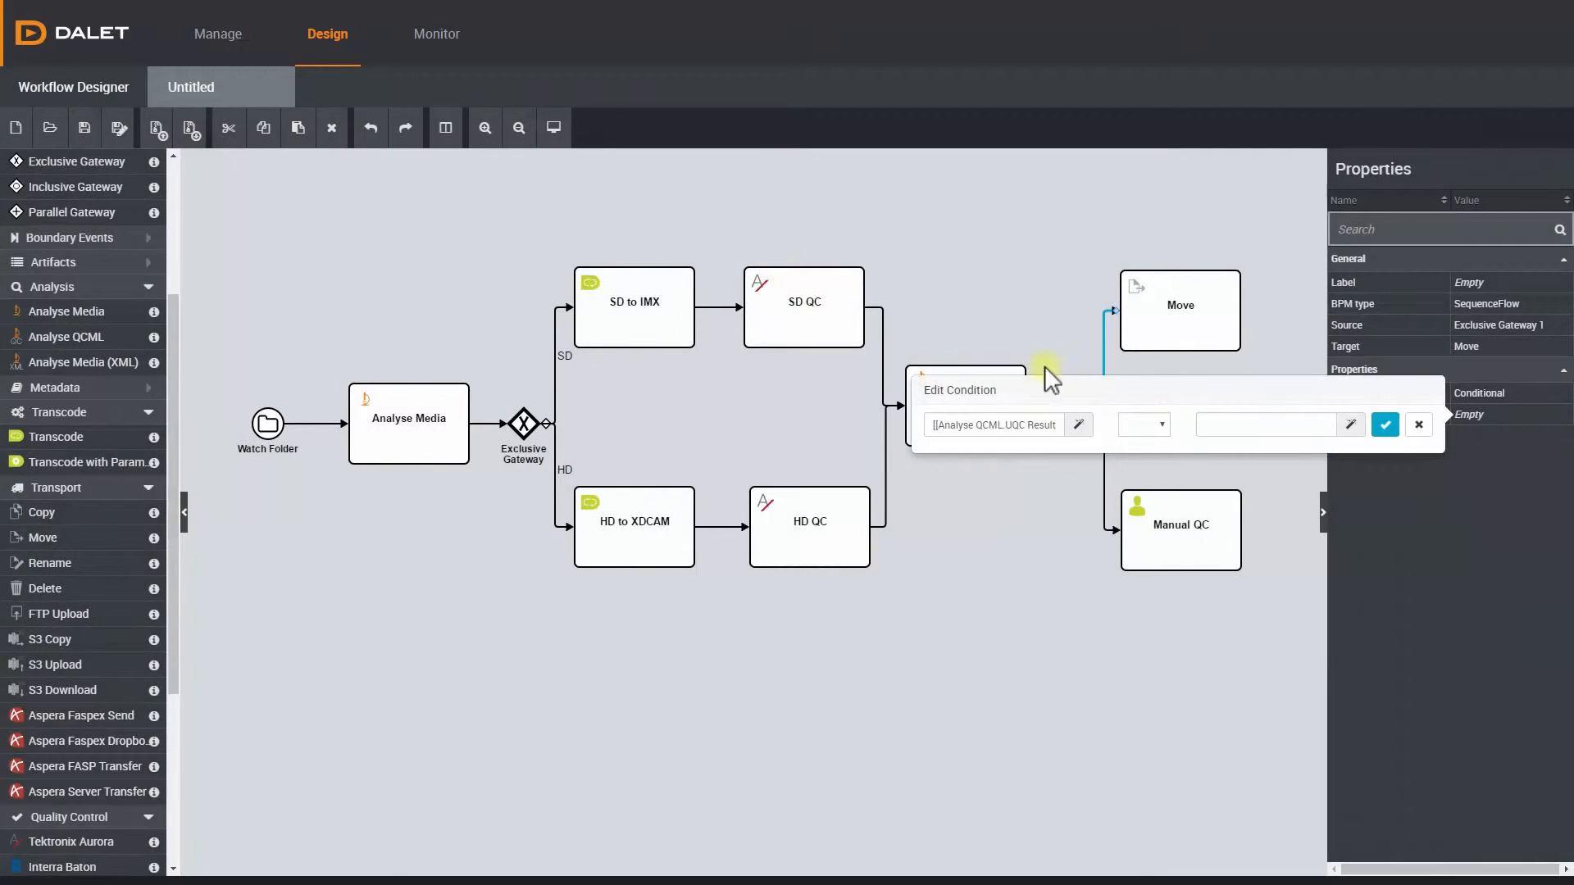
{"action": "left_click", "coordinate": [1149, 419]}
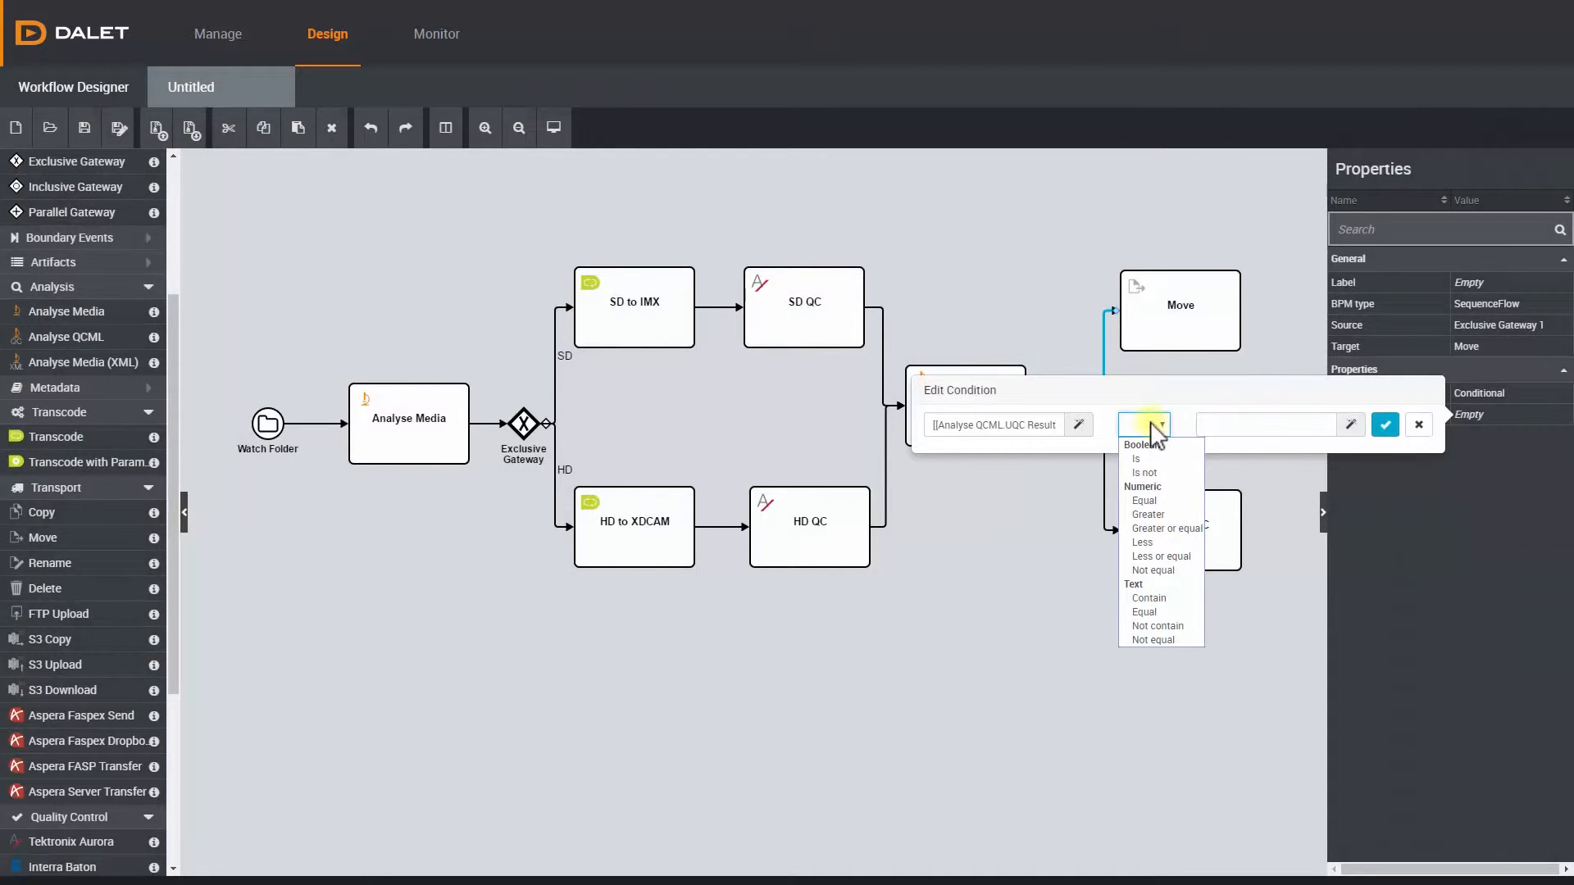
{"action": "left_click", "coordinate": [1143, 500]}
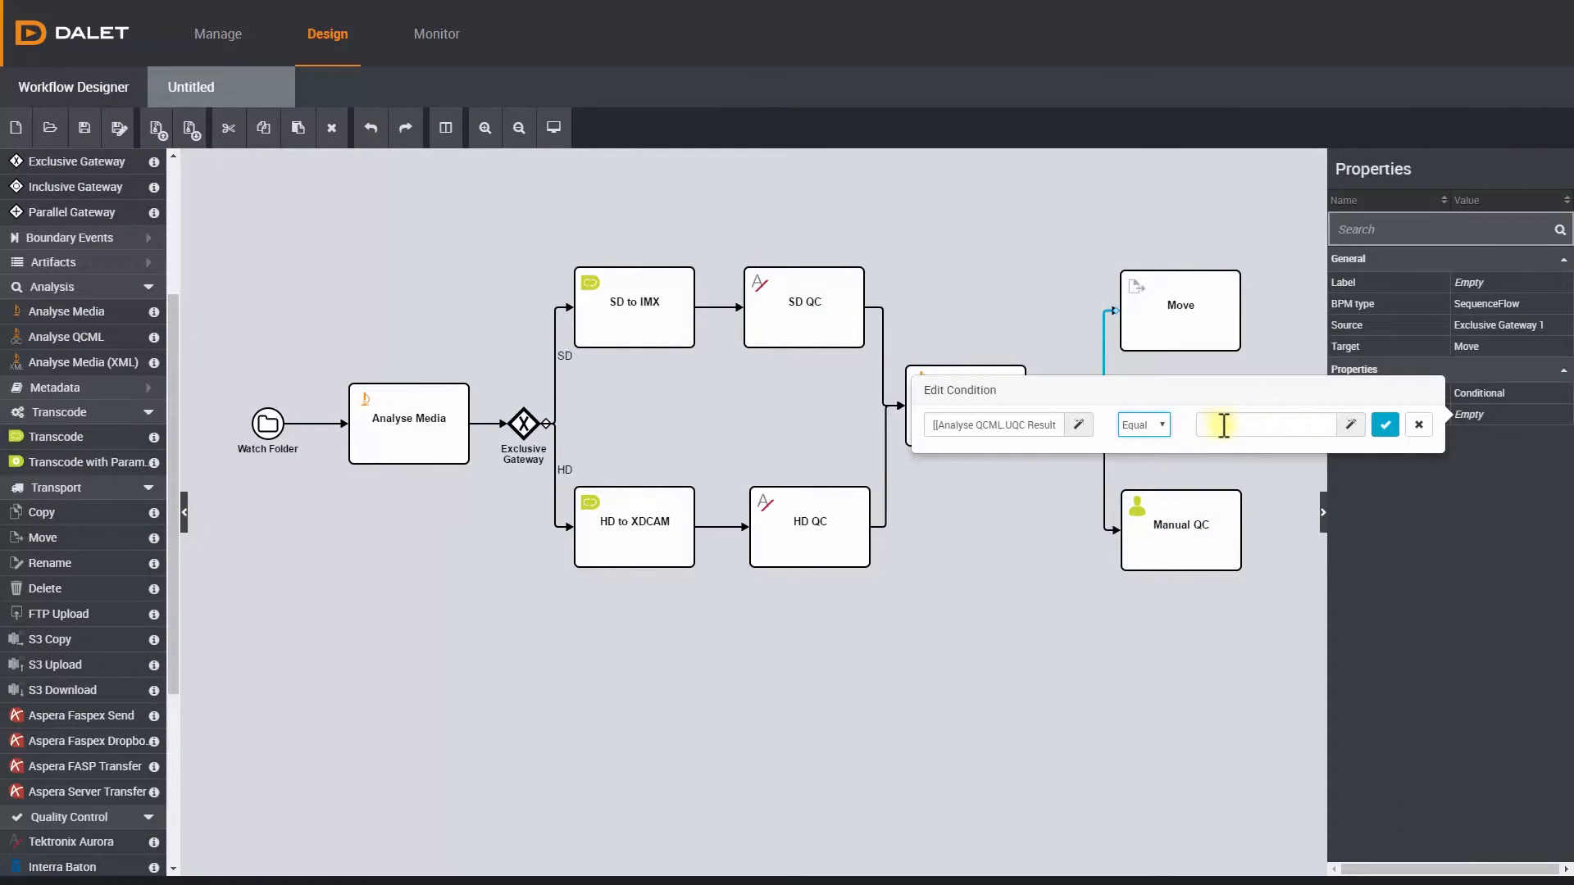
{"action": "left_click", "coordinate": [1222, 425]}
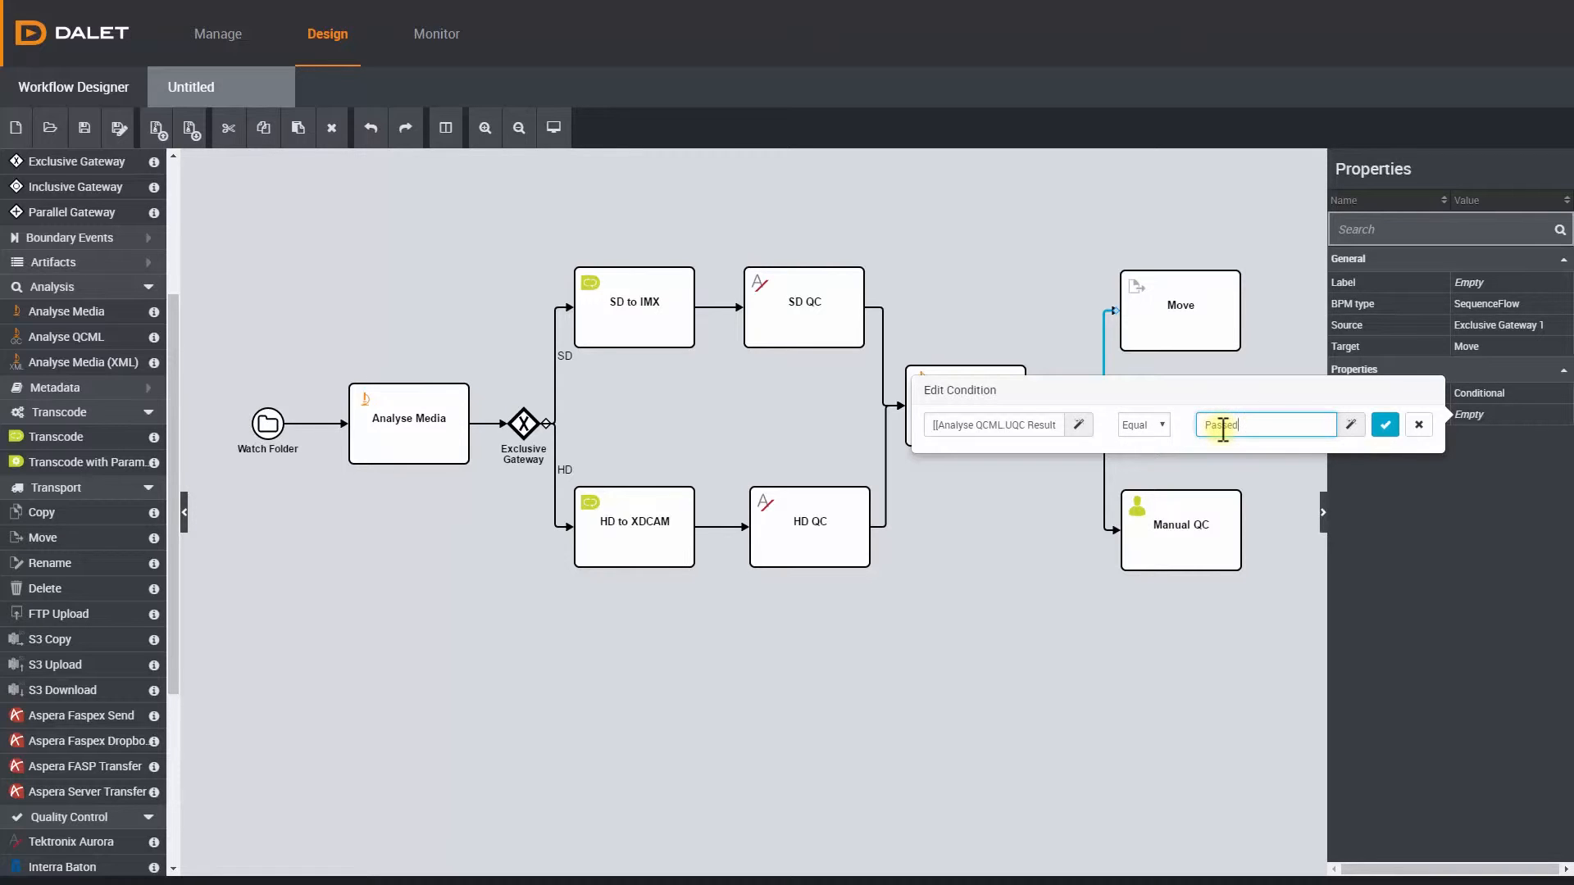
{"action": "type", "text": "Passed"}
{"action": "left_click", "coordinate": [1384, 425]}
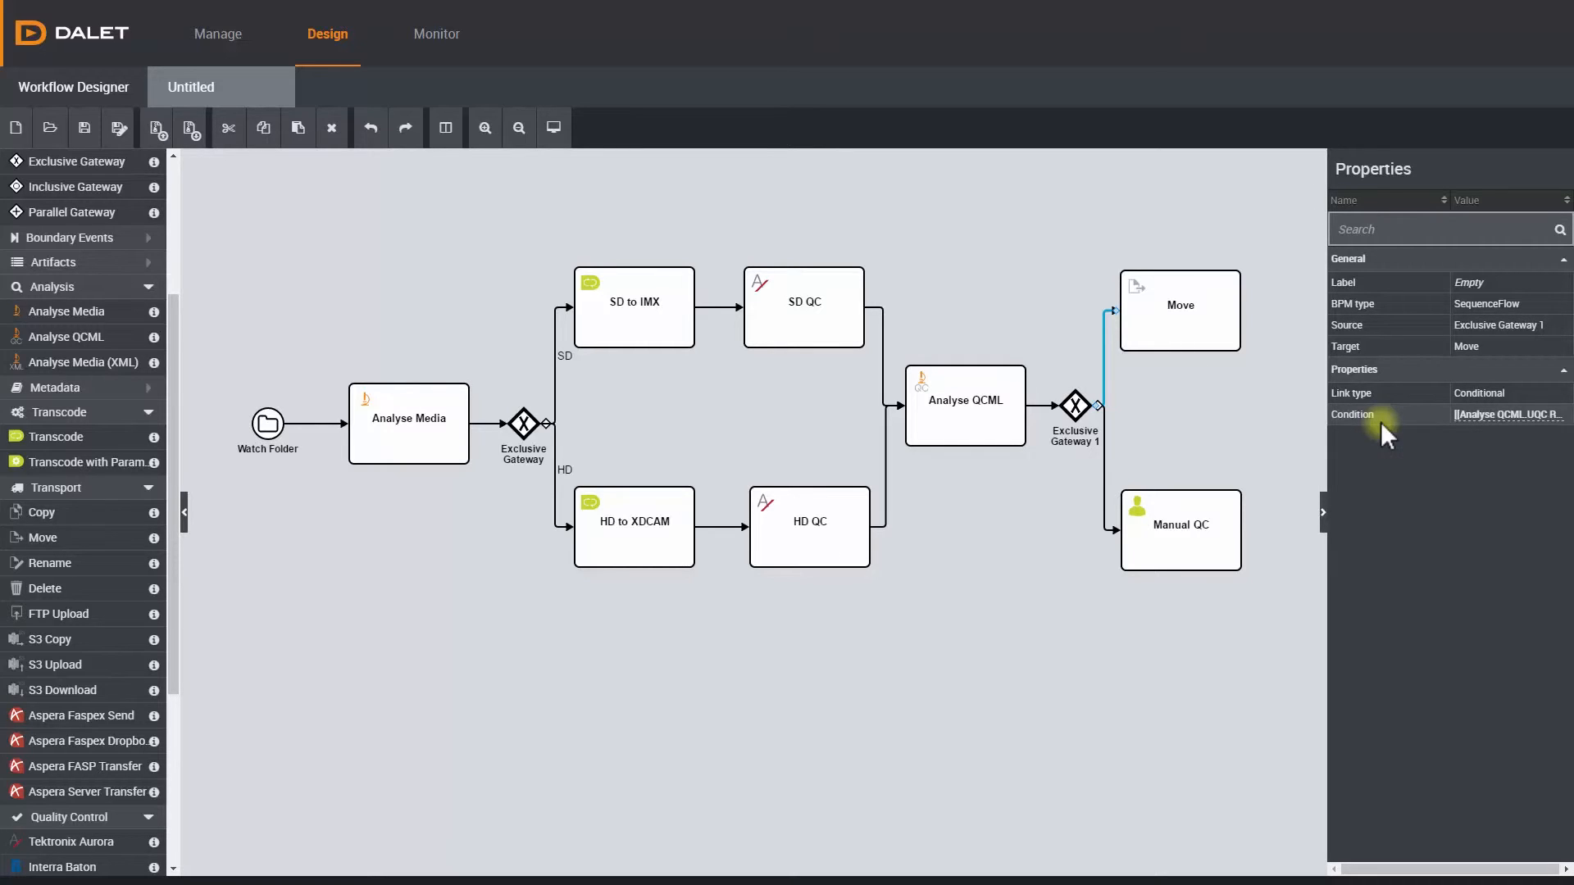
Link Manual QC's Input File Path to the Output File Path of SD to IMX
{"action": "left_click", "coordinate": [1162, 530]}
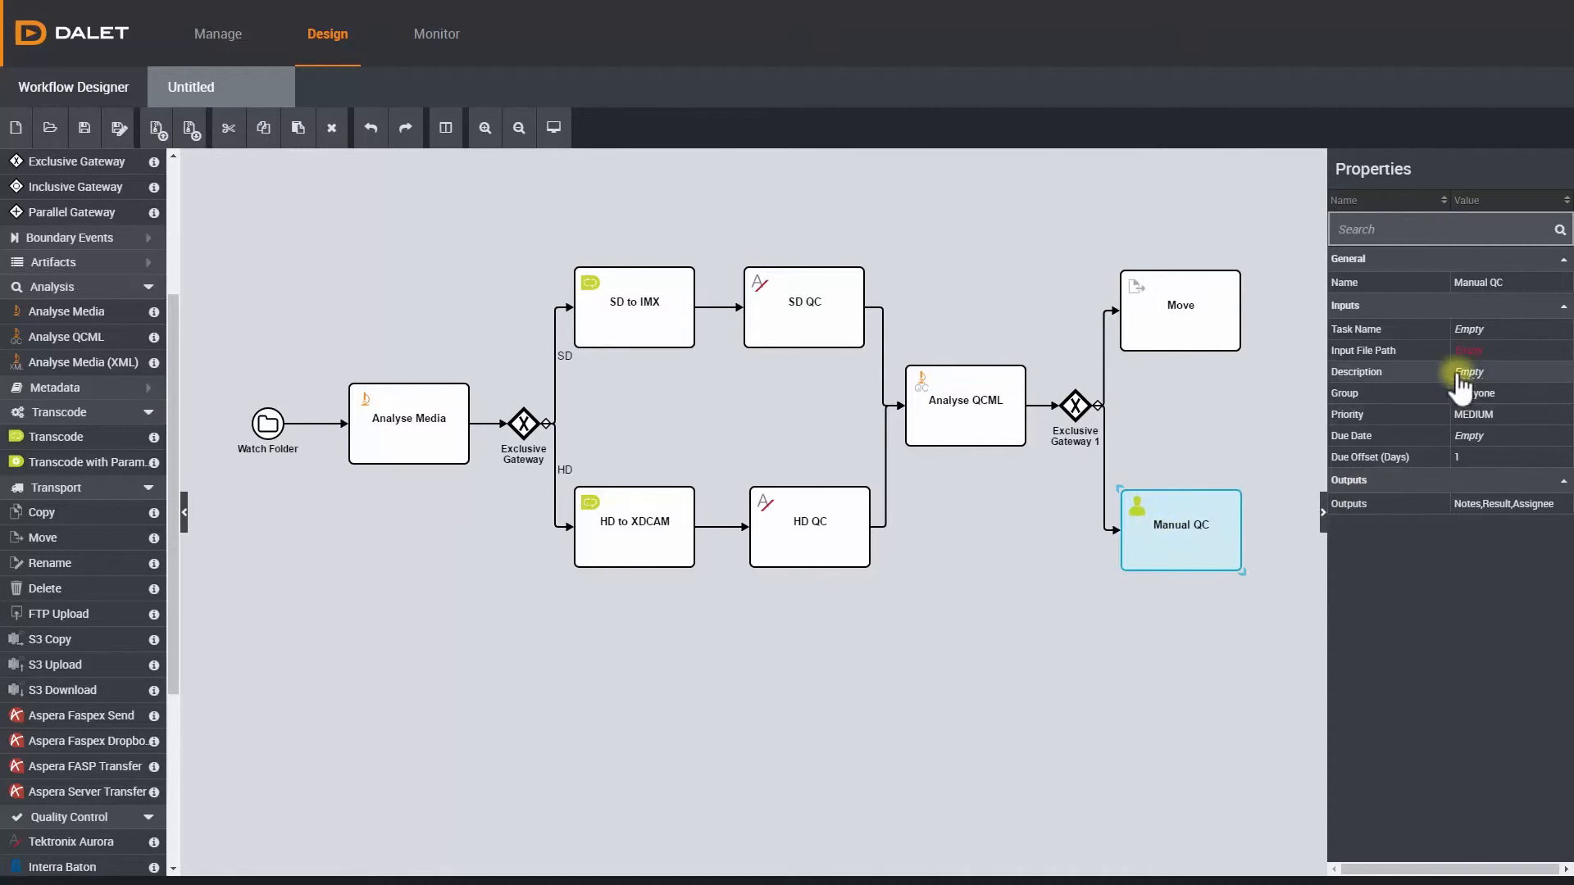
{"action": "left_click", "coordinate": [1467, 350]}
{"action": "left_click", "coordinate": [1384, 364]}
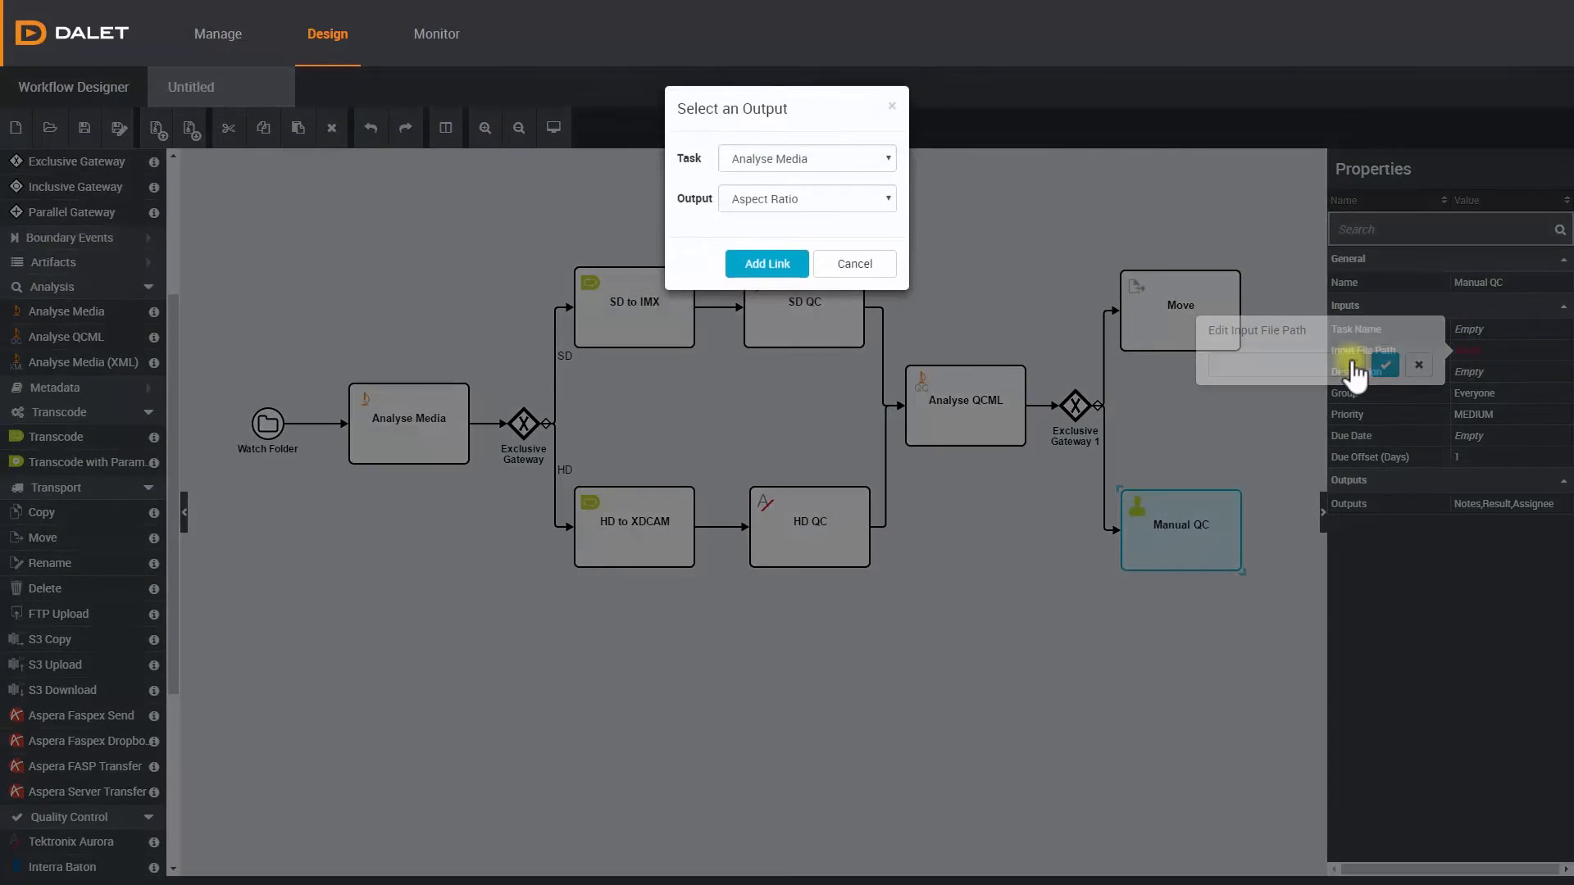
{"action": "left_click", "coordinate": [889, 165]}
{"action": "left_click", "coordinate": [854, 328]}
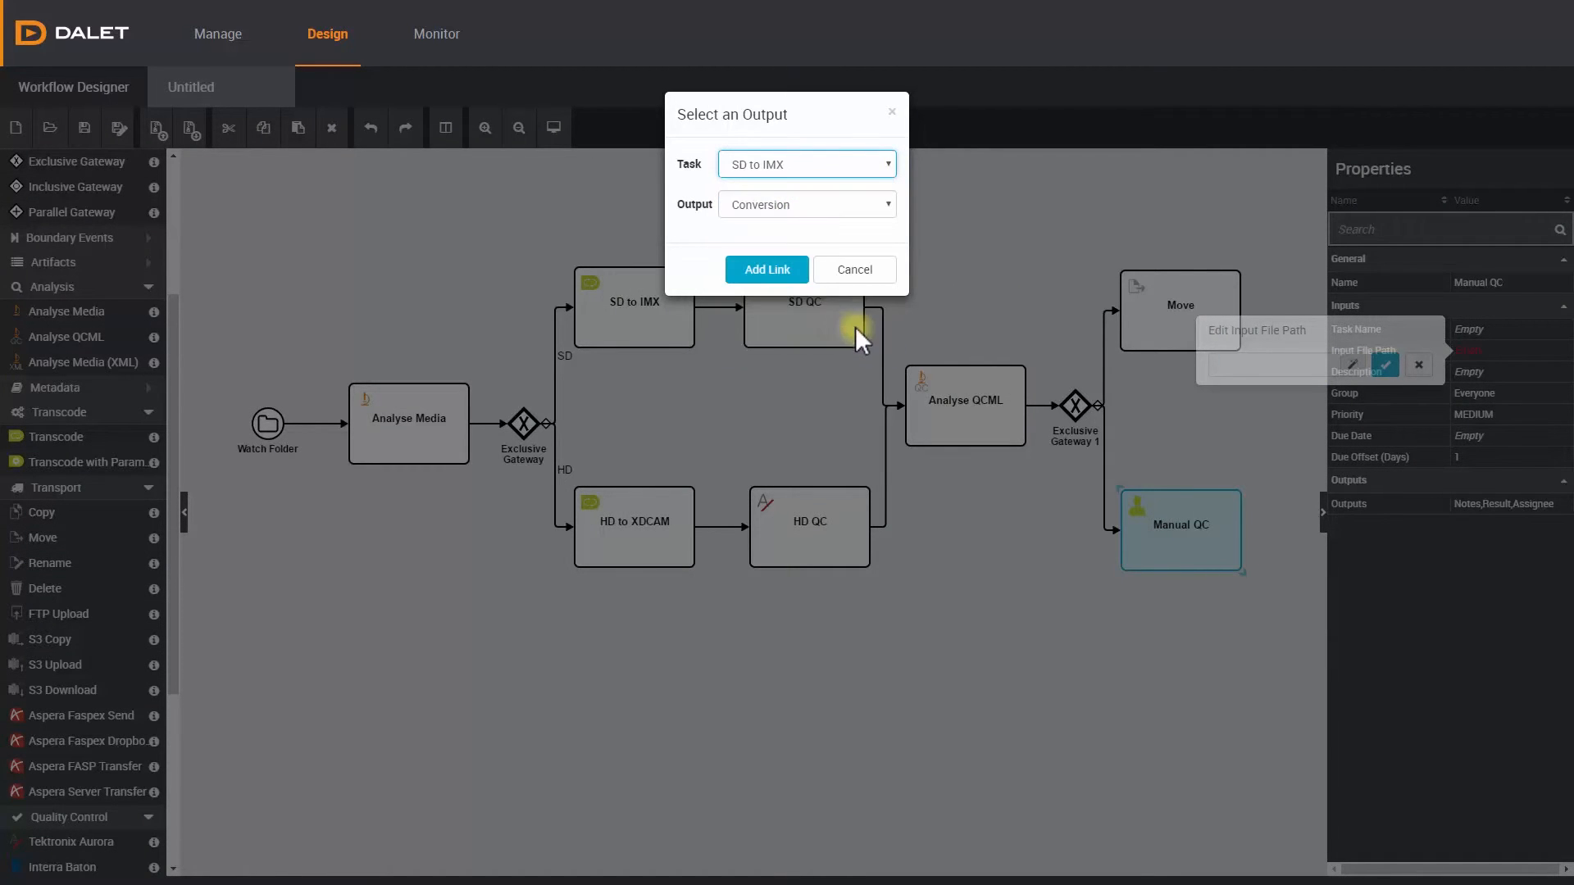
{"action": "left_click", "coordinate": [805, 206]}
{"action": "left_click", "coordinate": [805, 303]}
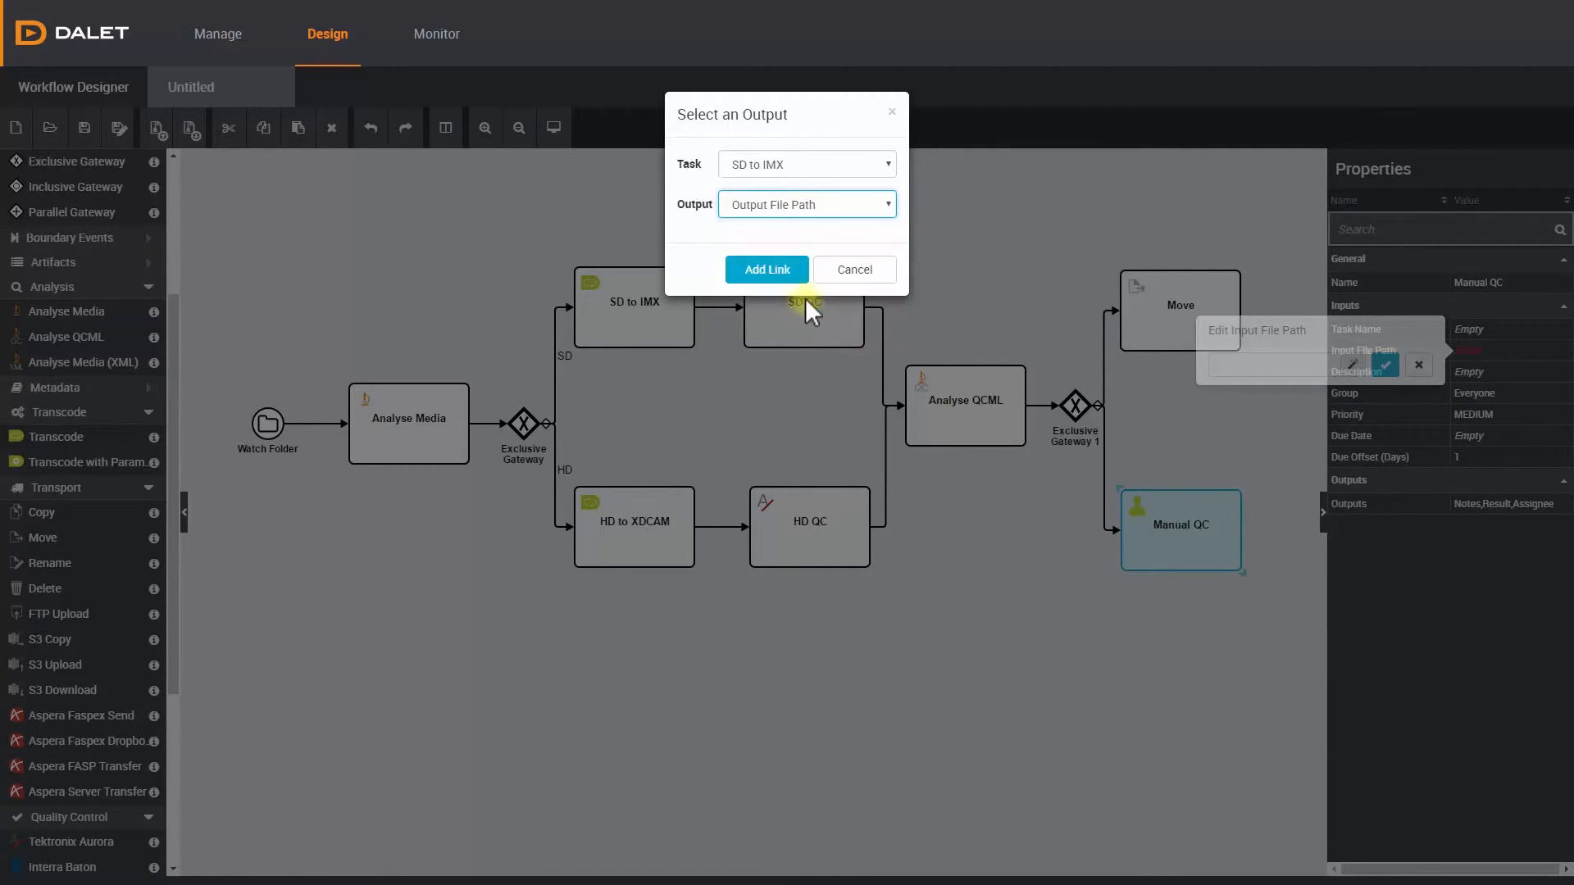
{"action": "left_click", "coordinate": [779, 273]}
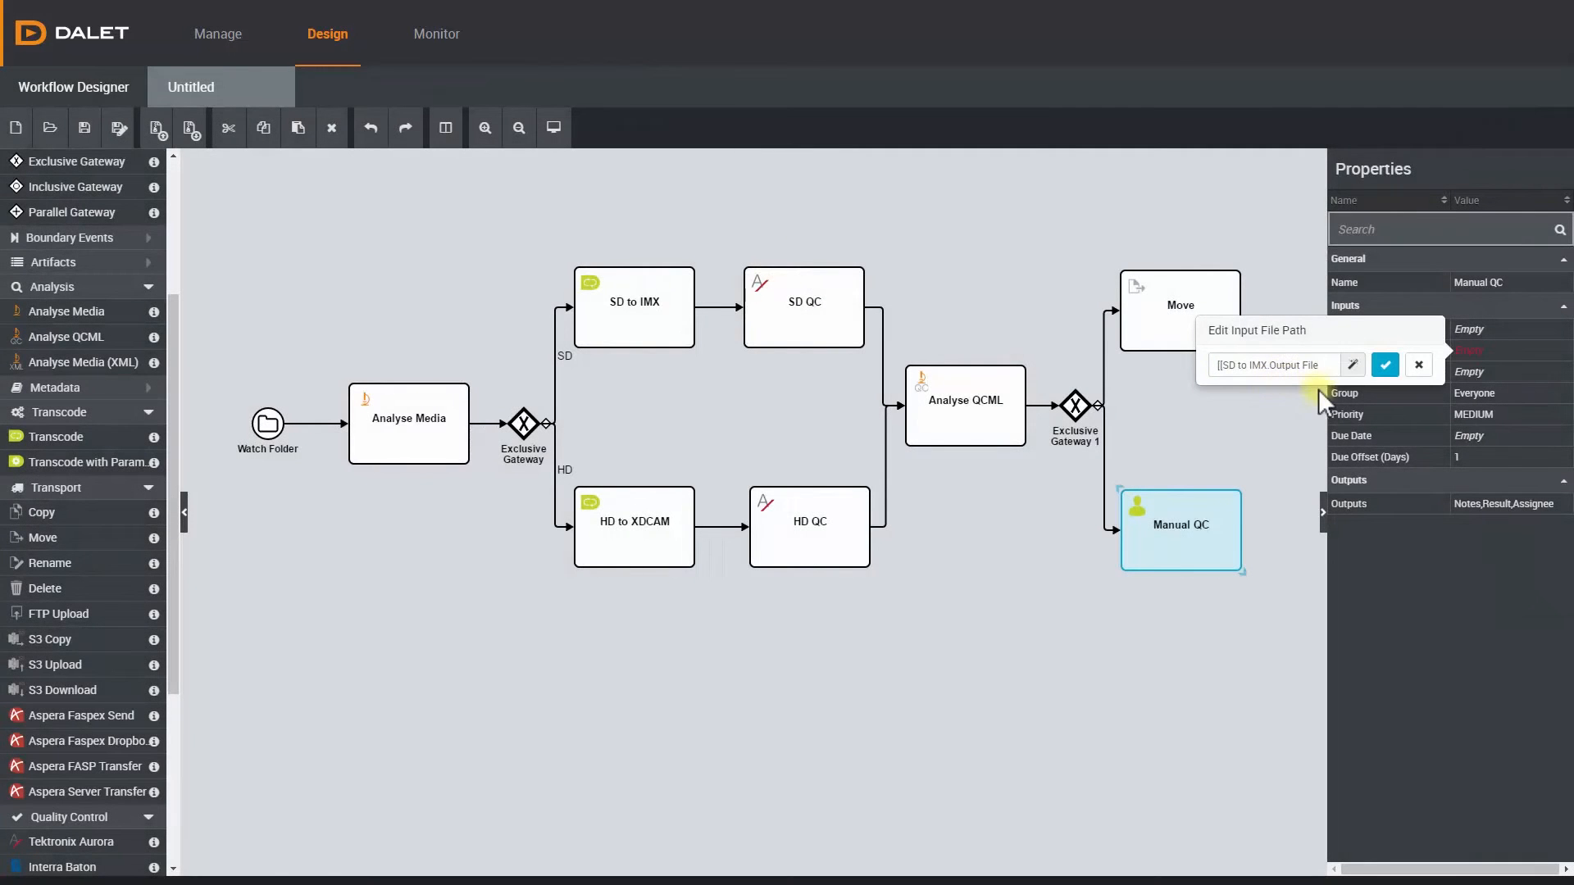
Add the Output File Path of HD to XDCAM to Manual QC's Input File Path and apply it
{"action": "left_click", "coordinate": [1351, 366]}
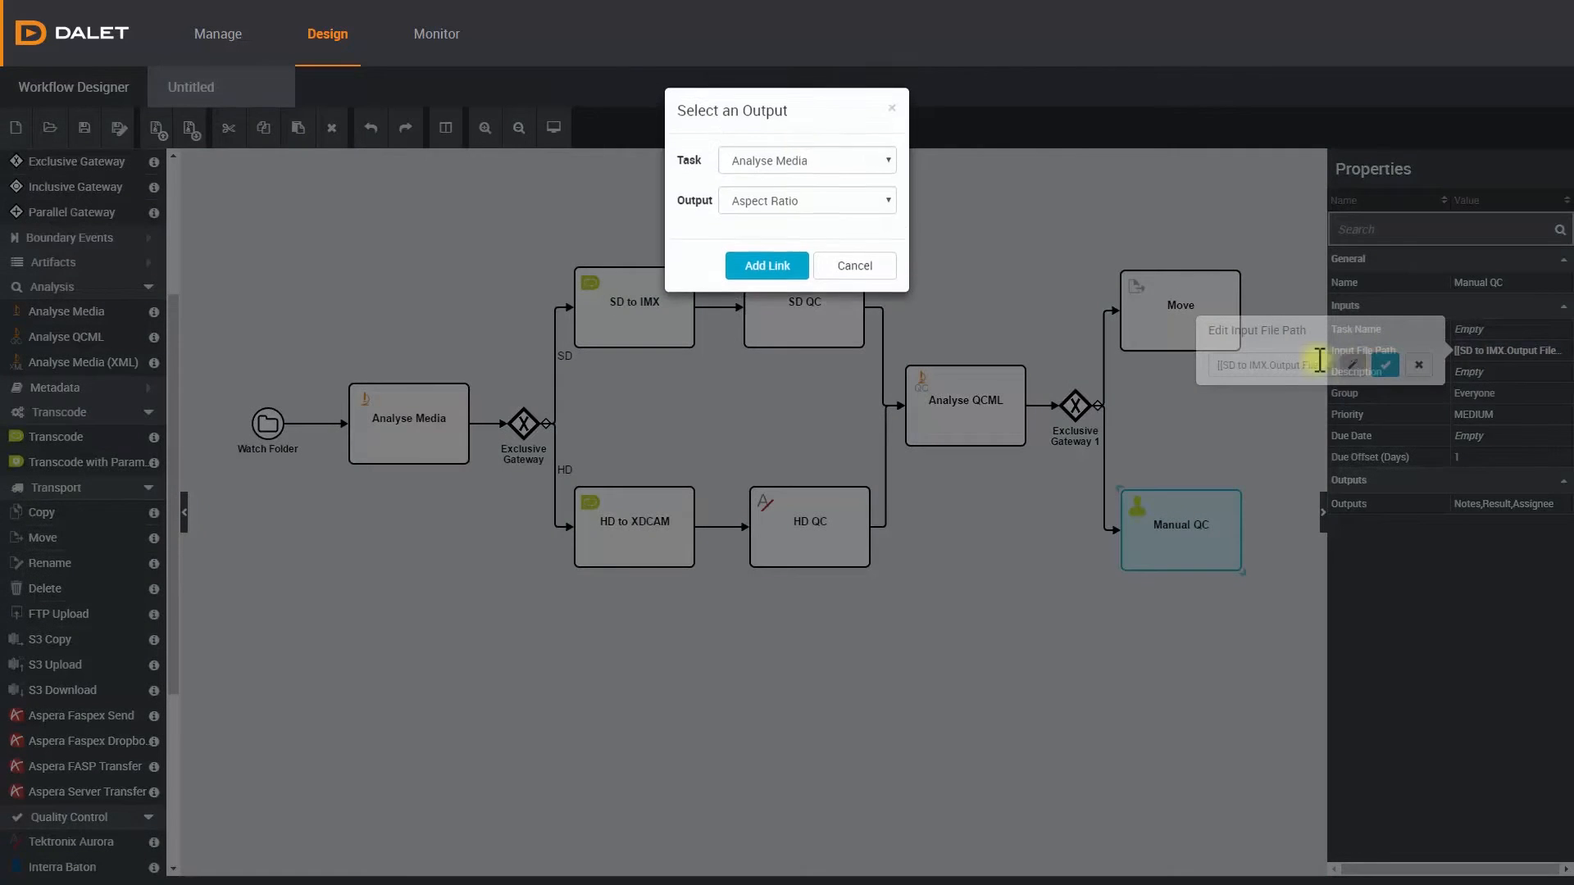
{"action": "left_click", "coordinate": [807, 166]}
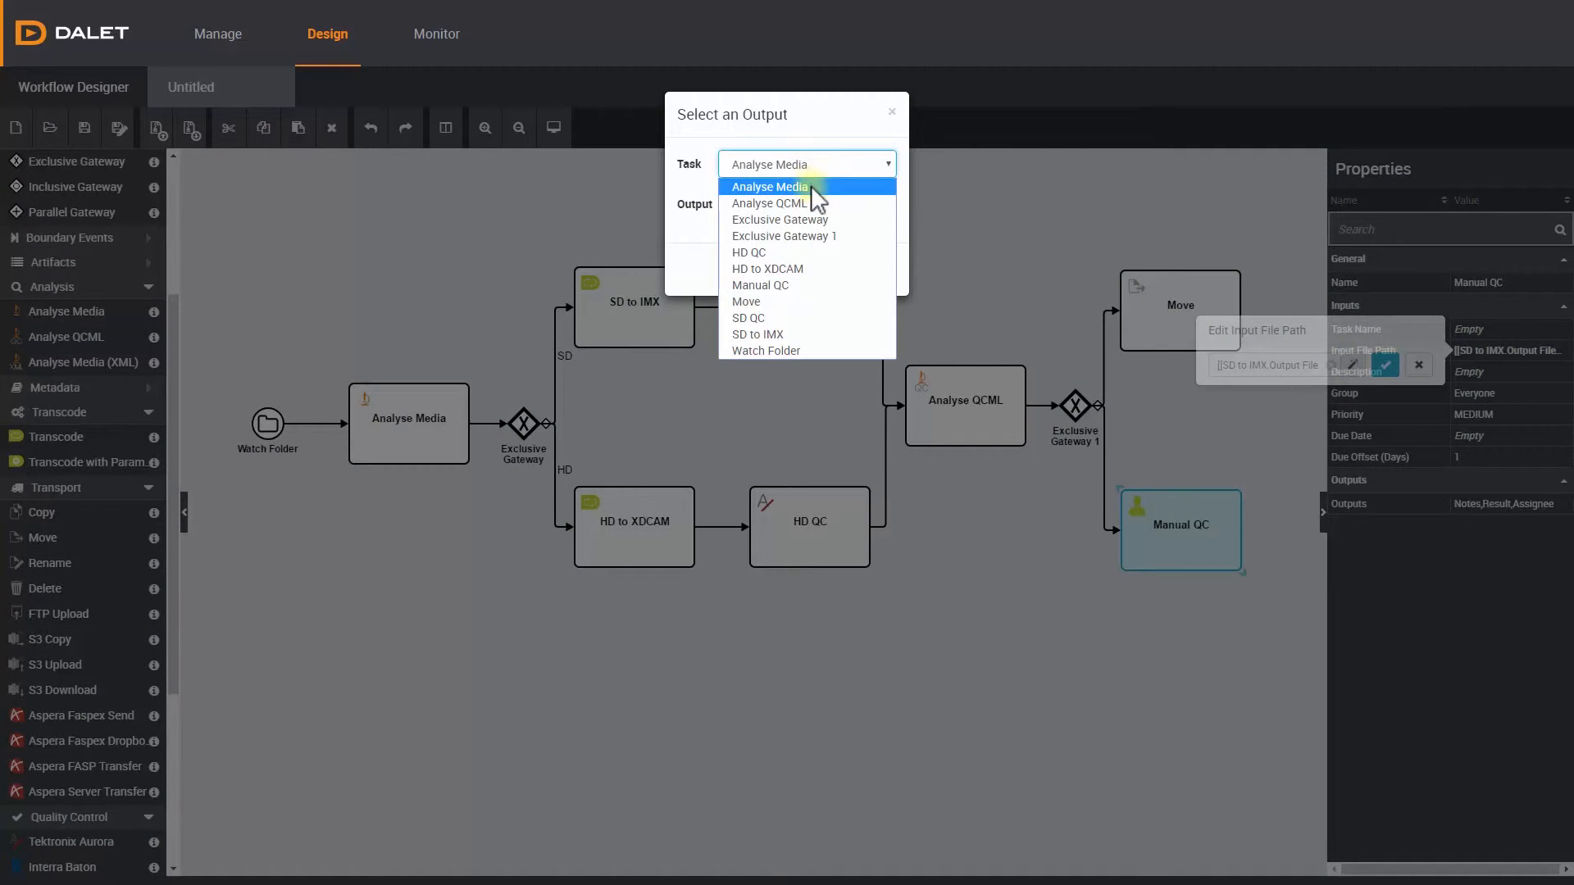
{"action": "left_click", "coordinate": [800, 263]}
{"action": "left_click", "coordinate": [803, 203]}
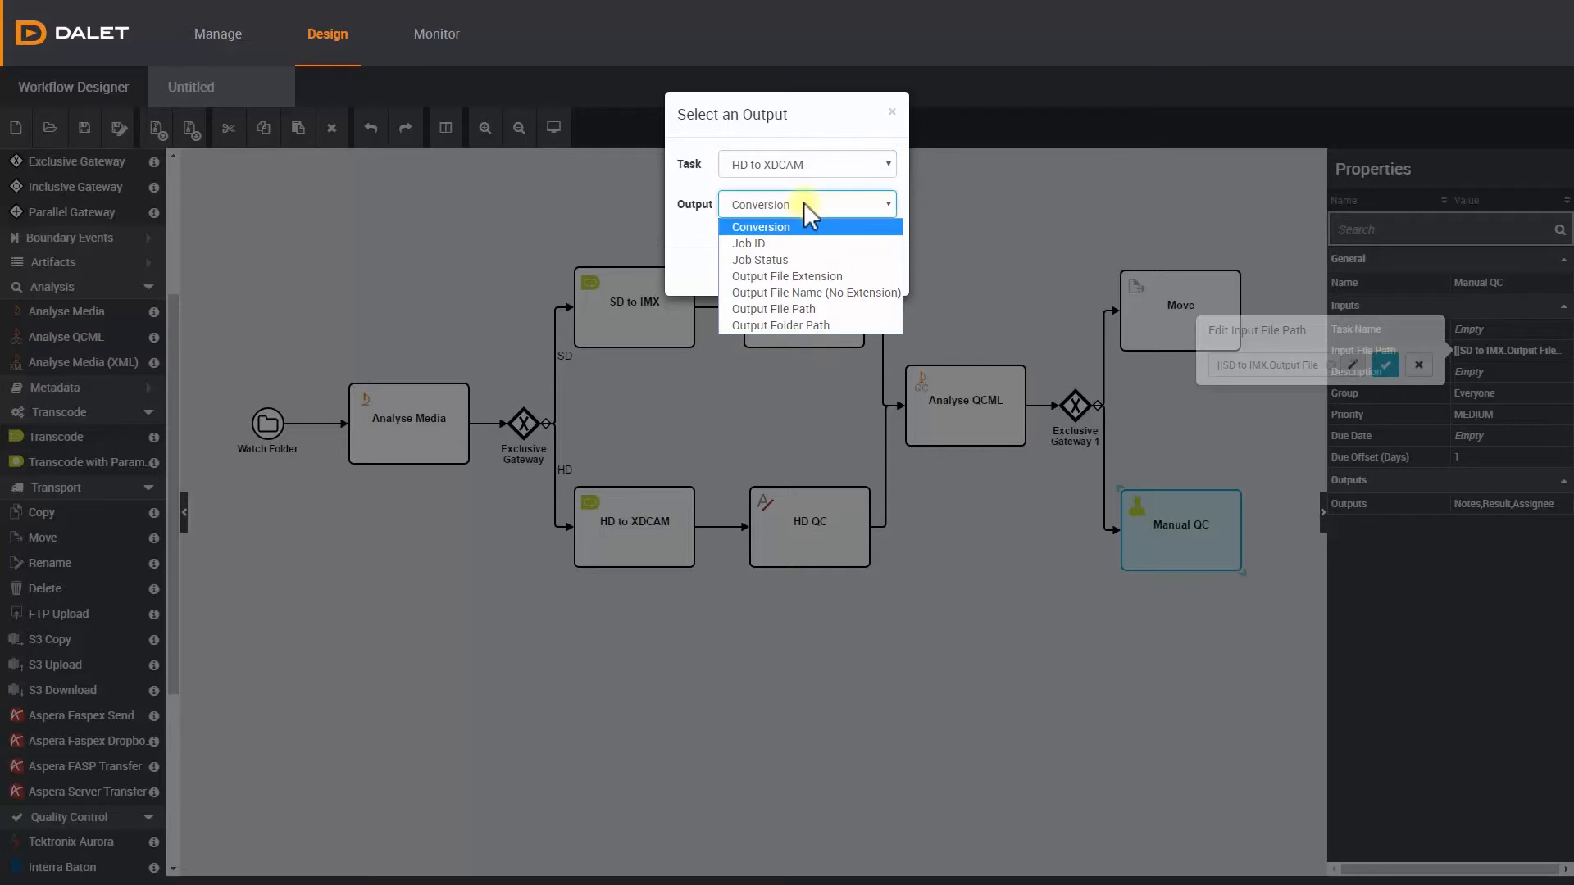
{"action": "left_click", "coordinate": [818, 303]}
{"action": "left_click", "coordinate": [788, 273]}
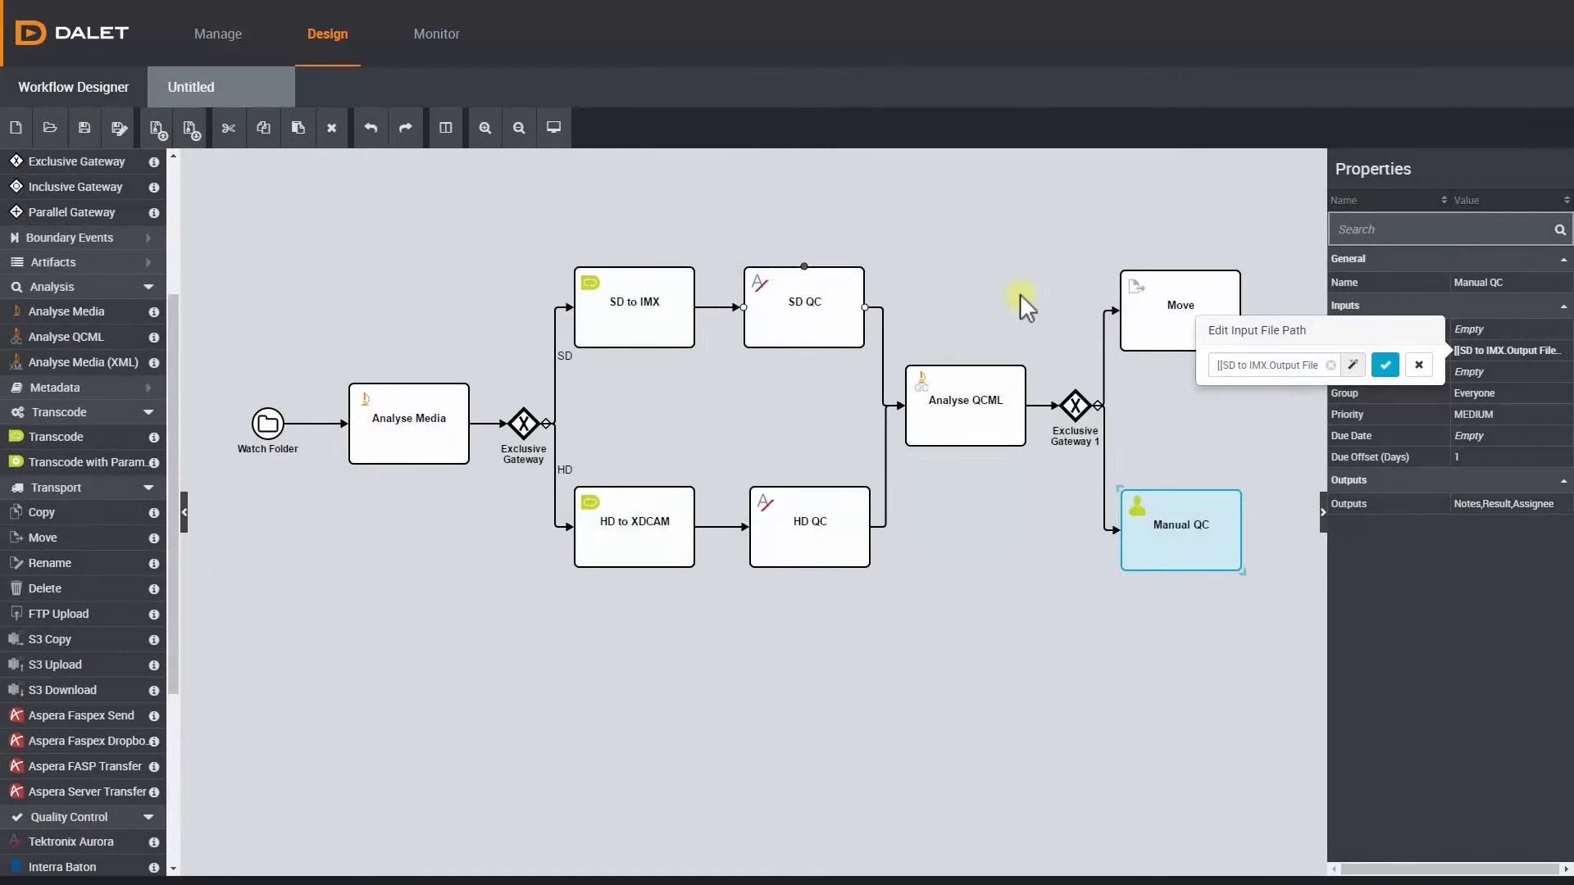
{"action": "left_click", "coordinate": [1385, 368]}
Link the Move task's Input File Path to the Output File Path of SD to IMX
{"action": "left_click", "coordinate": [1178, 328]}
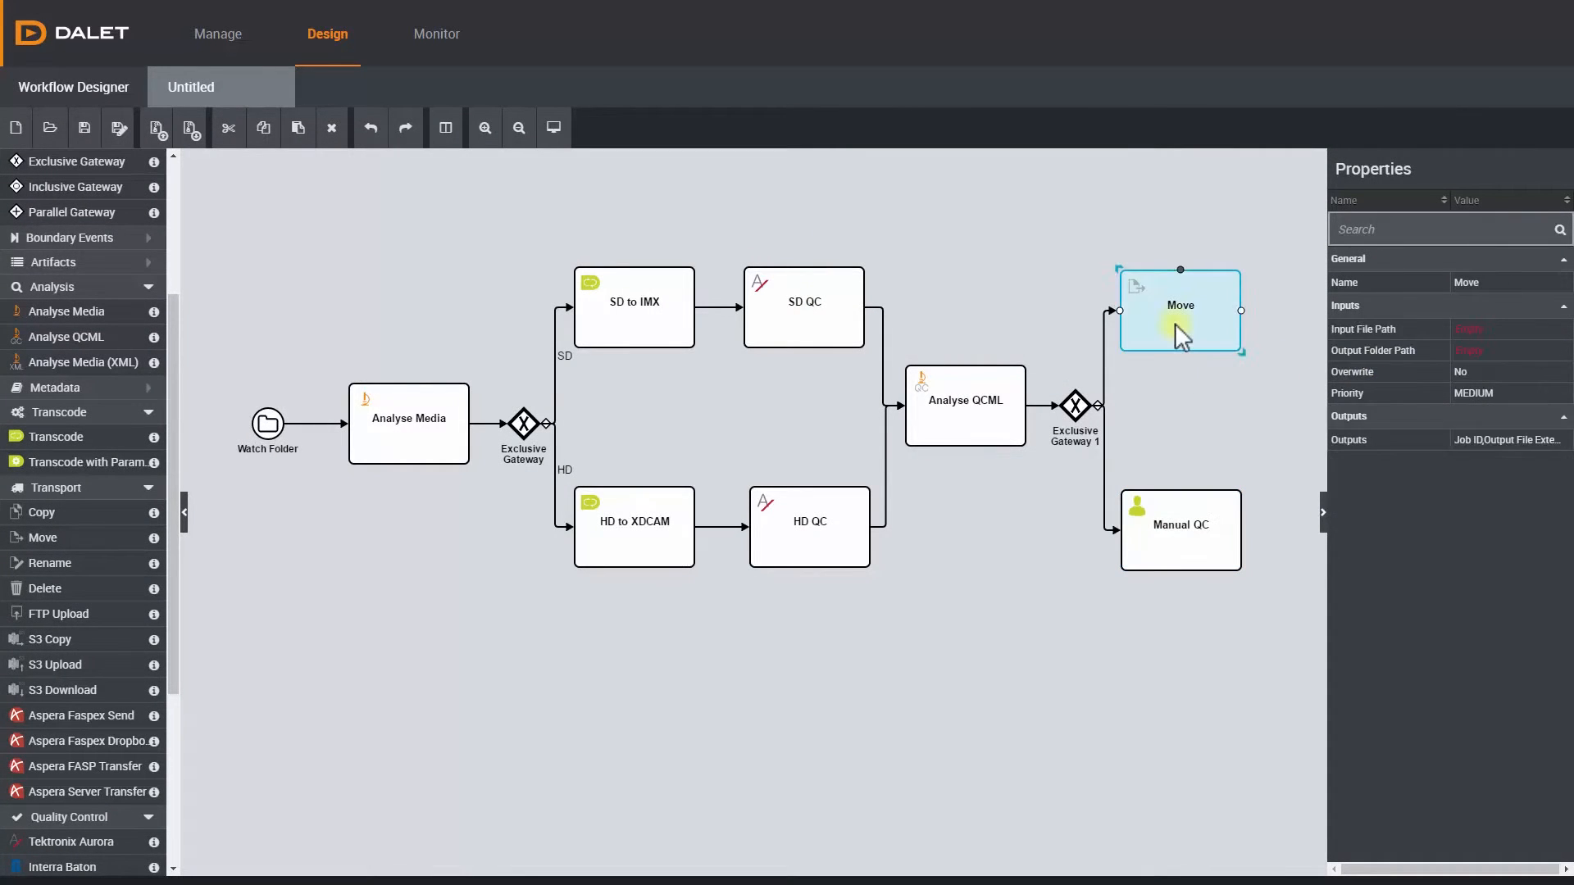
{"action": "left_click", "coordinate": [1464, 328]}
{"action": "left_click", "coordinate": [823, 317]}
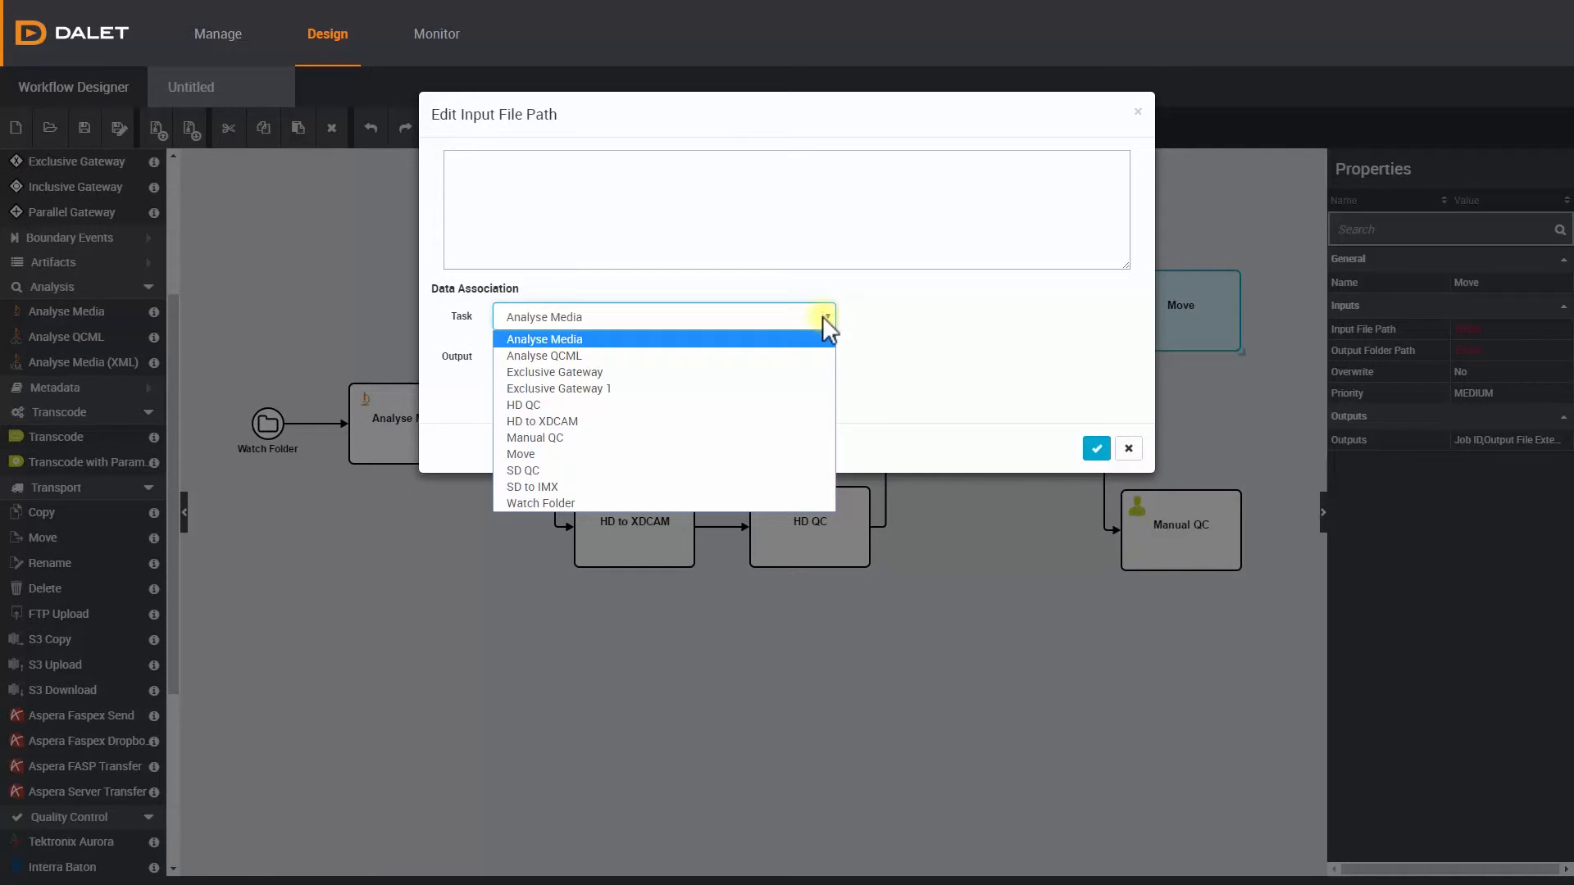
{"action": "left_click", "coordinate": [769, 484]}
{"action": "left_click", "coordinate": [677, 364]}
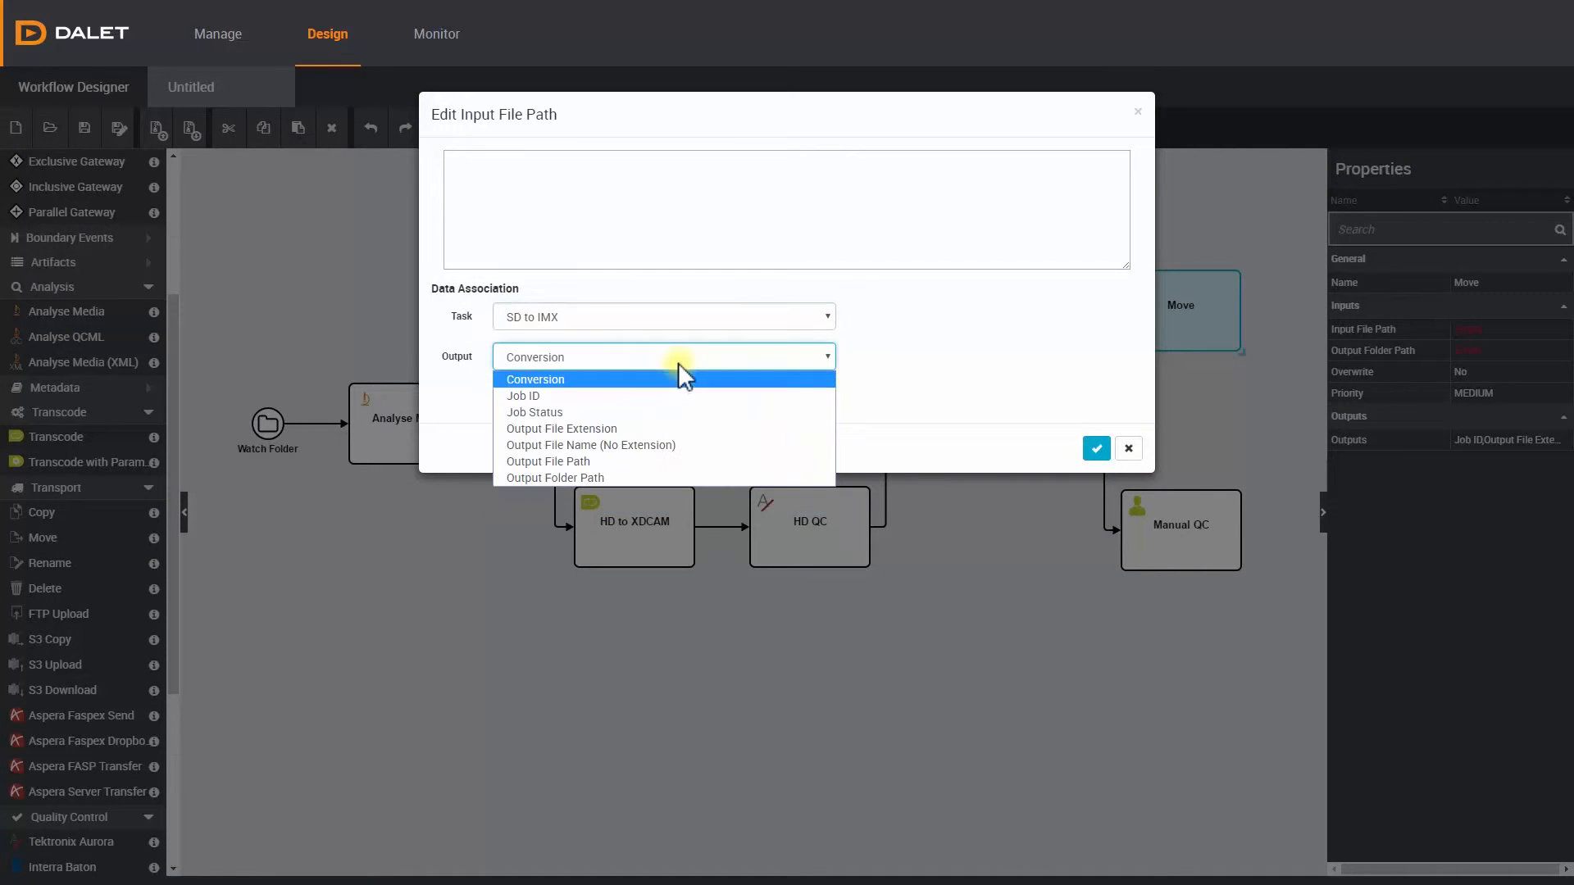
{"action": "left_click", "coordinate": [666, 456]}
{"action": "left_click", "coordinate": [786, 400]}
Add the Output File Path of HD to XDCAM to the Move task's Input File Path and apply it
{"action": "left_click", "coordinate": [692, 317]}
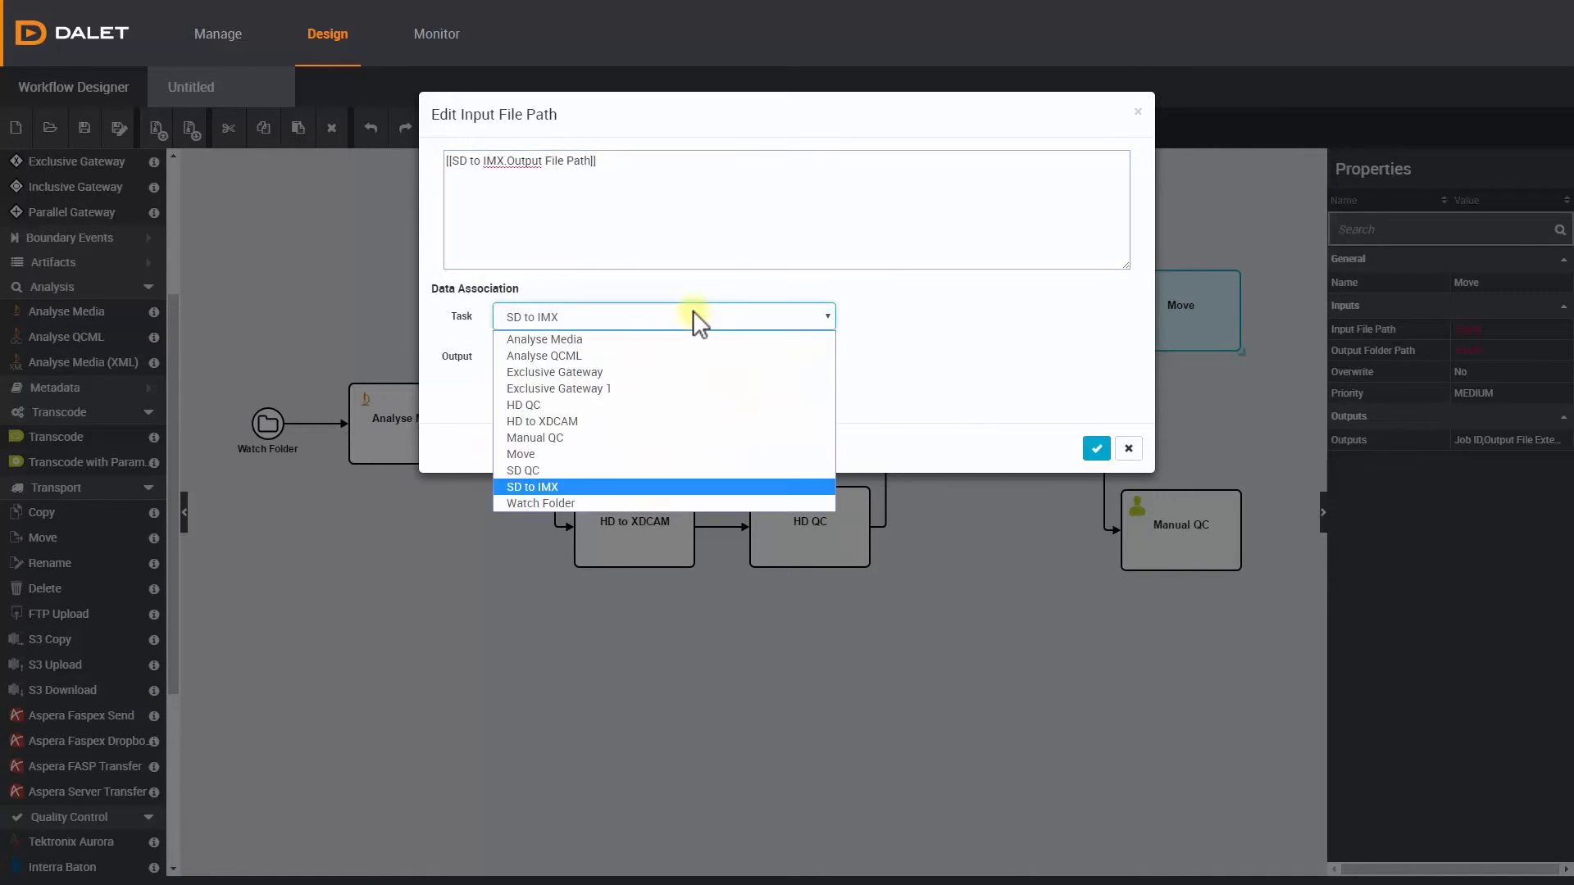
{"action": "left_click", "coordinate": [668, 395]}
{"action": "left_click", "coordinate": [641, 364]}
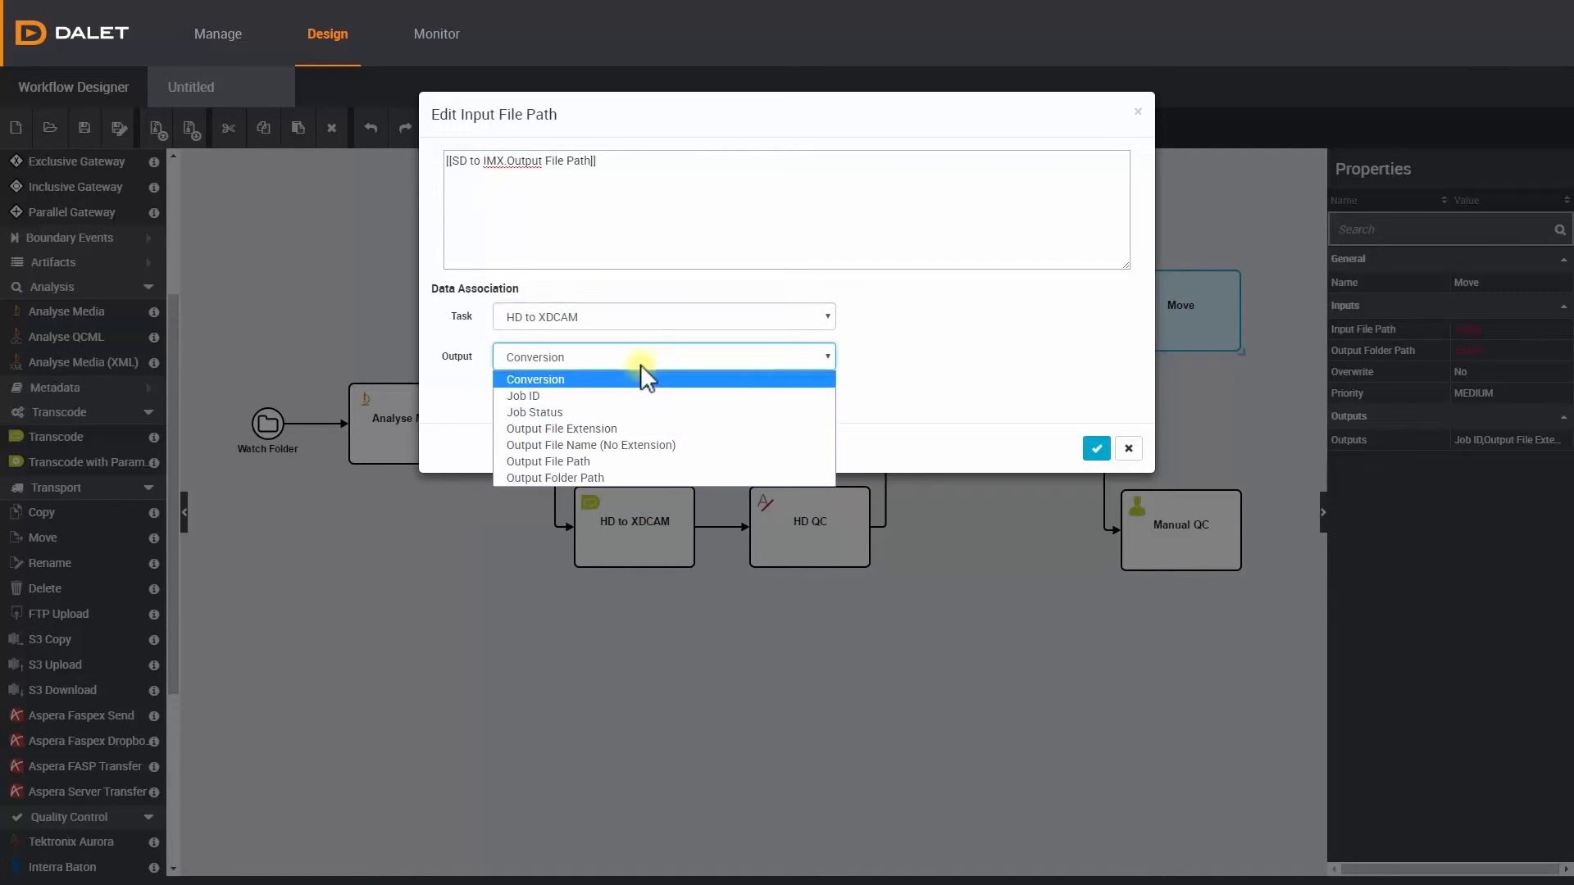
{"action": "left_click", "coordinate": [638, 461]}
{"action": "left_click", "coordinate": [803, 397]}
{"action": "left_click", "coordinate": [1098, 449]}
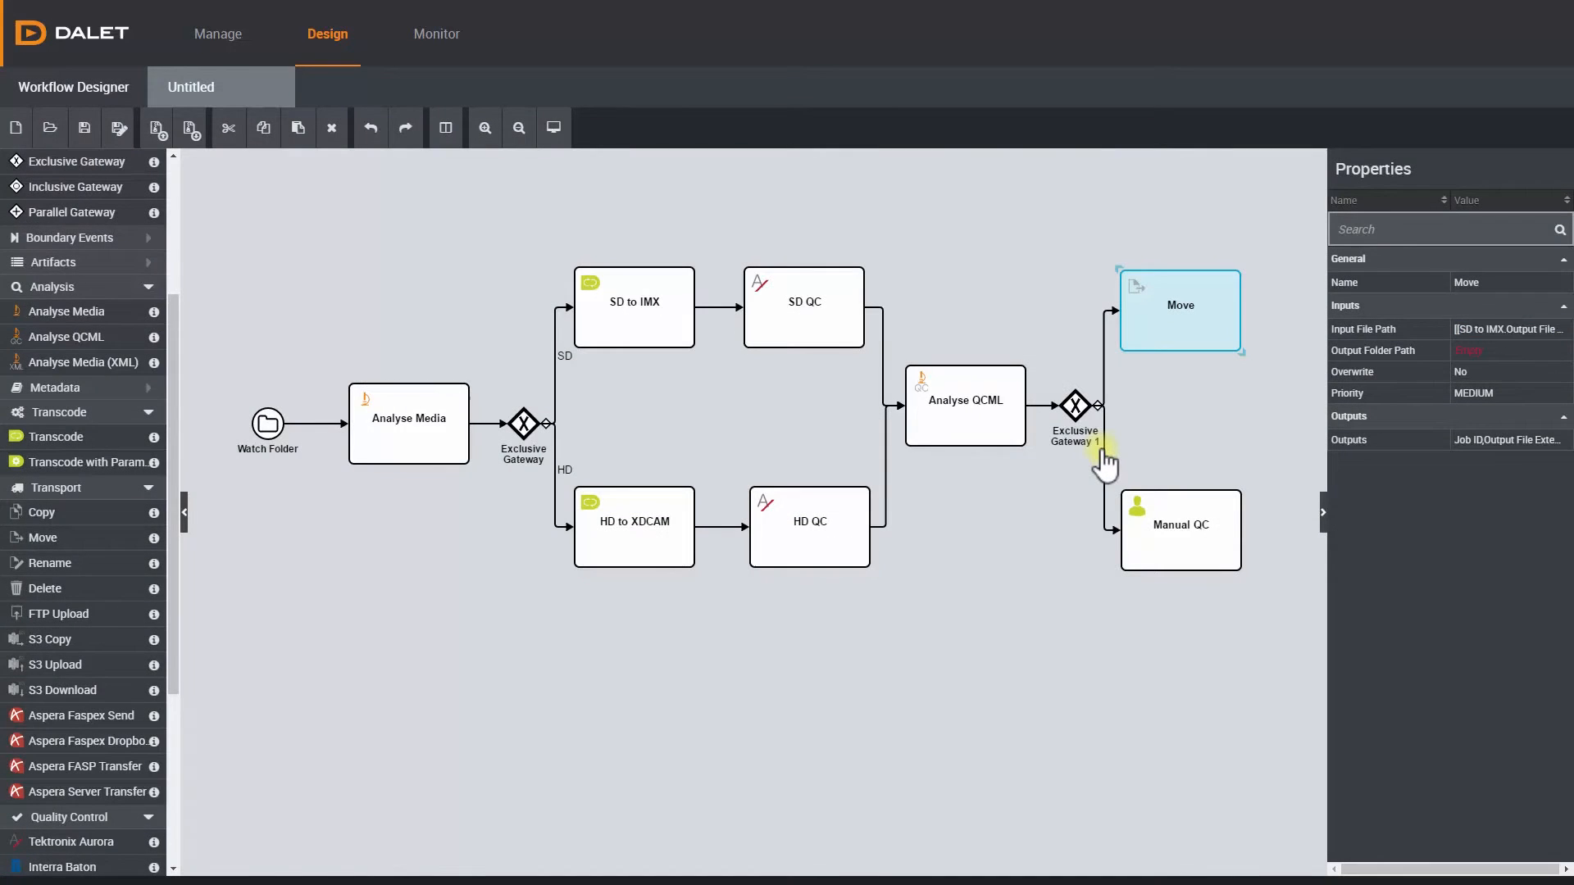
Set the Move task's Output Folder Path to C:\QCPassed
{"action": "left_click", "coordinate": [1463, 351]}
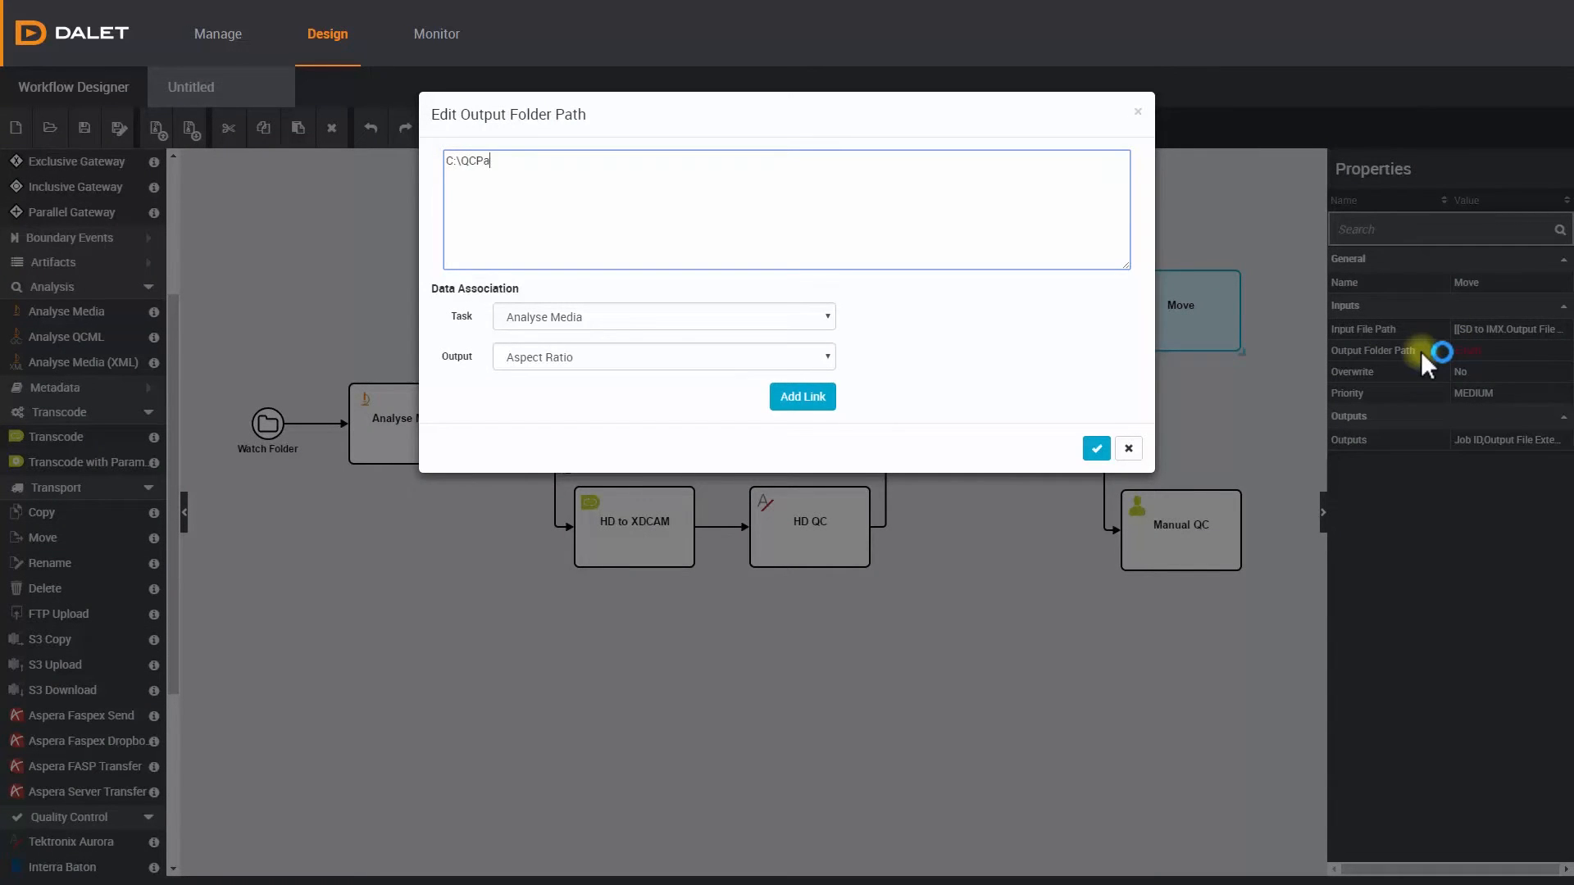
{"action": "type", "text": "C:\\QCPassed"}
{"action": "left_click", "coordinate": [1097, 449]}
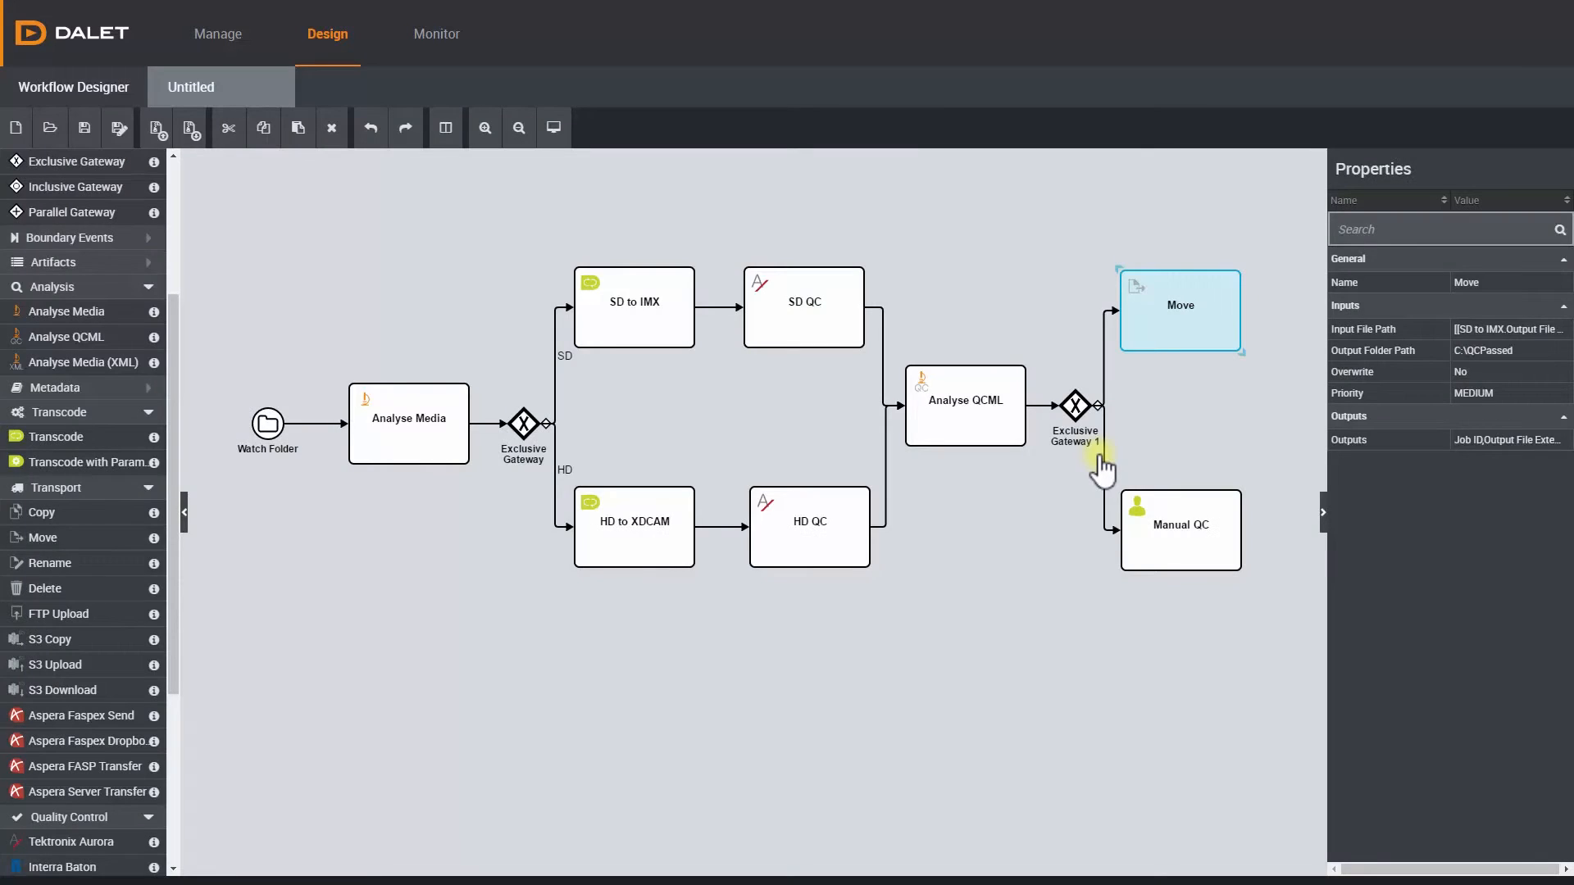
Place an End Event beyond the Move task and connect Move to it
{"action": "left_click_drag", "start_coordinate": [175, 678], "coordinate": [171, 853]}
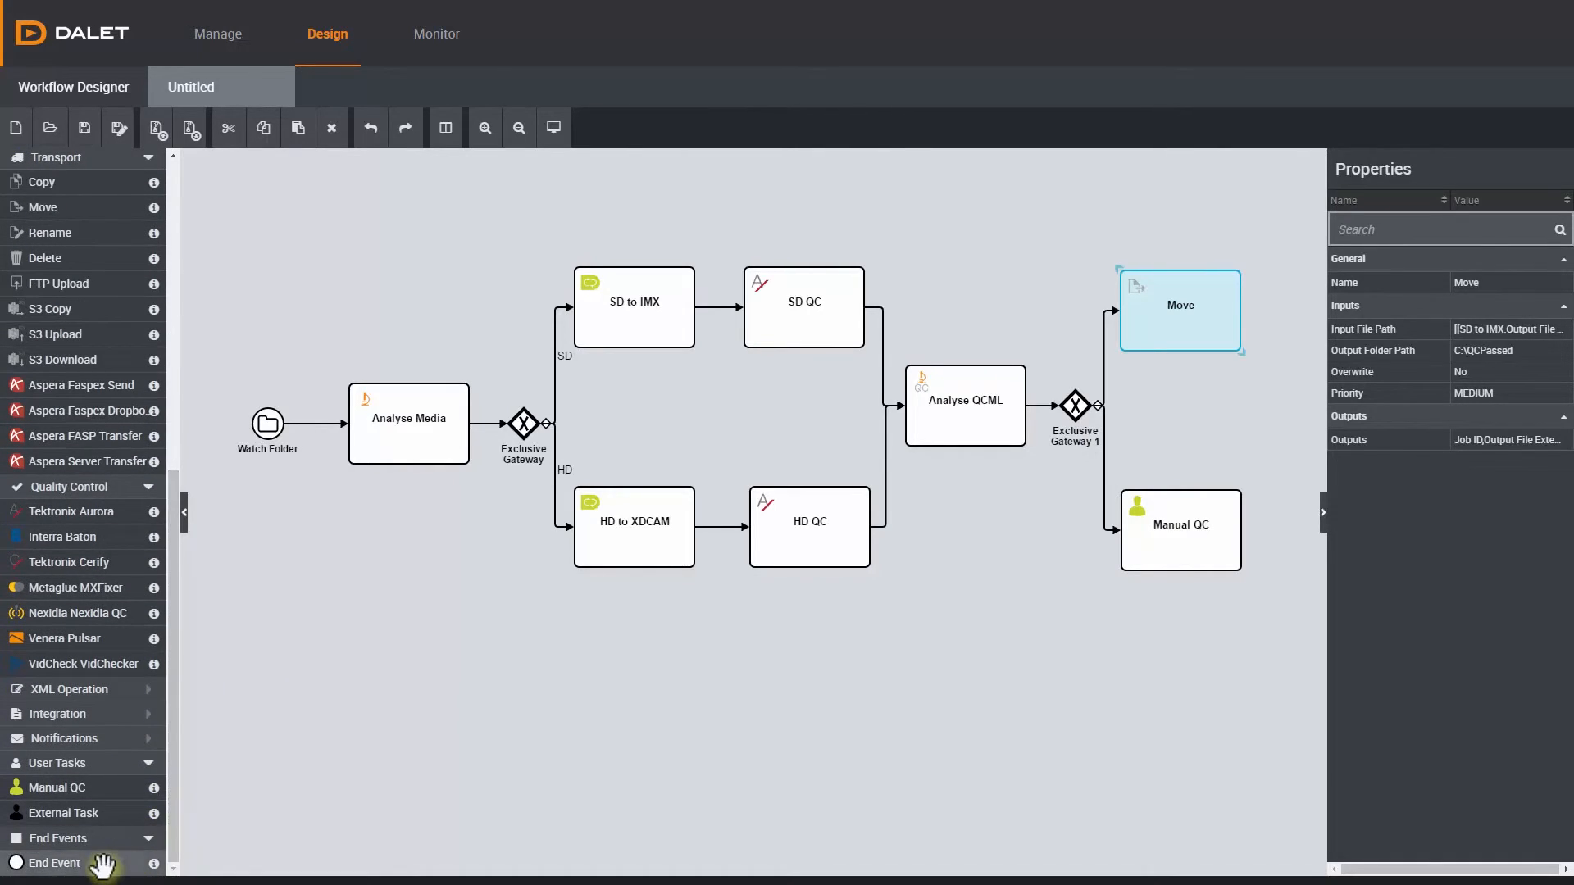
{"action": "left_click_drag", "start_coordinate": [1295, 326], "coordinate": [1277, 313]}
{"action": "left_click", "coordinate": [1289, 308]}
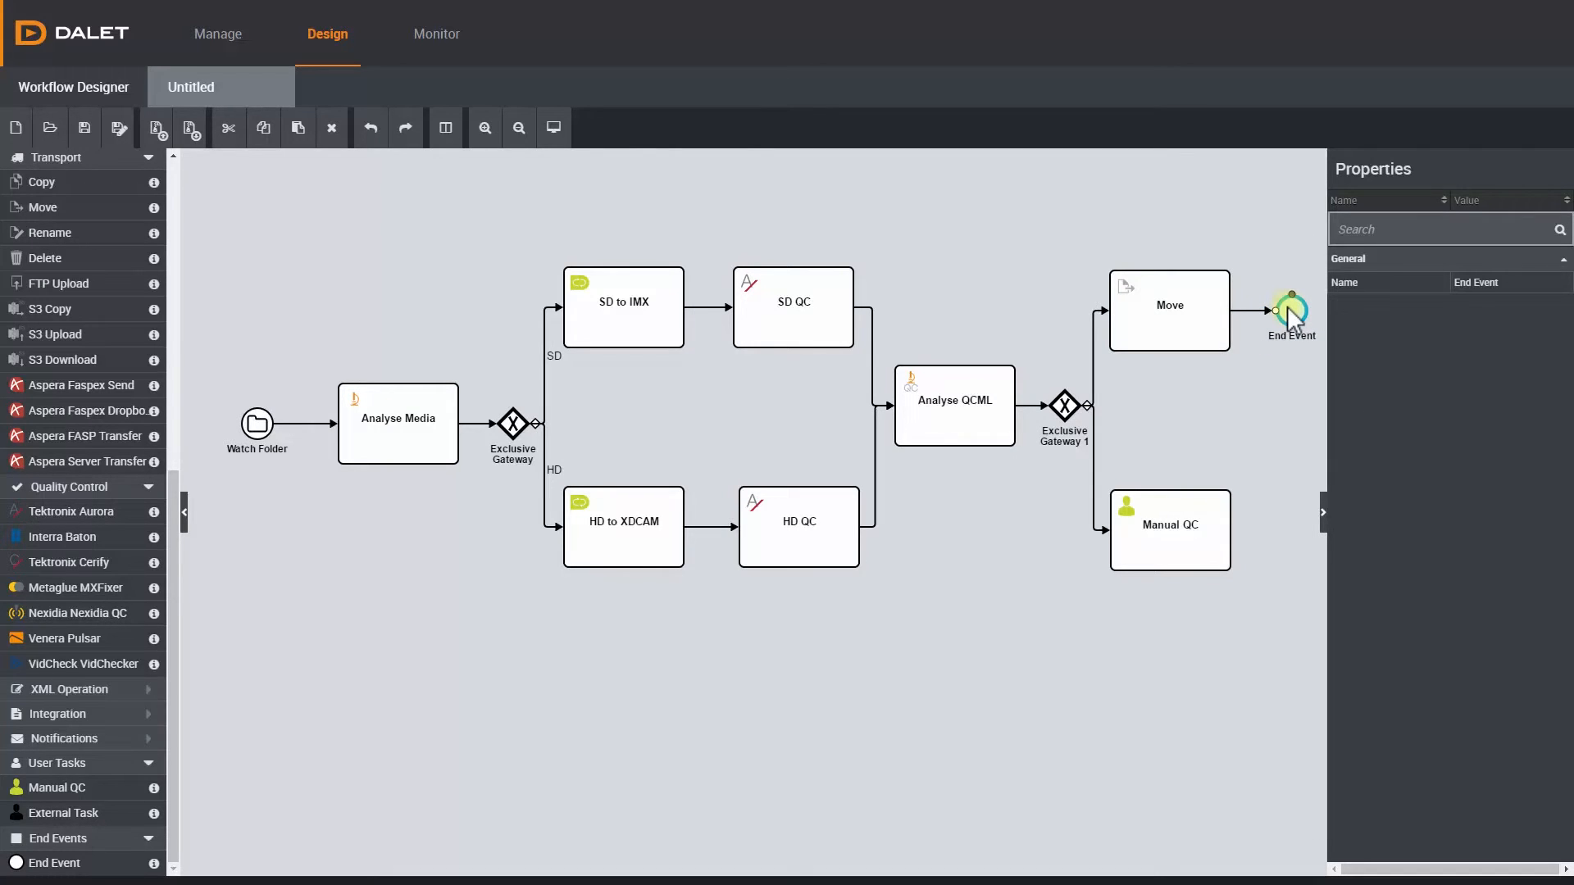
Place a third exclusive gateway above and beyond Manual QC and connect Manual QC to it
{"action": "left_click_drag", "start_coordinate": [175, 513], "coordinate": [177, 244]}
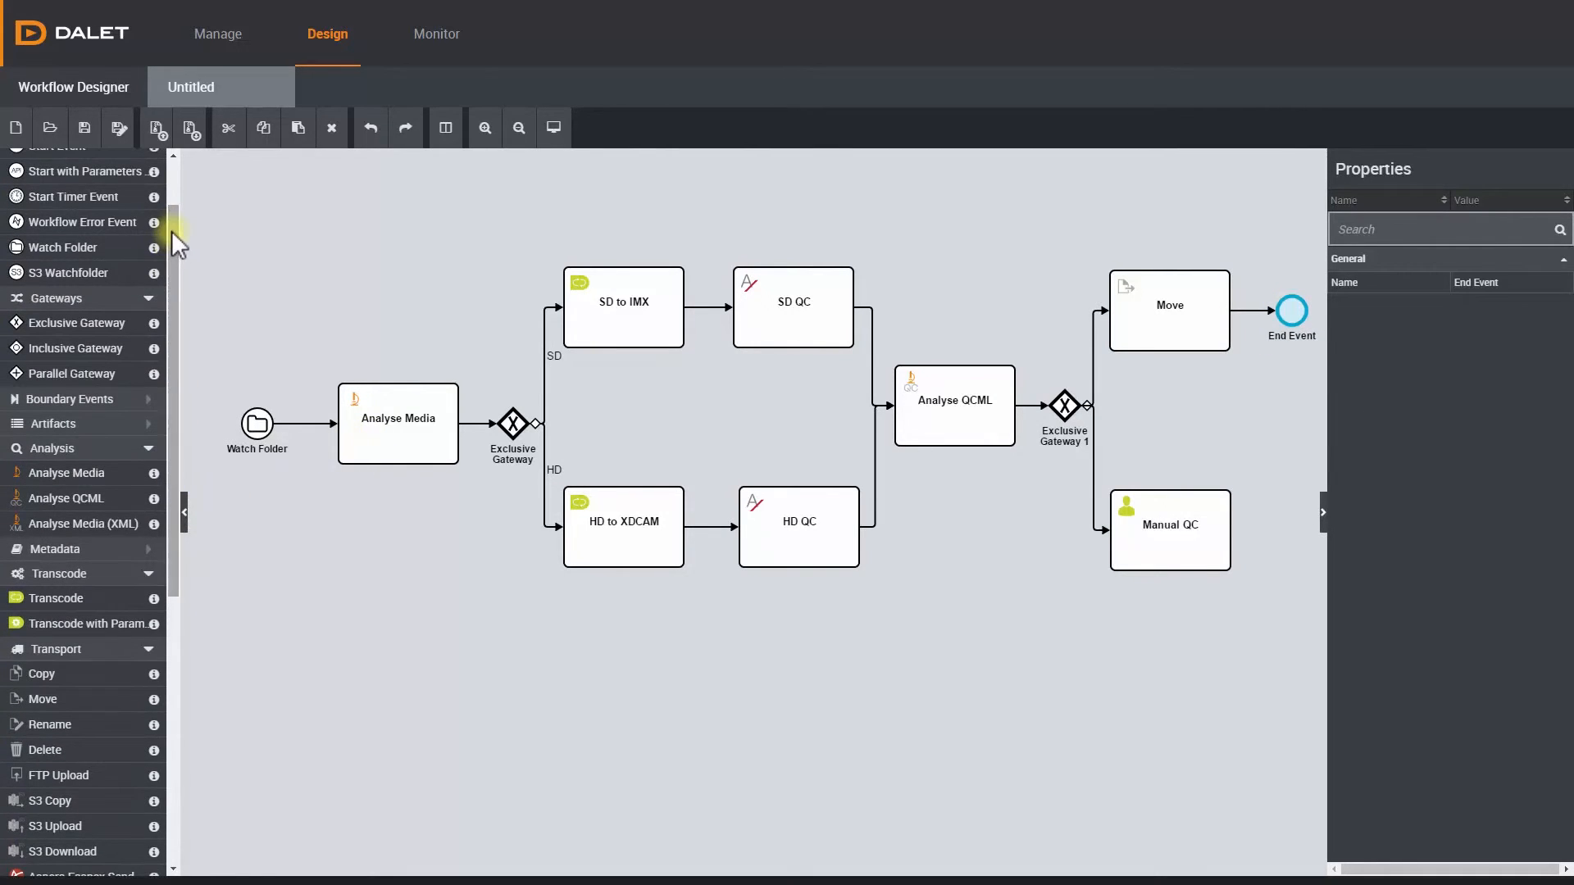
{"action": "left_click_drag", "start_coordinate": [123, 323], "coordinate": [851, 419]}
{"action": "left_click_drag", "start_coordinate": [1254, 440], "coordinate": [1256, 442]}
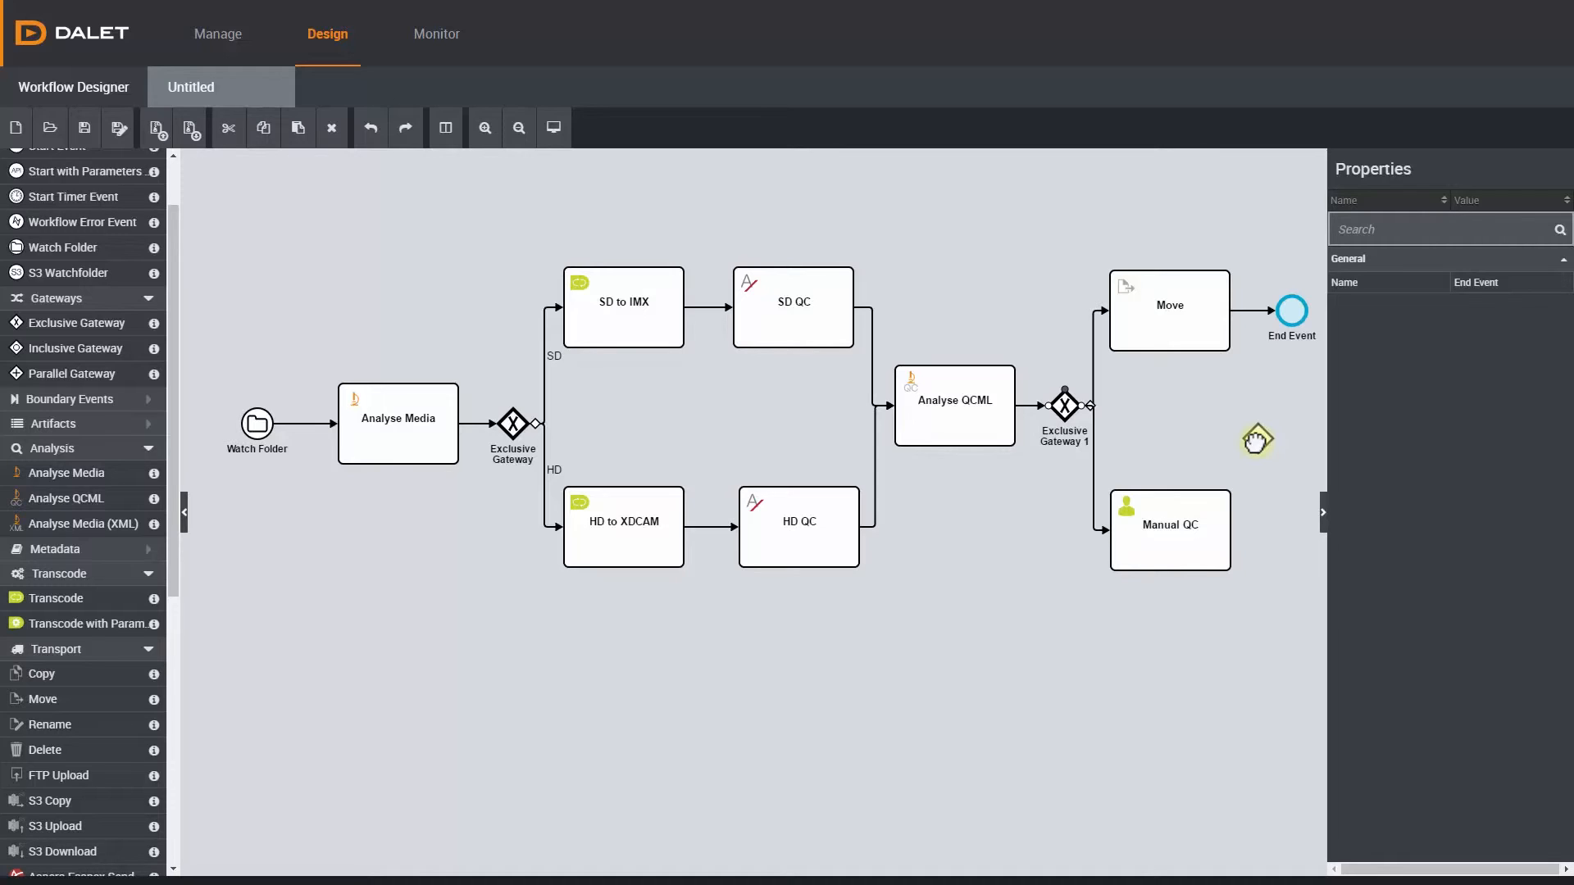
{"action": "left_click_drag", "start_coordinate": [1255, 440], "coordinate": [1255, 441]}
{"action": "mouse_move", "coordinate": [1230, 530]}
{"action": "left_mouse_down"}
{"action": "mouse_move", "coordinate": [1256, 459]}
{"action": "mouse_move", "coordinate": [1283, 446]}
{"action": "left_mouse_up"}
Connect the third exclusive gateway back to Move and label that flow Pass
{"action": "left_click", "coordinate": [1324, 505]}
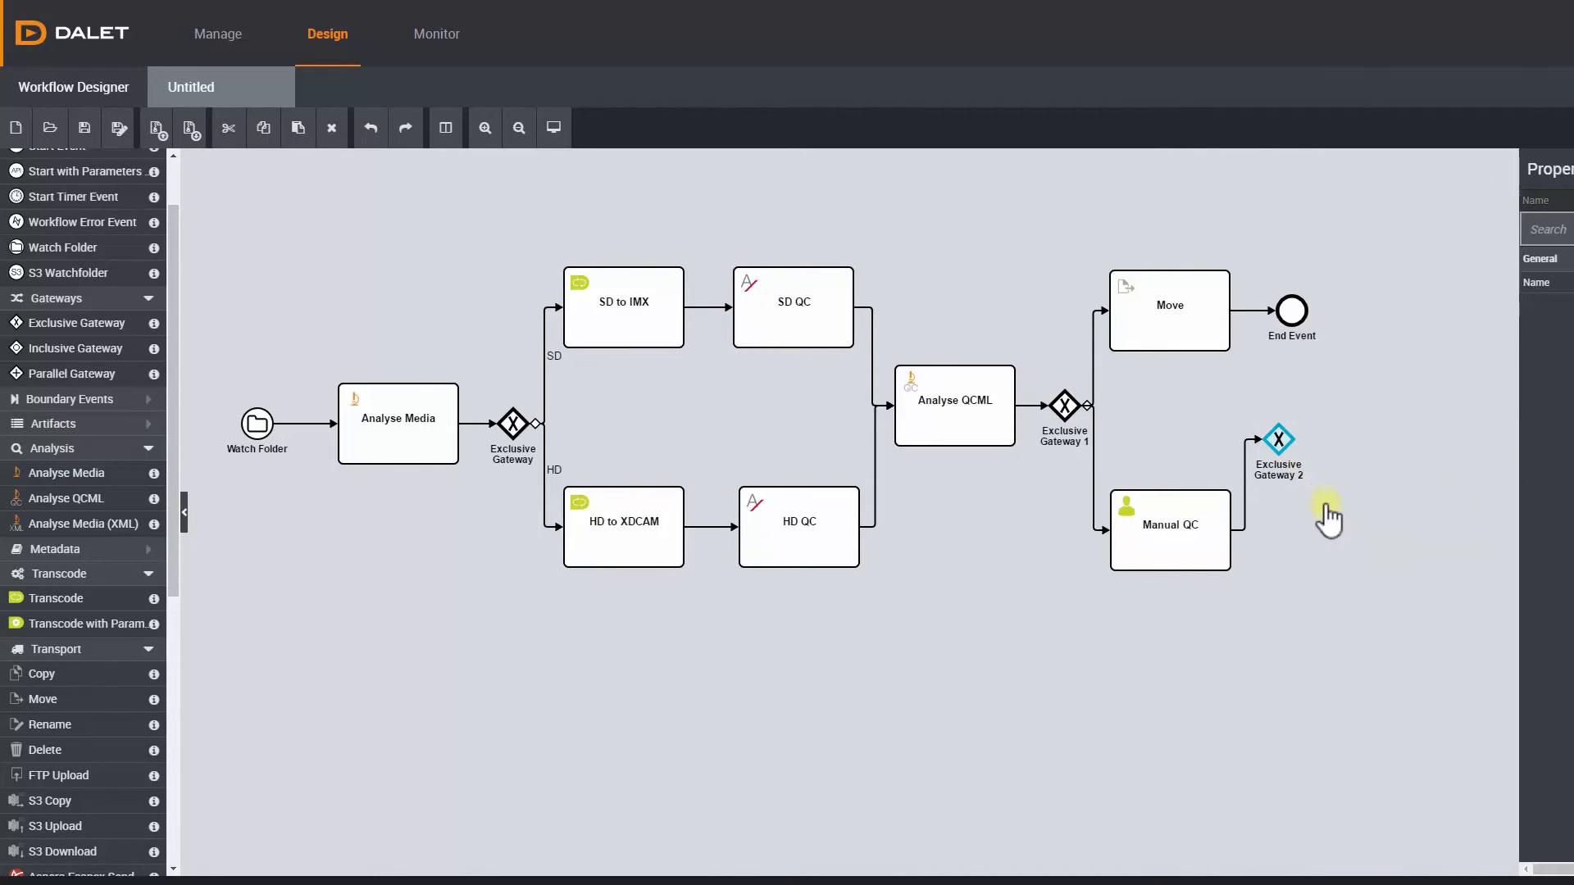
{"action": "mouse_move", "coordinate": [1295, 440]}
{"action": "left_mouse_down"}
{"action": "mouse_move", "coordinate": [1178, 377]}
{"action": "mouse_move", "coordinate": [1104, 365]}
{"action": "mouse_move", "coordinate": [1282, 439]}
{"action": "left_mouse_up"}
{"action": "left_click", "coordinate": [1254, 407]}
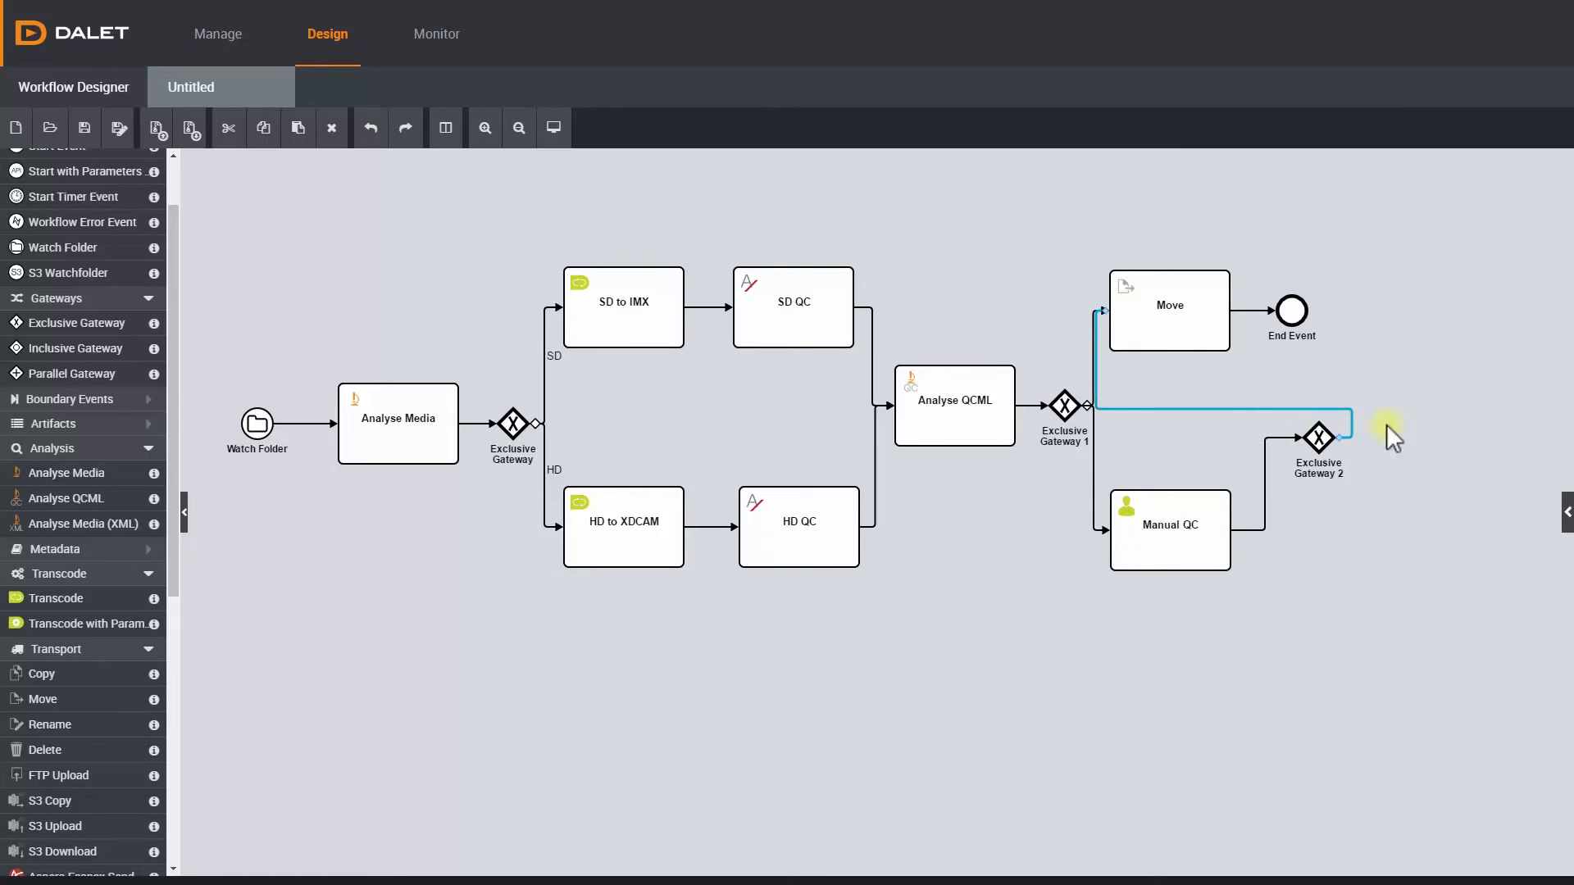
{"action": "left_click", "coordinate": [1565, 512]}
{"action": "left_click", "coordinate": [1472, 275]}
{"action": "type", "text": "Pass"}
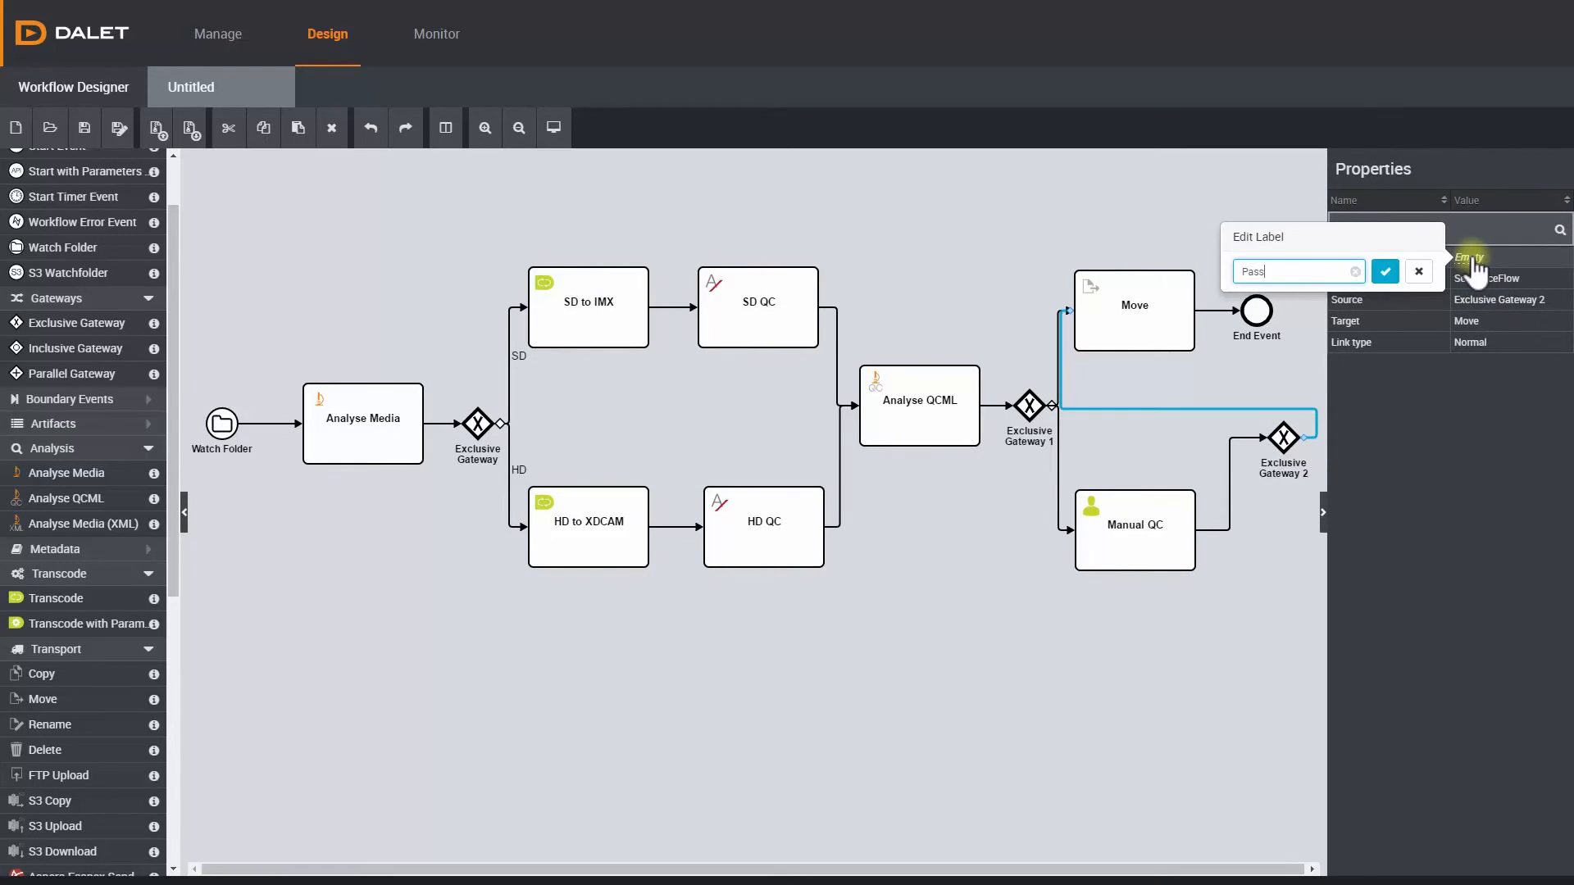
{"action": "left_click", "coordinate": [1380, 267]}
Add a second Move task beyond the third exclusive gateway and connect the gateway to it
{"action": "left_click", "coordinate": [1321, 512]}
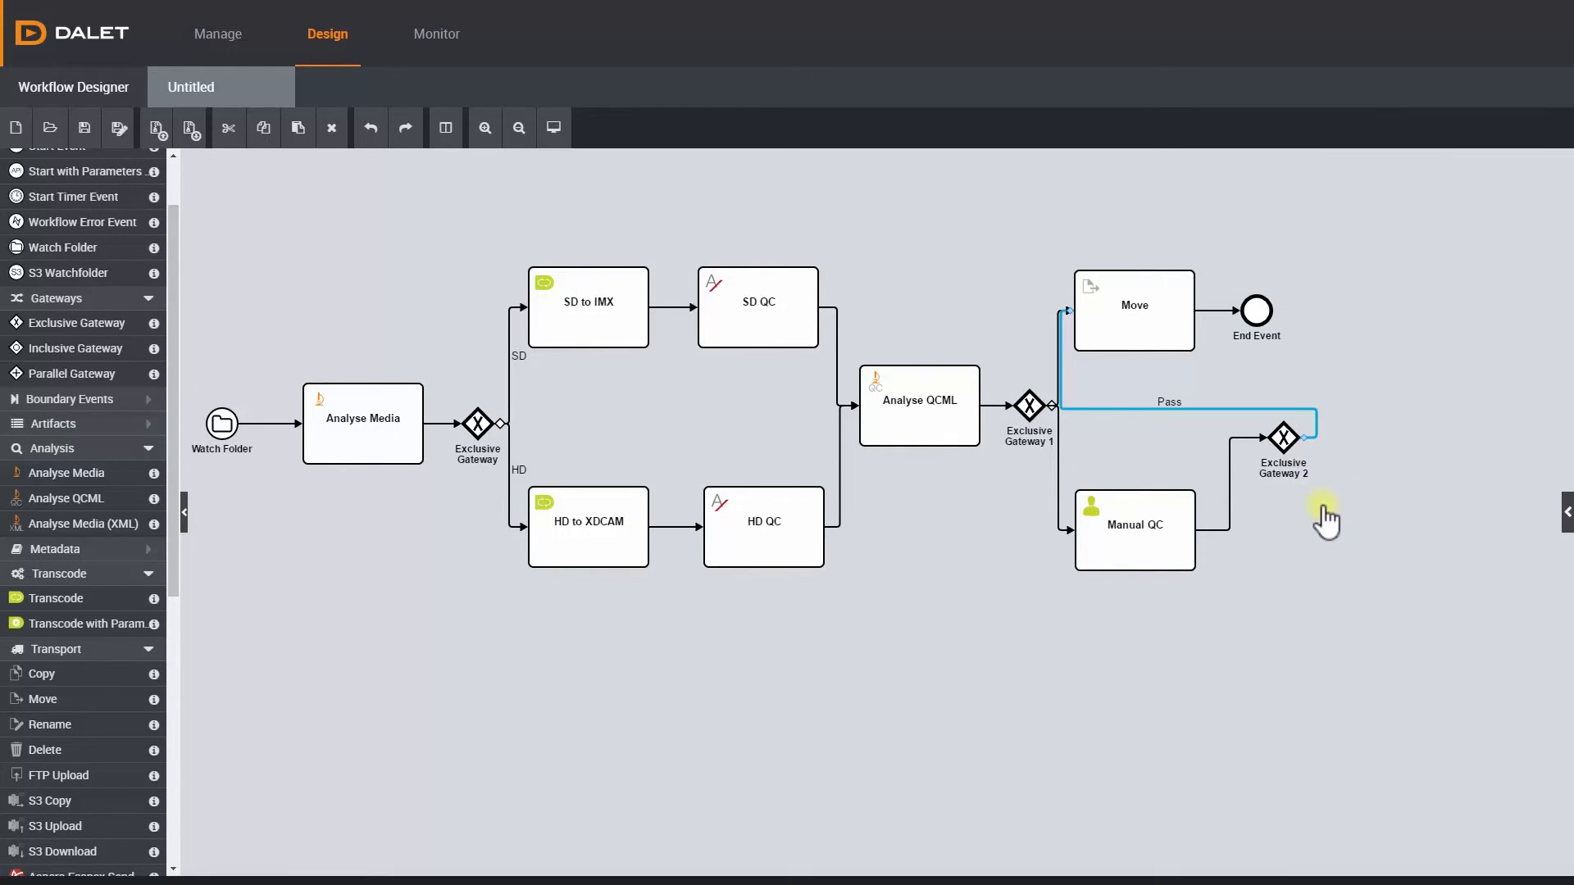
{"action": "left_click_drag", "start_coordinate": [152, 691], "coordinate": [1405, 396]}
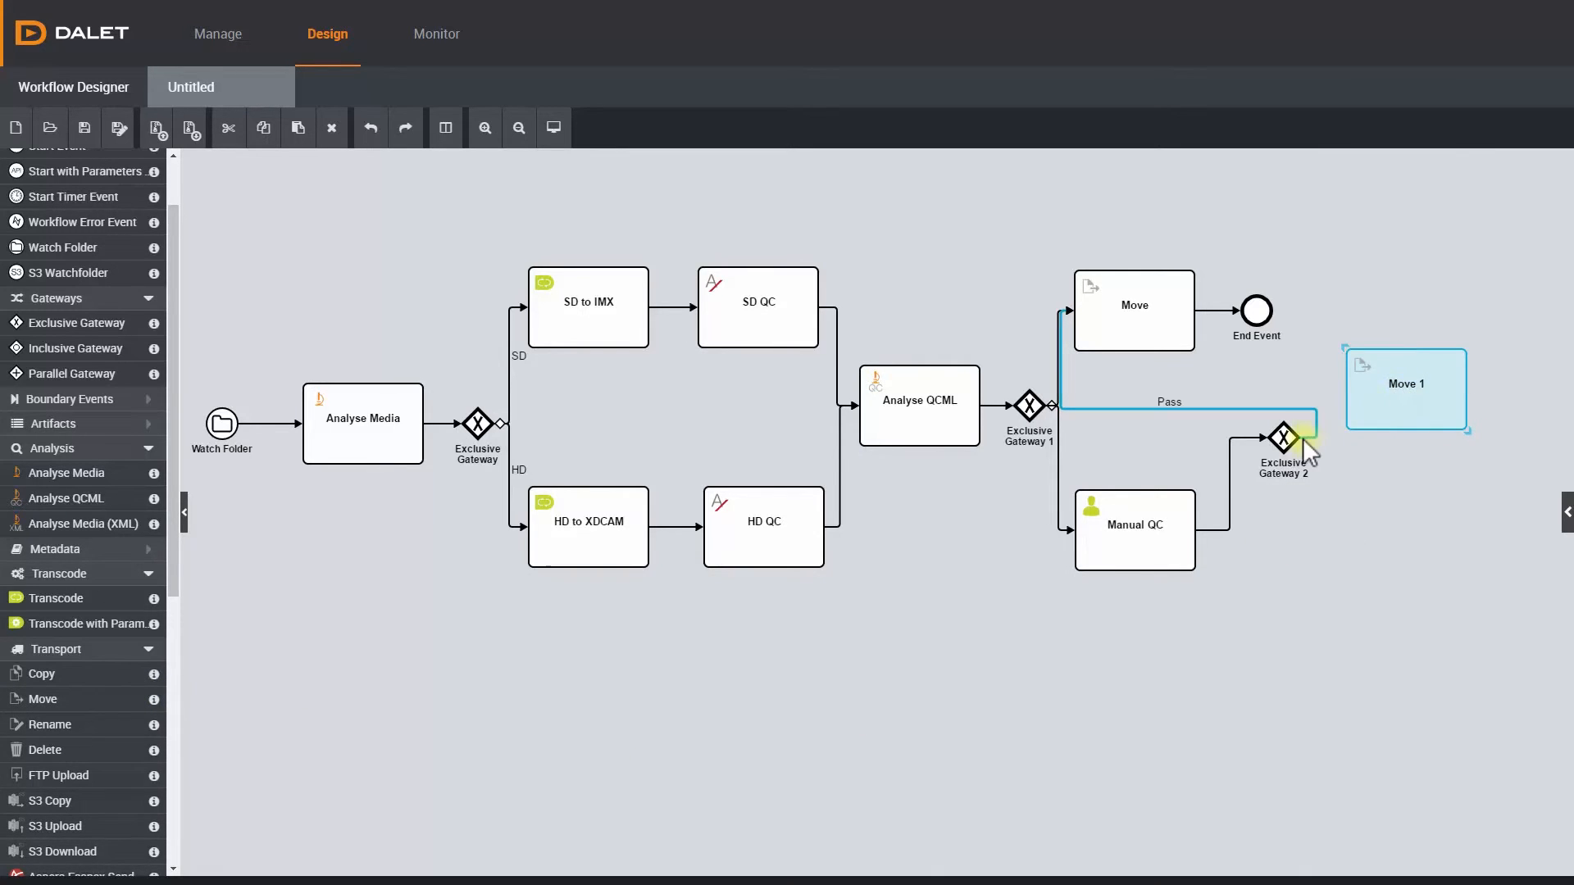
{"action": "left_click_drag", "start_coordinate": [1302, 438], "coordinate": [1375, 411]}
{"action": "left_click", "coordinate": [1377, 413]}
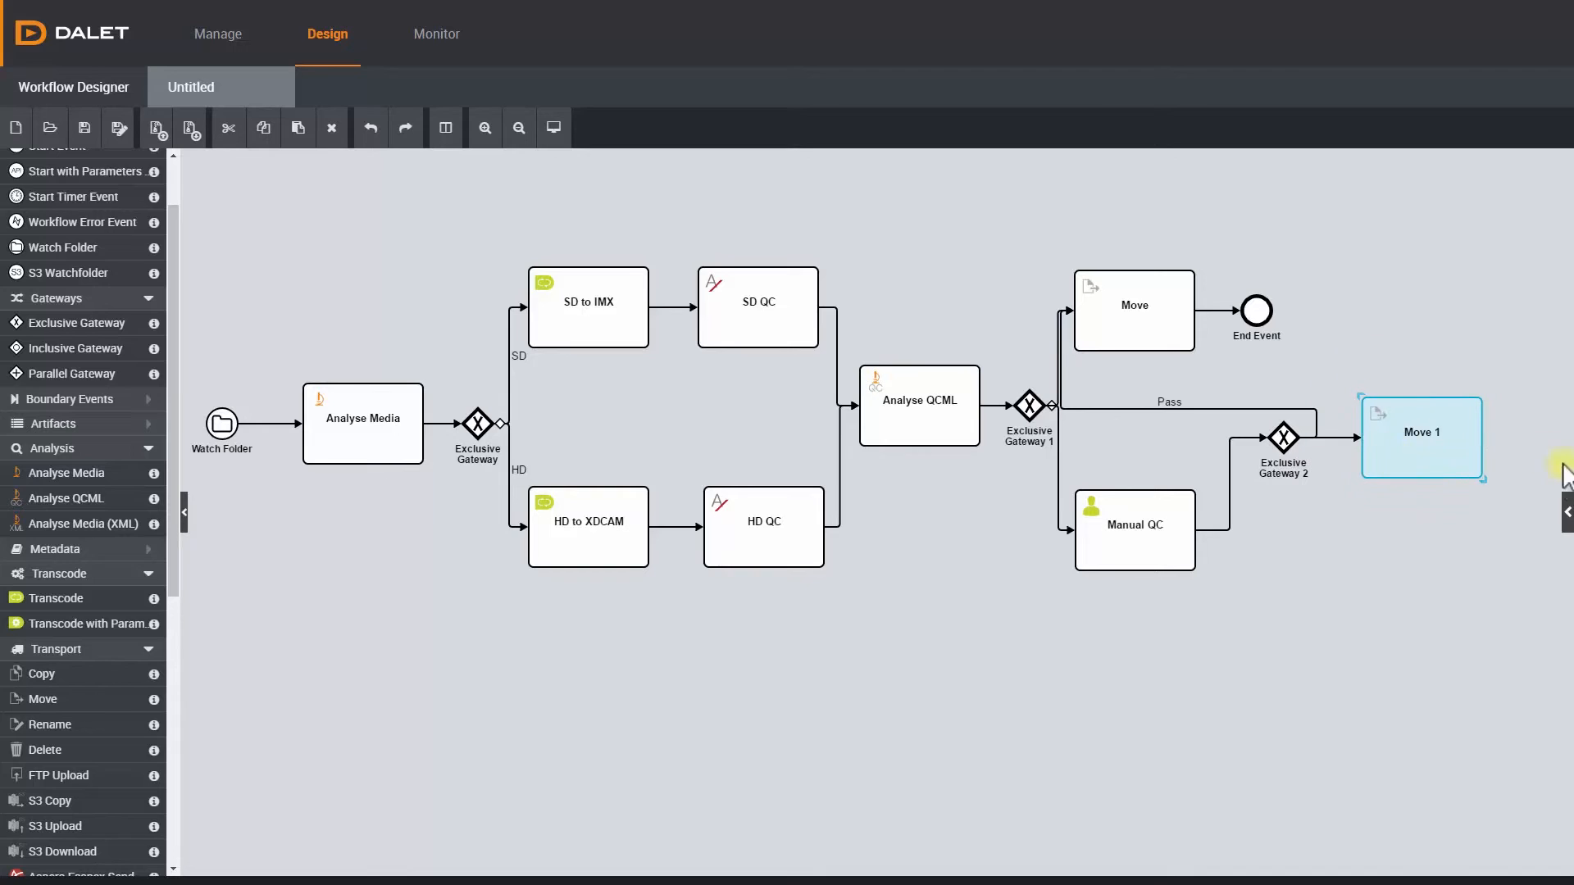
Rename the second Move task as Move to Quarantine and label the gateway's flow to it Fail
{"action": "left_click", "coordinate": [1567, 512]}
{"action": "left_click", "coordinate": [1472, 261]}
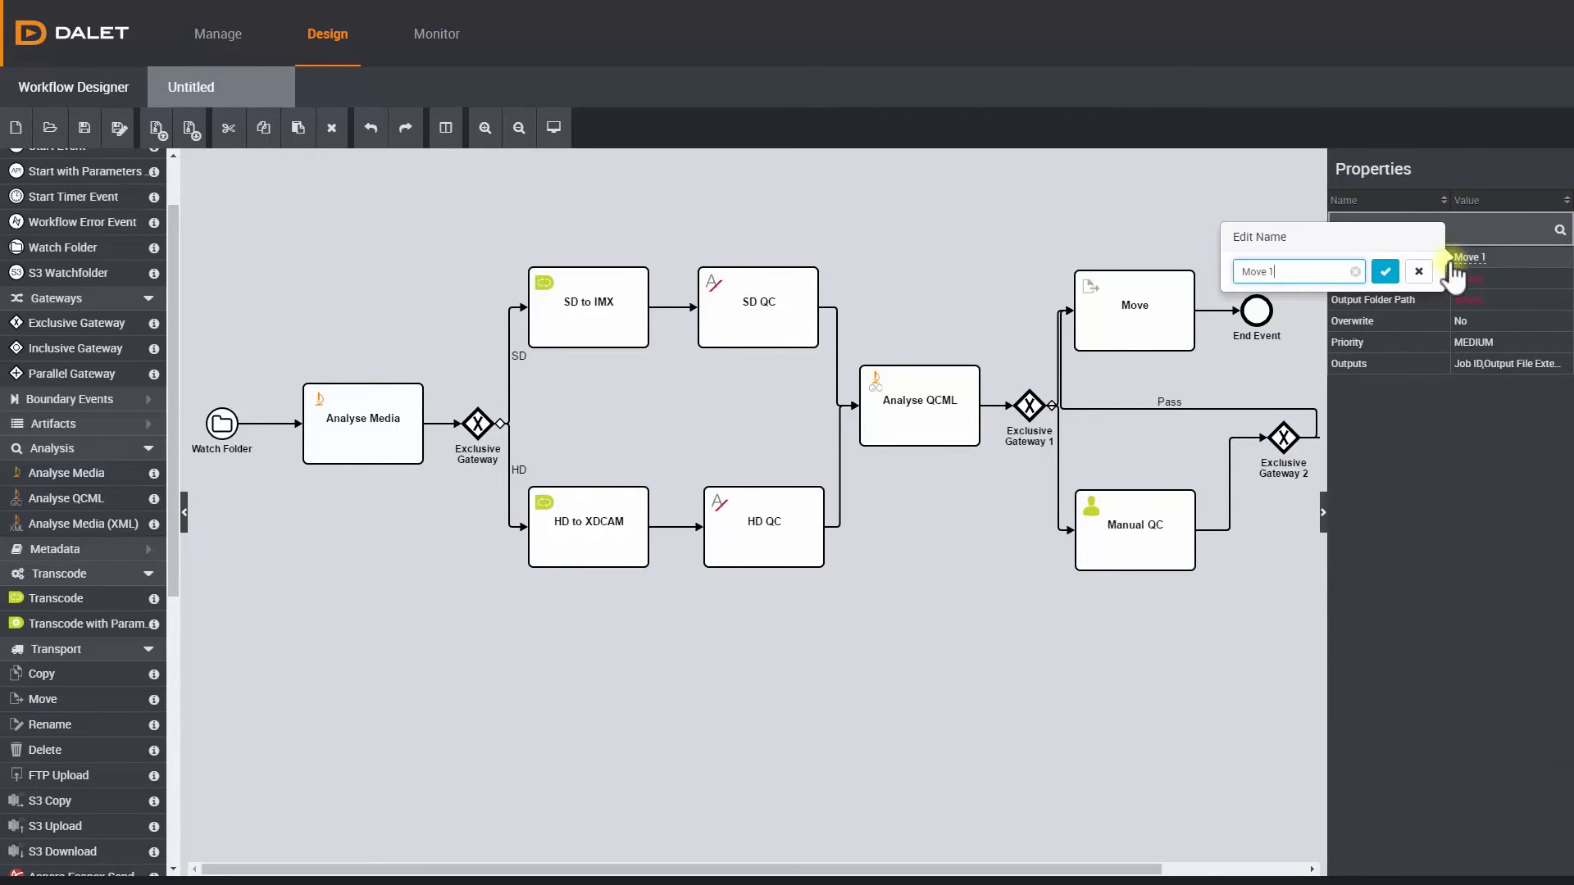
{"action": "key", "text": "ctrl+a"}
{"action": "type", "text": "Move to Quarantine"}
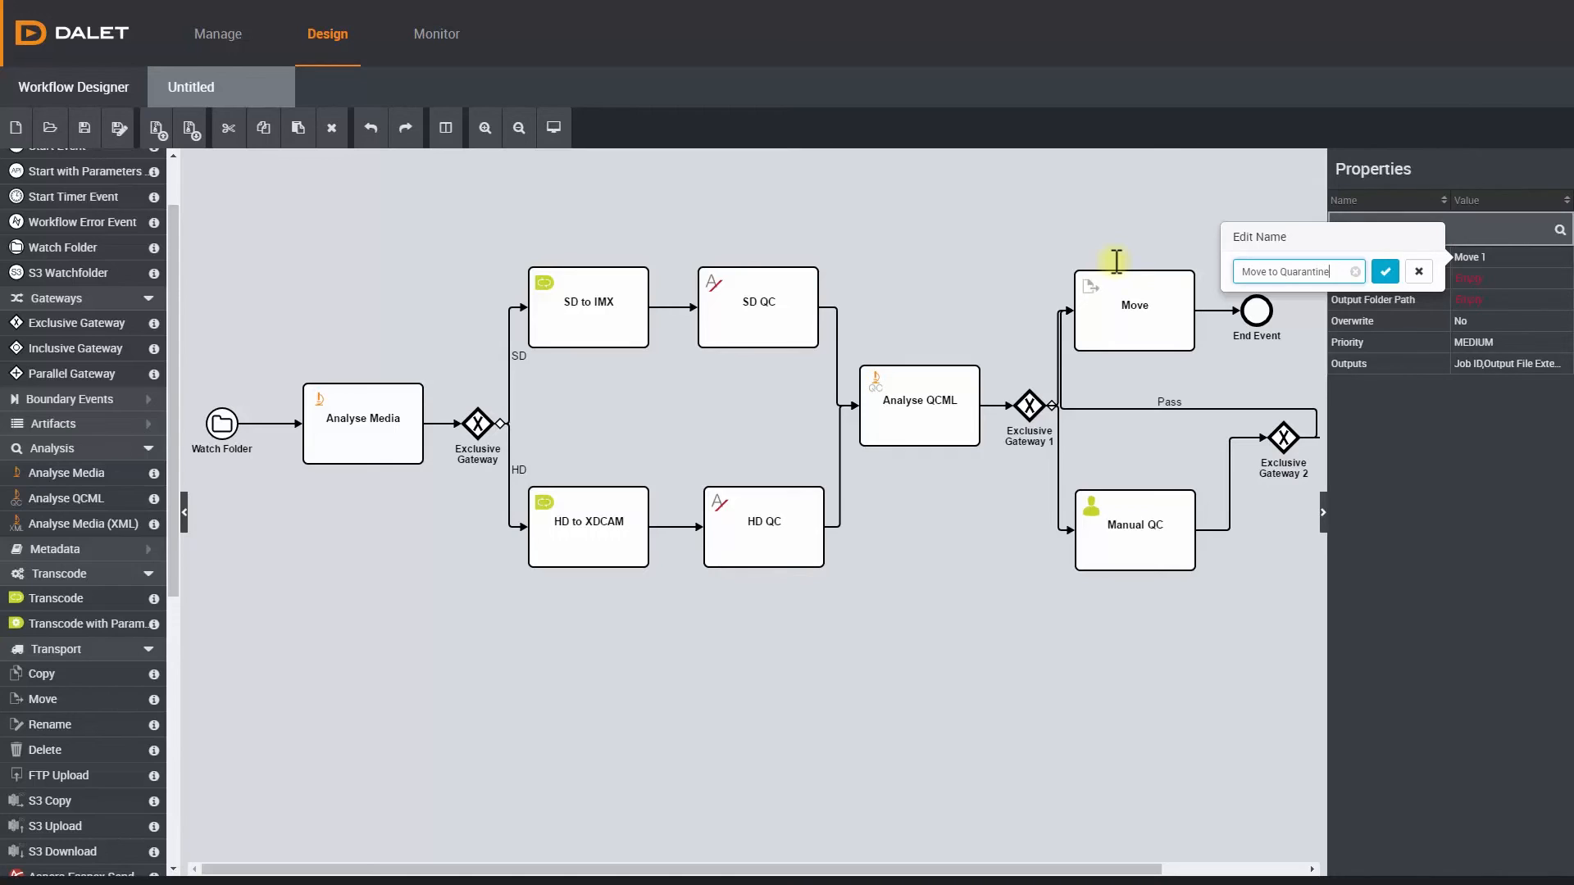
{"action": "left_click", "coordinate": [1385, 271]}
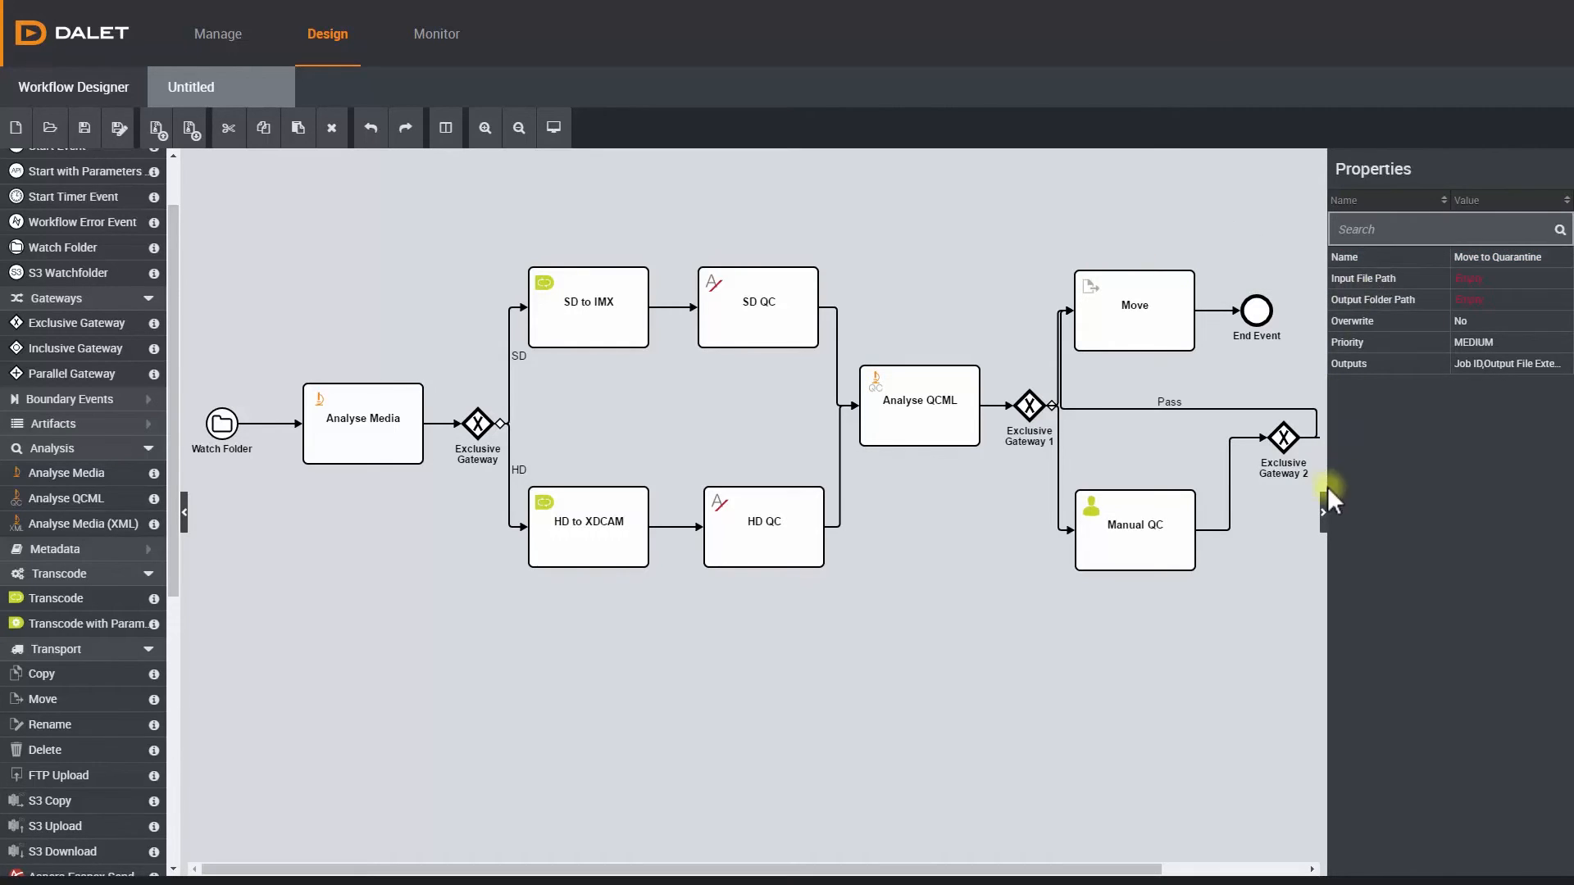
{"action": "left_click", "coordinate": [1323, 513]}
{"action": "left_click_drag", "start_coordinate": [1428, 432], "coordinate": [1435, 431]}
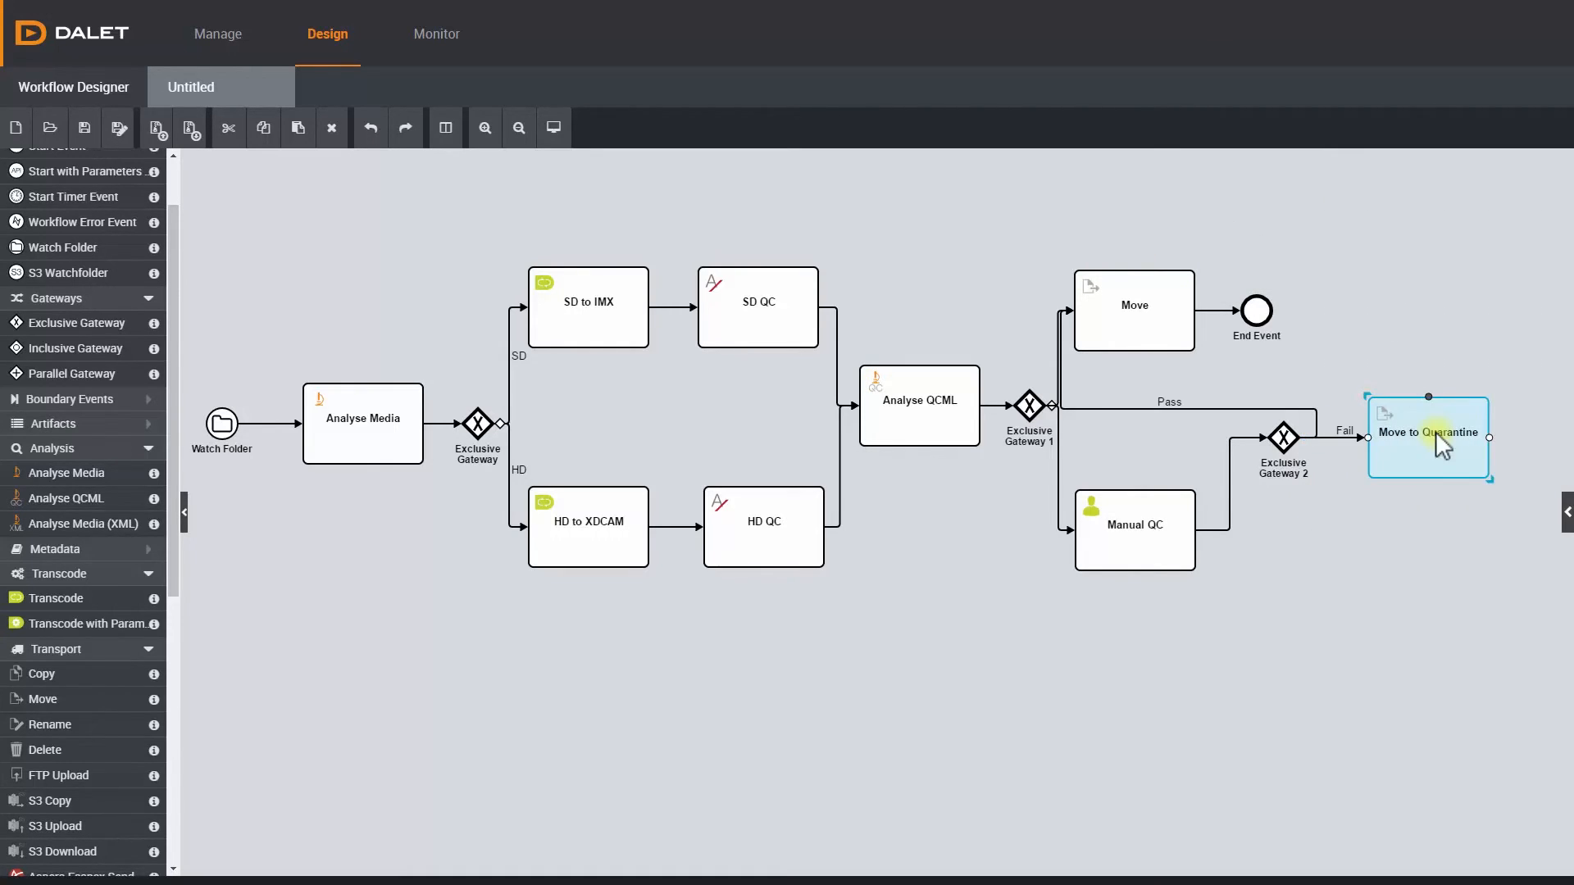
Set the link type of the Pass flow from the third exclusive gateway to Conditional
{"action": "left_click", "coordinate": [1316, 423]}
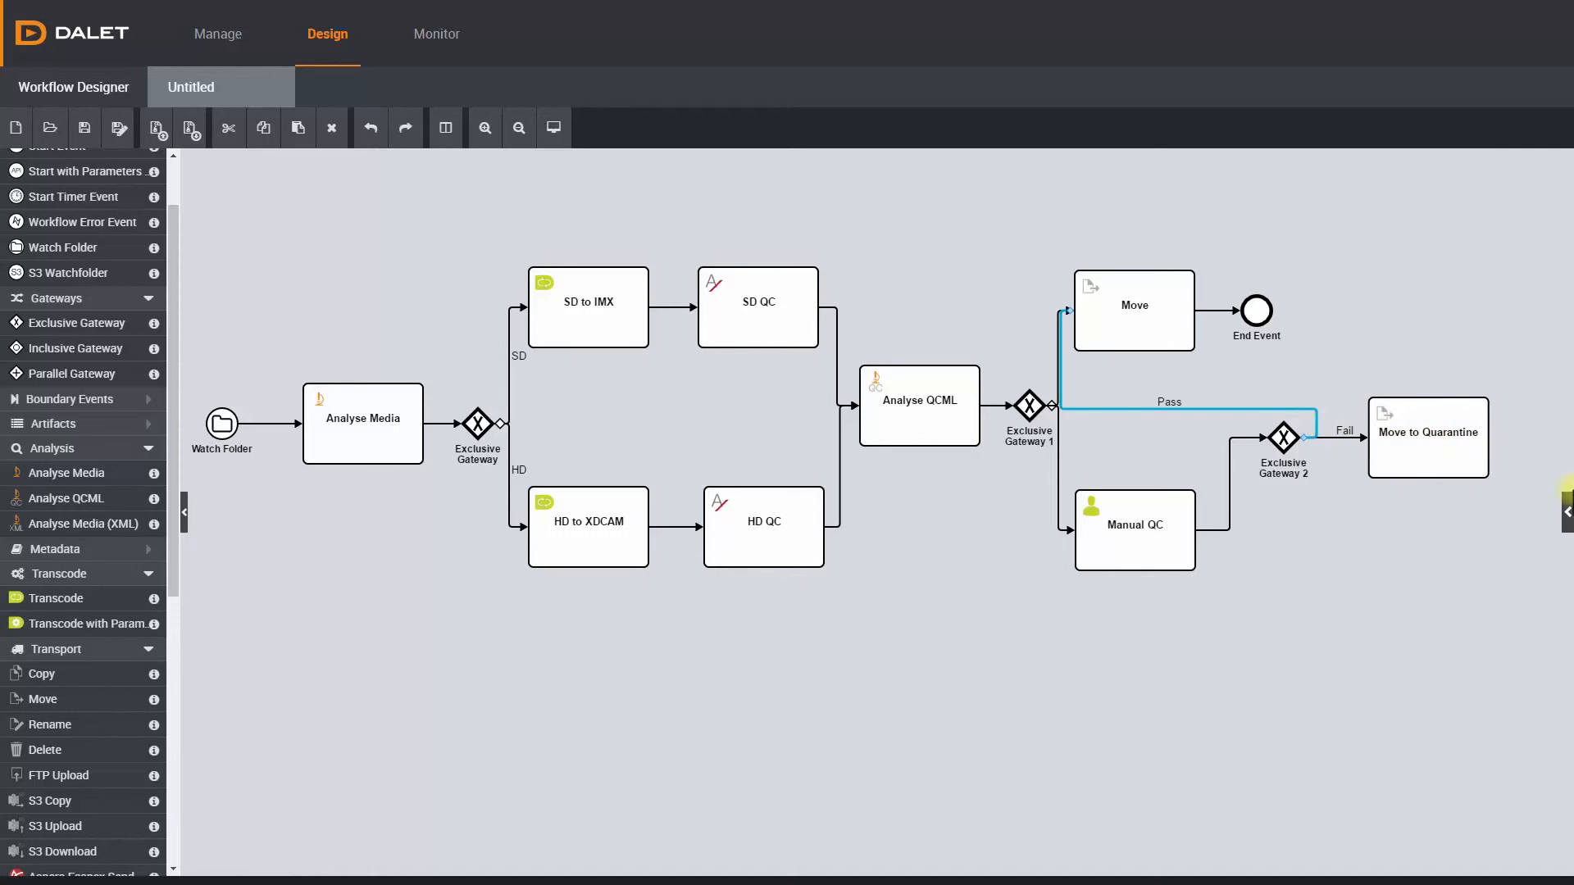
{"action": "left_click", "coordinate": [1567, 512]}
{"action": "left_click", "coordinate": [1472, 353]}
{"action": "left_click", "coordinate": [1354, 359]}
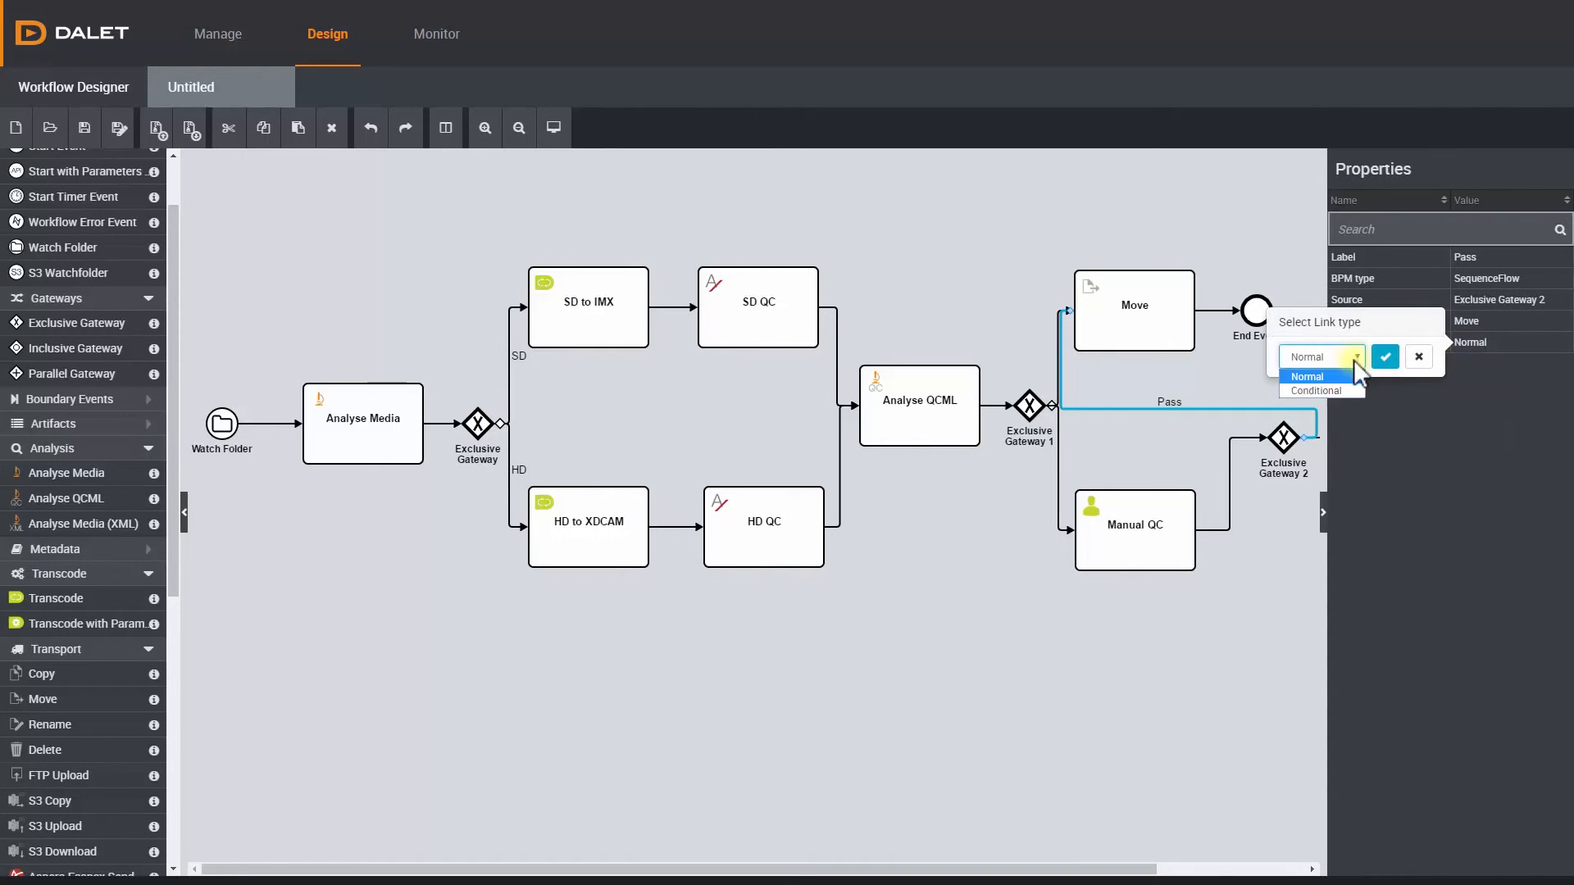
{"action": "left_click", "coordinate": [1344, 375]}
{"action": "left_click", "coordinate": [1389, 352]}
Begin the Pass flow's condition by linking its first operand to the Result output of Manual QC
{"action": "left_click", "coordinate": [1462, 415]}
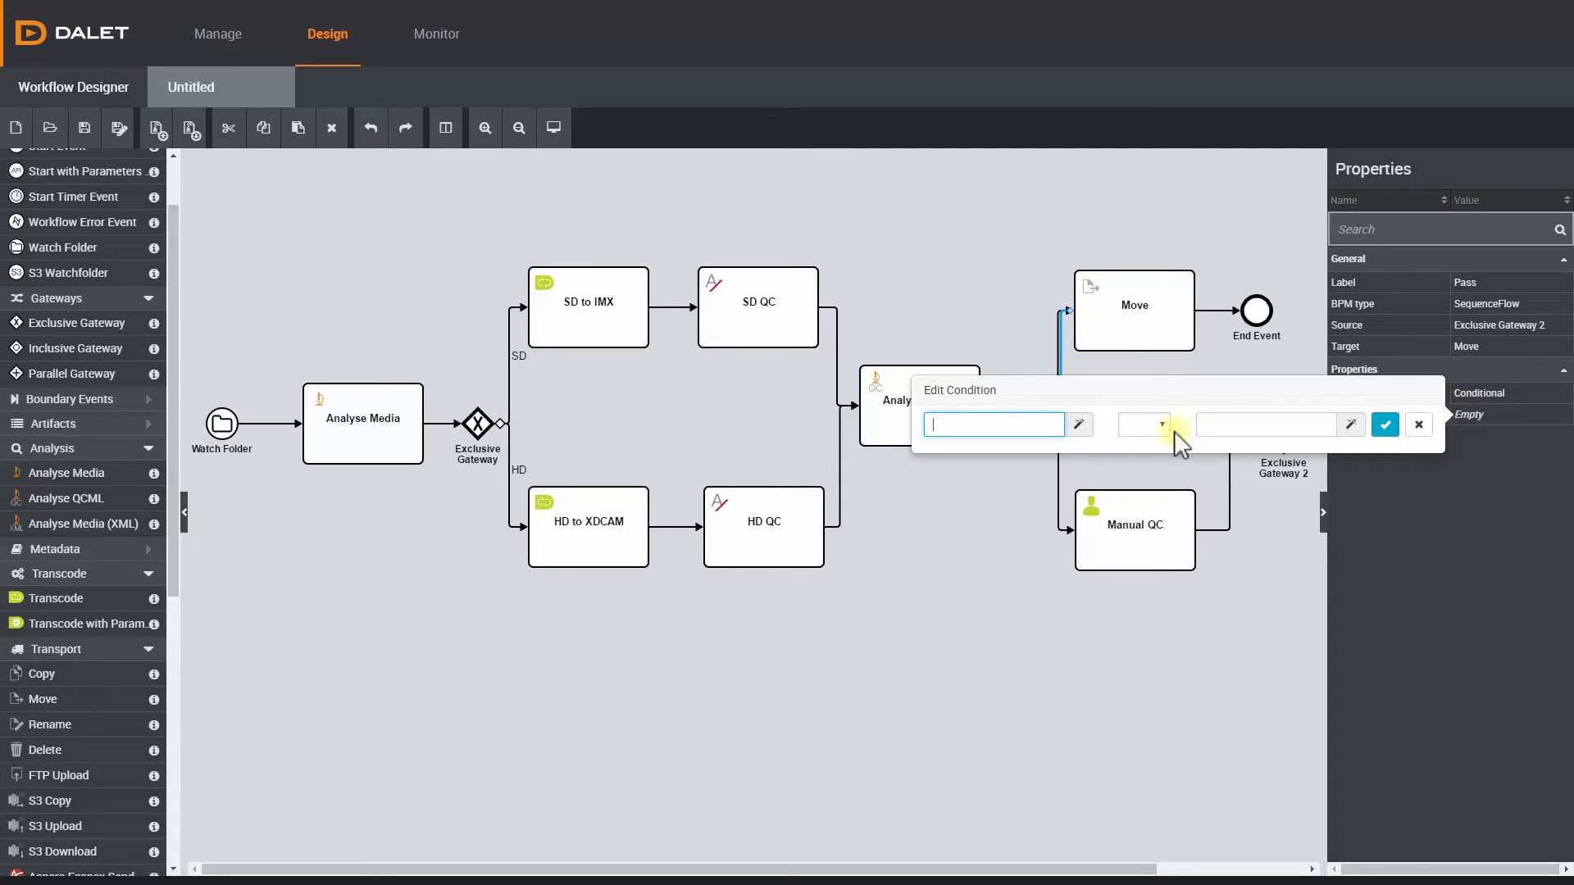
{"action": "left_click", "coordinate": [1079, 424]}
{"action": "left_click", "coordinate": [840, 164]}
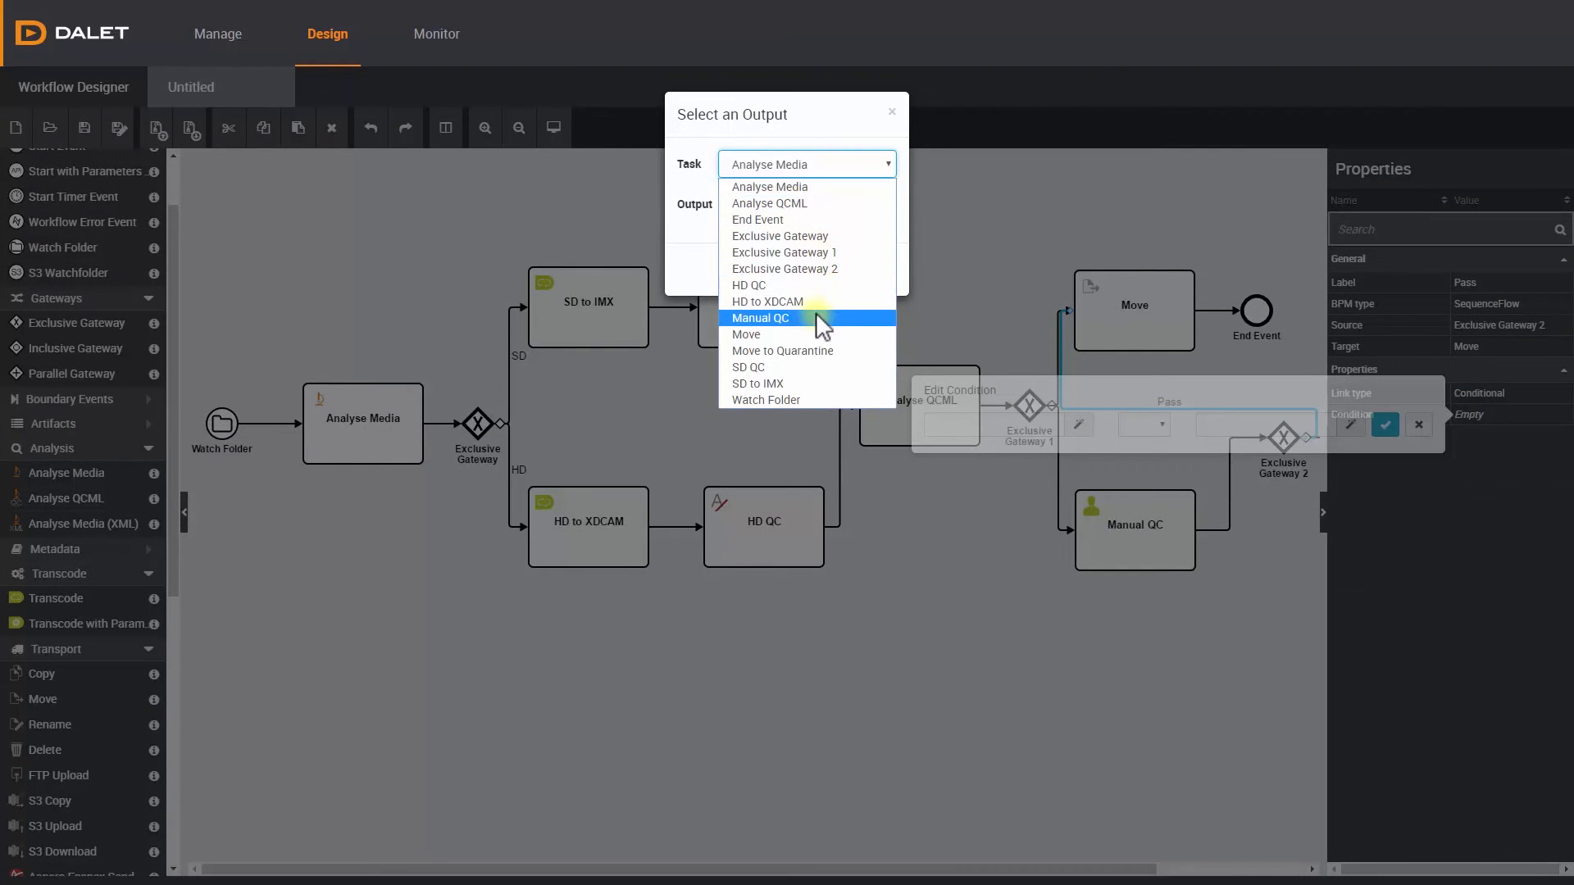
{"action": "left_click", "coordinate": [815, 313]}
{"action": "left_click", "coordinate": [854, 204]}
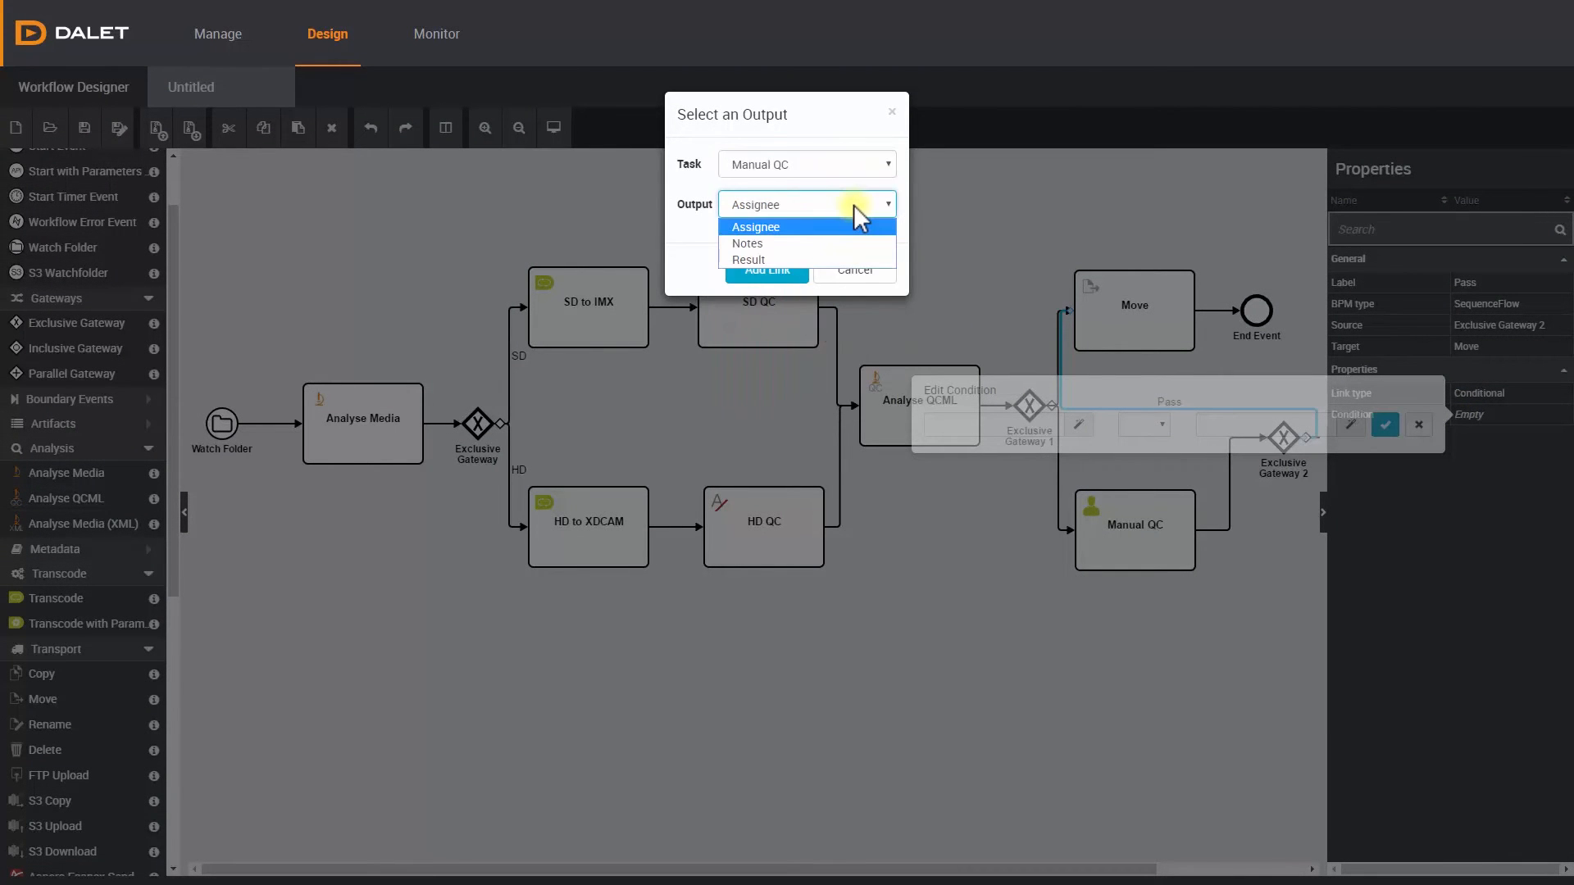
{"action": "left_click", "coordinate": [849, 259]}
{"action": "left_click", "coordinate": [792, 275]}
Complete the Pass flow's condition with the Equal operator and the value Passed
{"action": "left_click", "coordinate": [1219, 426]}
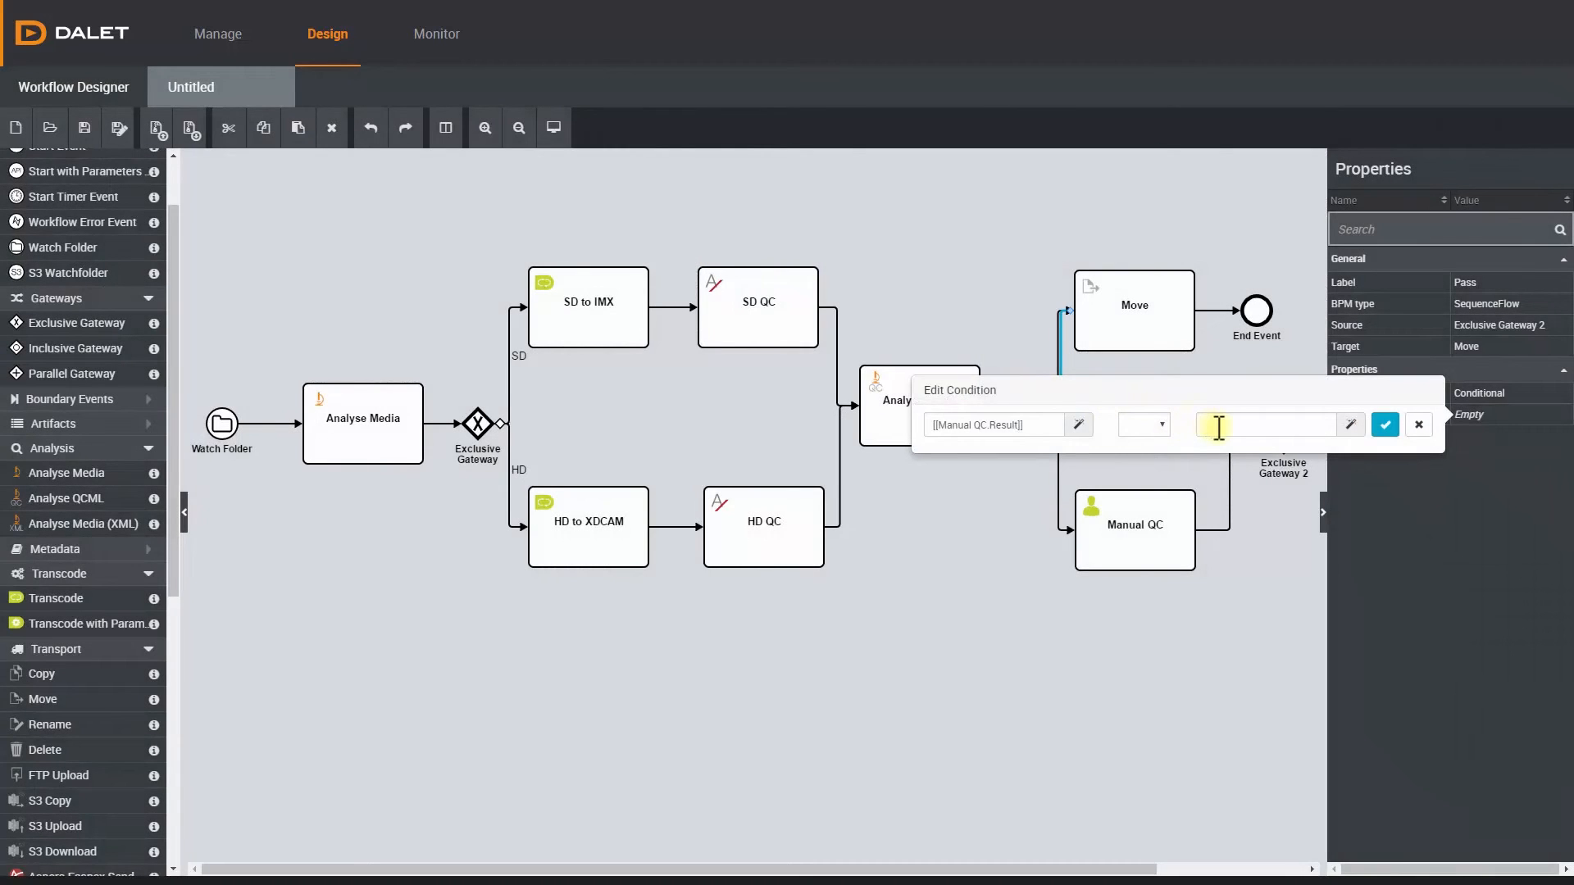
{"action": "left_click", "coordinate": [1159, 426]}
{"action": "left_click", "coordinate": [1156, 469]}
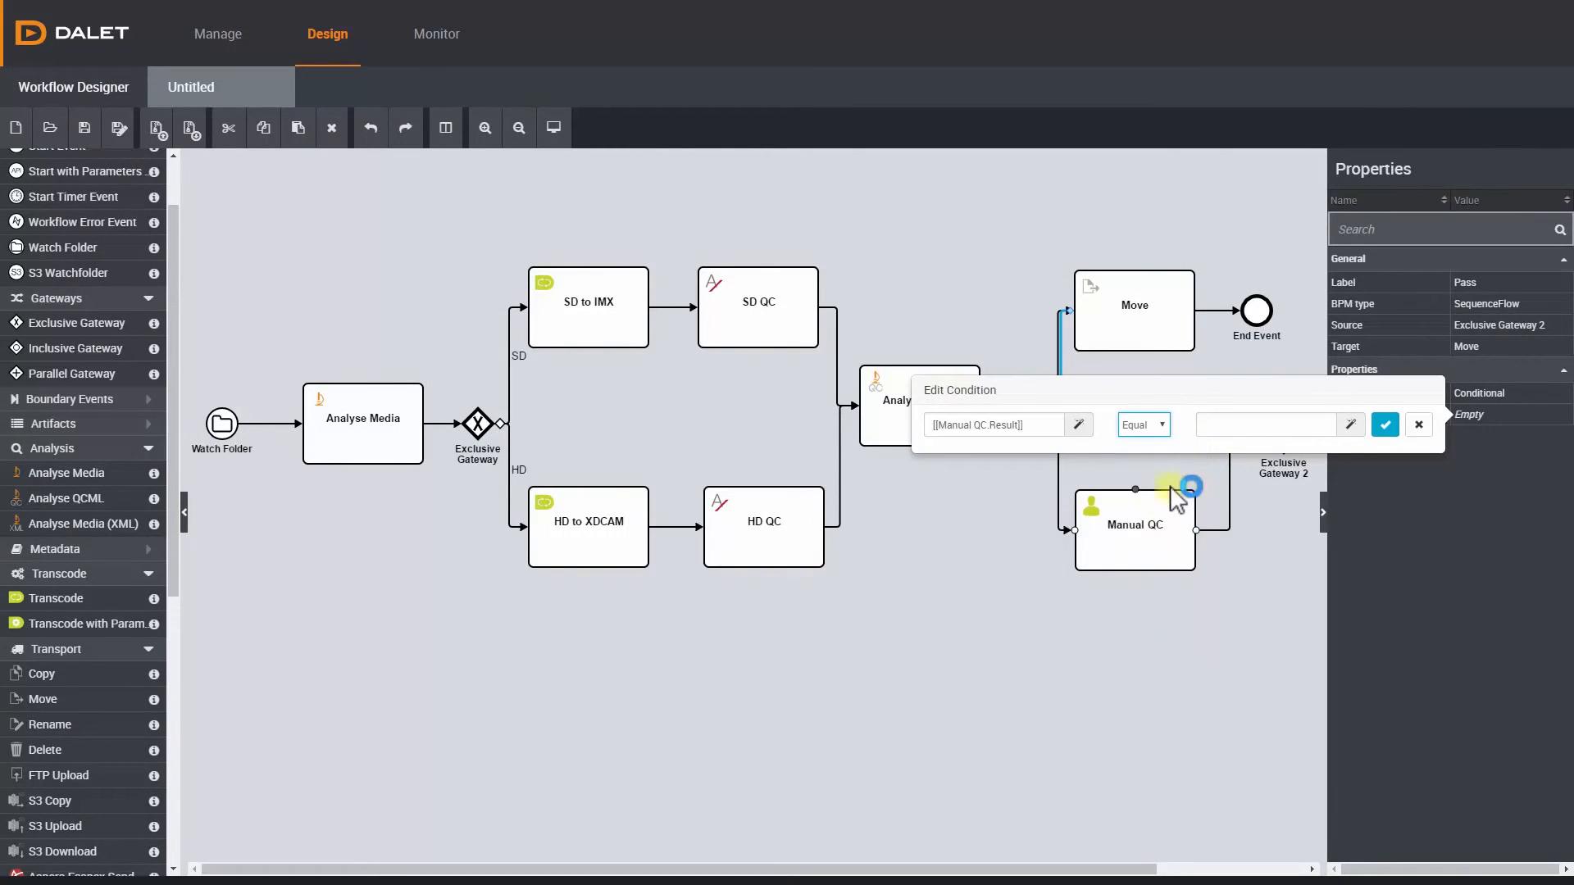
{"action": "left_click", "coordinate": [1223, 427]}
{"action": "type", "text": "Passed"}
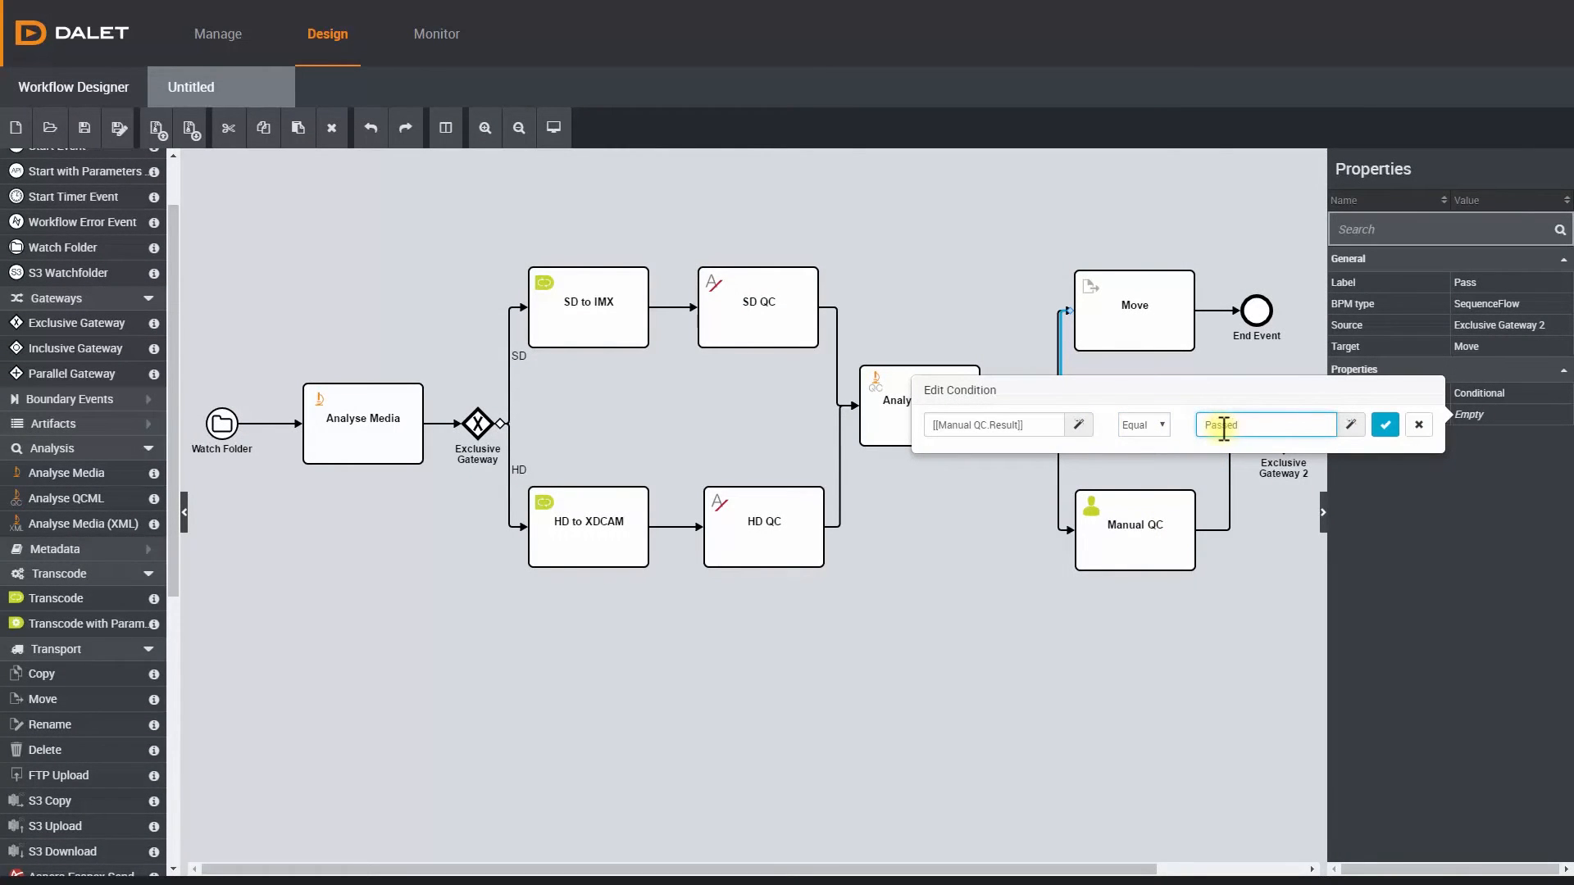
{"action": "left_click", "coordinate": [1385, 427]}
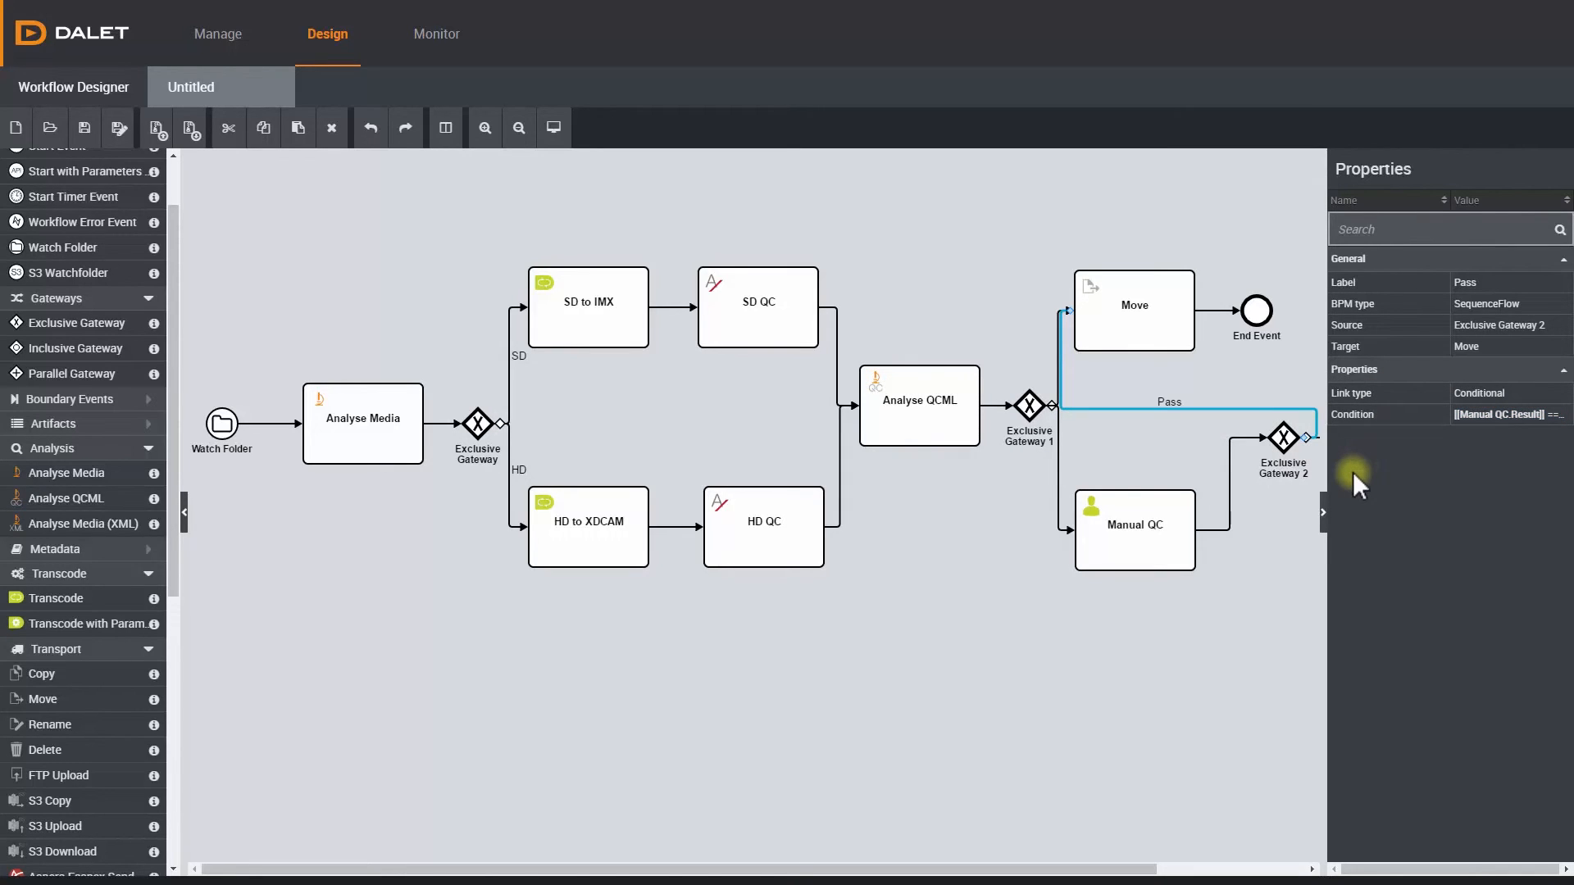
Link the input file path of Move to Quarantine to the Output File Path of SD to IMX
{"action": "left_click", "coordinate": [1323, 512]}
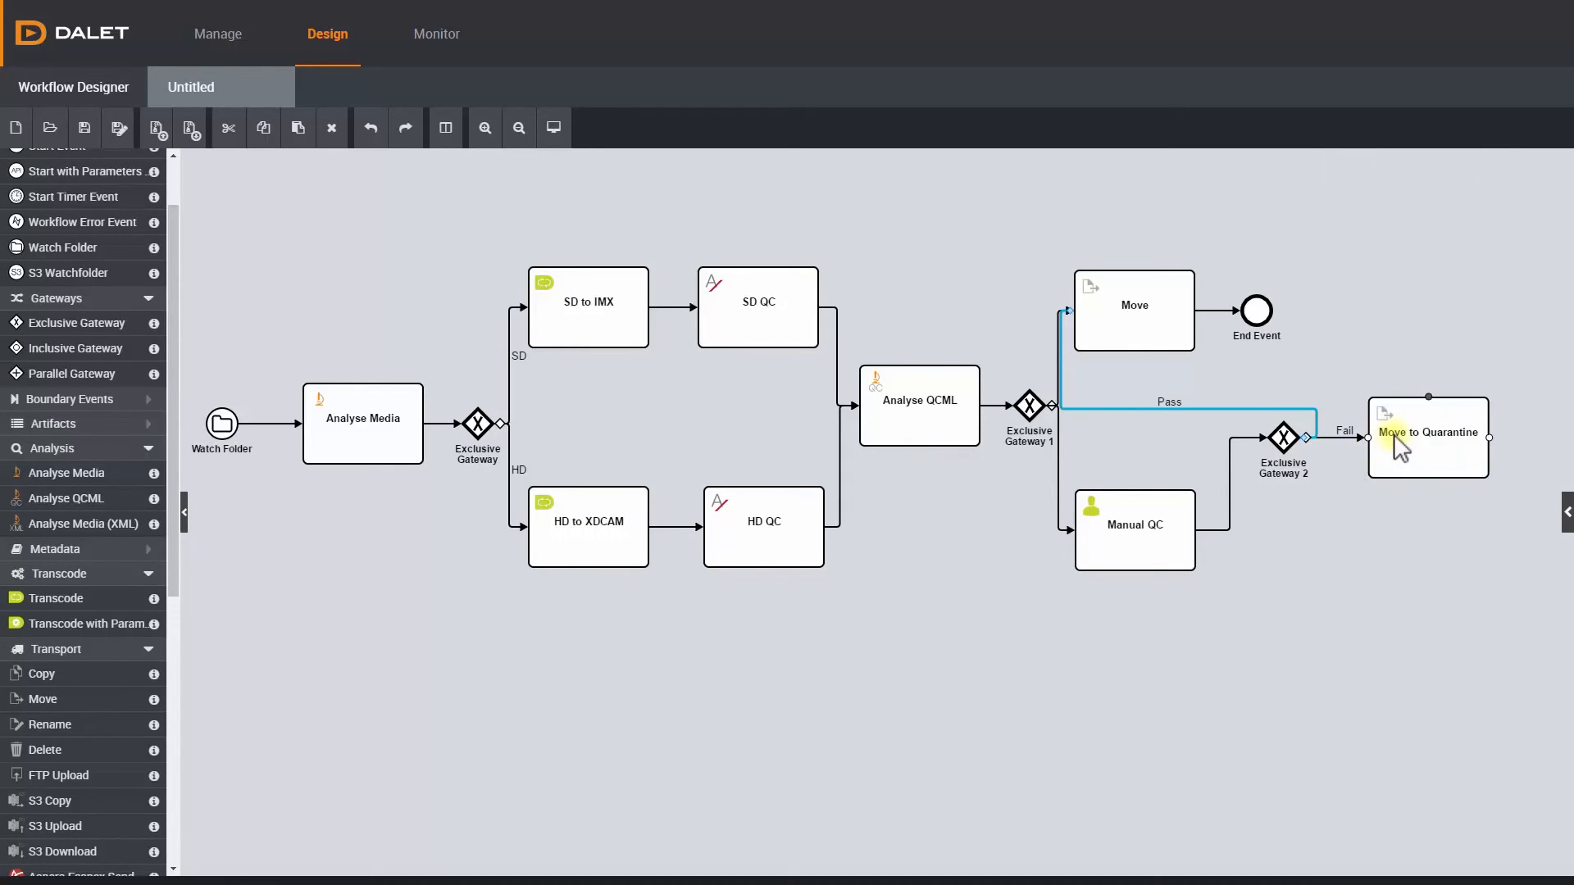
{"action": "left_click", "coordinate": [1398, 451]}
{"action": "left_click", "coordinate": [1567, 513]}
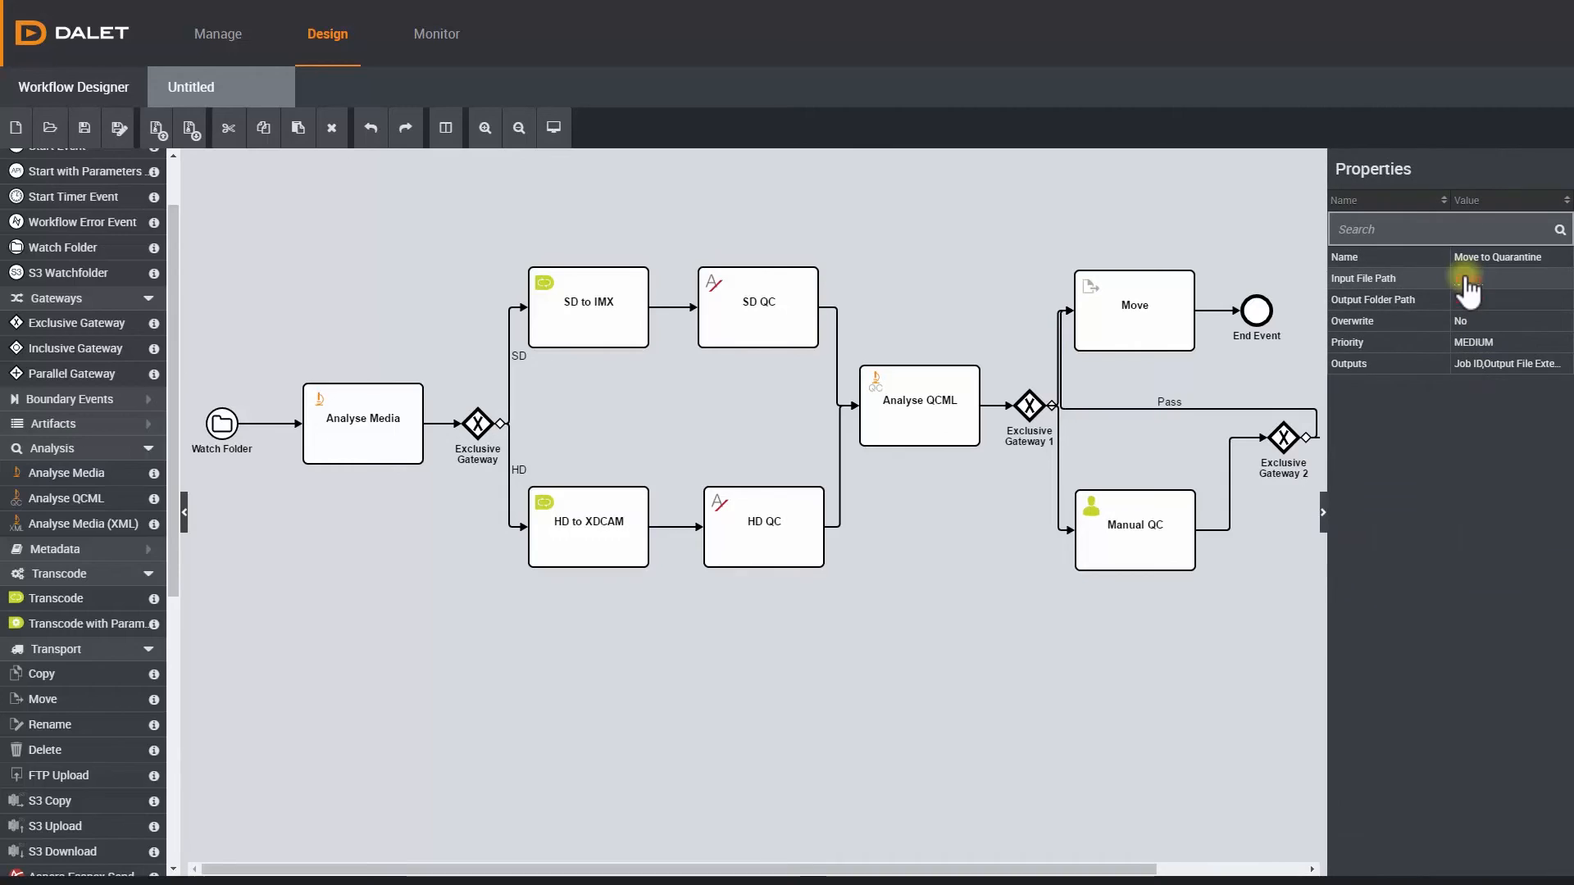
{"action": "left_click", "coordinate": [1460, 278]}
{"action": "left_click", "coordinate": [821, 306]}
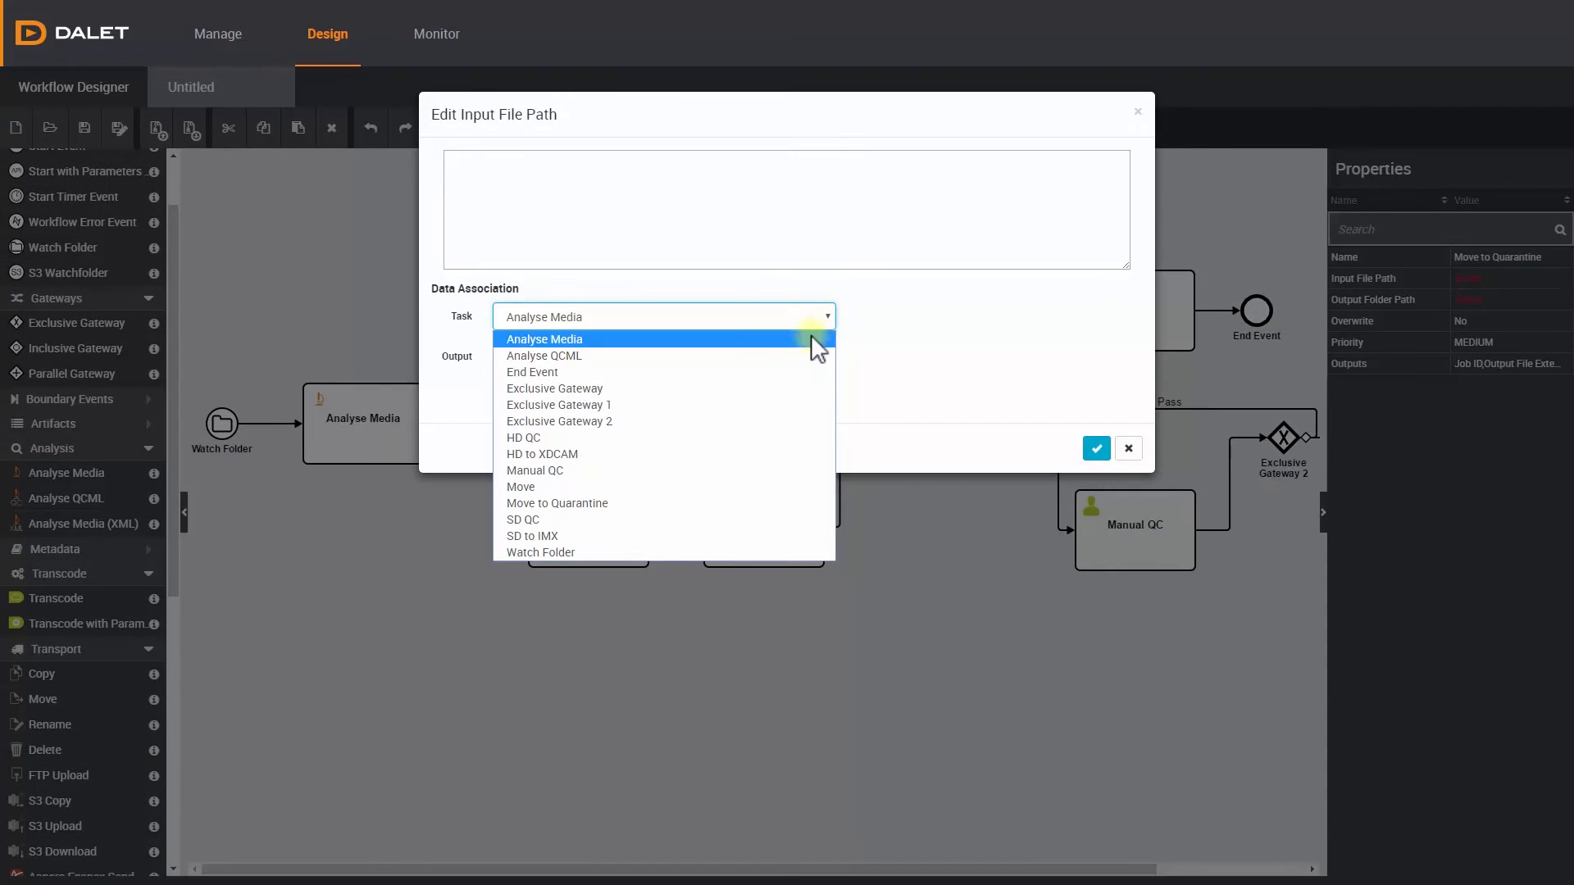
{"action": "left_click", "coordinate": [726, 520]}
{"action": "left_click", "coordinate": [638, 357]}
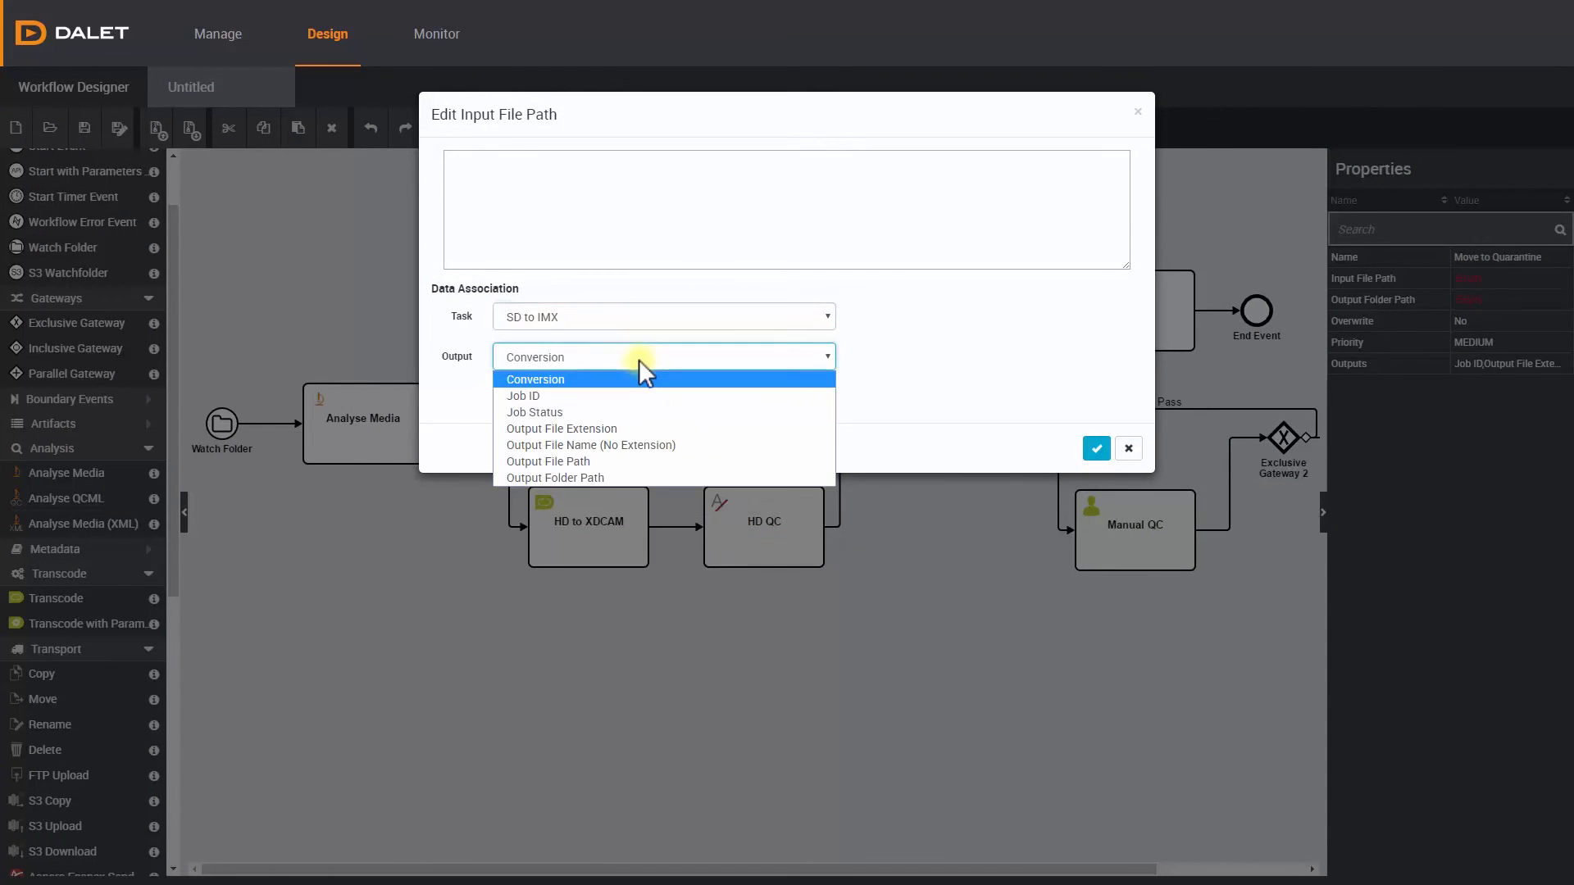
{"action": "left_click", "coordinate": [628, 447]}
{"action": "left_click", "coordinate": [792, 399]}
Append the Output File Path of HD to XDCAM to the input file path of Move to Quarantine
{"action": "left_click", "coordinate": [692, 317]}
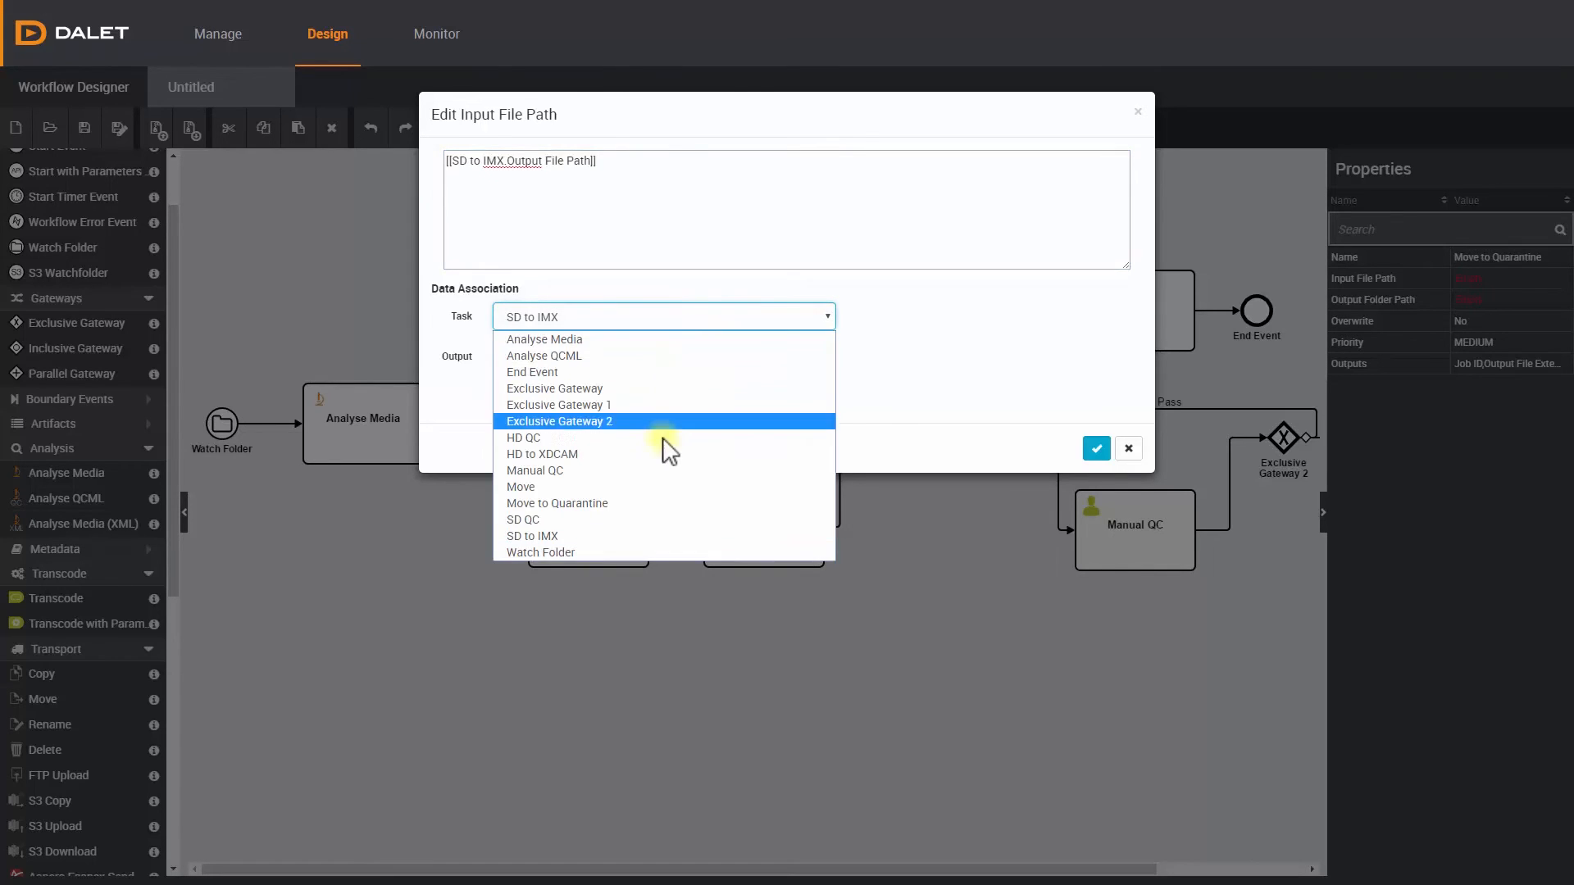
{"action": "left_click", "coordinate": [664, 449]}
{"action": "left_click", "coordinate": [640, 361]}
{"action": "left_click", "coordinate": [643, 460]}
{"action": "left_click", "coordinate": [828, 400]}
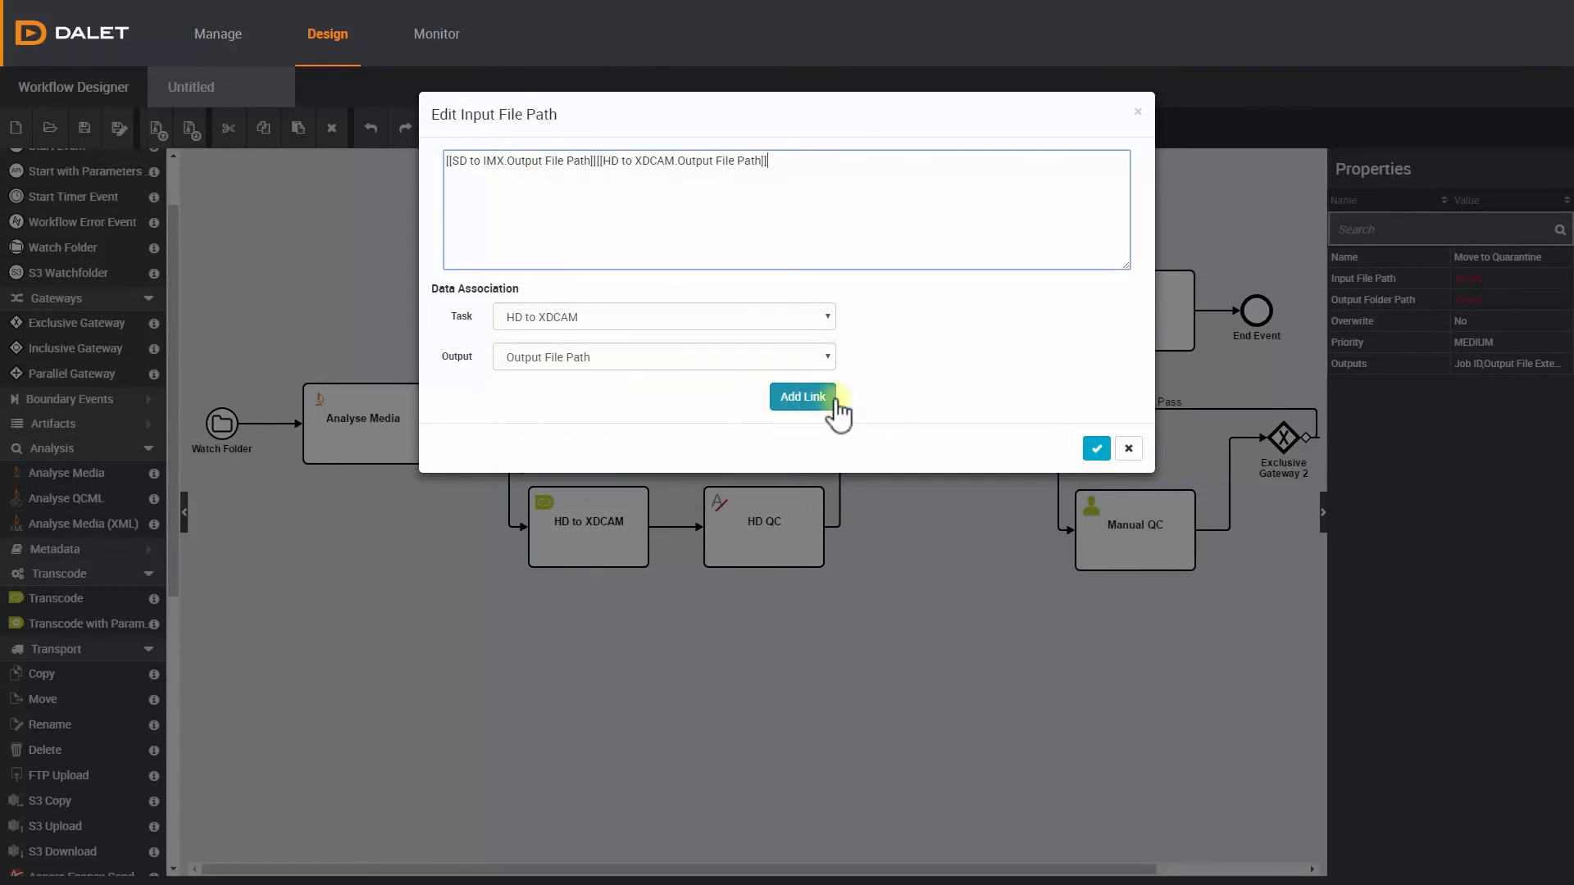
{"action": "left_click", "coordinate": [1097, 448]}
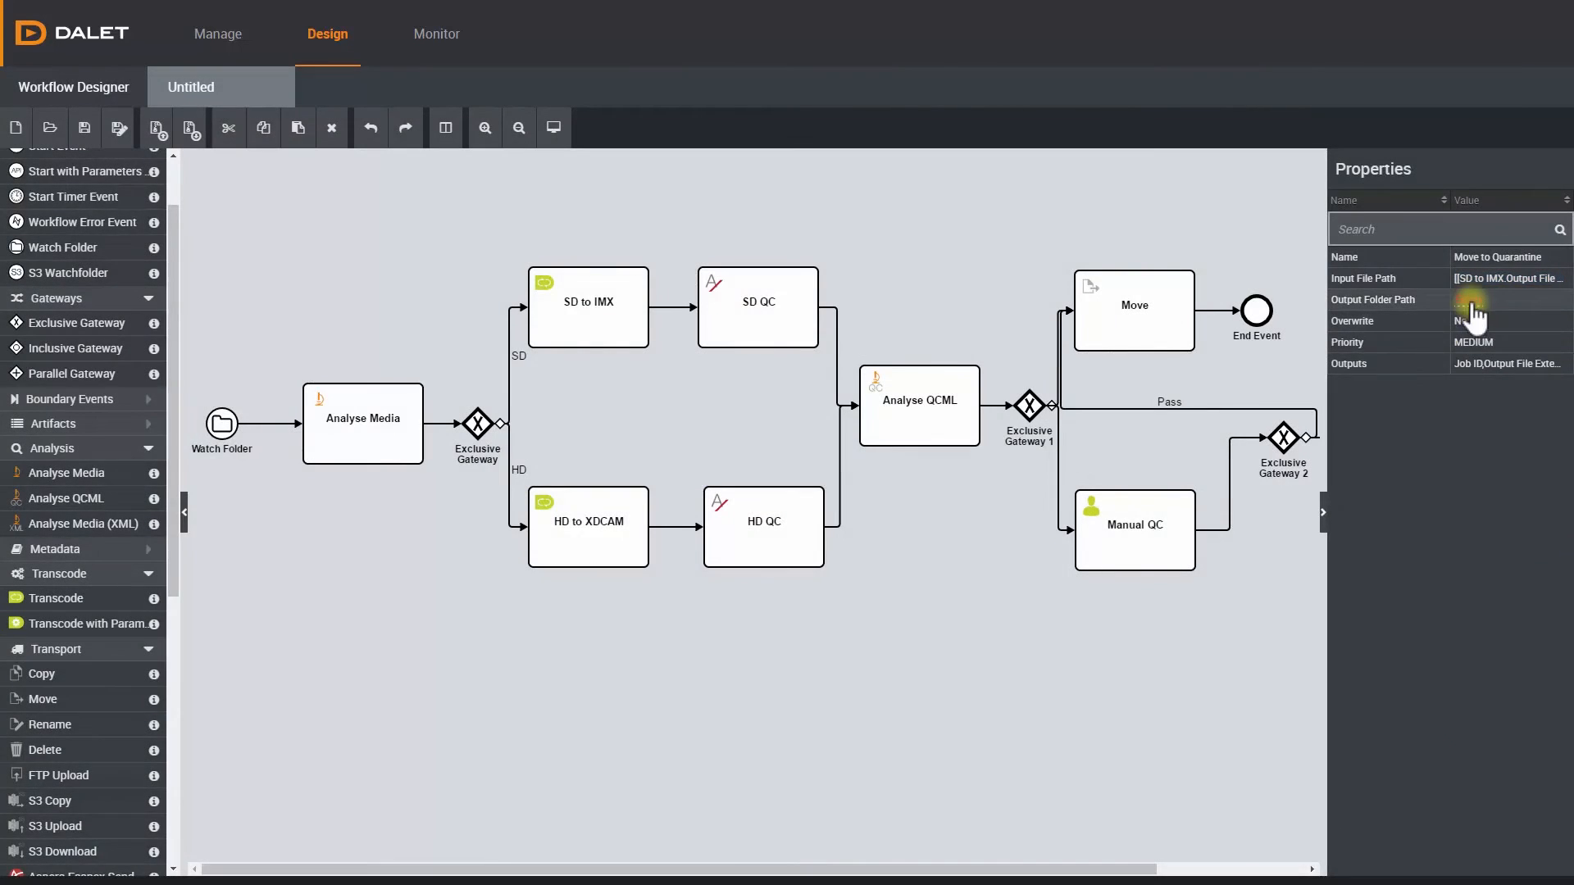
Set the output folder path of Move to Quarantine to C:\Quarantine
{"action": "left_click", "coordinate": [1382, 300]}
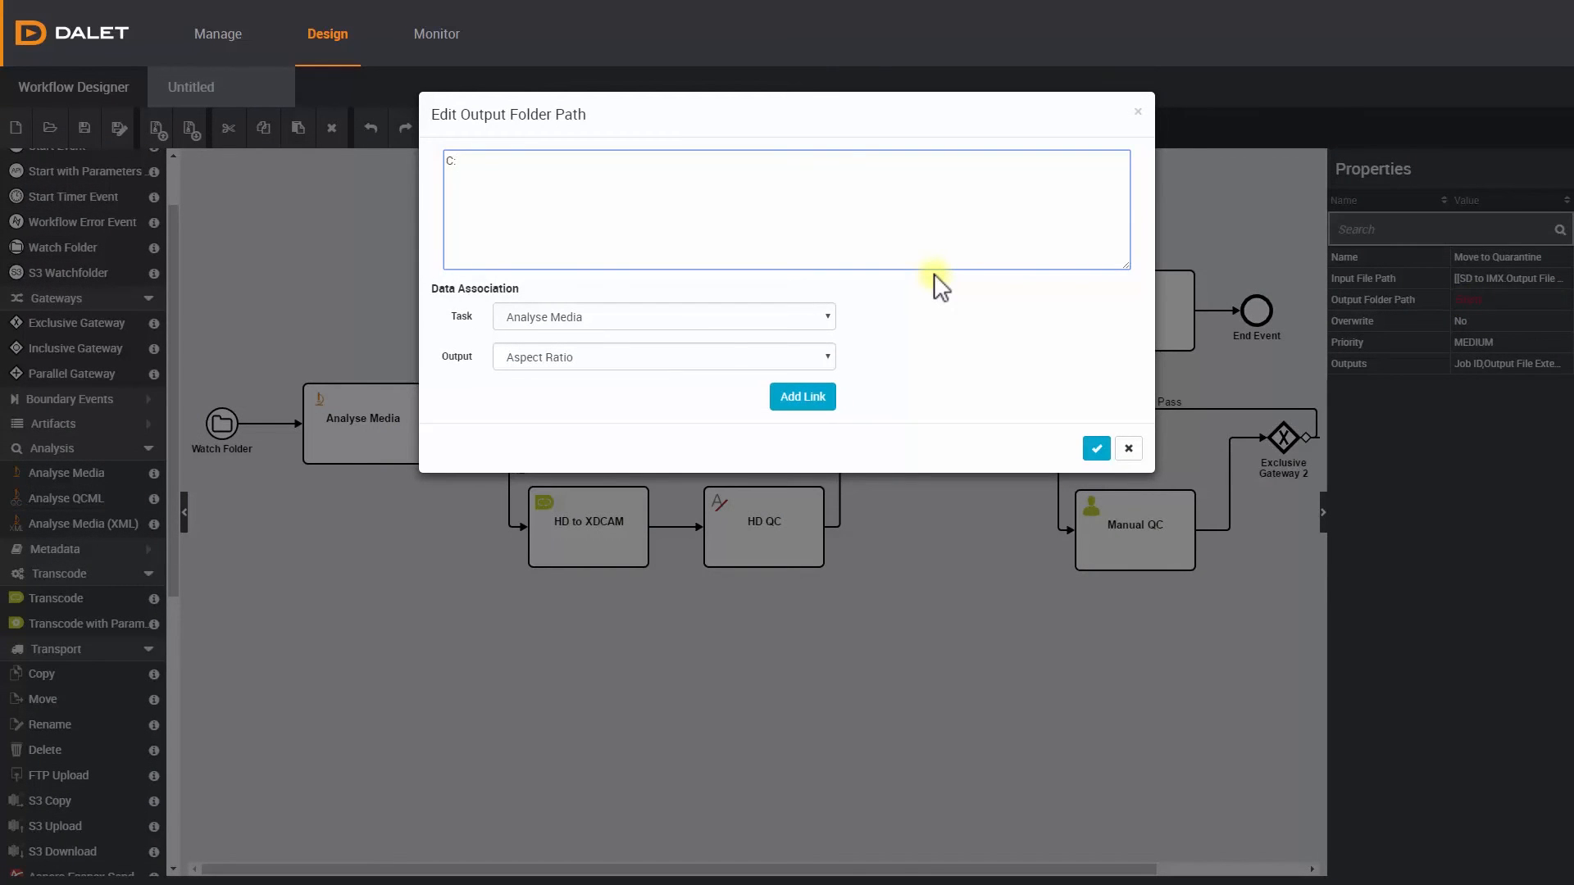
{"action": "type", "text": "C:\\Quarantine"}
{"action": "left_click", "coordinate": [1097, 449]}
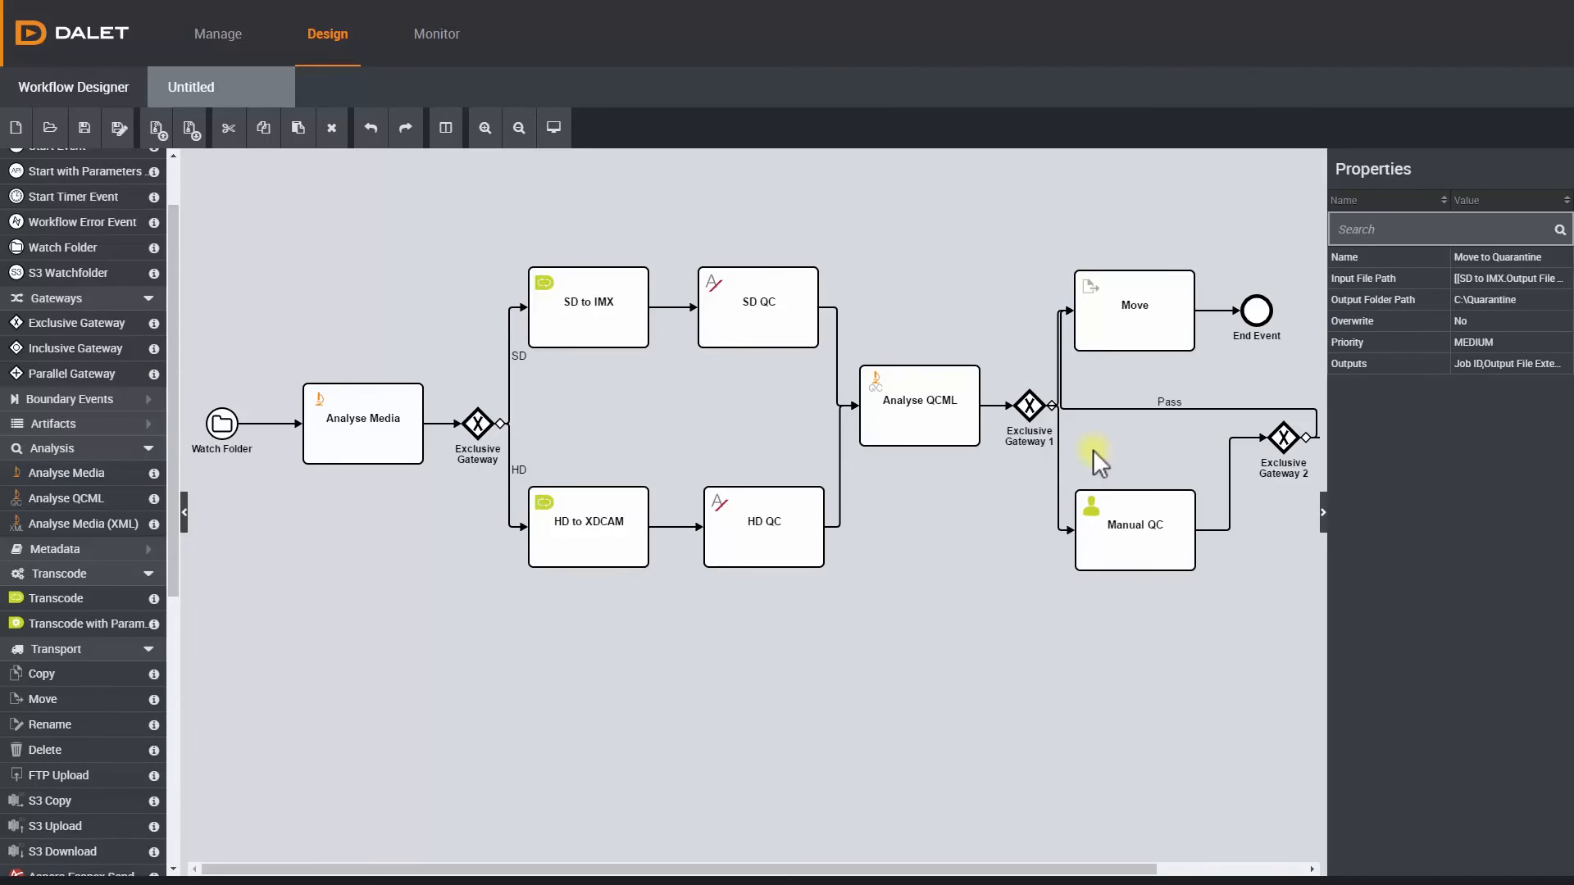
Reposition the End Event beyond Move to Quarantine and connect Move to Quarantine to it
{"action": "left_click", "coordinate": [1323, 509]}
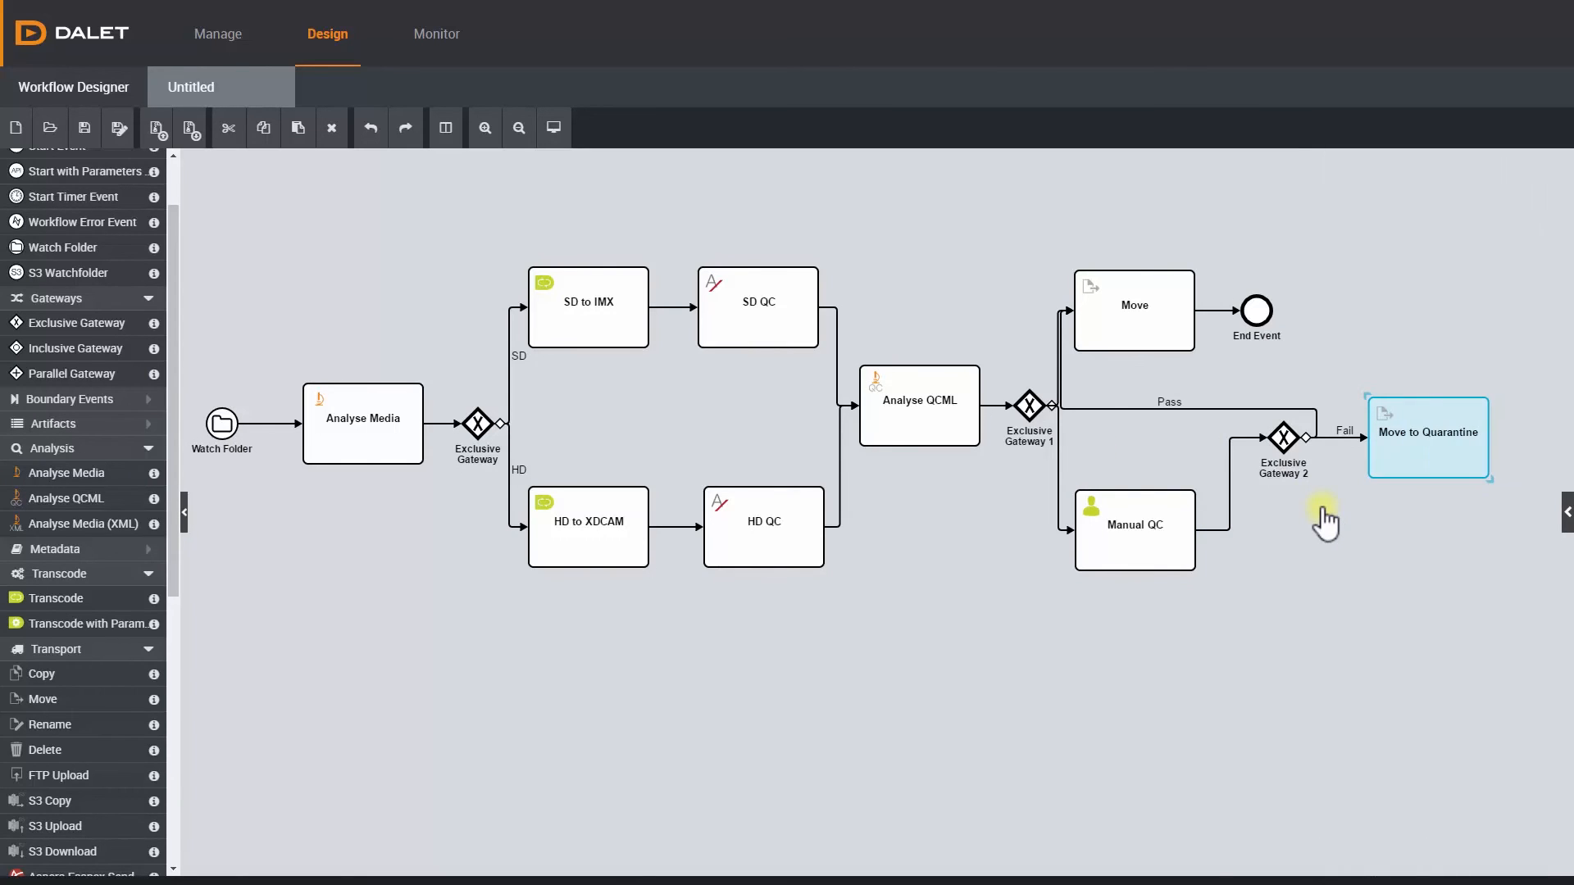
{"action": "left_click_drag", "start_coordinate": [1256, 311], "coordinate": [1514, 312]}
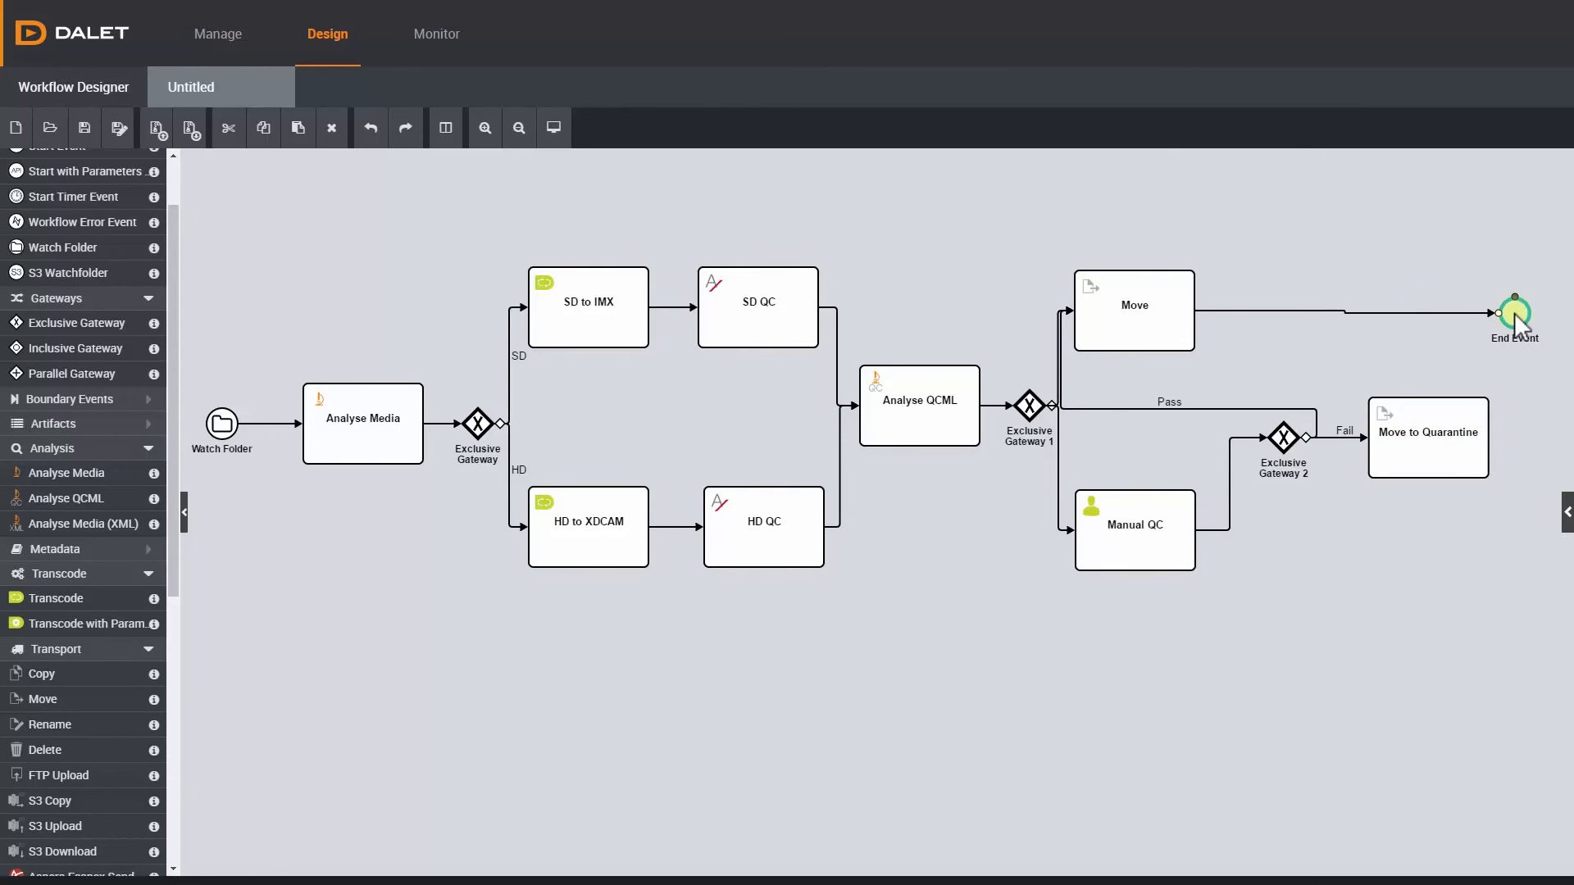
{"action": "left_click_drag", "start_coordinate": [1489, 437], "coordinate": [1512, 314]}
{"action": "left_click_drag", "start_coordinate": [1515, 315], "coordinate": [1533, 318]}
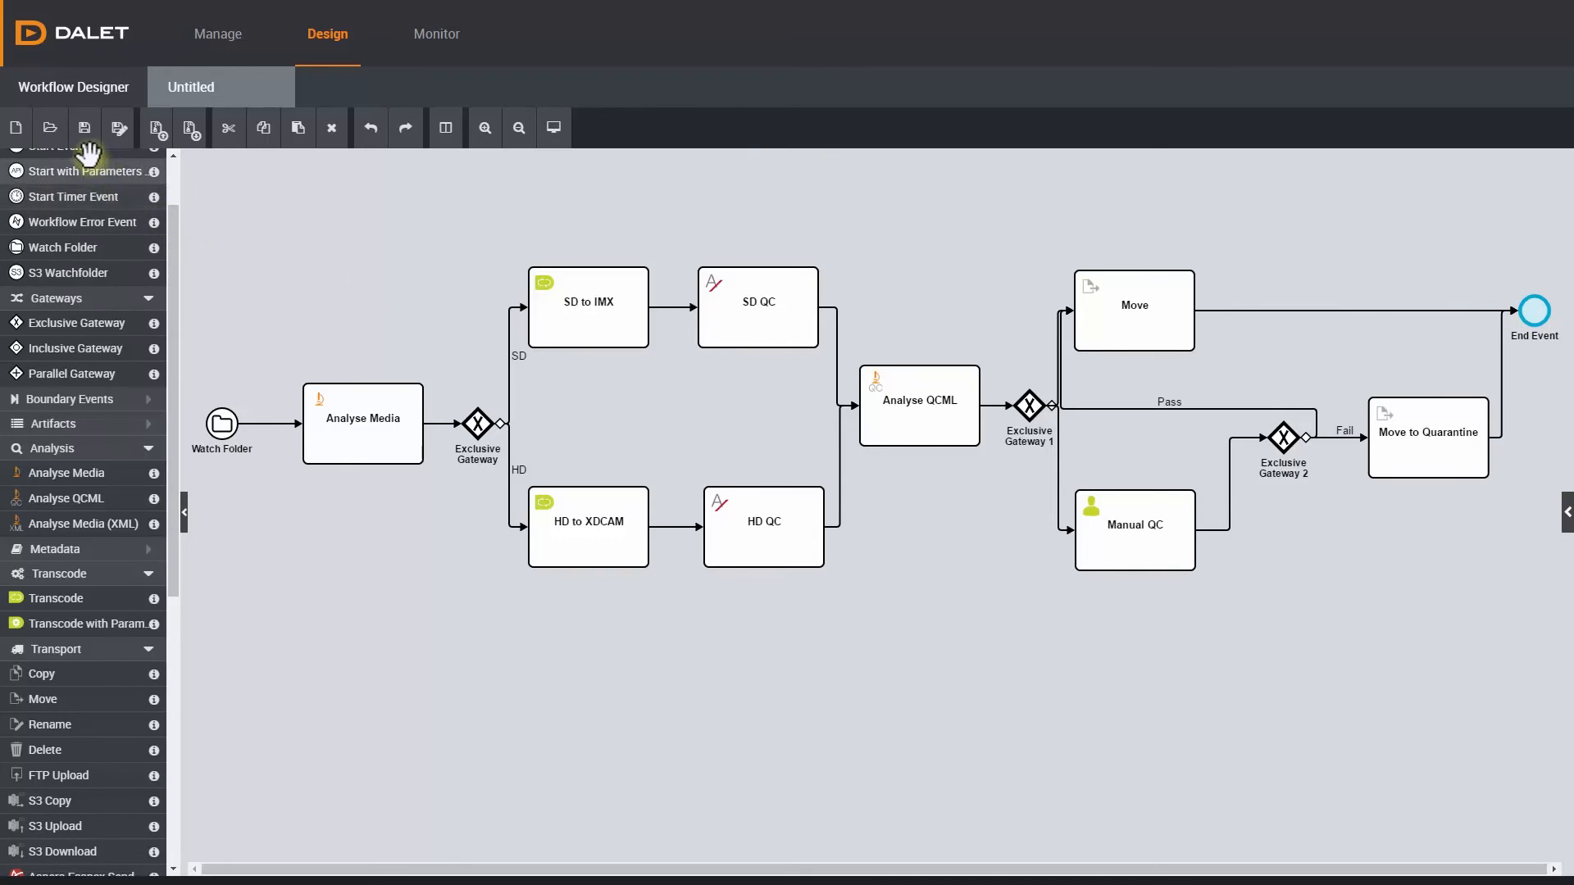
Save the workflow under the name Building a Workflow
{"action": "left_click", "coordinate": [86, 142]}
{"action": "left_click_drag", "start_coordinate": [806, 167], "coordinate": [703, 167]}
{"action": "type", "text": "Build"}
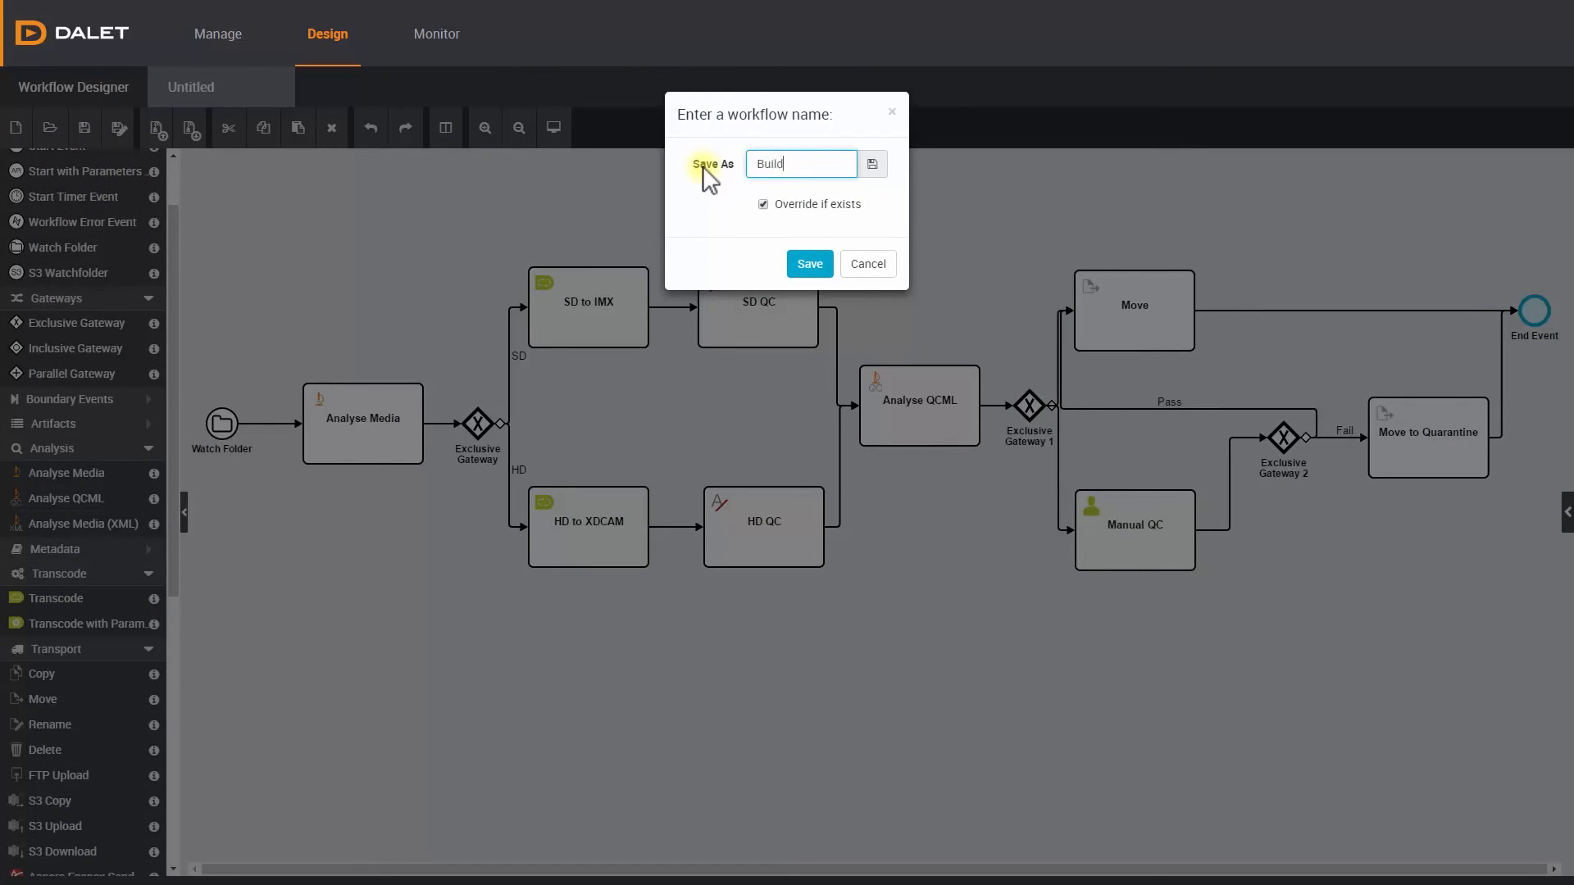
{"action": "type", "text": "ing a Workflow"}
{"action": "left_click", "coordinate": [812, 266]}
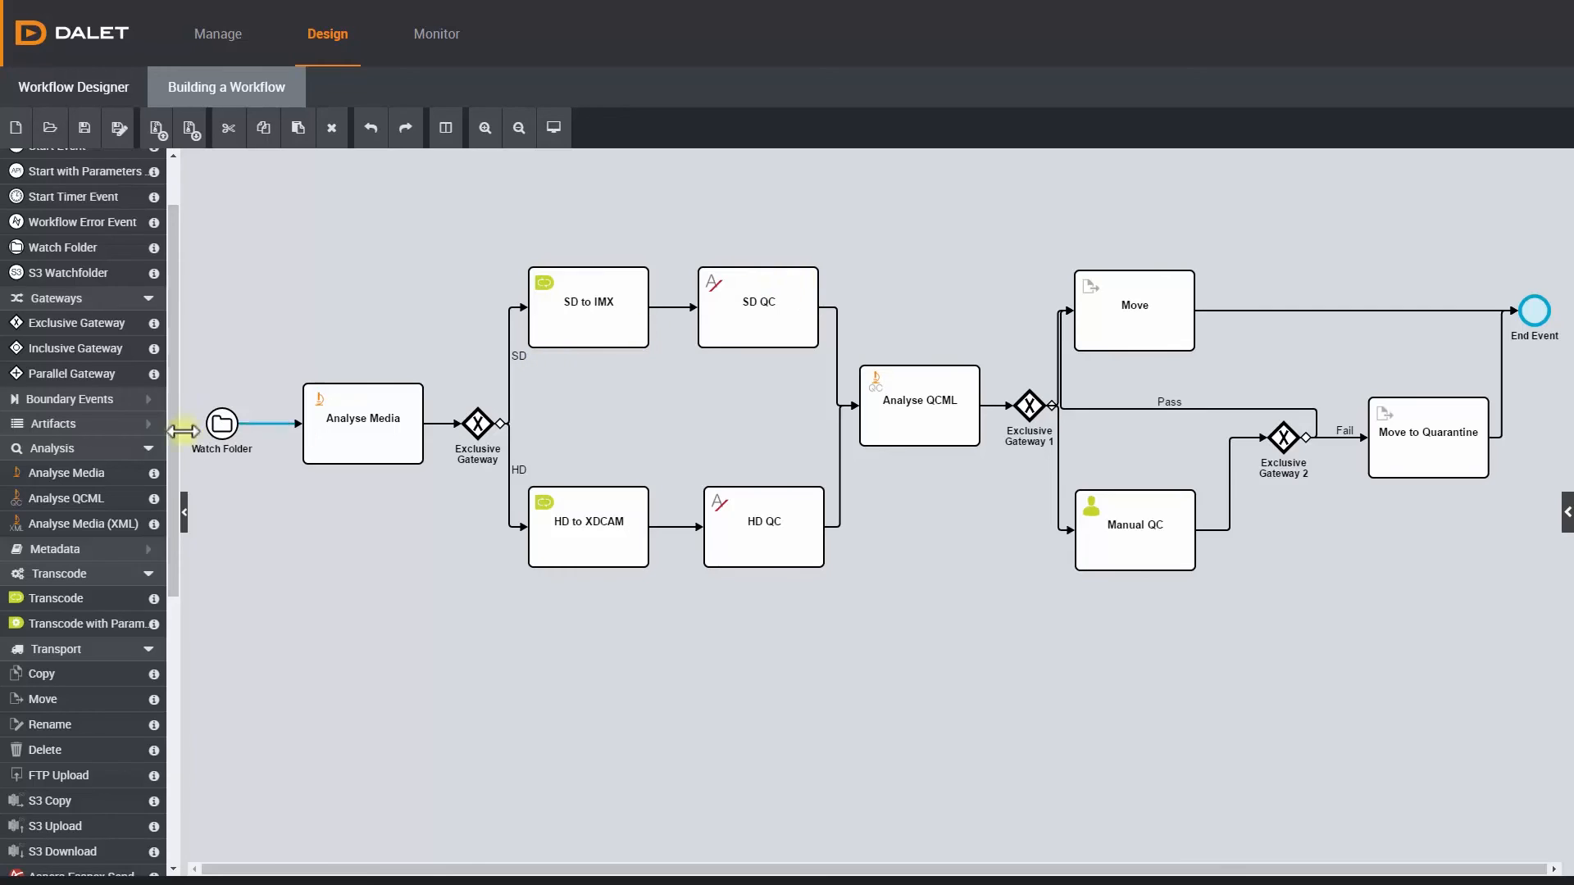
Expand the Boundary Events component group and locate the Notifications group
{"action": "left_click", "coordinate": [115, 399]}
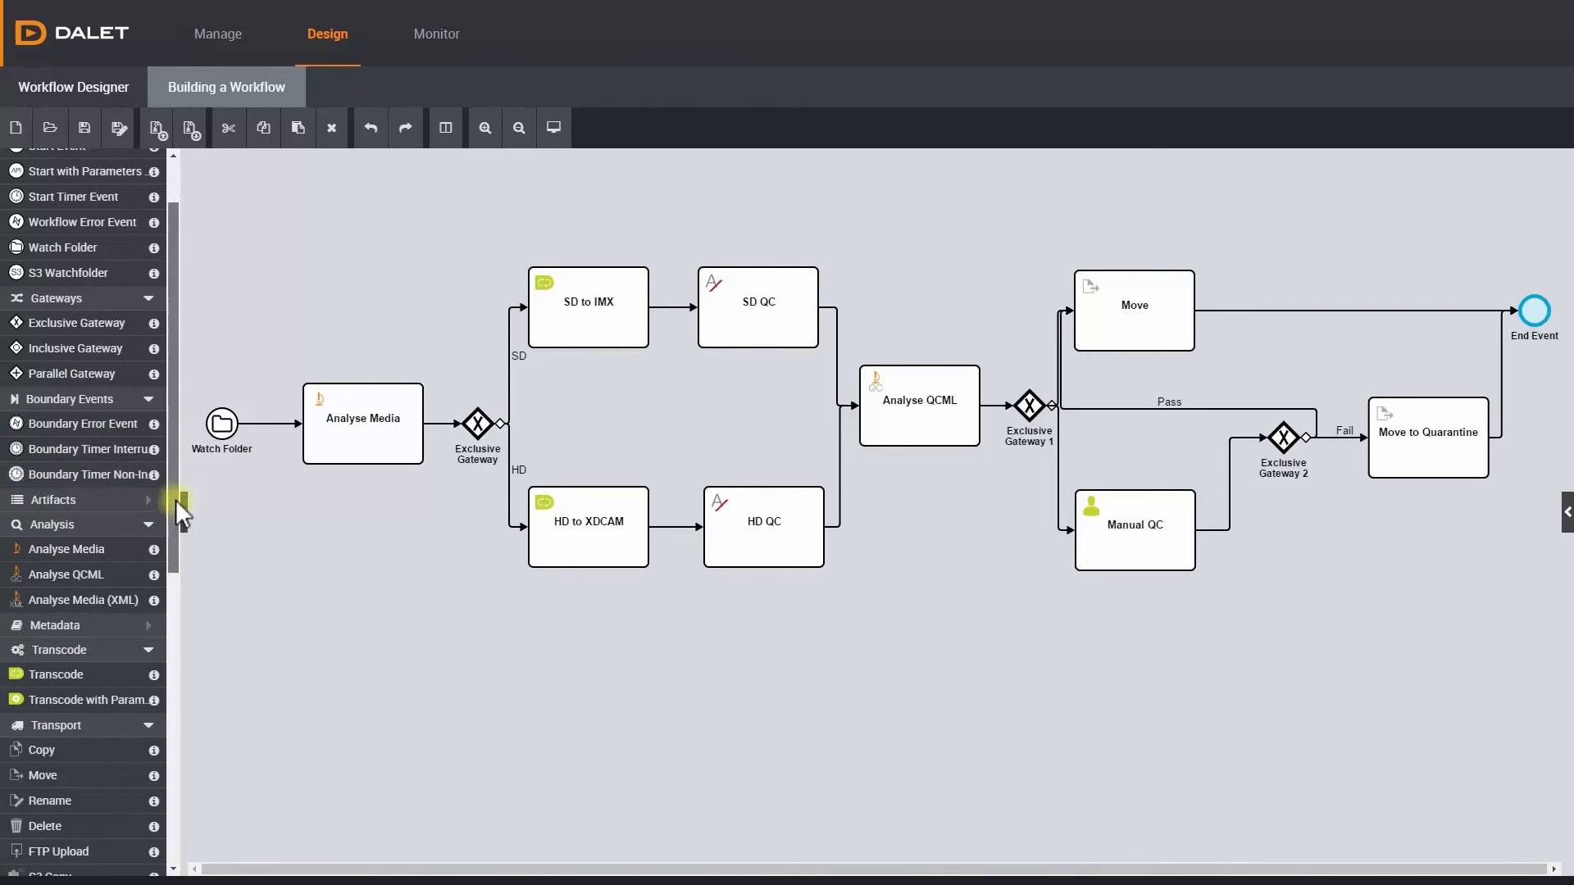
{"action": "left_click_drag", "start_coordinate": [175, 500], "coordinate": [171, 798]}
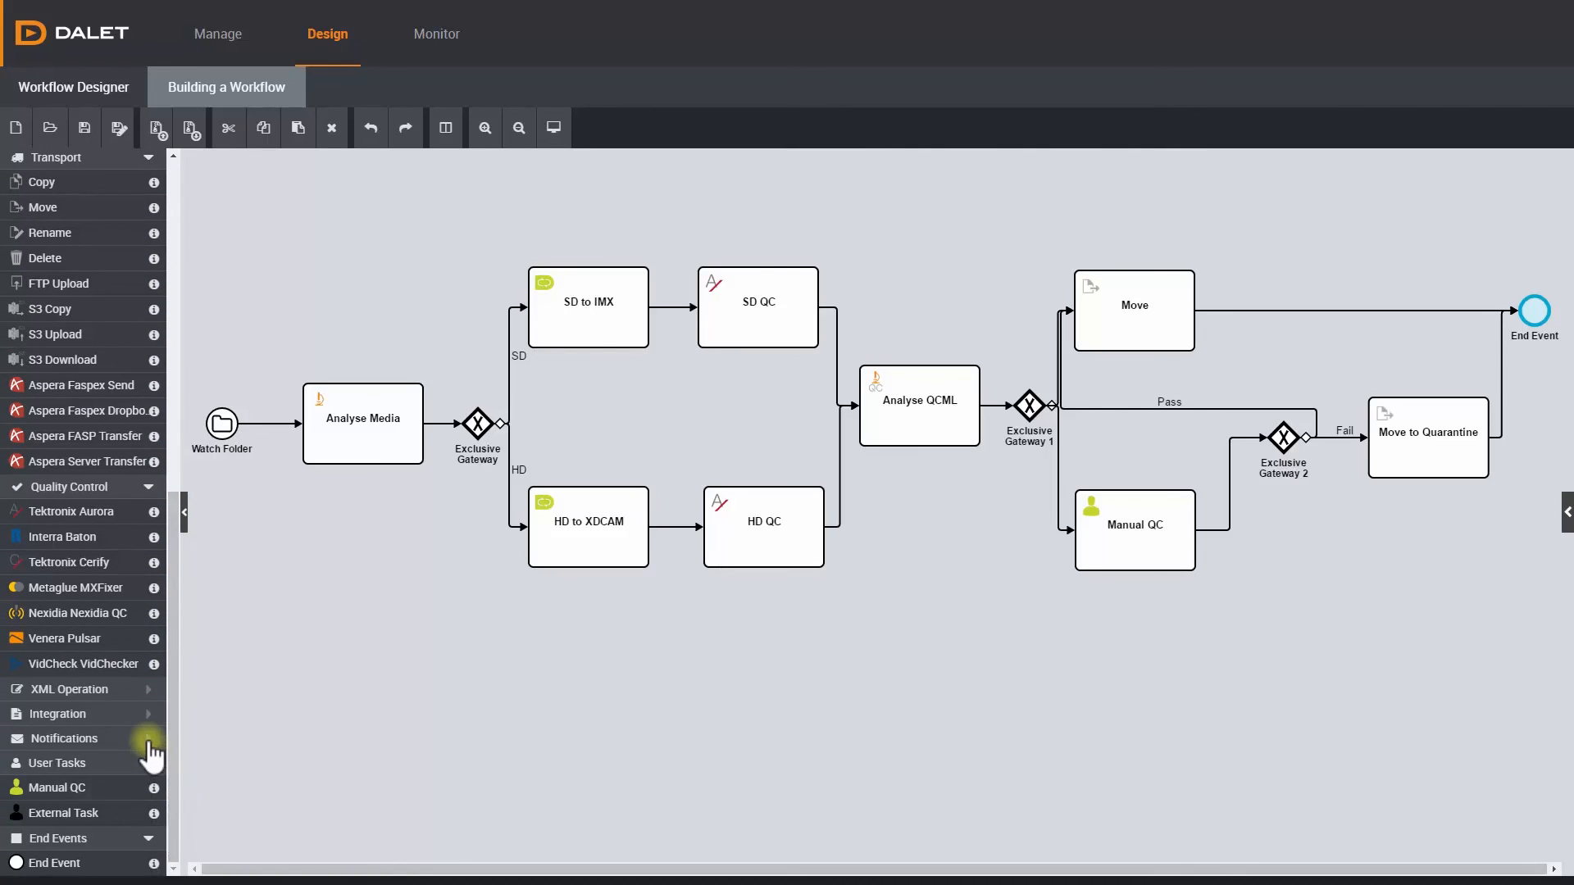